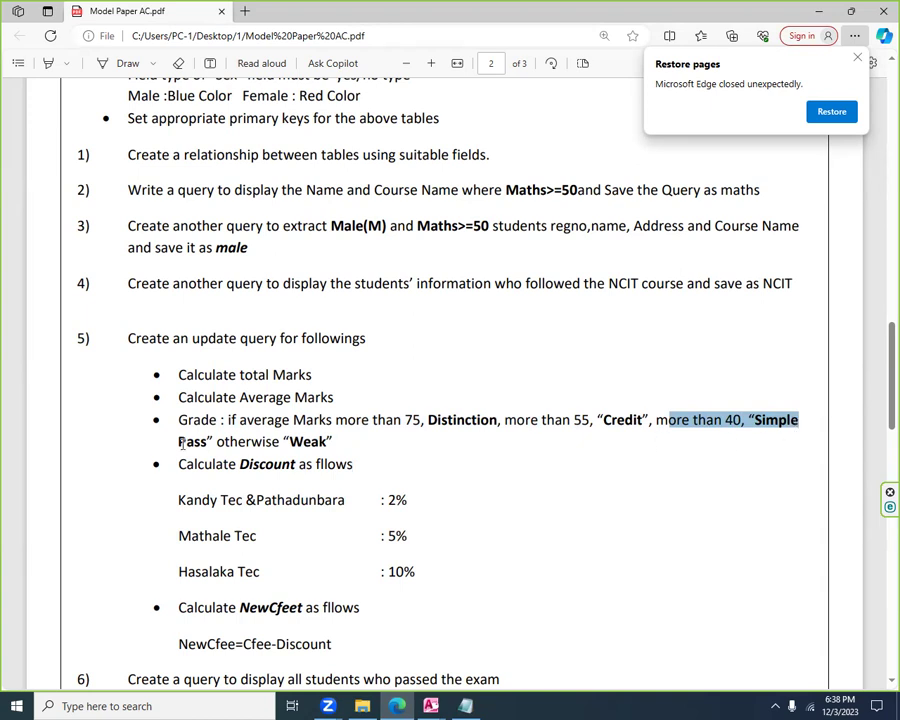
# Review the Grade rule in the model paper, switch to Access and examine the Total, Average and GRADE columns in the Exam table
pyautogui.moveTo(337, 436); pyautogui.dragTo(137, 421)
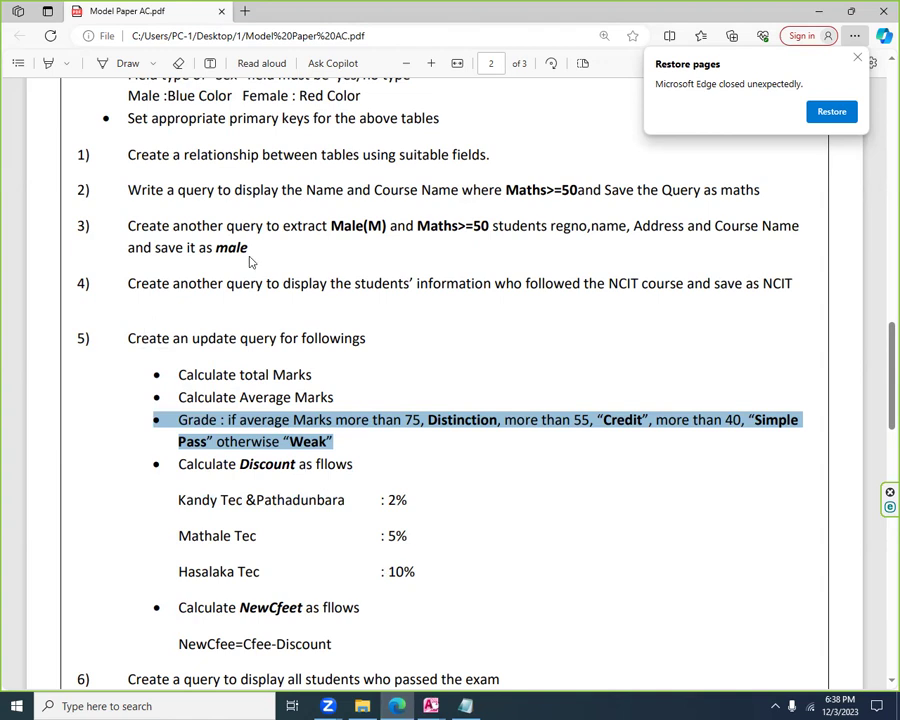
pyautogui.hotkey('alt', 'Tab')
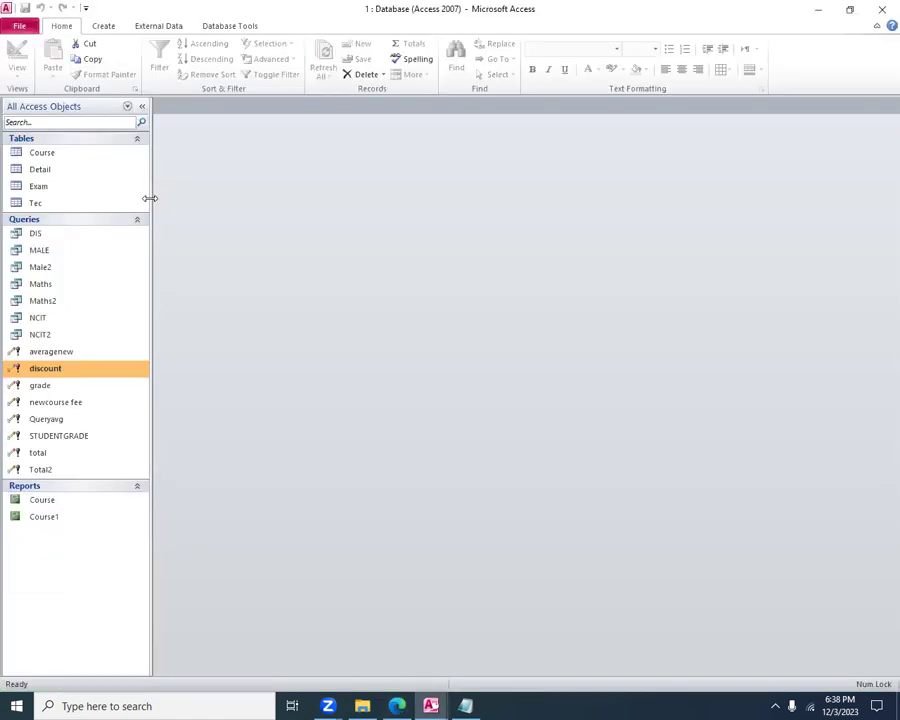
pyautogui.doubleClick(37, 188)
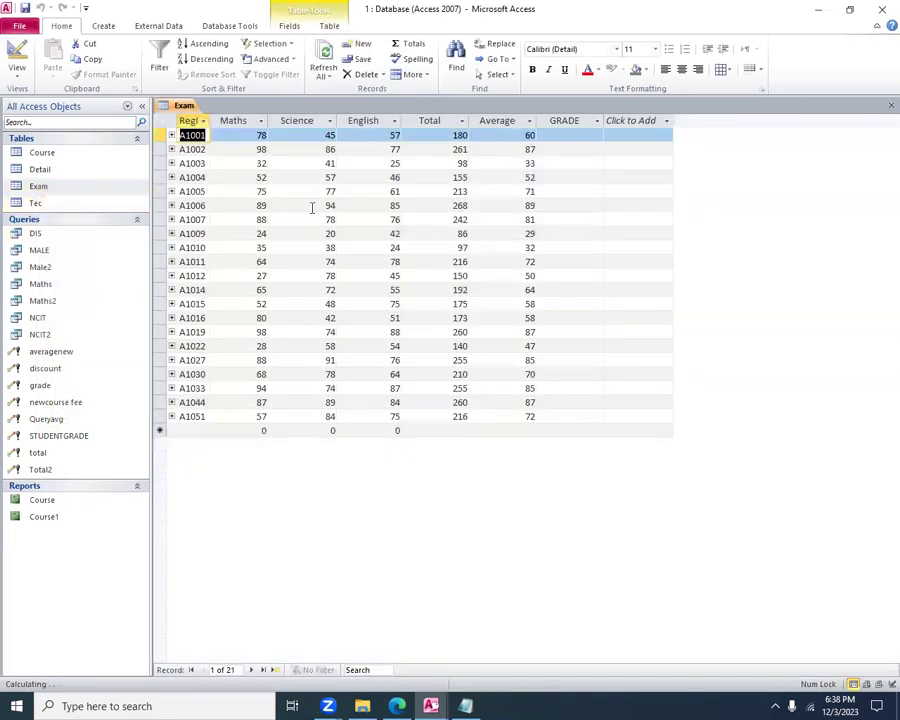
pyautogui.click(503, 121)
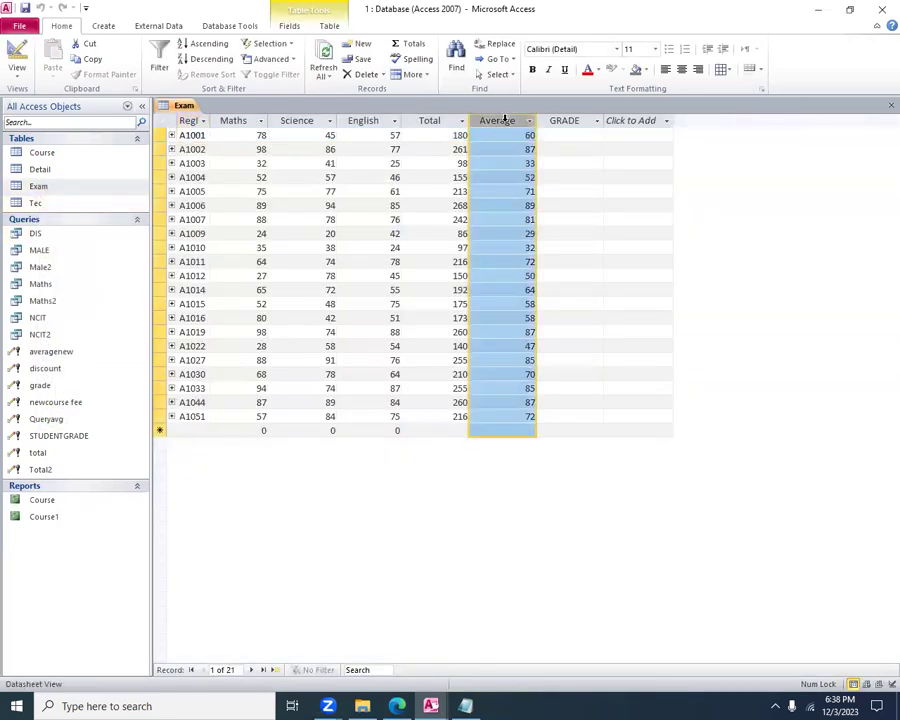
pyautogui.click(431, 120)
pyautogui.click(494, 118)
pyautogui.click(568, 120)
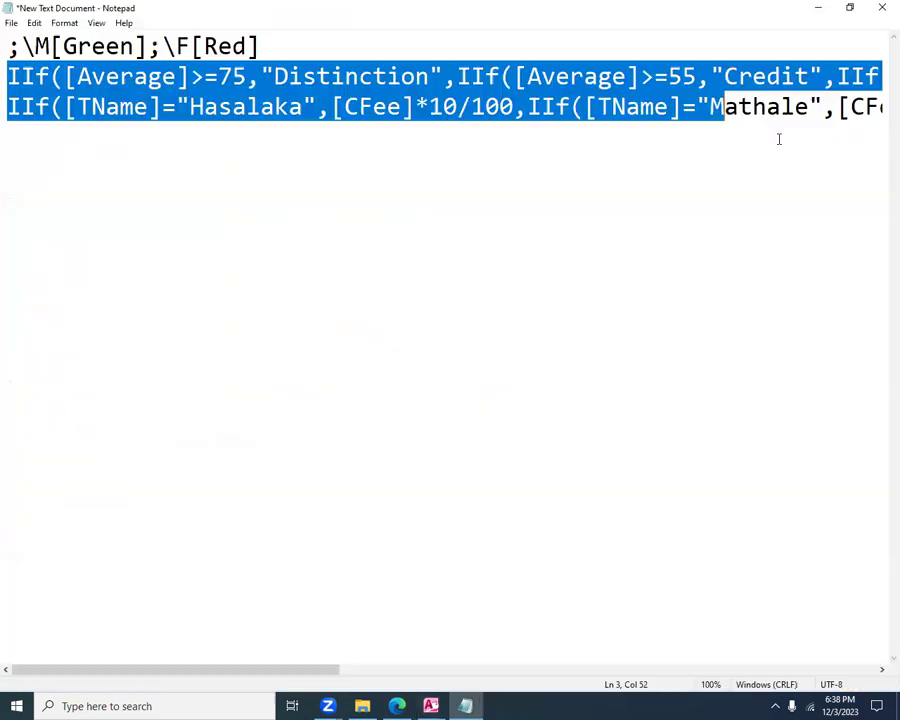
# Select the whole Average grading IIf expression on the second line in Notepad
pyautogui.moveTo(779, 138); pyautogui.dragTo(750, 132)
pyautogui.click(528, 361)
pyautogui.hscroll(-5, 645, 438)
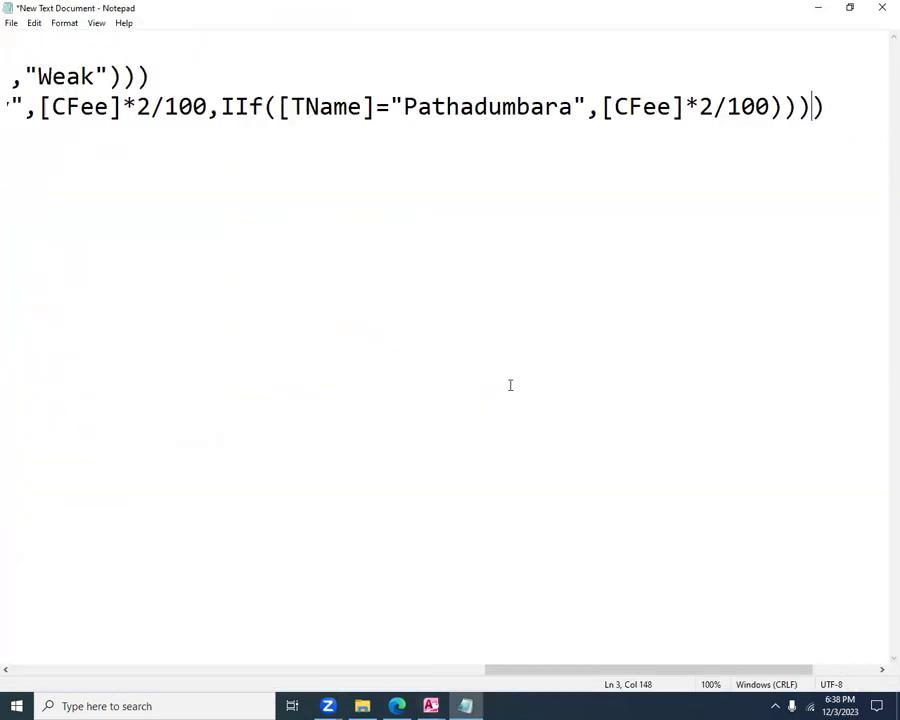
pyautogui.moveTo(409, 71); pyautogui.dragTo(391, 74)
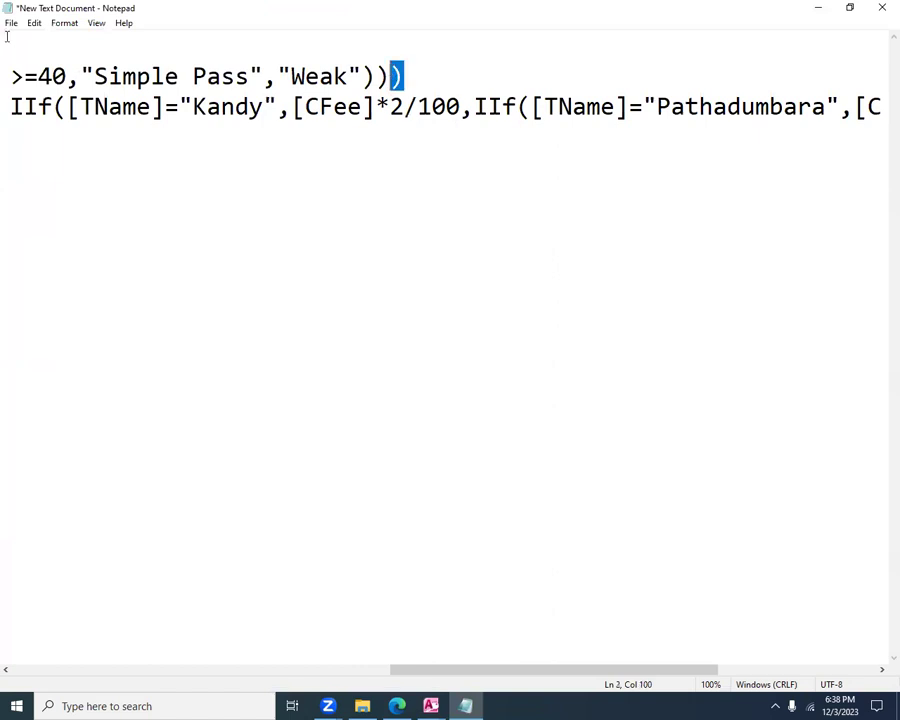
pyautogui.hotkey('shift', 'Home')
# Set the Notepad font size to 14
pyautogui.click(64, 22)
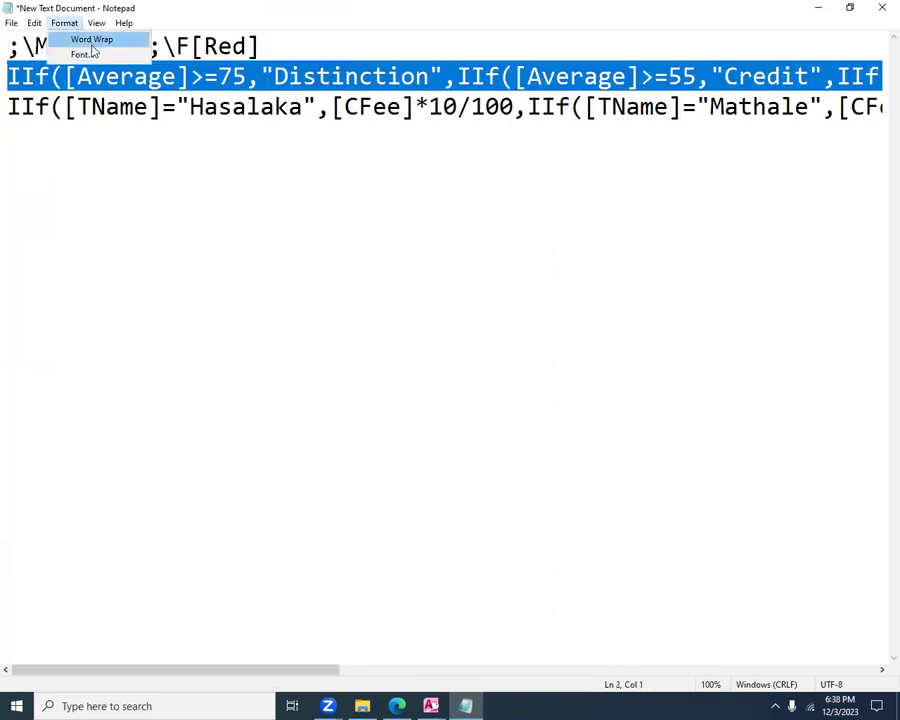
pyautogui.press('Escape')
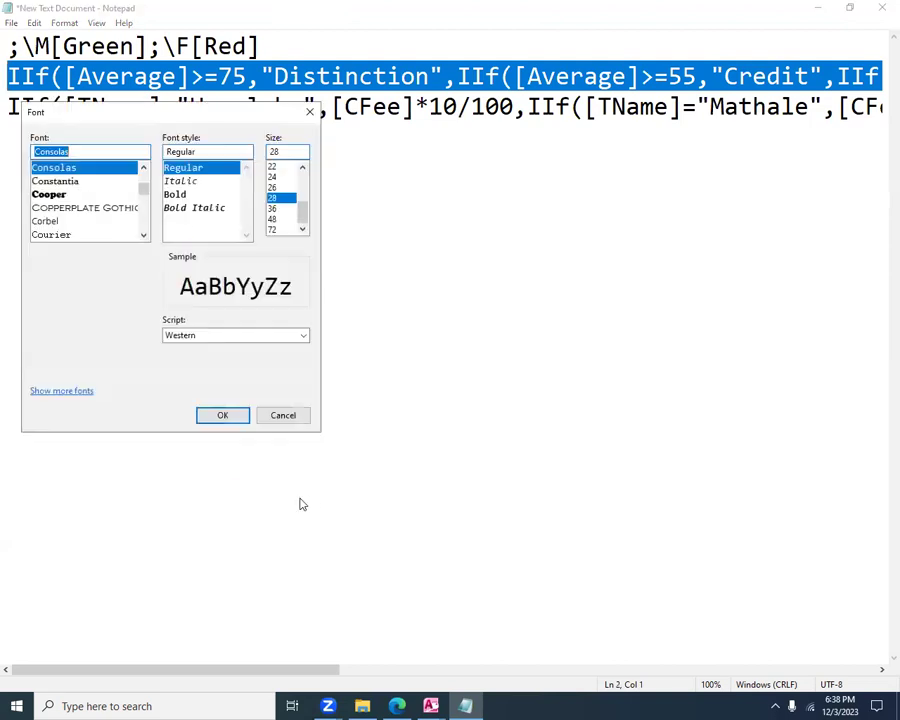
pyautogui.click(302, 168)
pyautogui.click(302, 168)
pyautogui.click(302, 168)
pyautogui.click(302, 168)
pyautogui.click(302, 168)
pyautogui.click(302, 168)
pyautogui.click(276, 188)
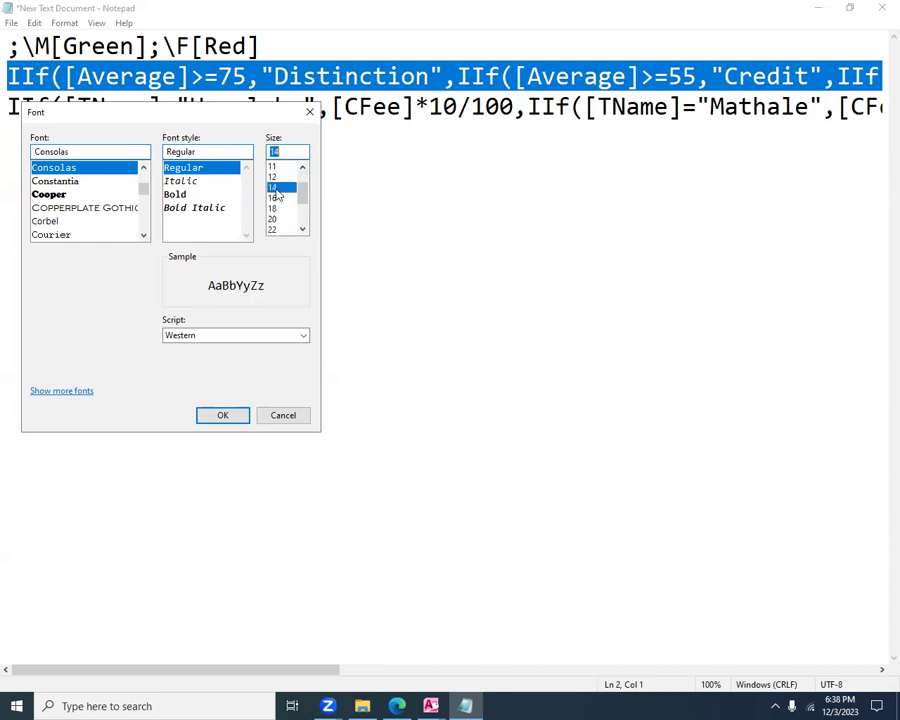
pyautogui.click(219, 413)
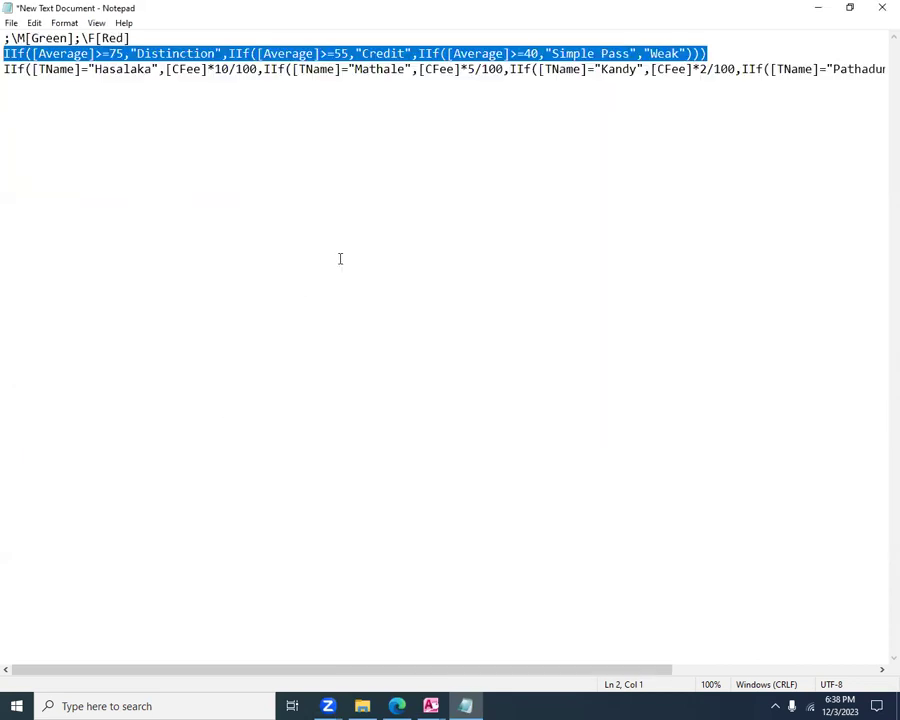
# Reselect the Average grading IIf expression and set the text font size to 18
pyautogui.click(68, 38)
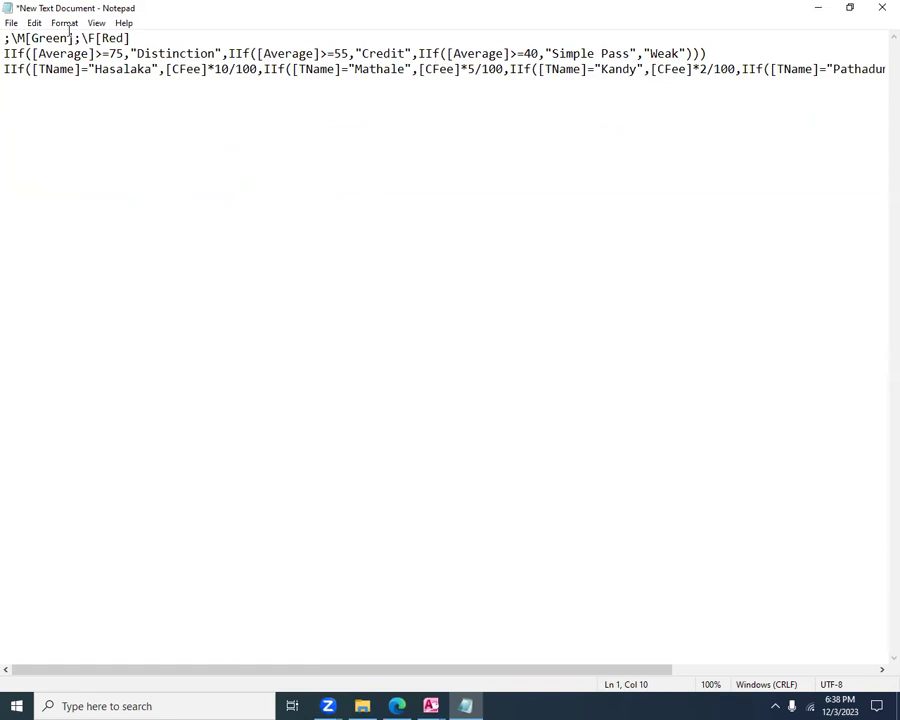
pyautogui.moveTo(6, 52); pyautogui.dragTo(741, 50)
pyautogui.click(64, 22)
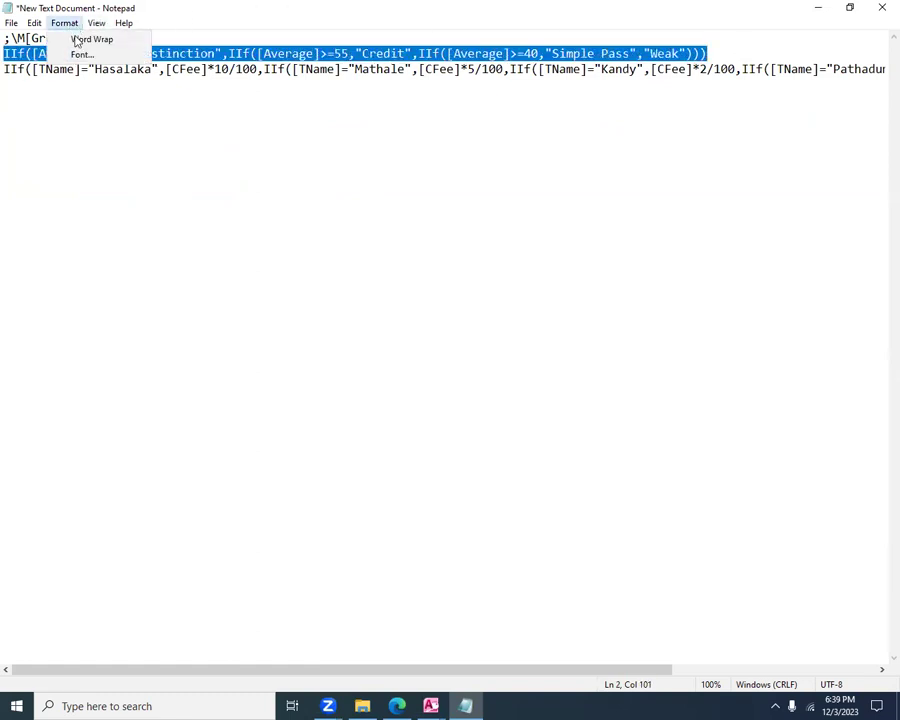
pyautogui.click(80, 55)
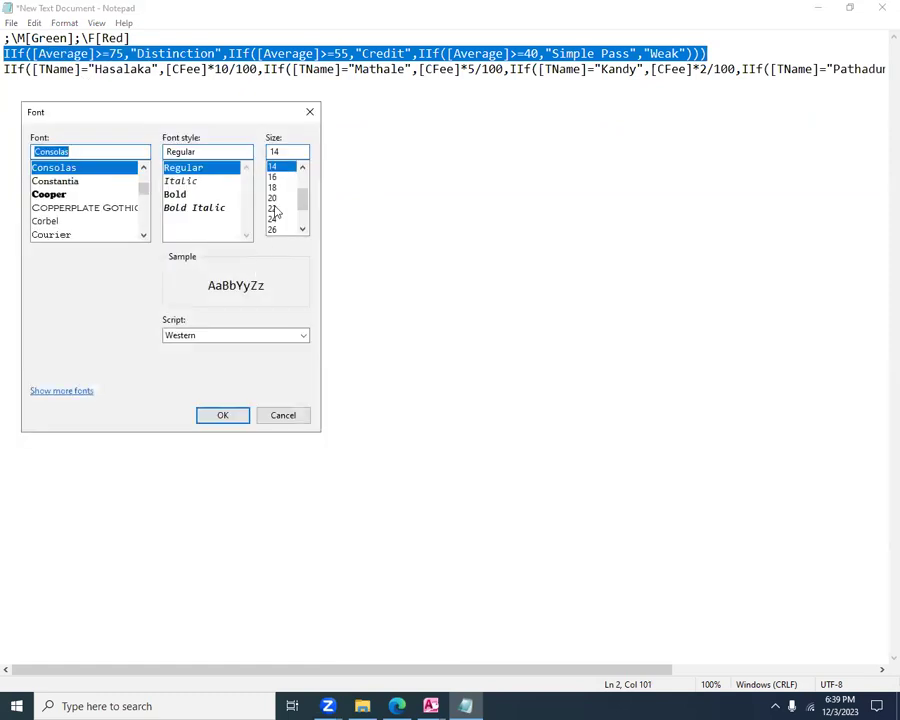
pyautogui.click(273, 187)
pyautogui.click(213, 418)
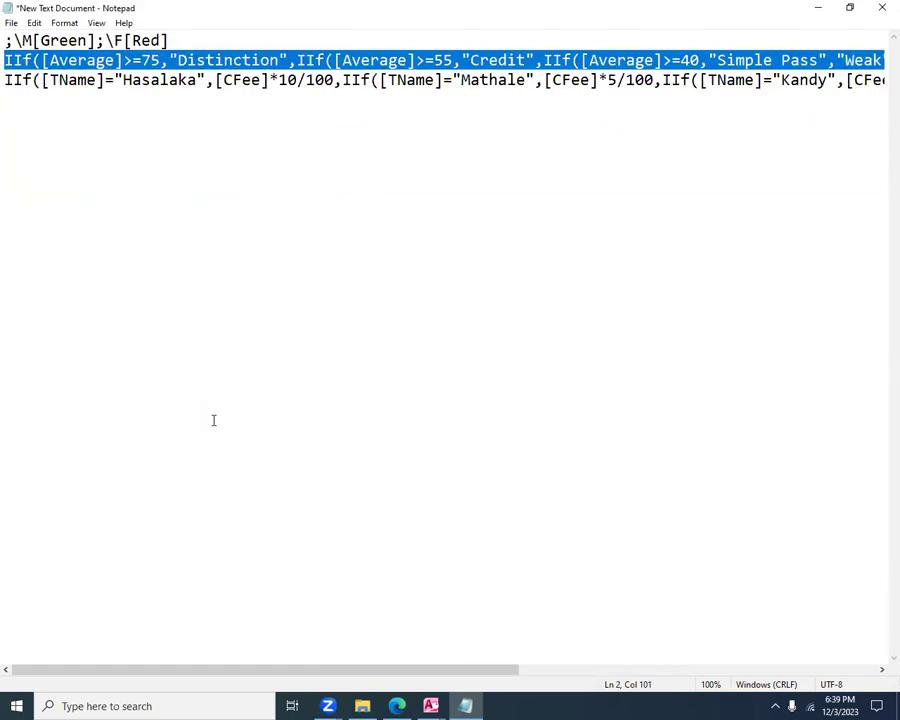
pyautogui.click(64, 23)
pyautogui.click(80, 55)
pyautogui.click(273, 177)
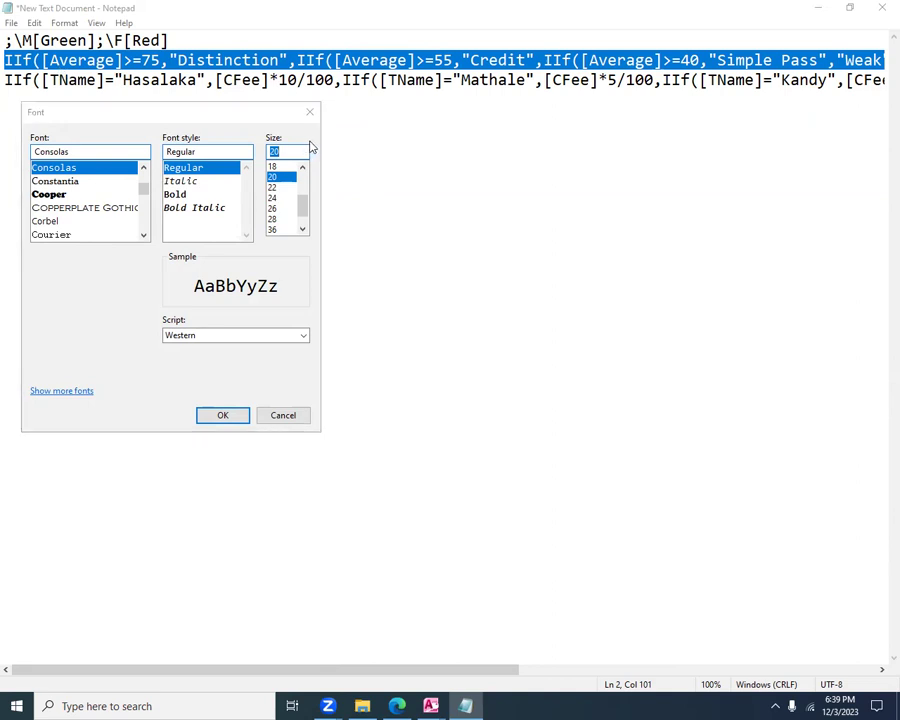
pyautogui.click(309, 111)
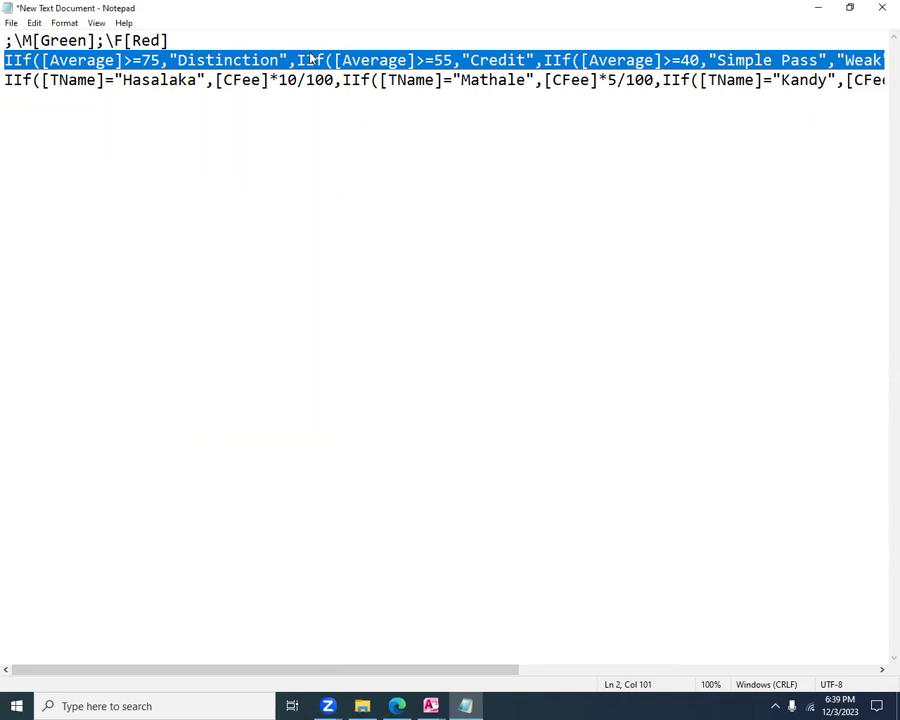
# Copy the selected grading expression and paste it into a blank document in Microsoft Word
pyautogui.rightClick(311, 59)
pyautogui.click(349, 98)
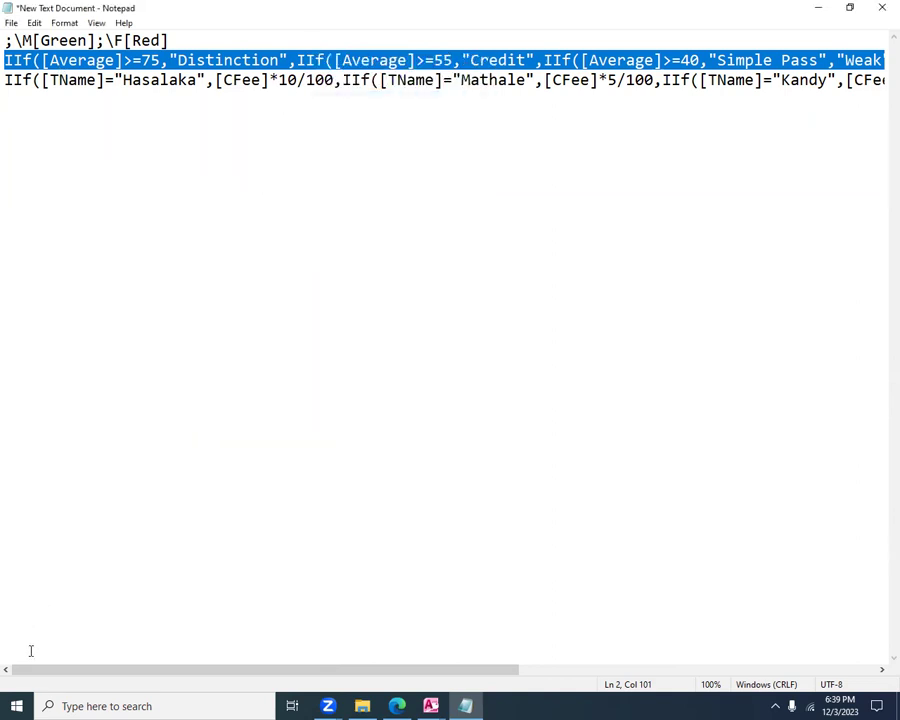
pyautogui.click(88, 705)
pyautogui.write('wo')
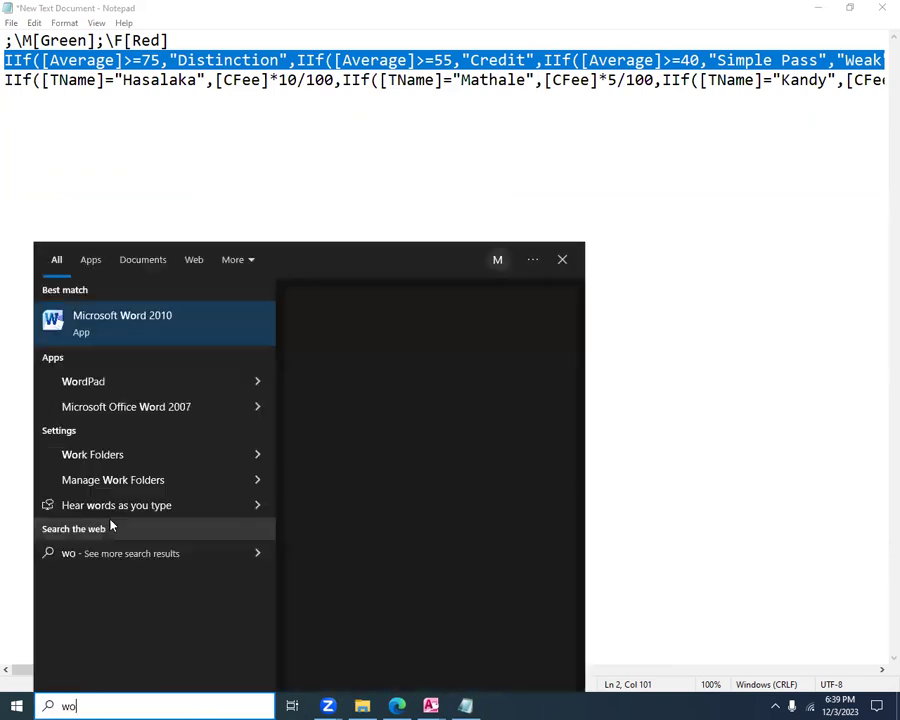
pyautogui.click(163, 384)
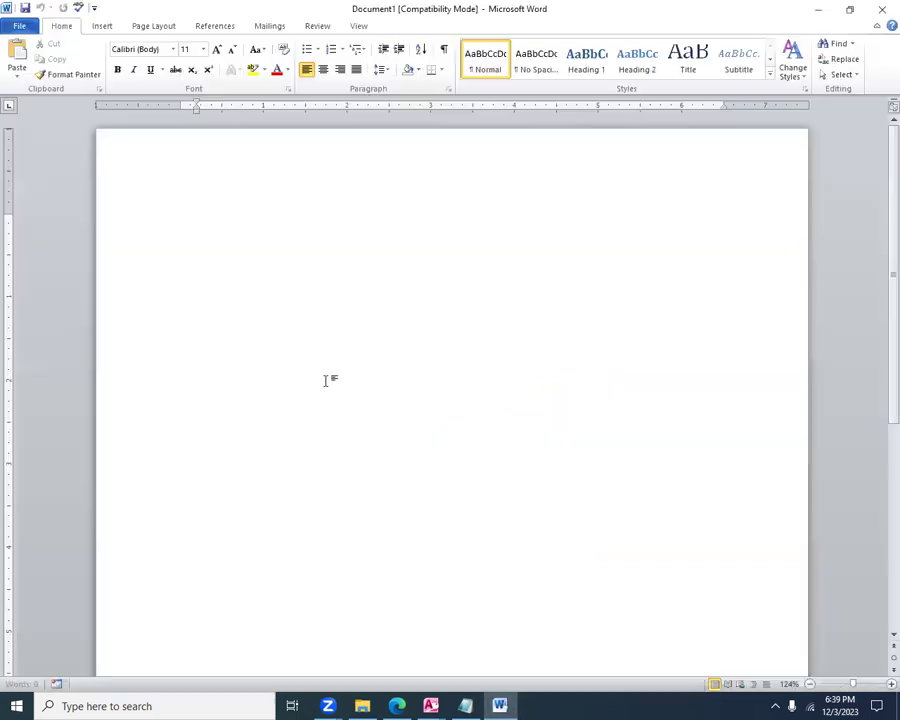
pyautogui.hotkey('ctrl', 'v')
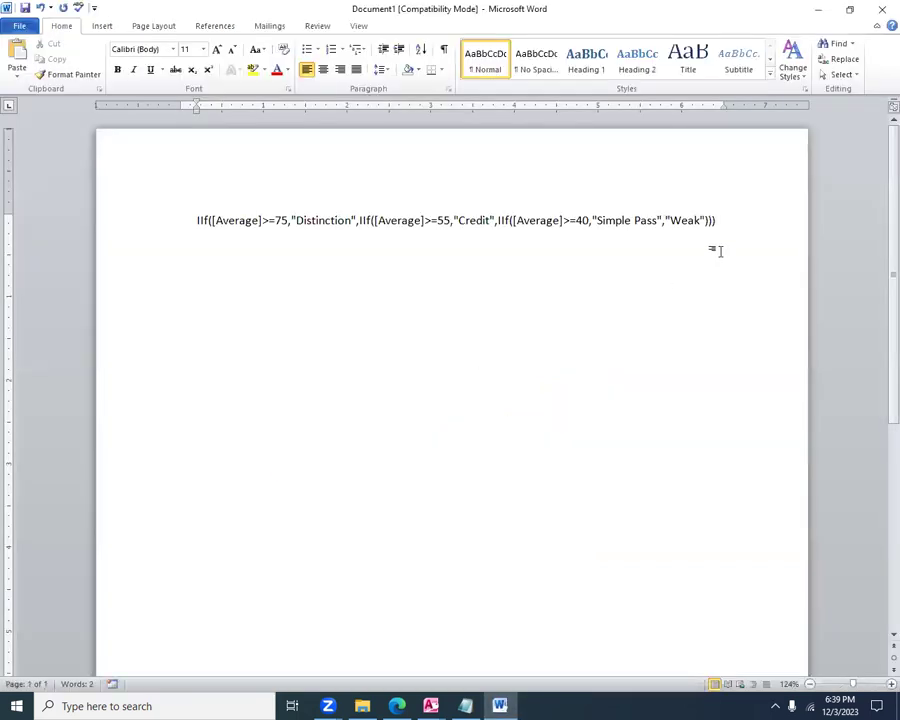
# Enlarge the entire pasted grading expression to font size 28
pyautogui.hotkey('ctrl', 'a')
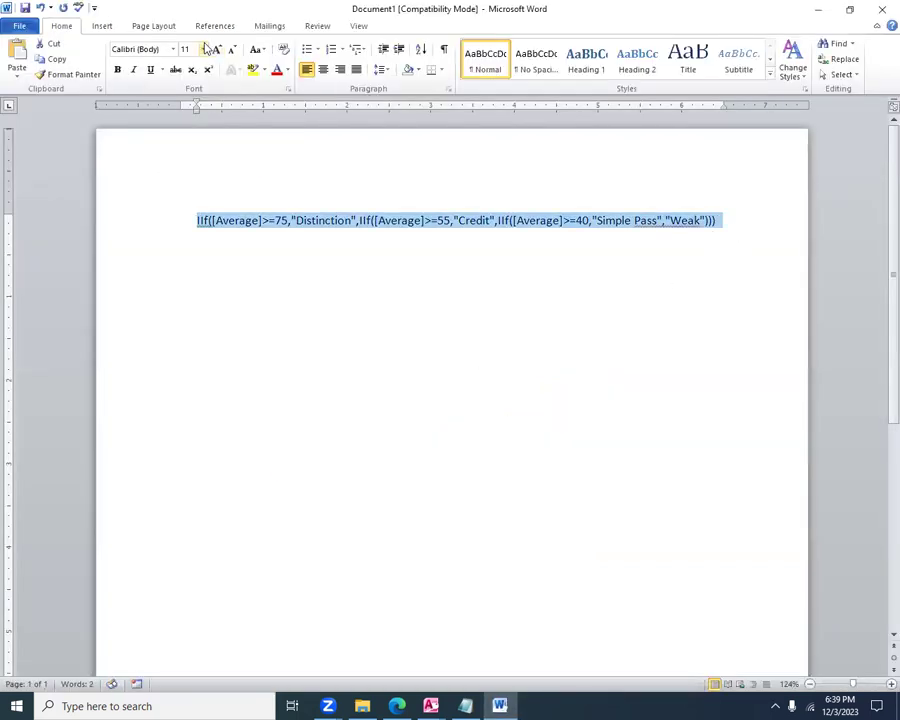
pyautogui.click(215, 49)
pyautogui.click(215, 49)
pyautogui.click(215, 49)
pyautogui.click(215, 49)
pyautogui.click(215, 49)
pyautogui.click(215, 49)
pyautogui.click(215, 49)
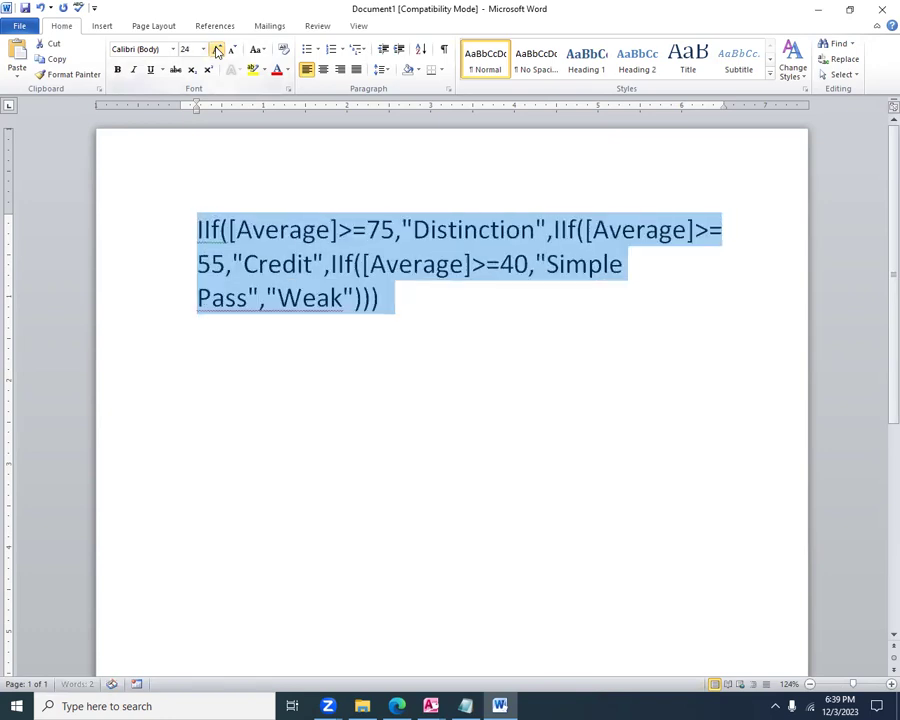
pyautogui.click(215, 49)
pyautogui.click(215, 49)
pyautogui.click(238, 314)
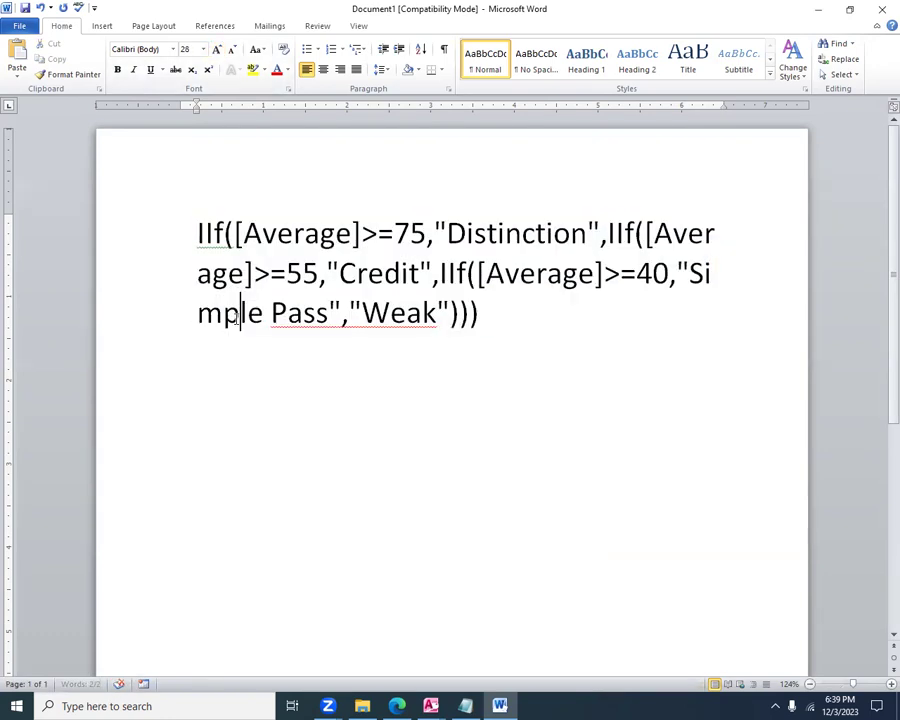
# Highlight the opening parenthesis after the first IIf in yellow
pyautogui.moveTo(205, 233)
pyautogui.mouseDown()
pyautogui.moveTo(232, 232)
pyautogui.moveTo(186, 230)
pyautogui.moveTo(211, 248)
pyautogui.moveTo(224, 233)
pyautogui.moveTo(197, 233)
pyautogui.mouseUp()
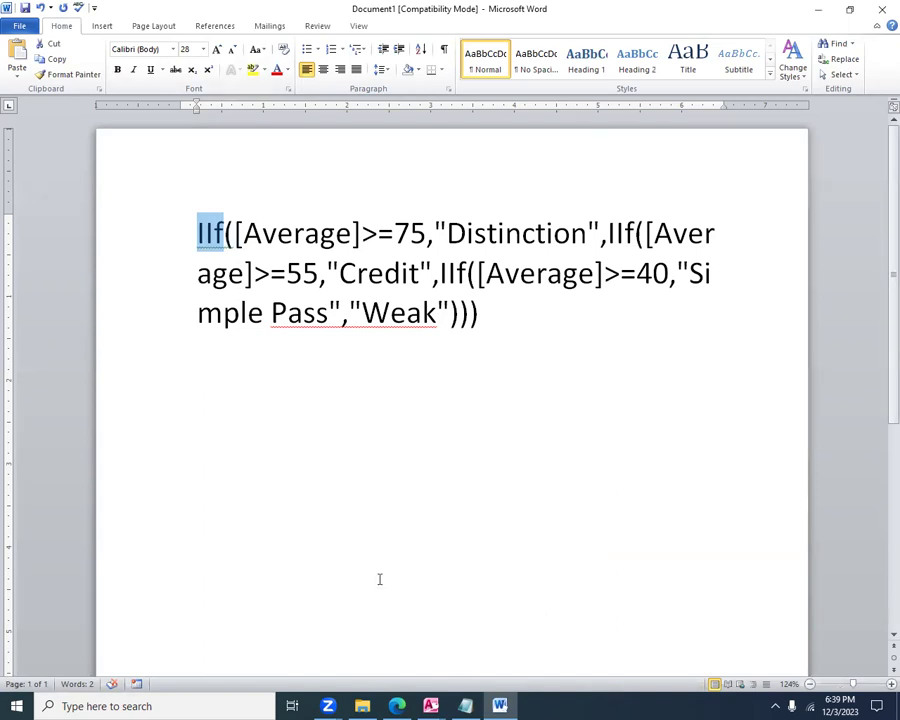
pyautogui.moveTo(225, 233); pyautogui.dragTo(234, 233)
pyautogui.click(252, 69)
pyautogui.click(235, 222)
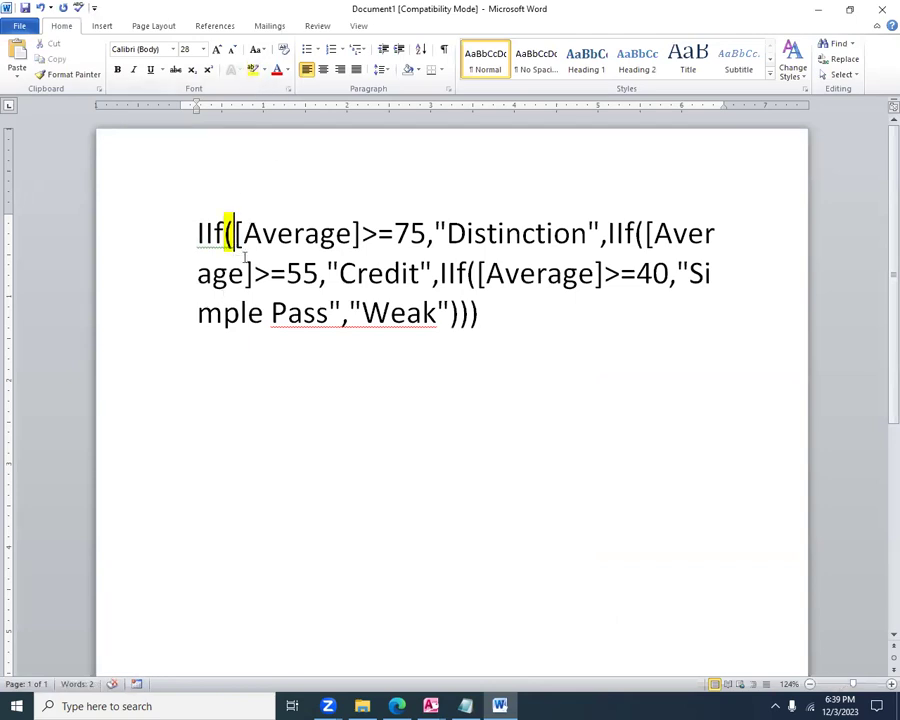
# Highlight the first condition, ([Average]>=75, in bright green
pyautogui.moveTo(235, 232); pyautogui.dragTo(378, 236)
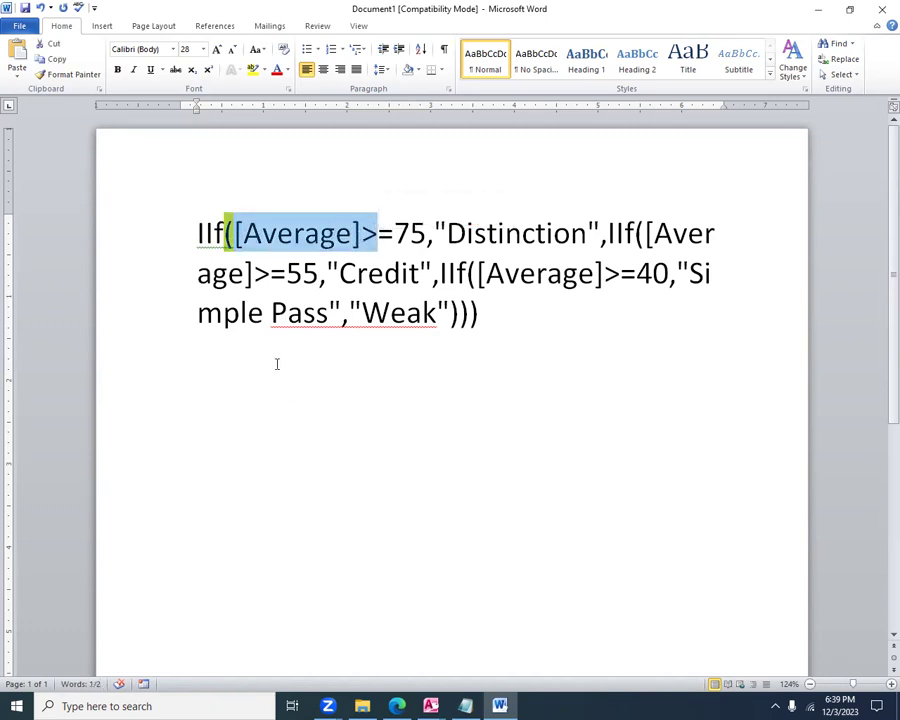
pyautogui.click(266, 313)
pyautogui.moveTo(237, 237); pyautogui.dragTo(352, 236)
pyautogui.click(263, 70)
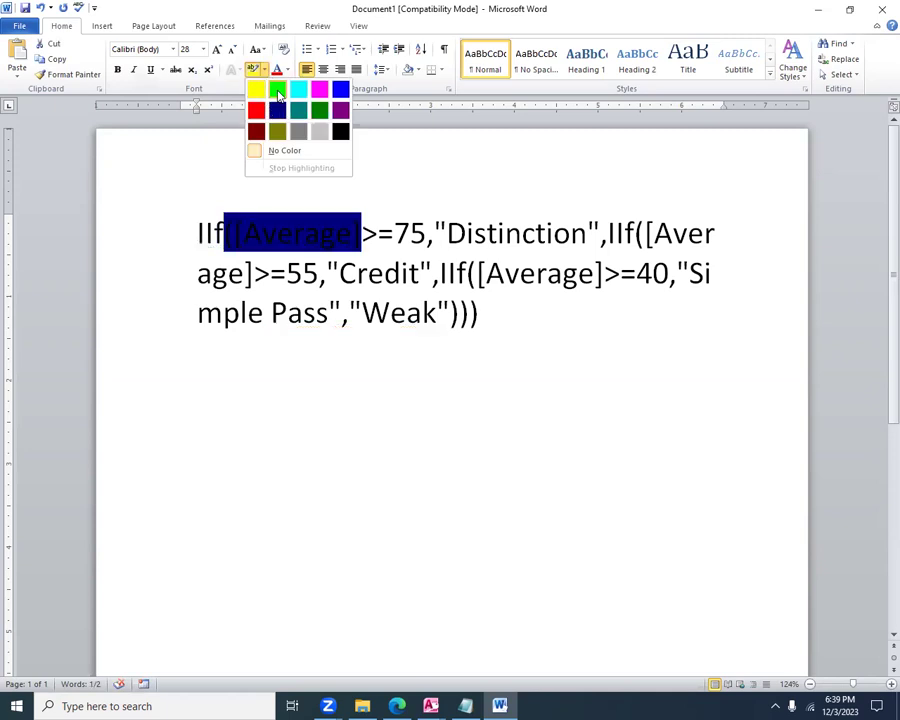
pyautogui.click(278, 86)
pyautogui.moveTo(427, 234); pyautogui.dragTo(290, 234)
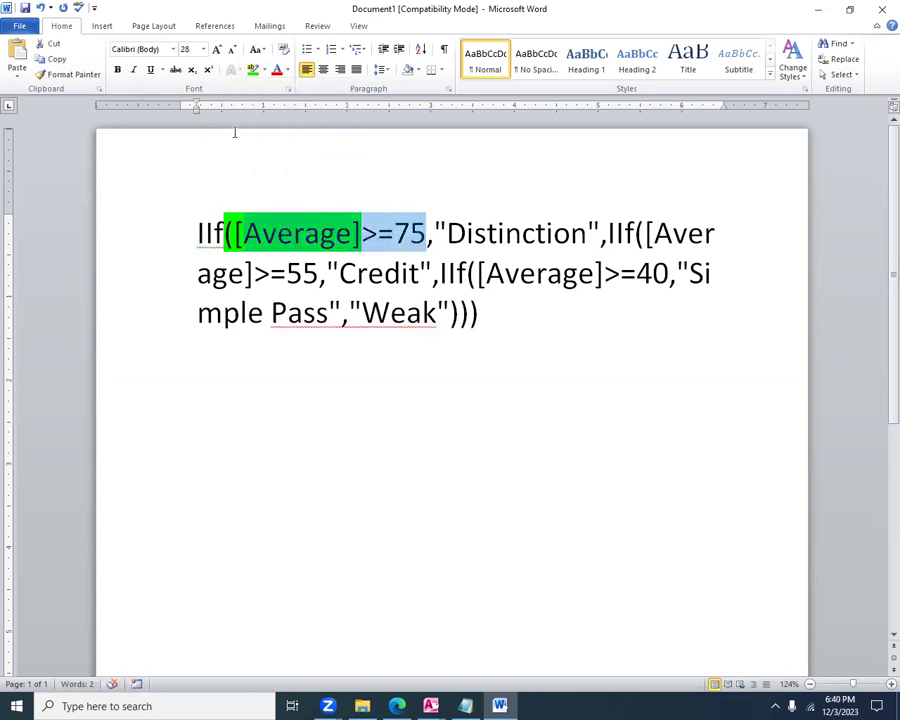
pyautogui.click(253, 70)
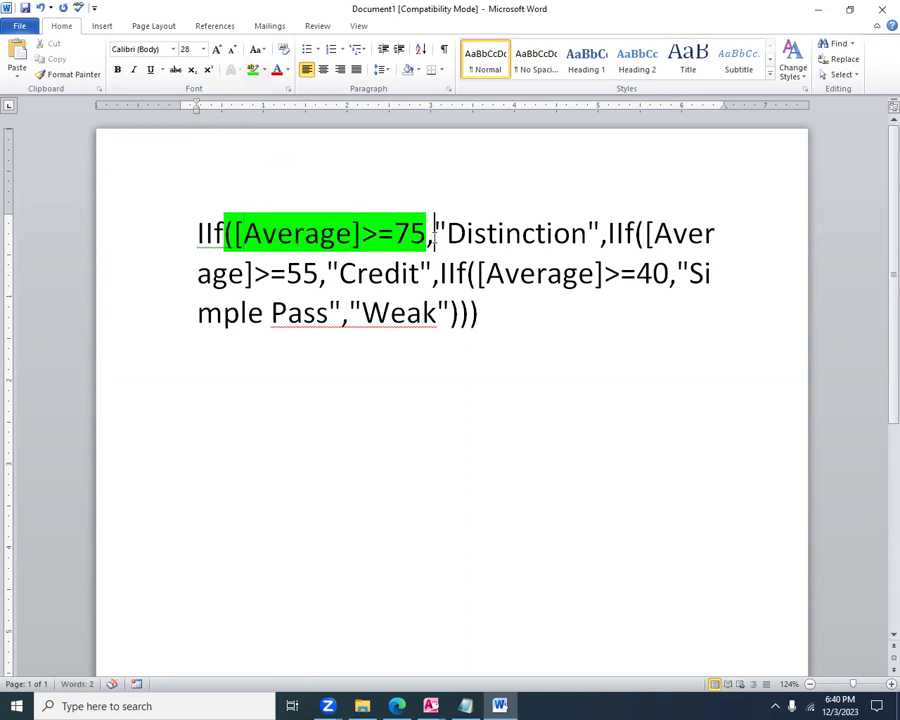
# Highlight "Distinction" with its quotation marks and the following comma in yellow
pyautogui.moveTo(585, 234); pyautogui.dragTo(447, 234)
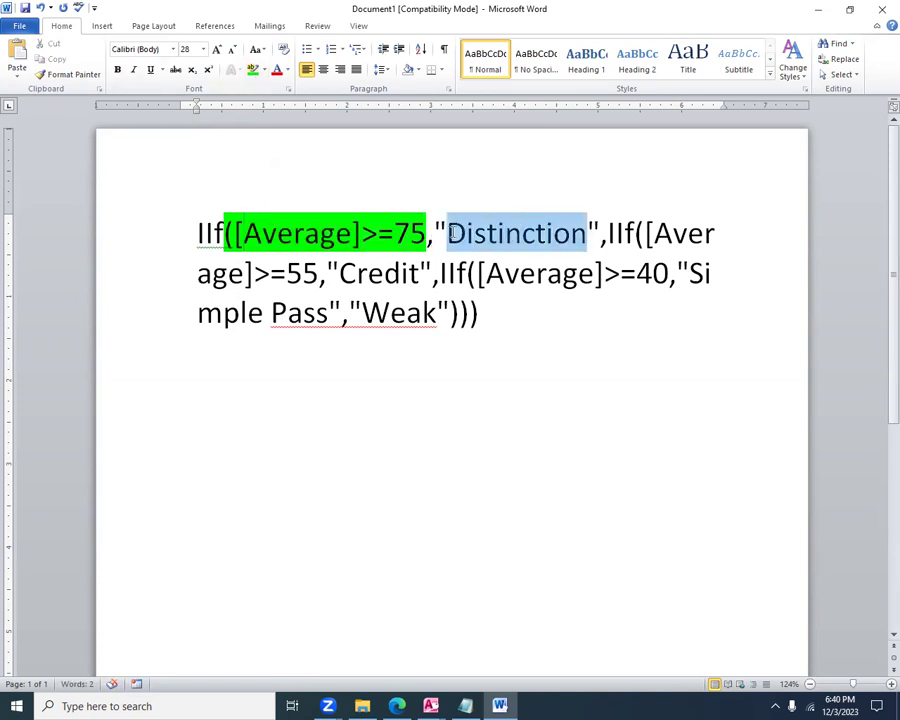
pyautogui.moveTo(604, 232); pyautogui.dragTo(434, 232)
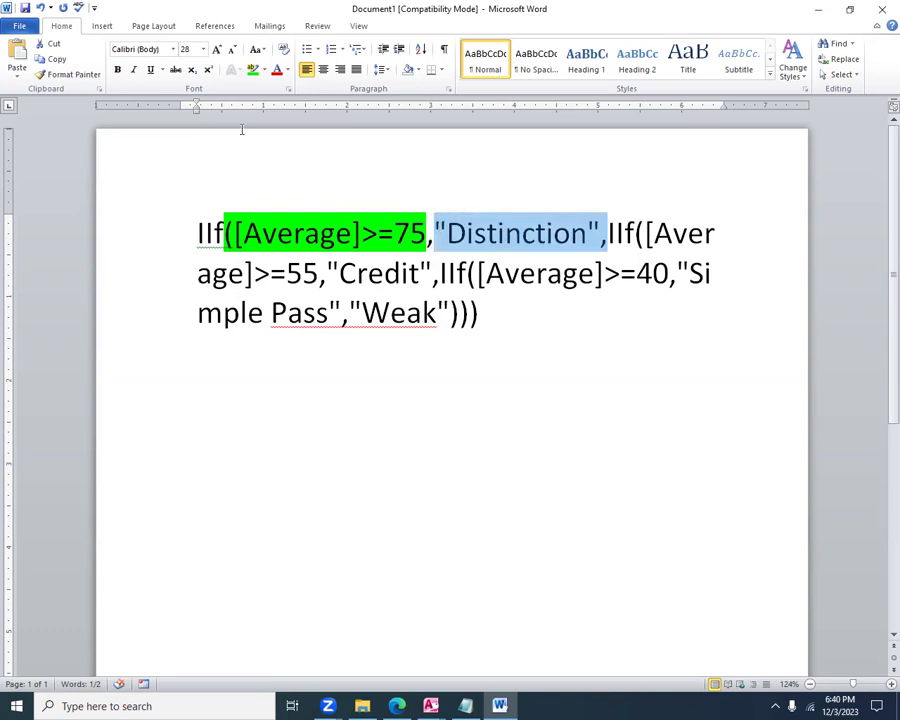
pyautogui.click(265, 70)
pyautogui.click(257, 90)
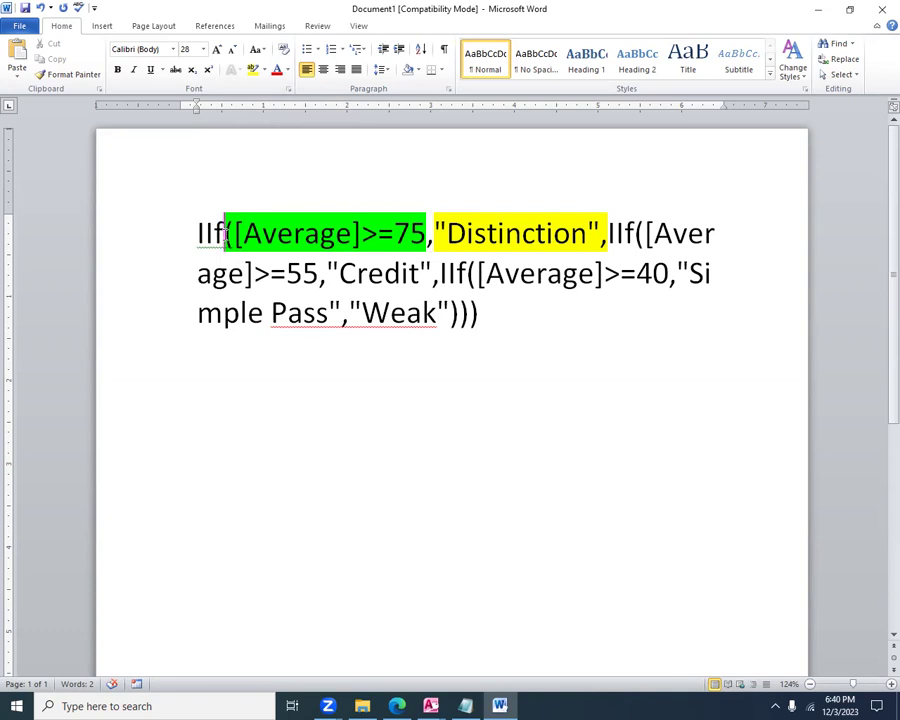
# Highlight the opening parenthesis after the first IIf in pink
pyautogui.doubleClick(227, 236)
pyautogui.click(263, 69)
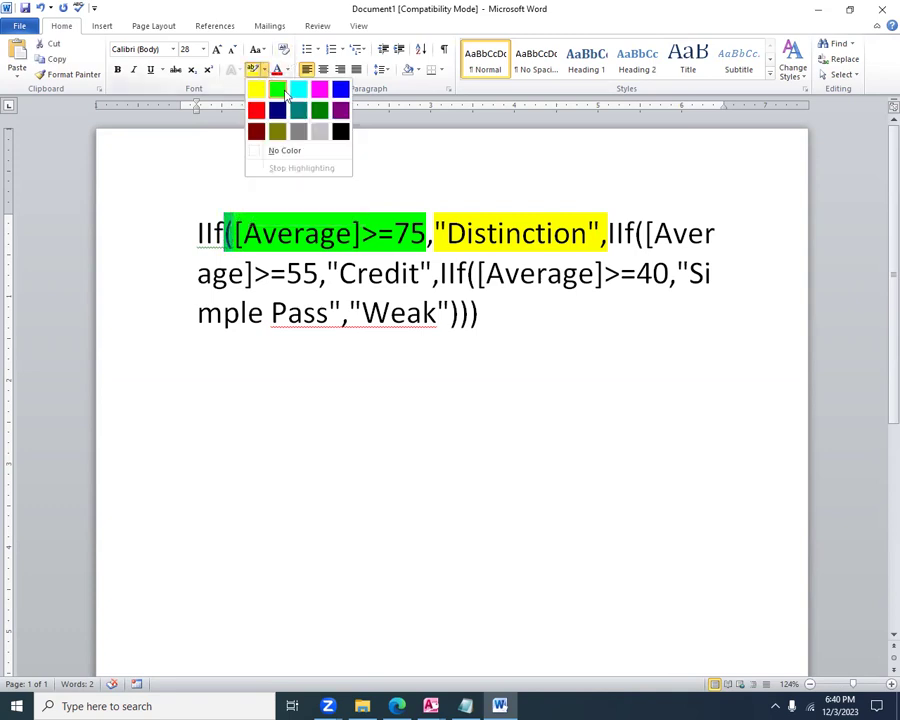
pyautogui.click(318, 87)
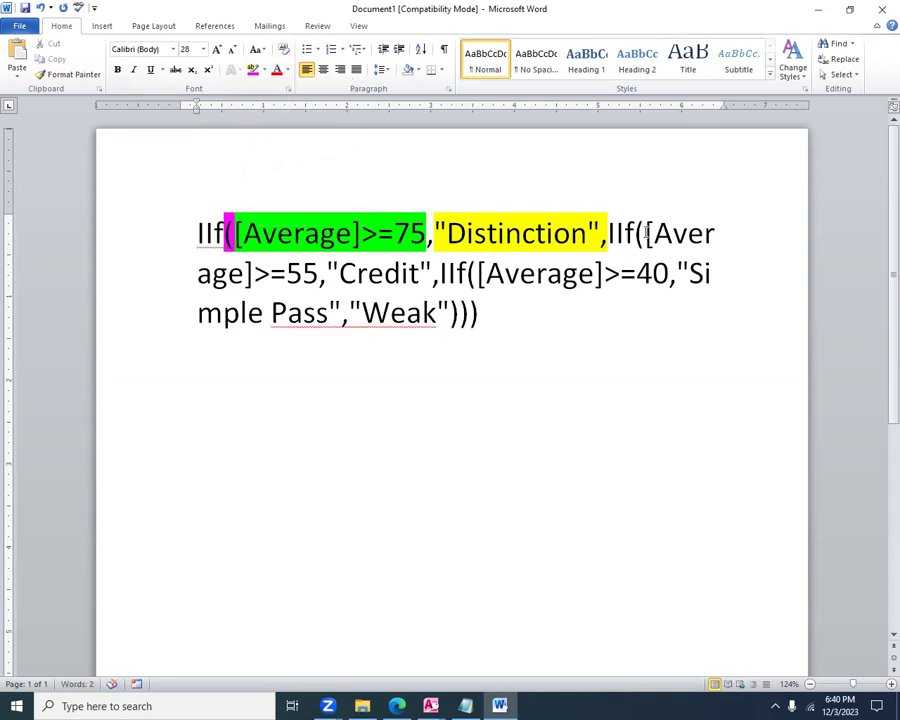
# Highlight the opening parenthesis after the second IIf in pink
pyautogui.moveTo(644, 233); pyautogui.dragTo(633, 233)
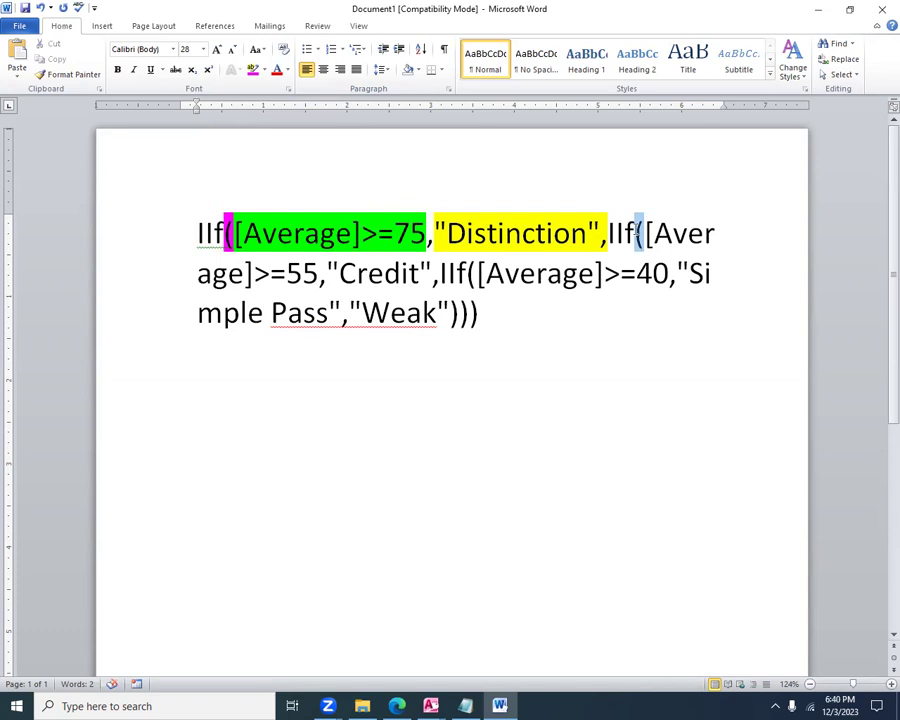
pyautogui.click(253, 69)
pyautogui.click(668, 234)
pyautogui.moveTo(262, 273); pyautogui.dragTo(433, 279)
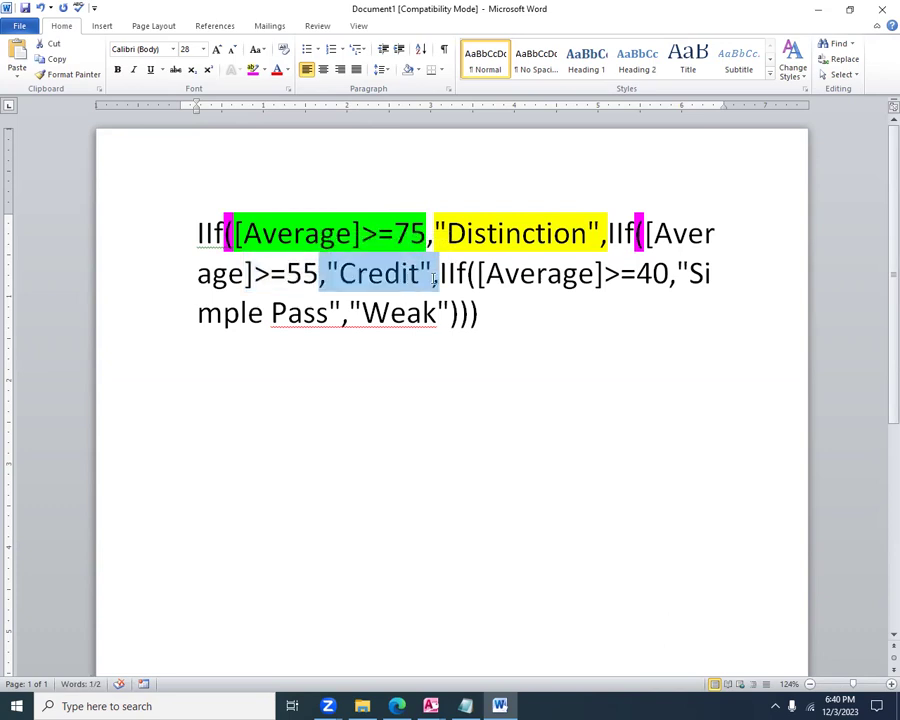
pyautogui.click(438, 277)
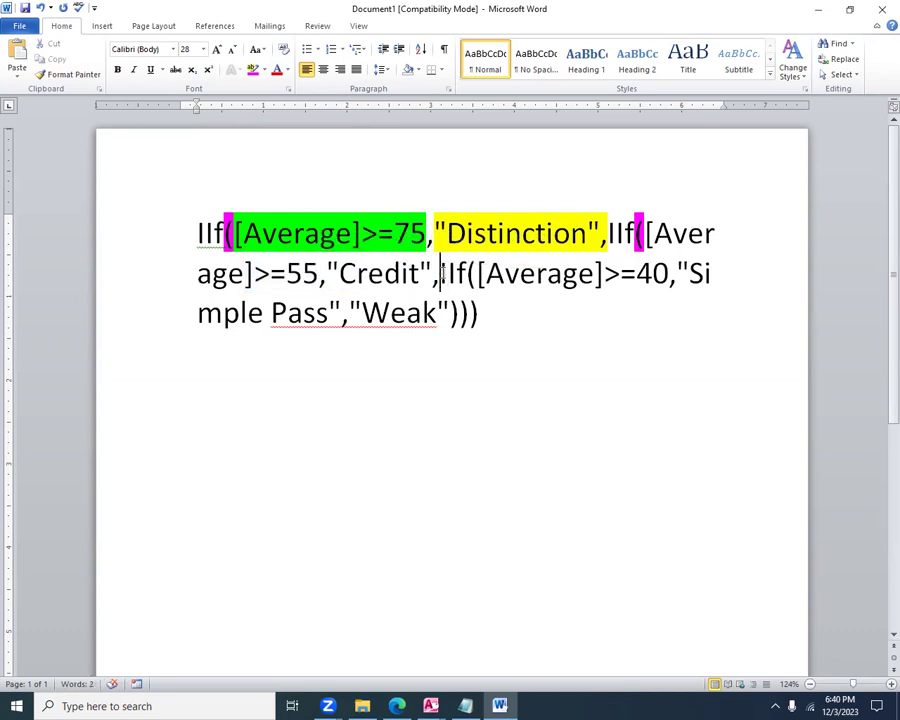
pyautogui.doubleClick(443, 273)
pyautogui.moveTo(481, 277); pyautogui.dragTo(451, 315)
pyautogui.click(358, 313)
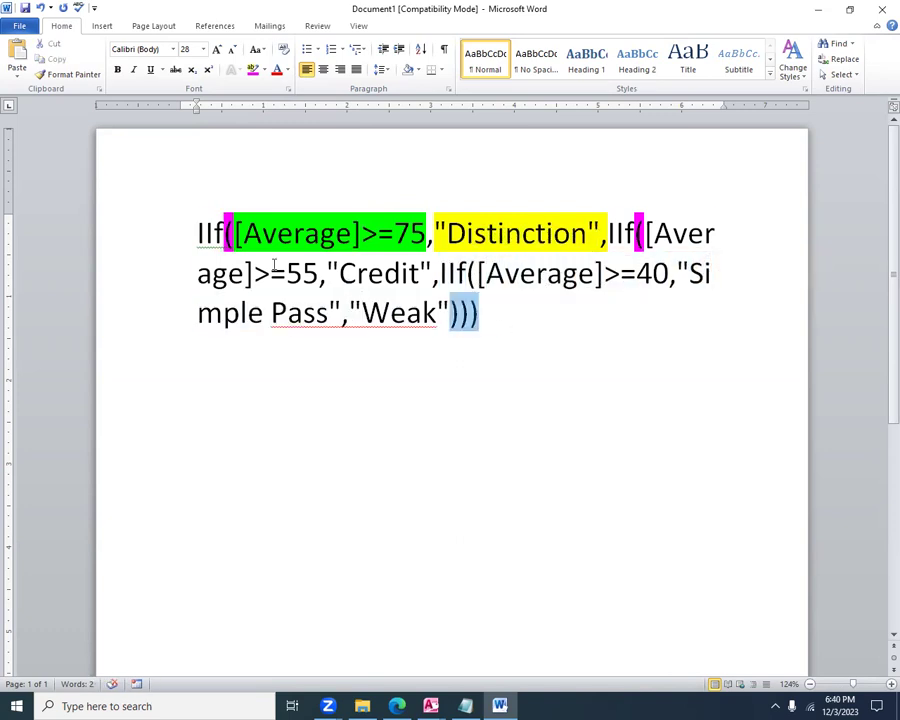
# Reduce the font size of the whole expression to 22
pyautogui.hotkey('ctrl', 'a')
pyautogui.click(232, 50)
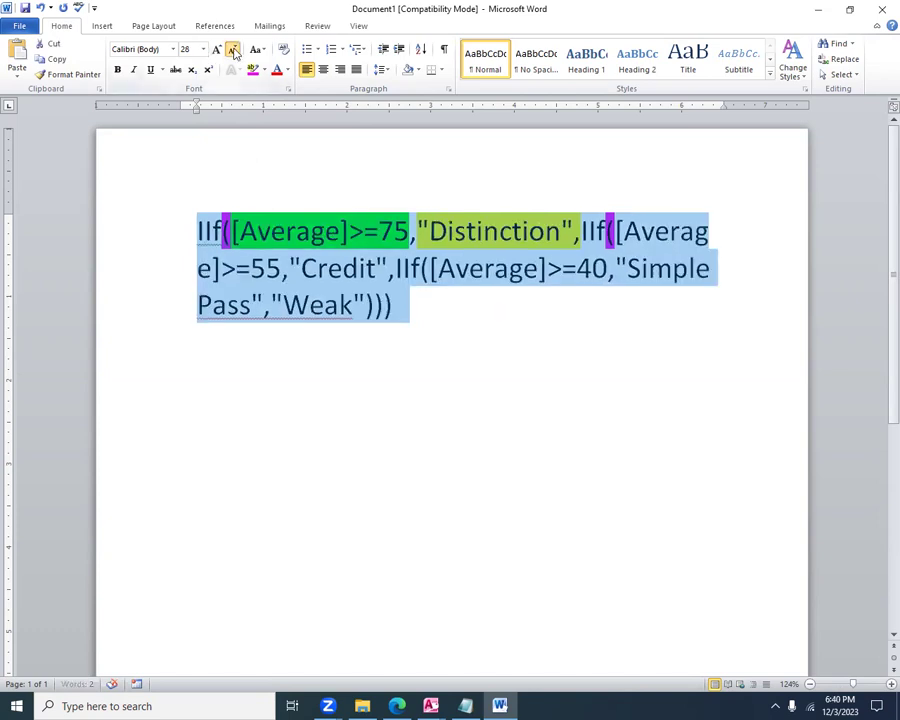
pyautogui.click(232, 50)
pyautogui.click(232, 50)
pyautogui.click(443, 260)
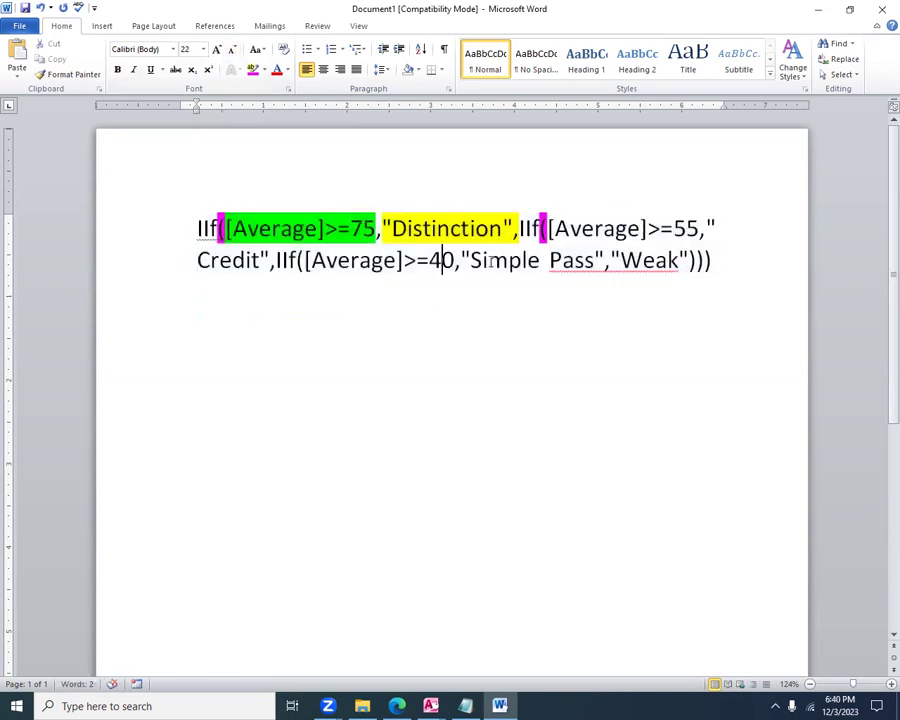
# Highlight the opening parenthesis after the third IIf in pink
pyautogui.moveTo(456, 260); pyautogui.dragTo(607, 262)
pyautogui.click(305, 260)
pyautogui.moveTo(305, 260); pyautogui.dragTo(399, 260)
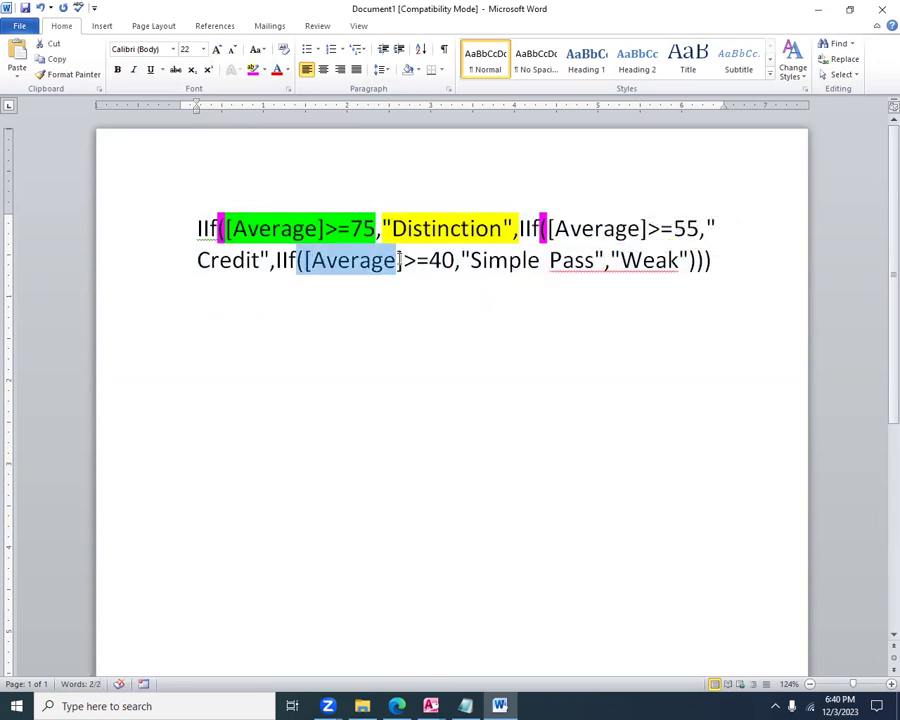
pyautogui.hotkey('shift', 'Left')
pyautogui.hotkey('shift', 'Left')
pyautogui.hotkey('shift', 'Left')
pyautogui.hotkey('shift', 'Left')
pyautogui.hotkey('shift', 'Left')
pyautogui.hotkey('shift', 'Left')
pyautogui.hotkey('shift', 'Left')
pyautogui.hotkey('shift', 'Left')
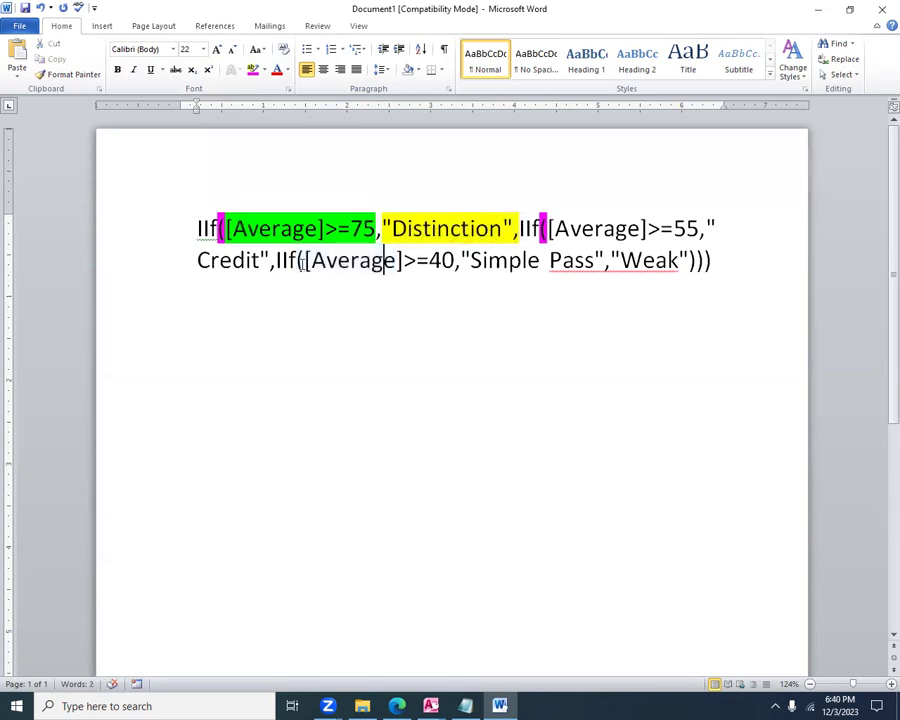
pyautogui.click(253, 69)
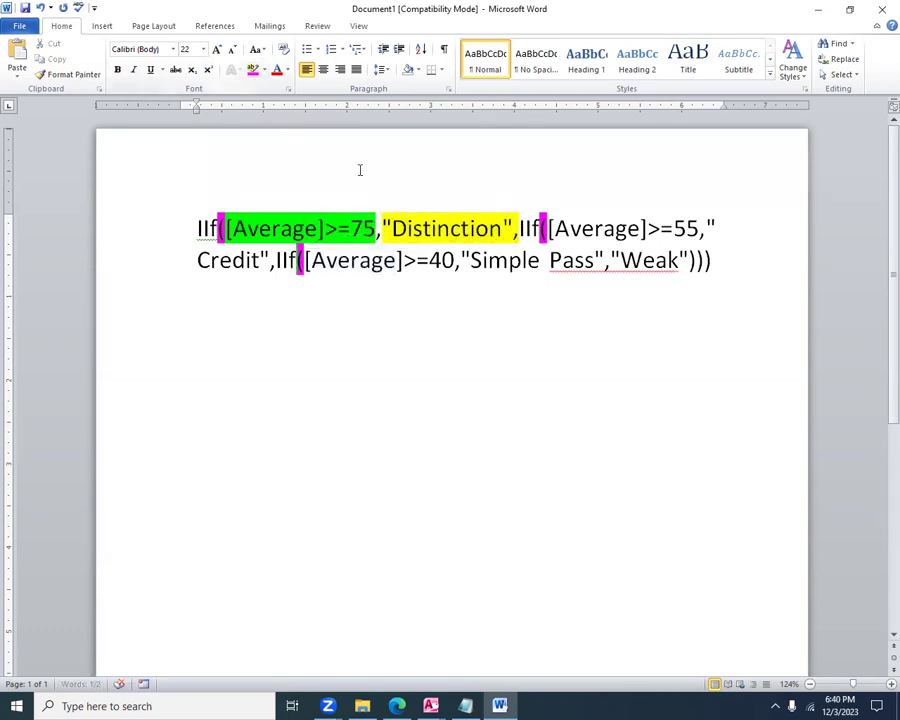
# Highlight the three closing parentheses at the end of the expression in pink
pyautogui.click(710, 261)
pyautogui.moveTo(711, 261); pyautogui.dragTo(689, 261)
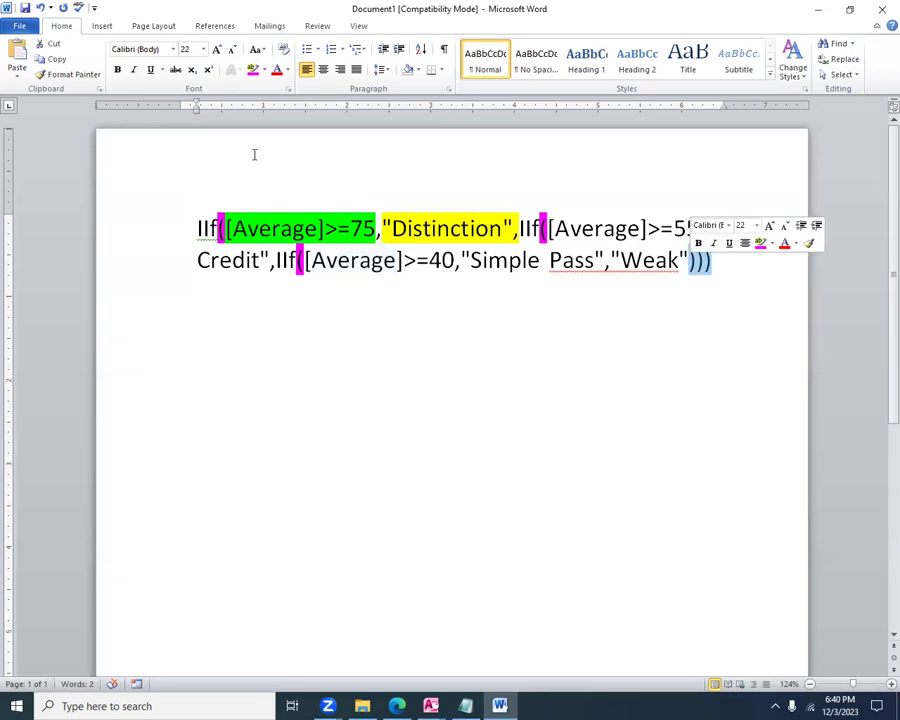
pyautogui.click(253, 69)
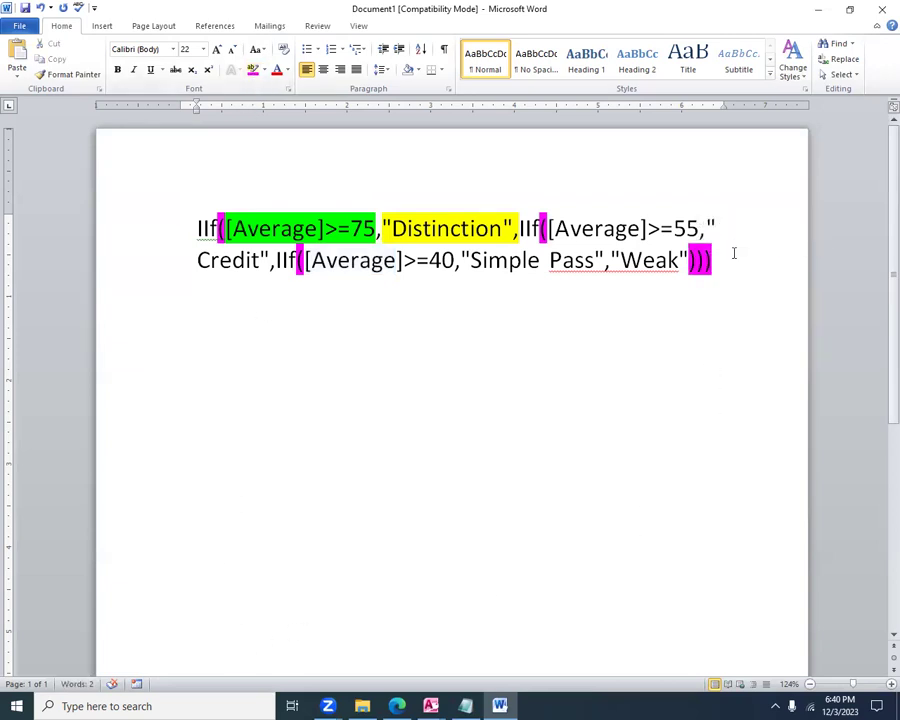
# Copy the entire nested IIf expression and switch to the Access database named 1
pyautogui.moveTo(731, 261); pyautogui.dragTo(197, 228)
pyautogui.rightClick(340, 258)
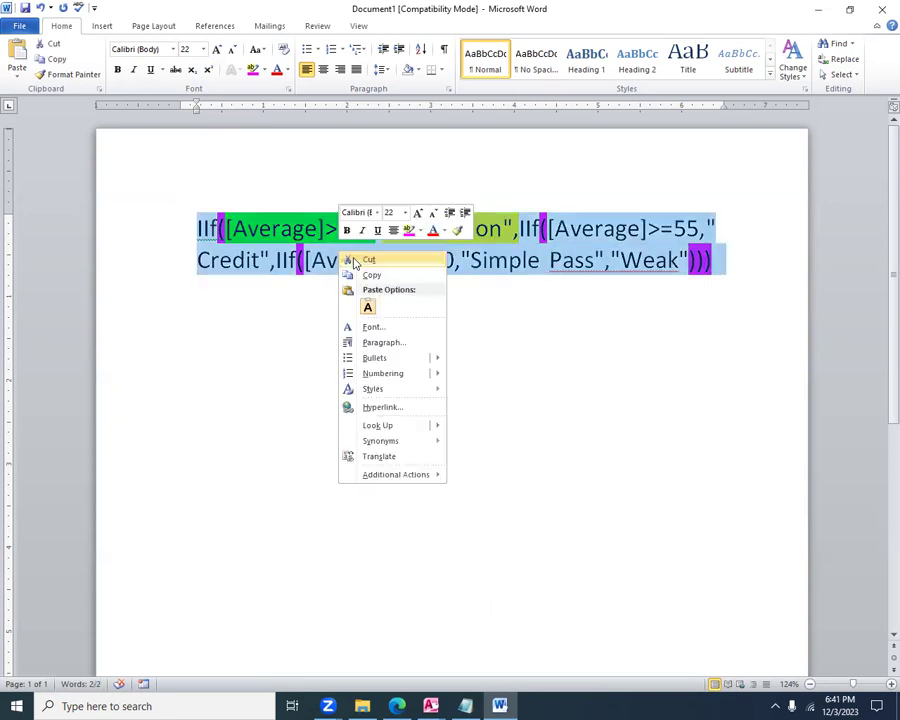
pyautogui.click(366, 275)
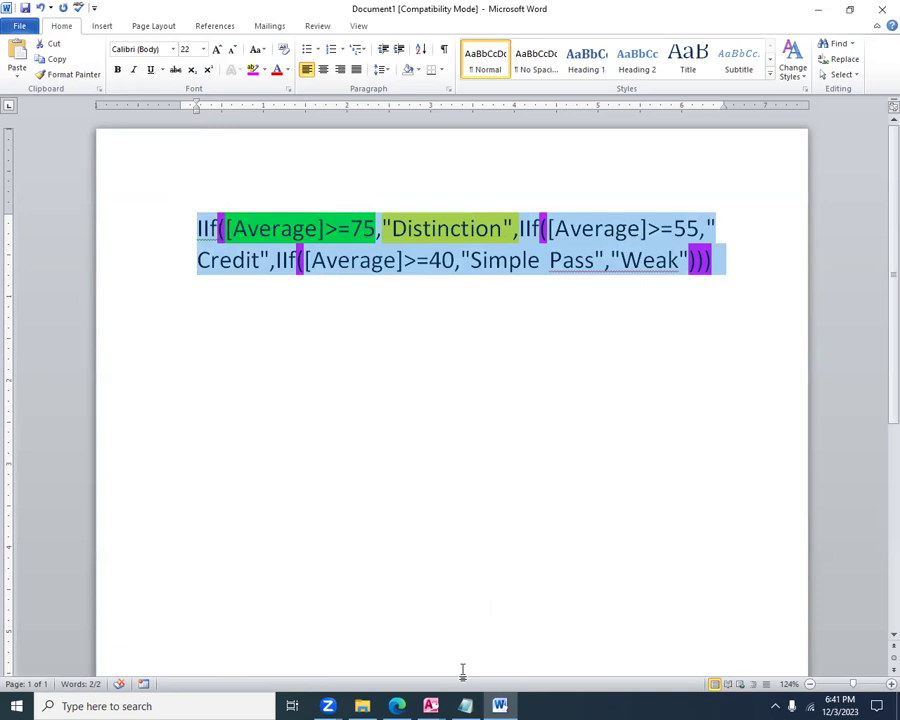
pyautogui.click(431, 706)
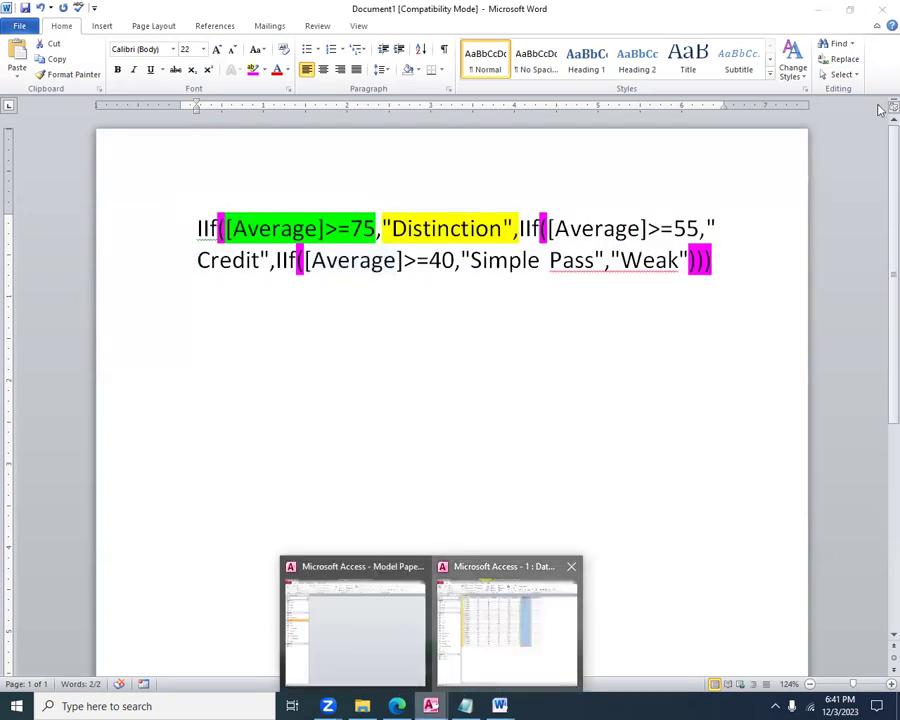
pyautogui.hotkey('alt', 'Tab')
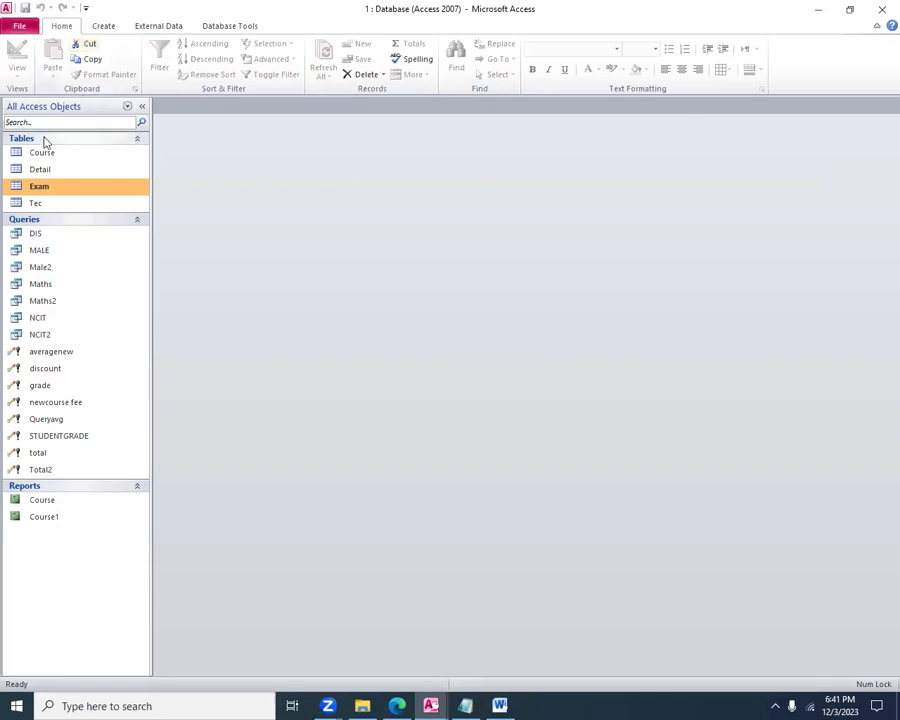
# Open the Exam table to check its GRADE column, and close the table again
pyautogui.rightClick(42, 190)
pyautogui.click(50, 199)
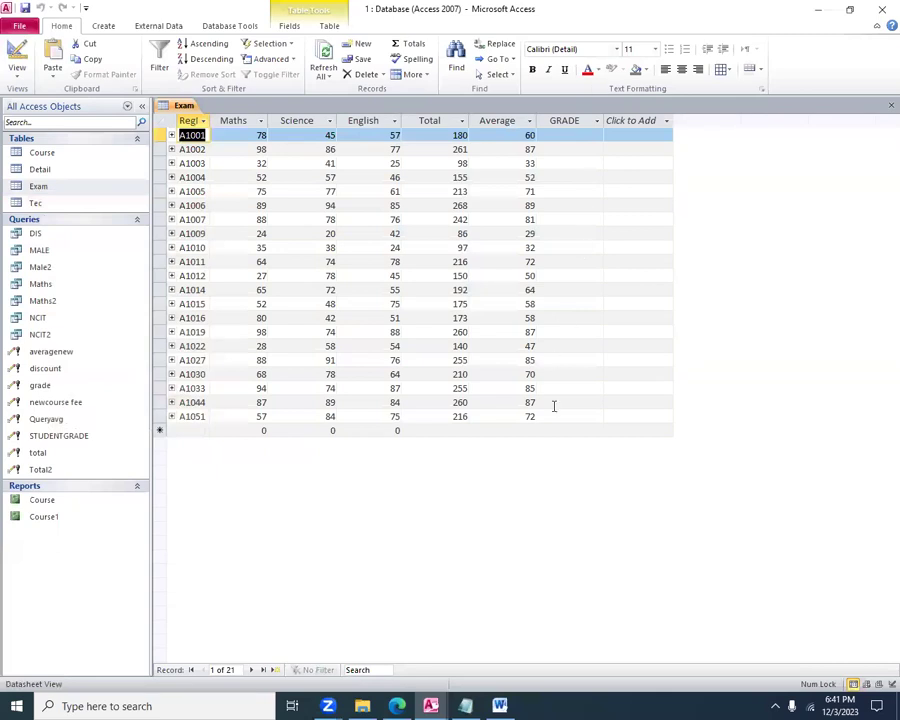
pyautogui.click(584, 121)
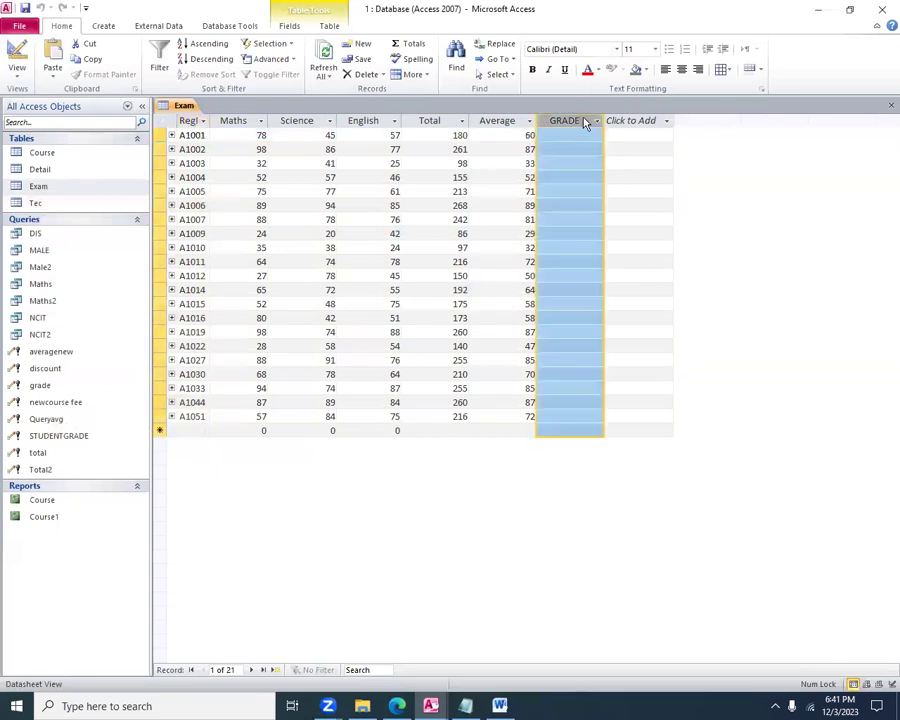
pyautogui.click(889, 105)
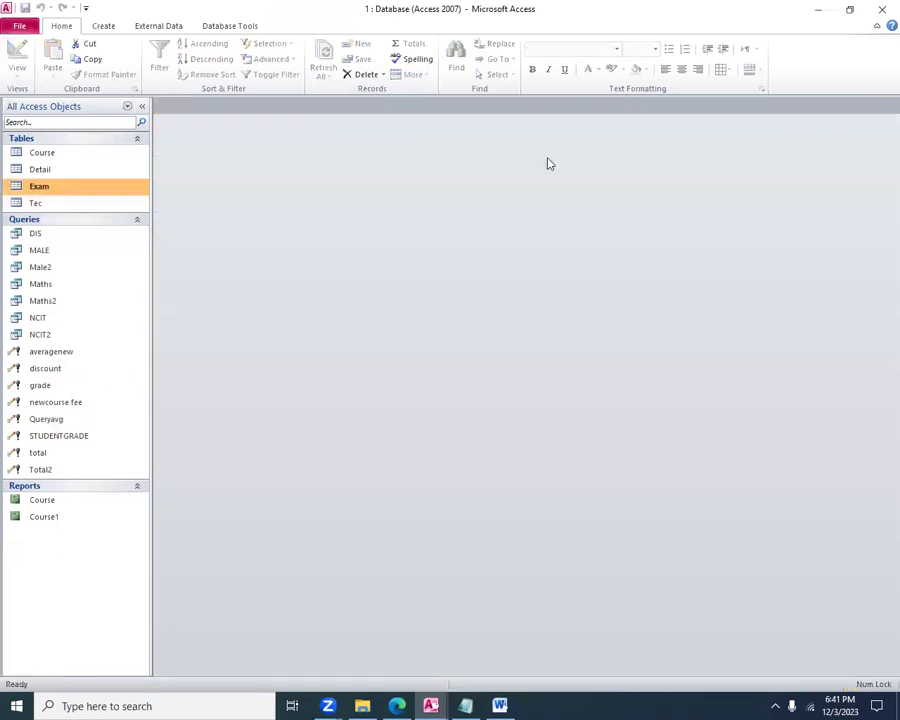
# Create a new query in design view with the Course, Detail, Exam and Tec tables
pyautogui.click(102, 28)
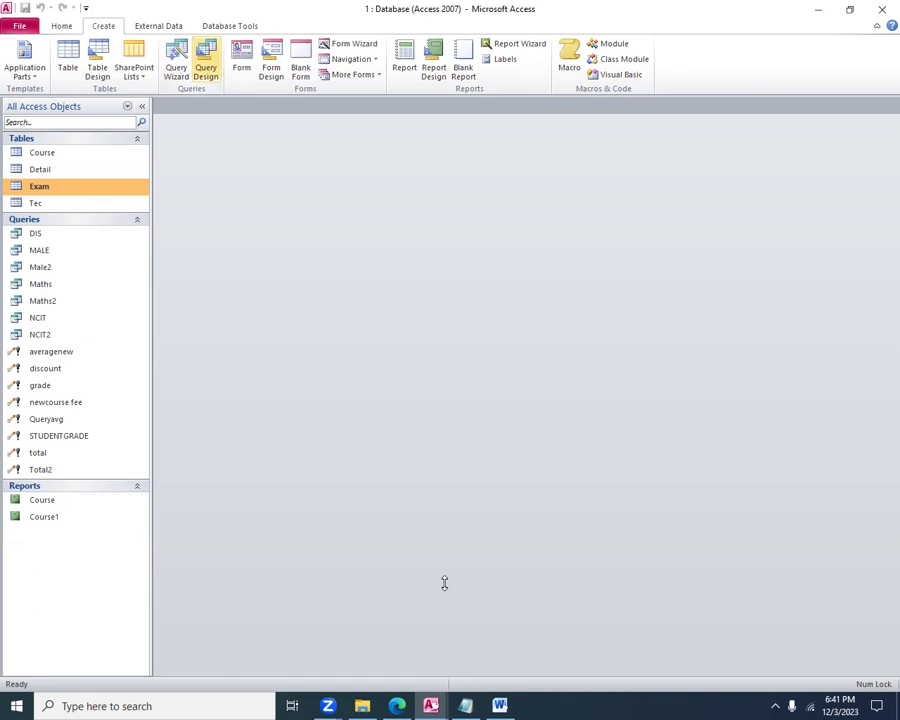
pyautogui.click(205, 70)
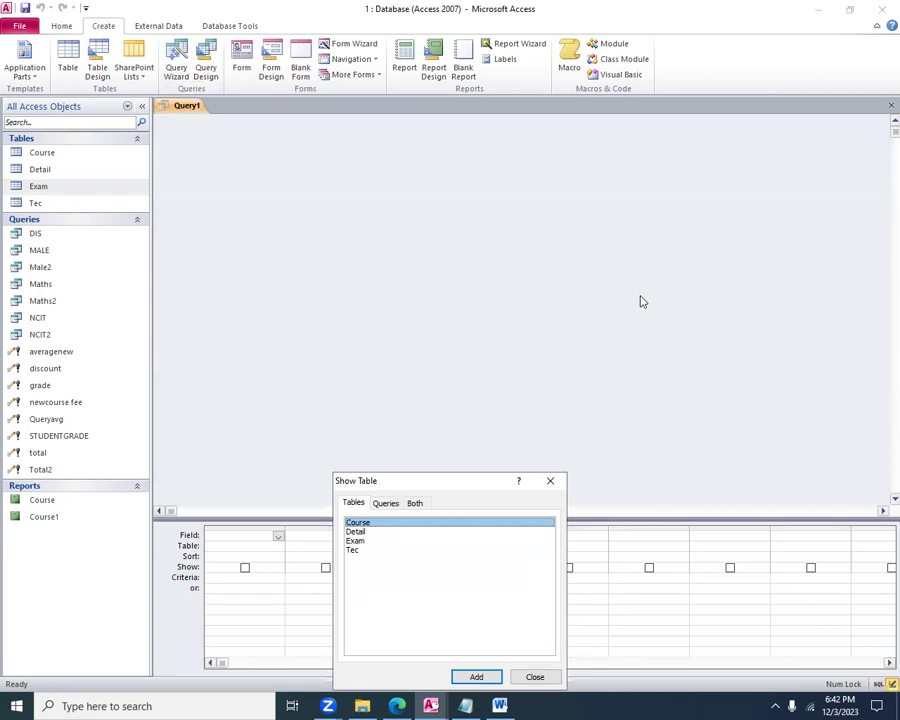
pyautogui.moveTo(436, 481); pyautogui.dragTo(396, 197)
pyautogui.click(390, 320)
pyautogui.keyDown('shift'); pyautogui.click(341, 248); pyautogui.keyUp('shift')
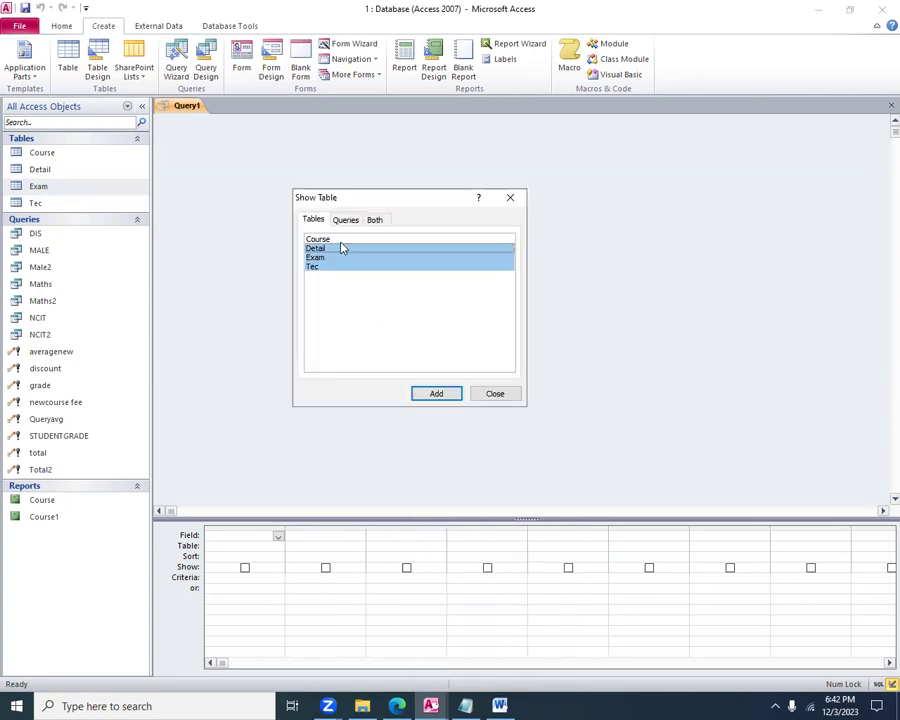
pyautogui.keyDown('shift'); pyautogui.click(330, 239); pyautogui.keyUp('shift')
pyautogui.click(436, 393)
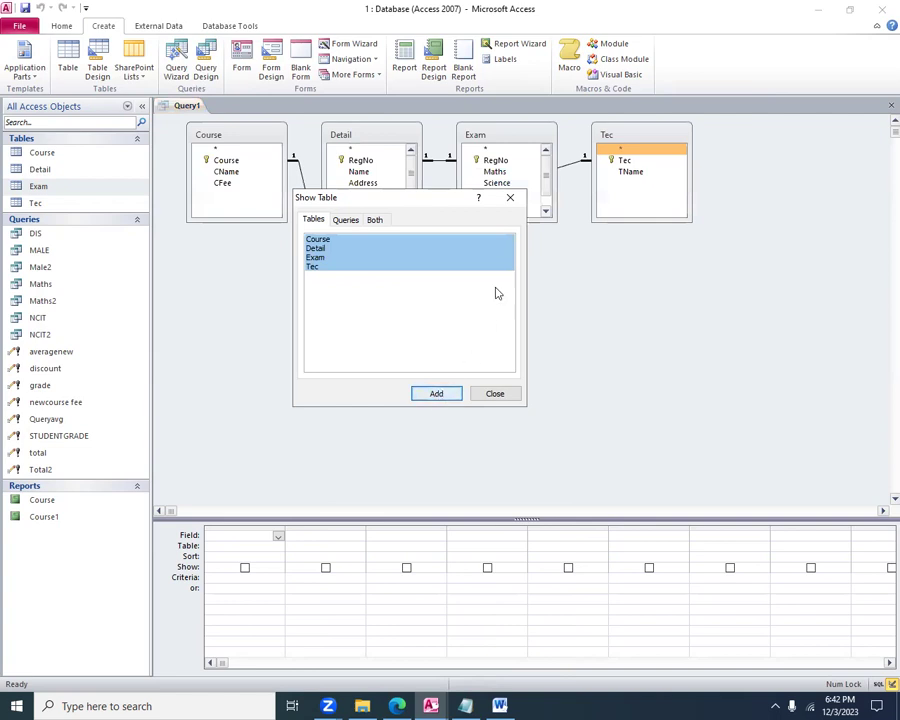
pyautogui.click(510, 197)
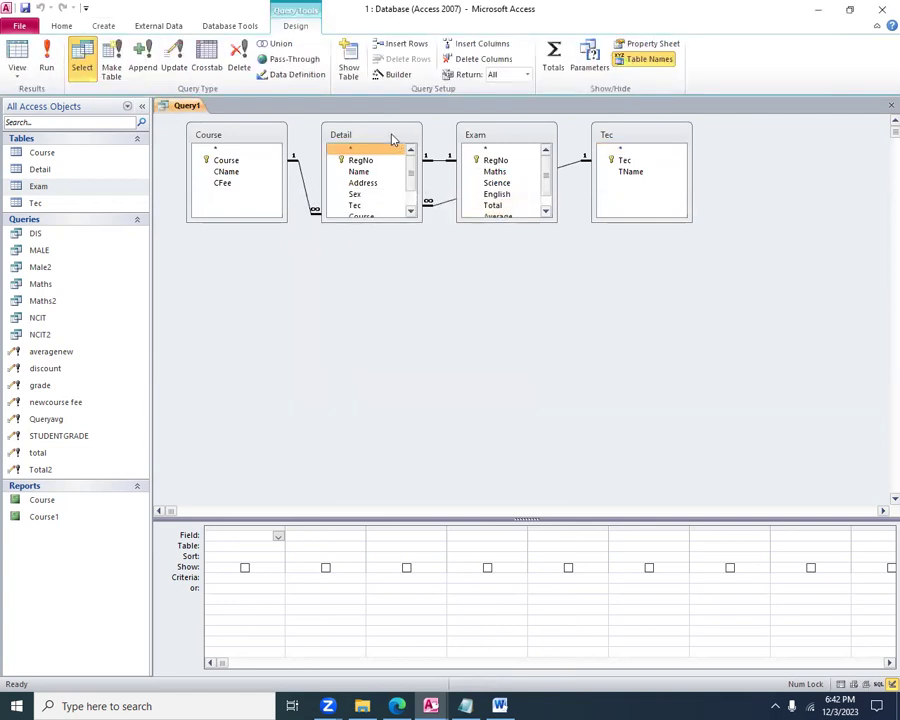
# Enlarge the Detail and Exam field lists and add Exam's GRADE field to the query's first column
pyautogui.moveTo(388, 221); pyautogui.dragTo(390, 270)
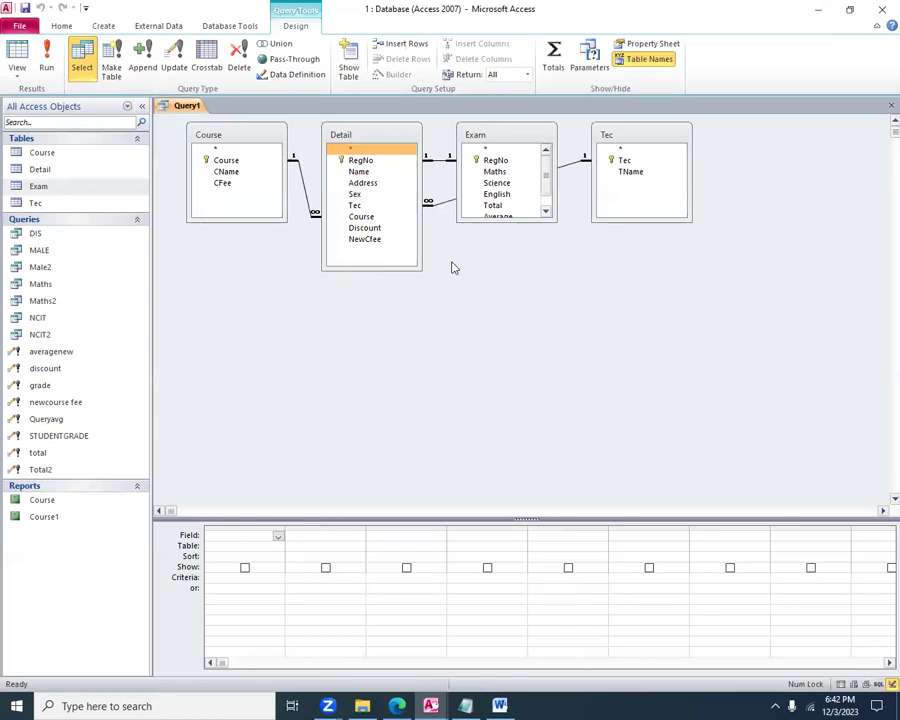
pyautogui.click(493, 222)
pyautogui.moveTo(493, 222); pyautogui.dragTo(229, 537)
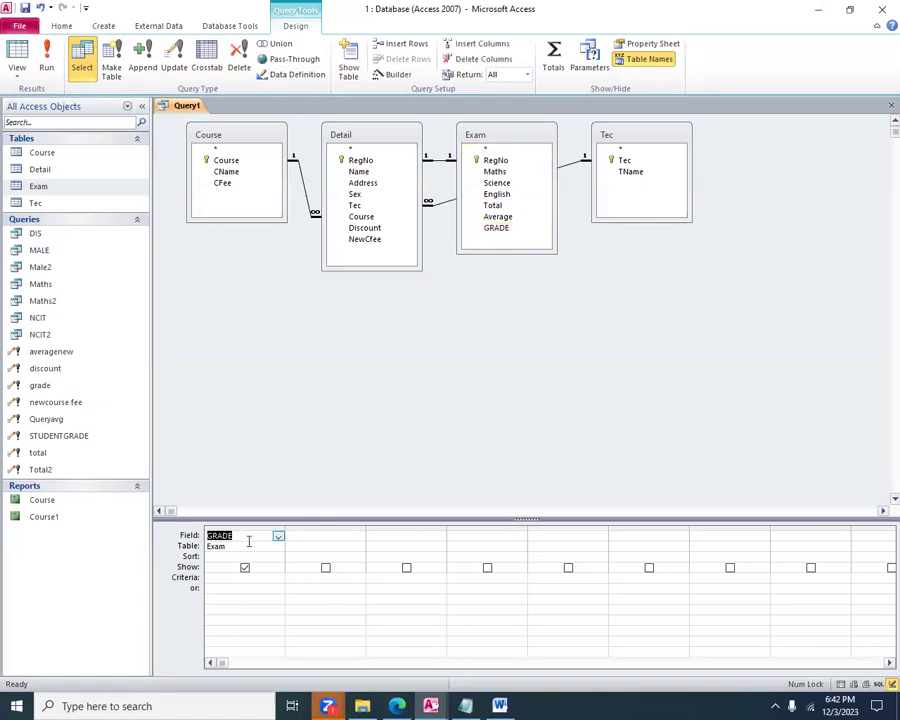
pyautogui.click(344, 706)
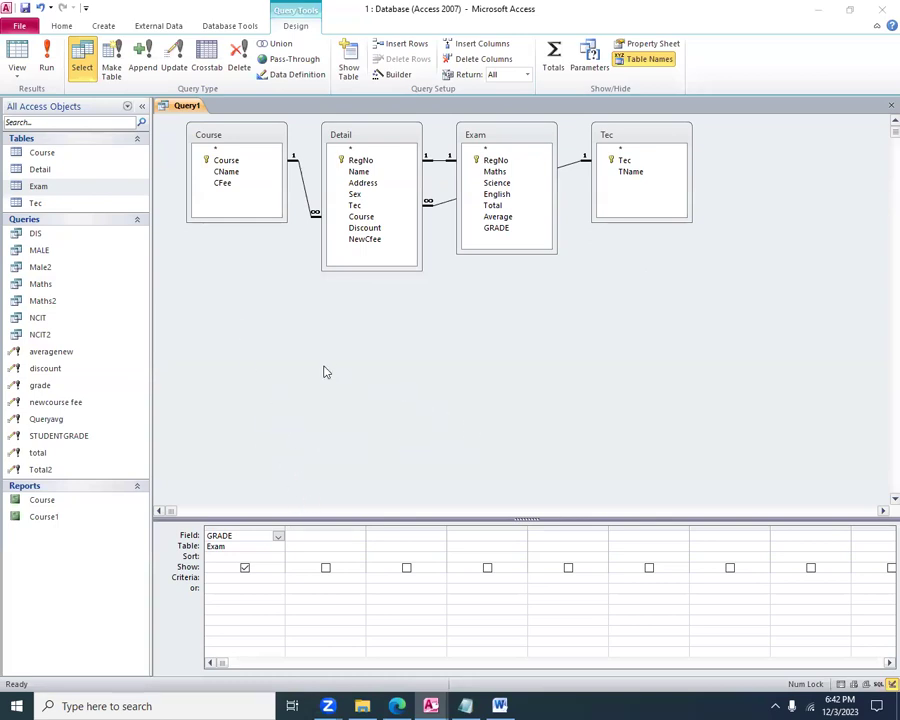
pyautogui.click(600, 160)
# Widen the GRADE column in the design grid and change the query to an update query
pyautogui.click(177, 70)
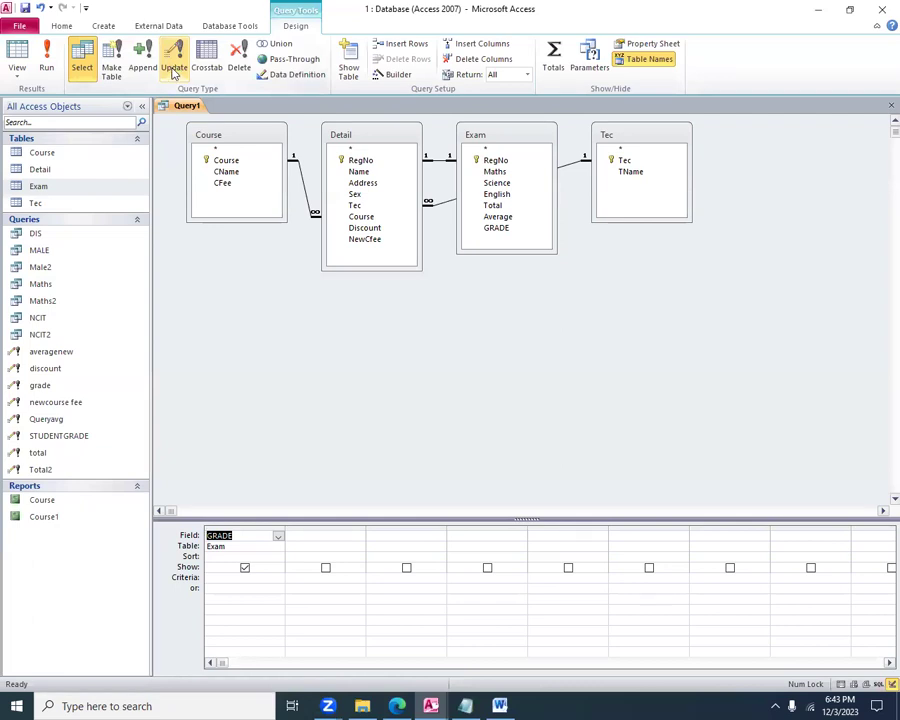
pyautogui.click(219, 578)
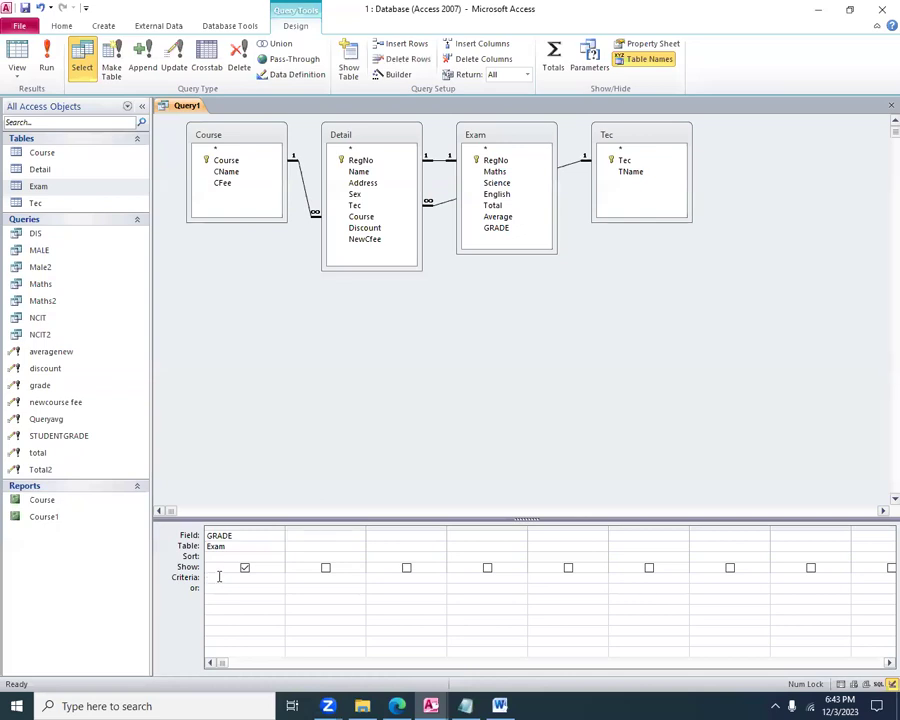
pyautogui.moveTo(285, 527); pyautogui.dragTo(640, 556)
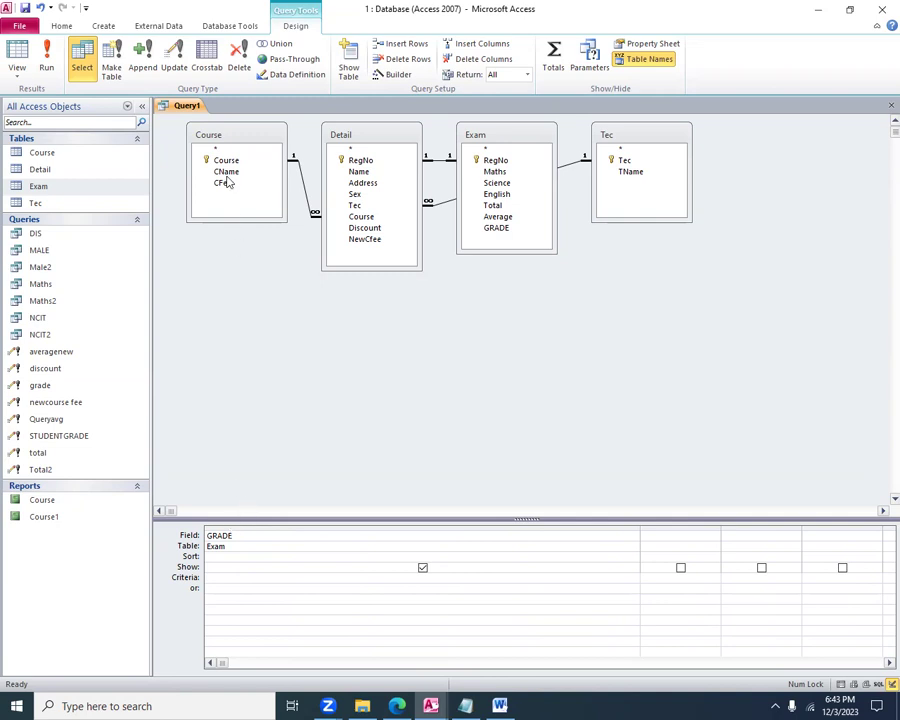
pyautogui.click(176, 62)
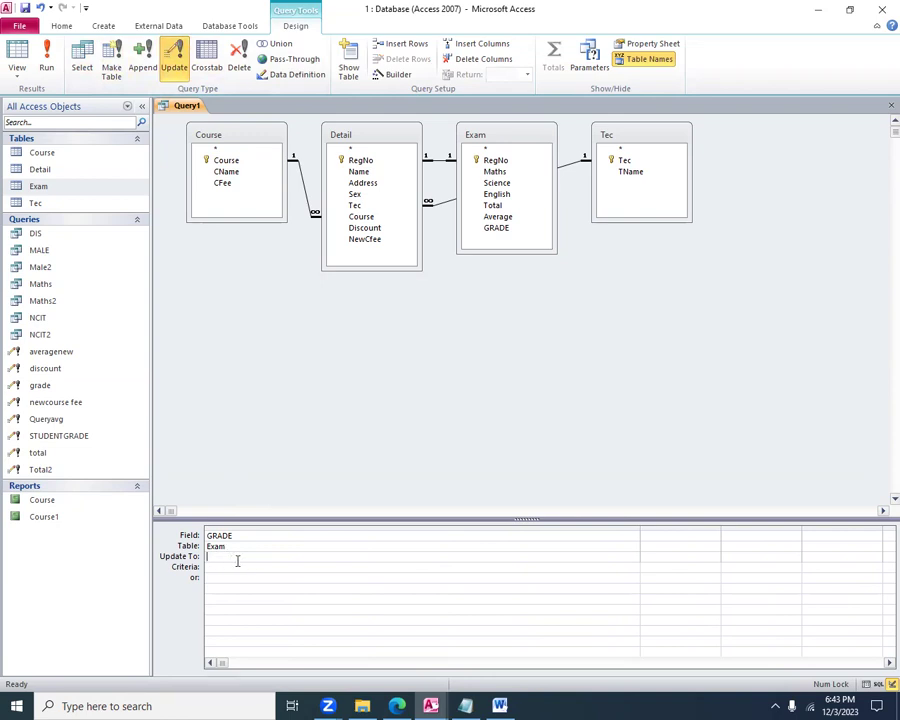
# Set GRADE's Update To to IIf([Average]>=75,"Distinction",IIf([Average]>=55,"Credit",IIf([Average]>=40,"Simple Pass","Weak"))) and run the query, accepting the update
pyautogui.write('IIf([Average]>=75,"Distinction",IIf([Average]>=55,"Credit",IIf([Average]>=40,"Simple Pass","Weak")))')
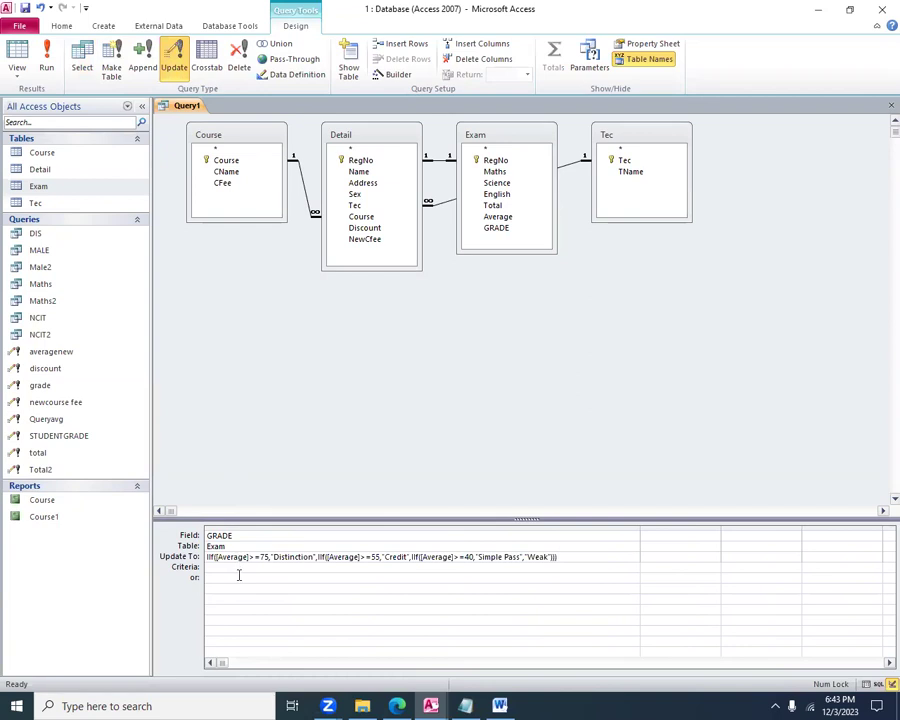
pyautogui.click(47, 66)
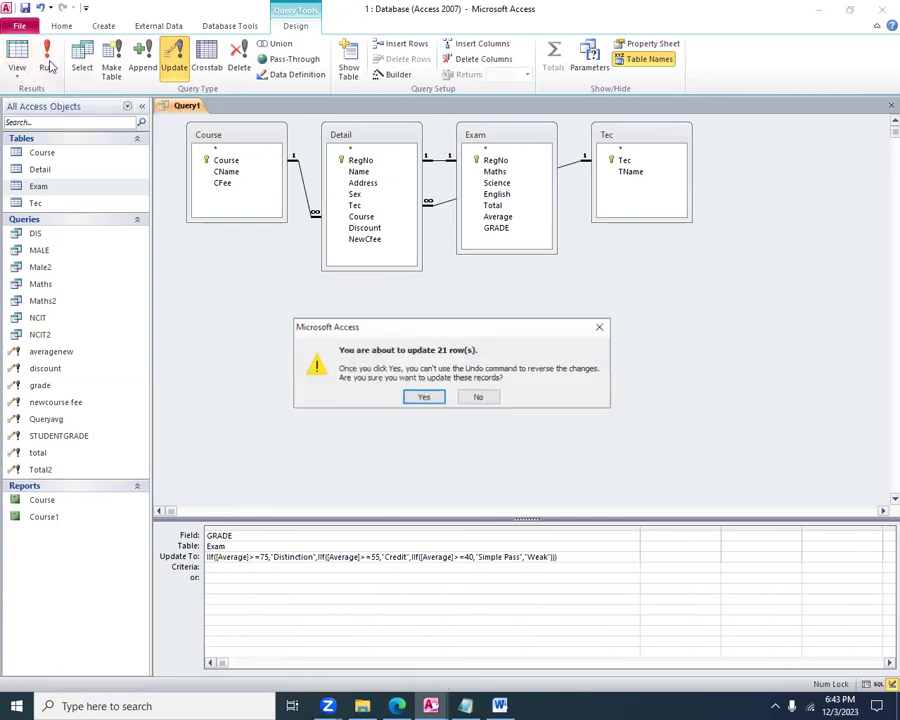
pyautogui.click(426, 399)
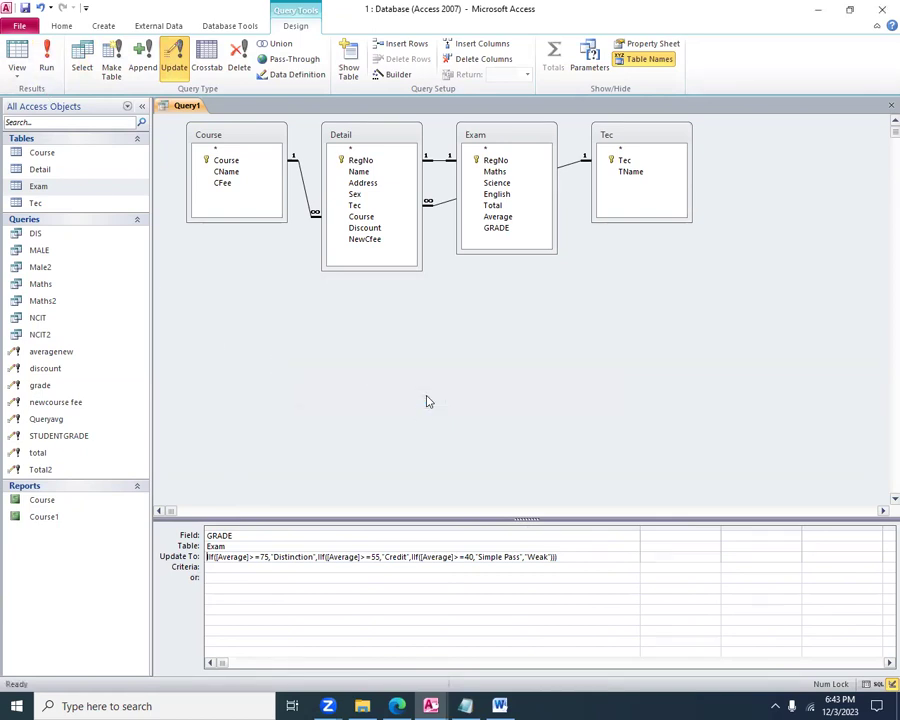
# Save the update query as QueryGarde and close it
pyautogui.click(26, 8)
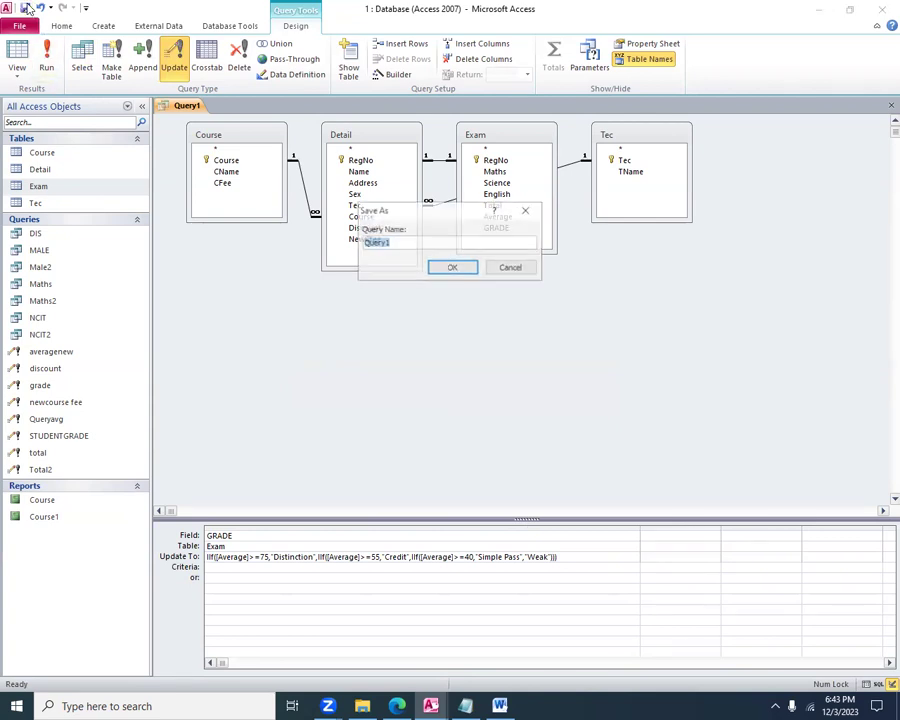
pyautogui.click(407, 246)
pyautogui.press('BackSpace')
pyautogui.write('Garde')
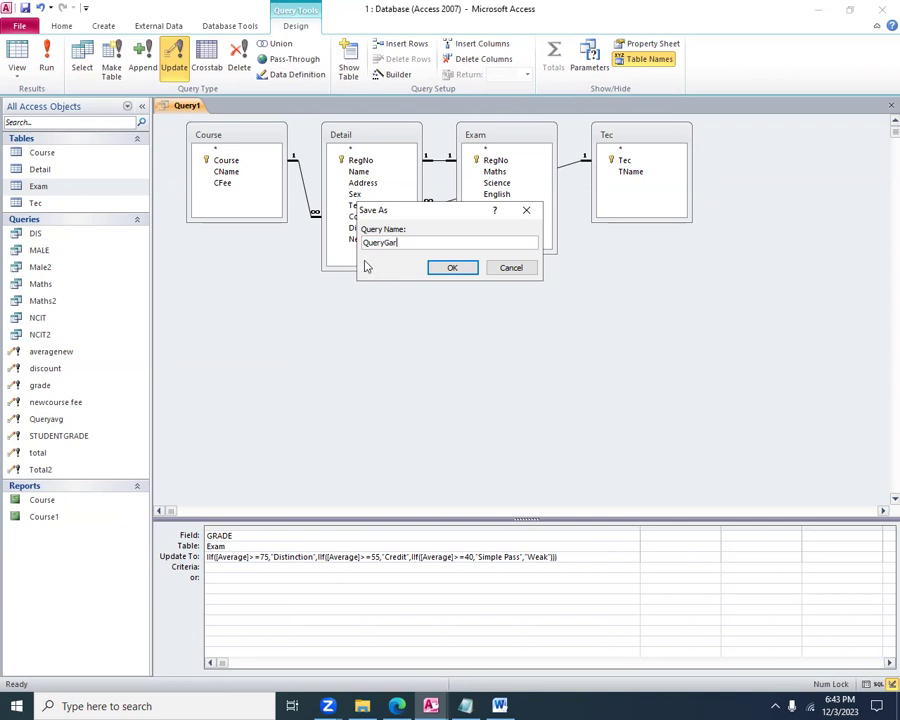
pyautogui.click(452, 267)
pyautogui.click(890, 106)
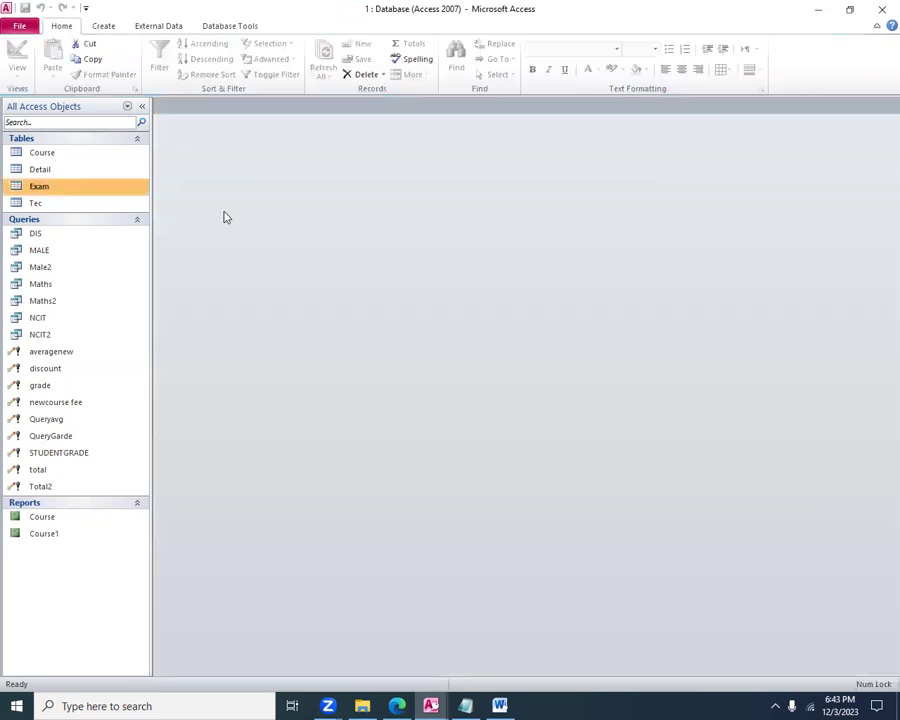
# Open the Exam table and select its GRADE column to check the updated grades
pyautogui.rightClick(35, 187)
pyautogui.click(37, 193)
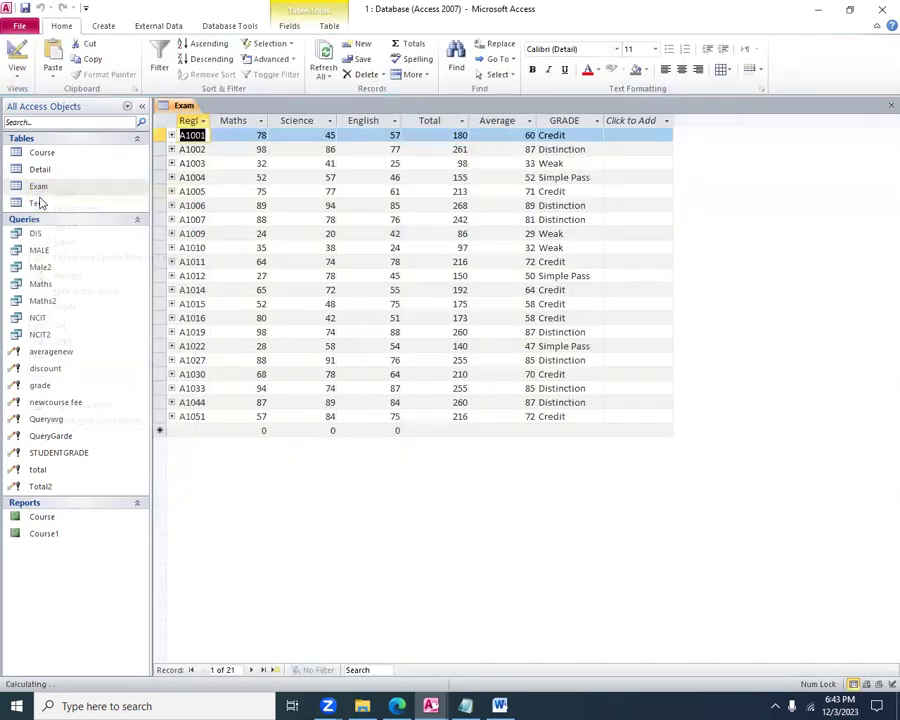
pyautogui.click(570, 121)
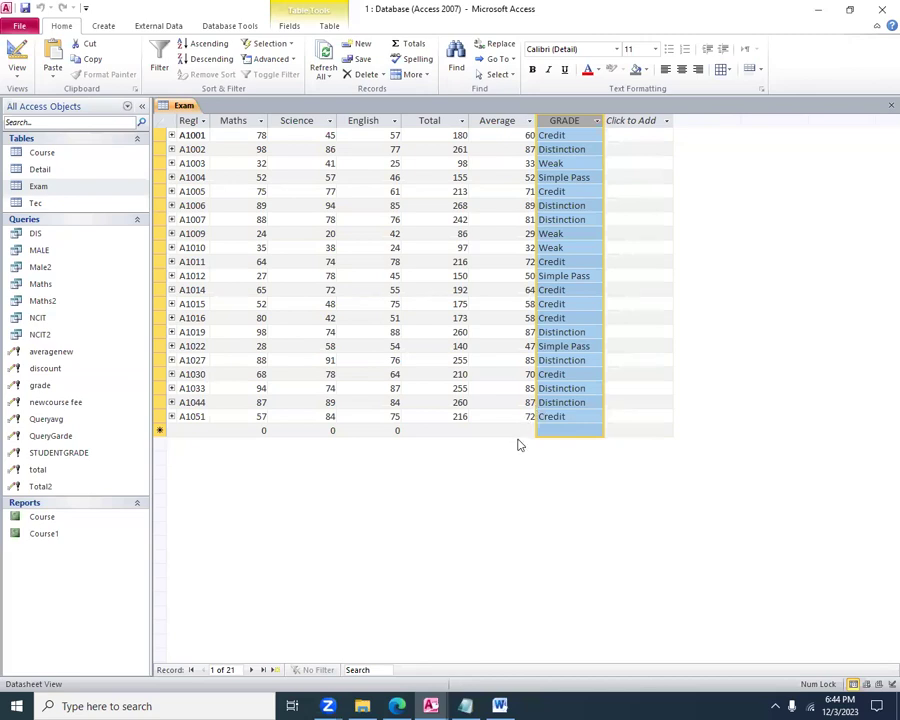
# Switch to the Model Paper AC.pdf in Edge and examine the Discount rates for each Tec and the NewCfee task in question 5
pyautogui.click(397, 706)
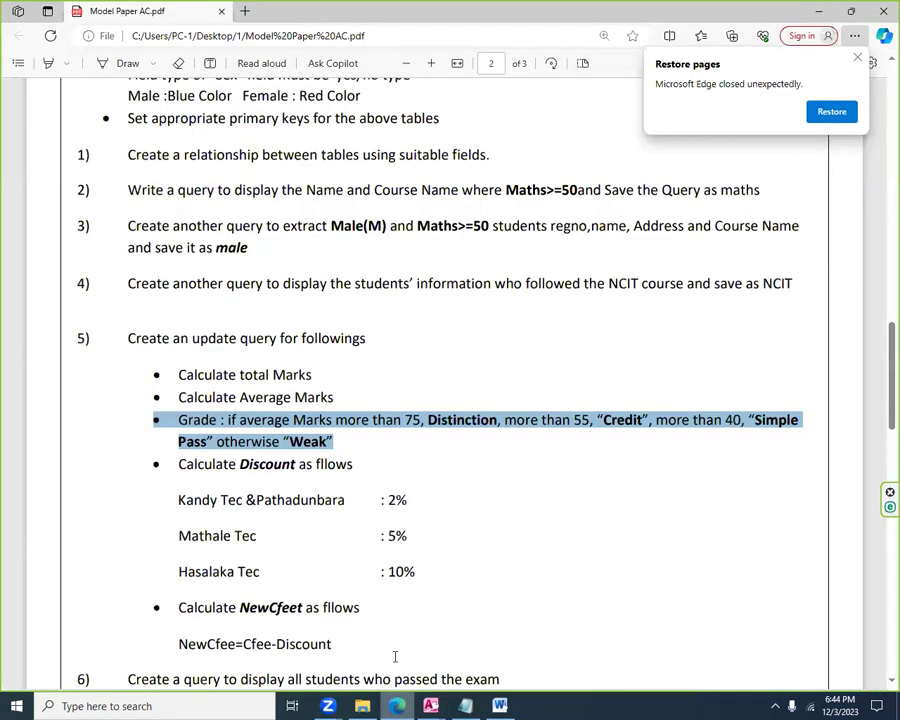
pyautogui.scroll(-3, 378, 475)
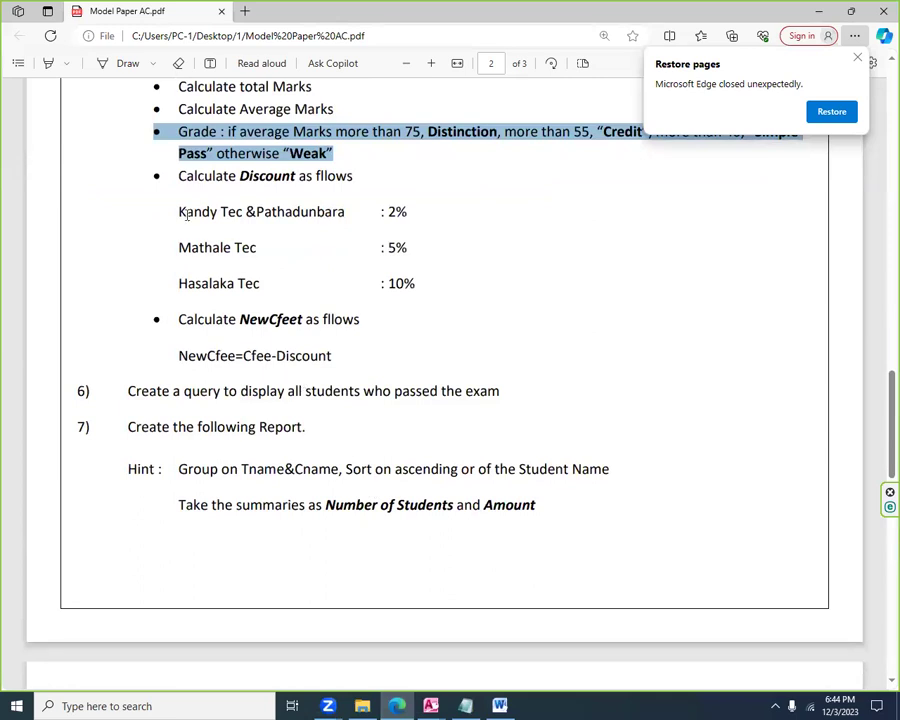
pyautogui.moveTo(182, 211); pyautogui.dragTo(341, 217)
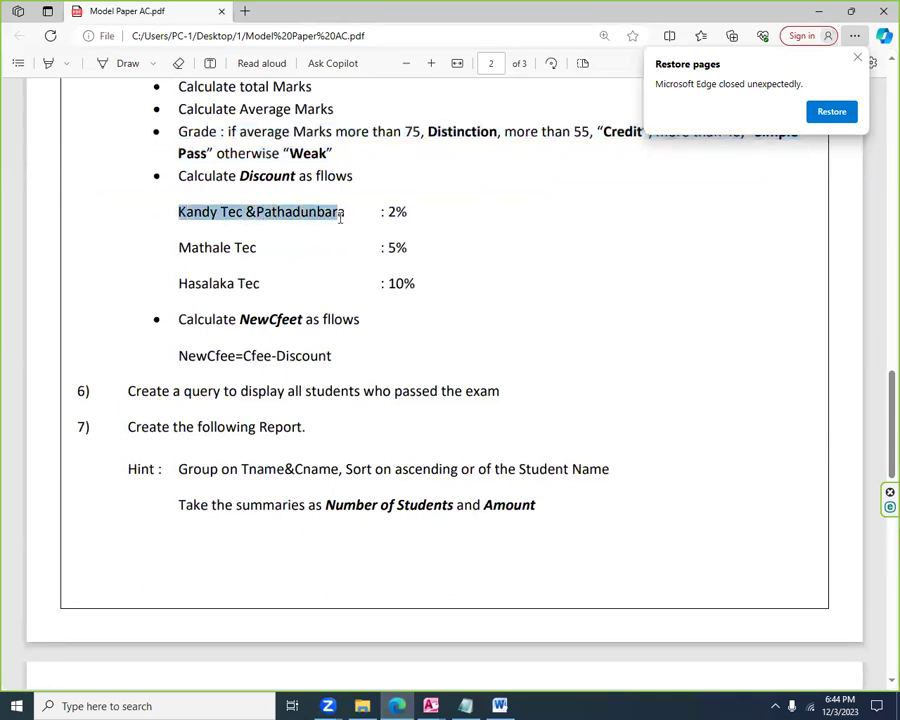
pyautogui.click(198, 243)
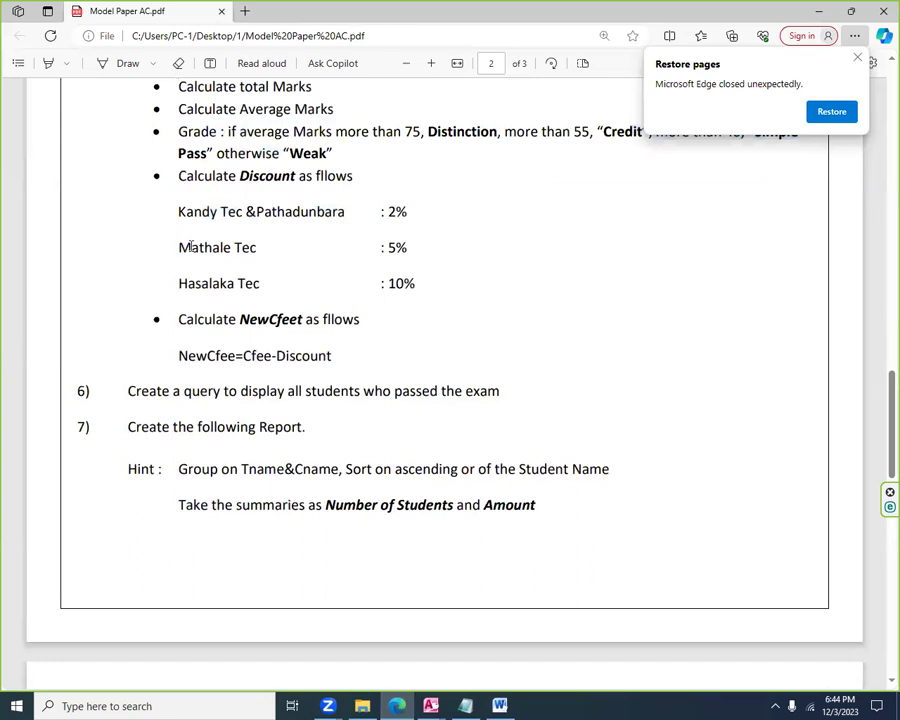
pyautogui.moveTo(190, 247); pyautogui.dragTo(267, 257)
pyautogui.moveTo(412, 251); pyautogui.dragTo(385, 248)
pyautogui.moveTo(178, 283); pyautogui.dragTo(263, 283)
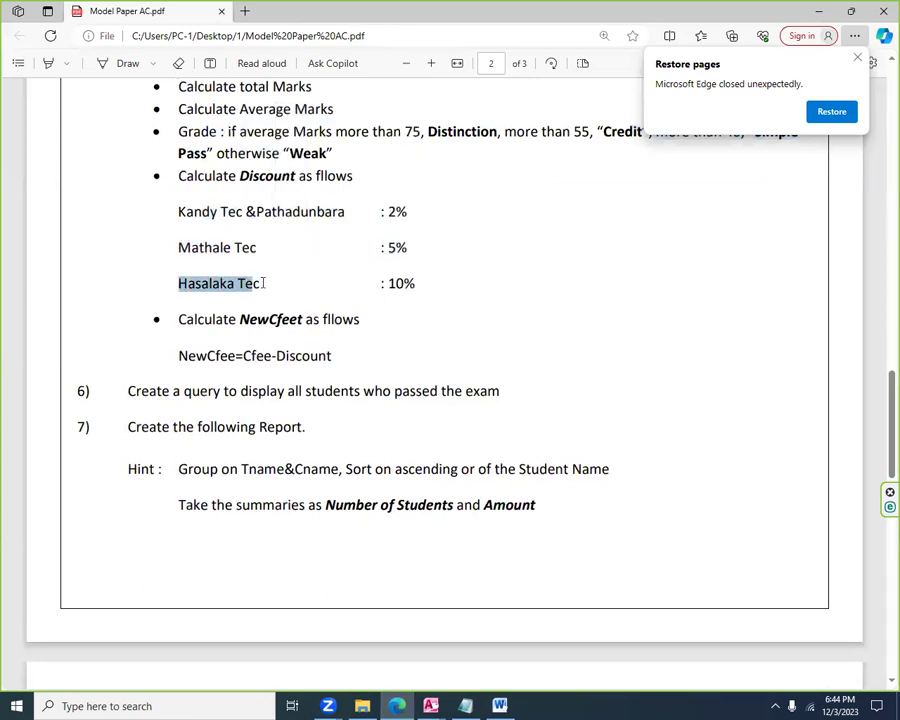
pyautogui.moveTo(416, 284); pyautogui.dragTo(381, 284)
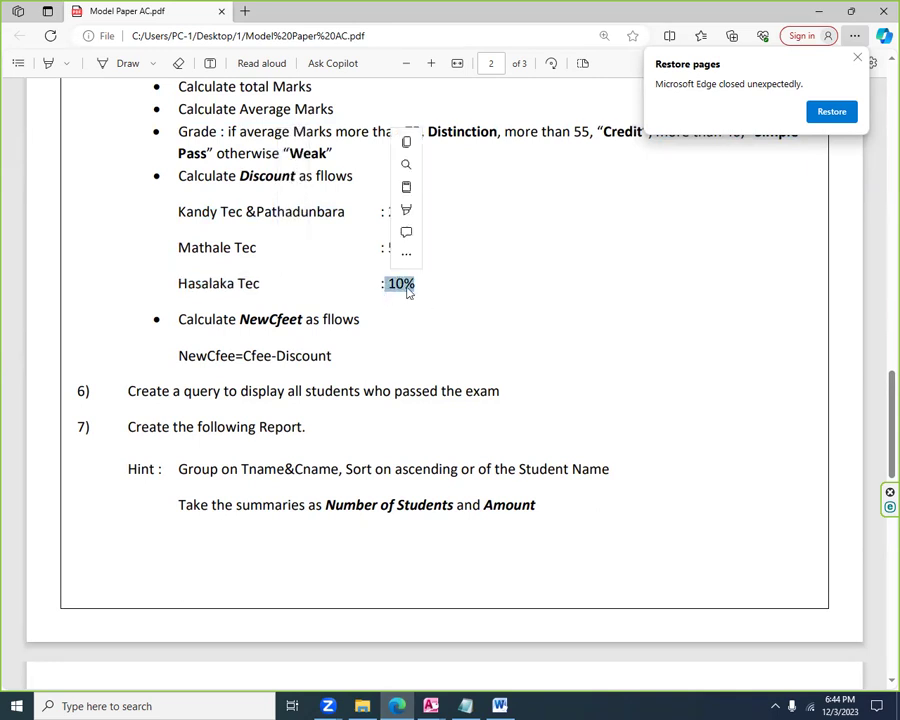
pyautogui.click(418, 284)
pyautogui.moveTo(392, 204); pyautogui.dragTo(147, 220)
pyautogui.click(421, 288)
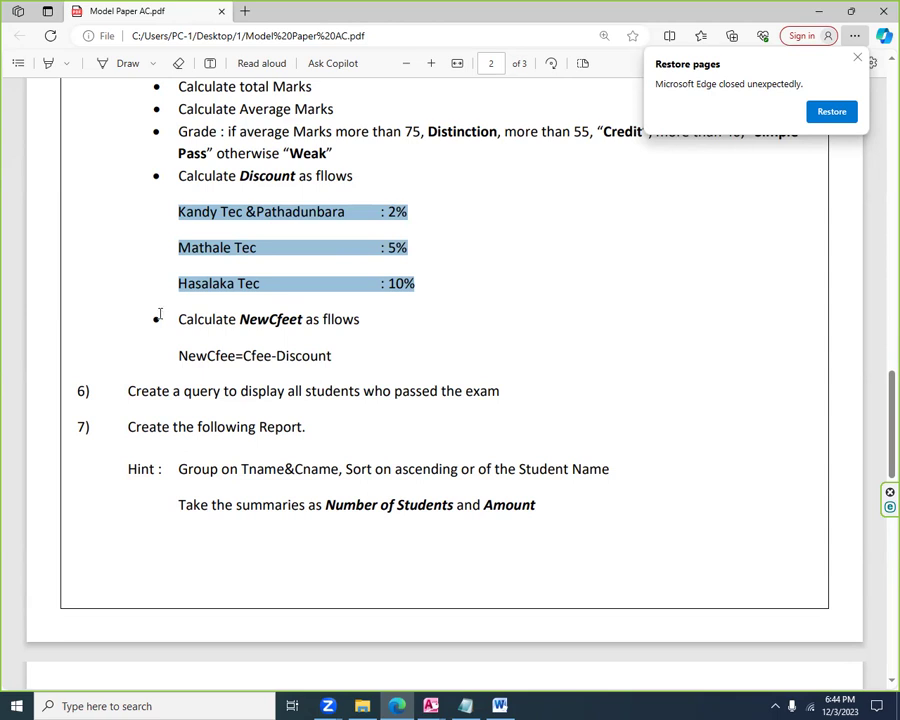
pyautogui.moveTo(156, 317); pyautogui.dragTo(360, 330)
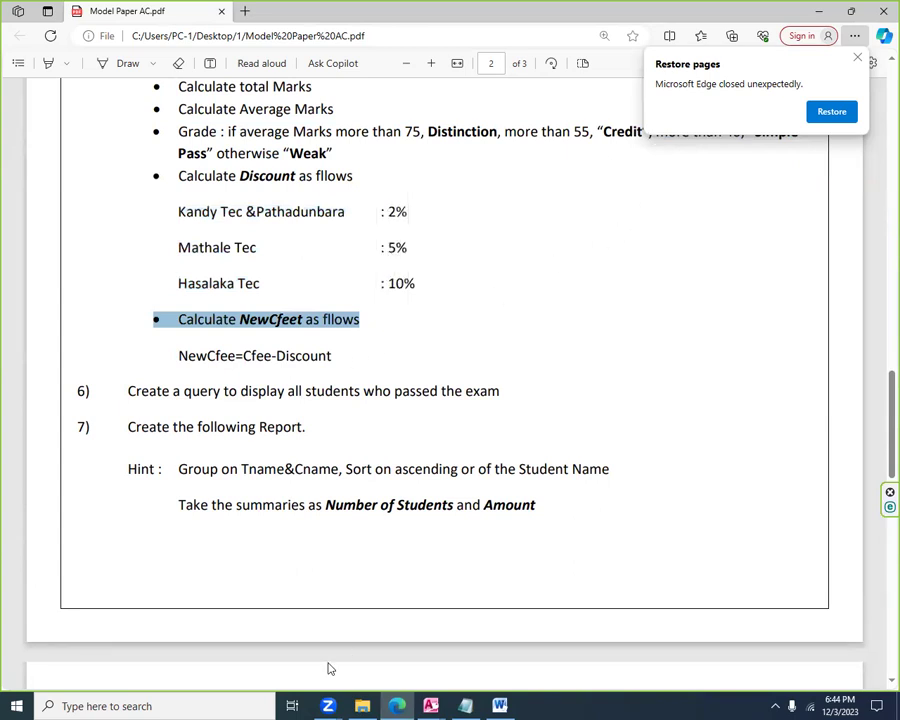
# Switch to Access, inspect the Discount and NewCfee columns of the Detail table, and close the Detail and Exam tables
pyautogui.click(430, 706)
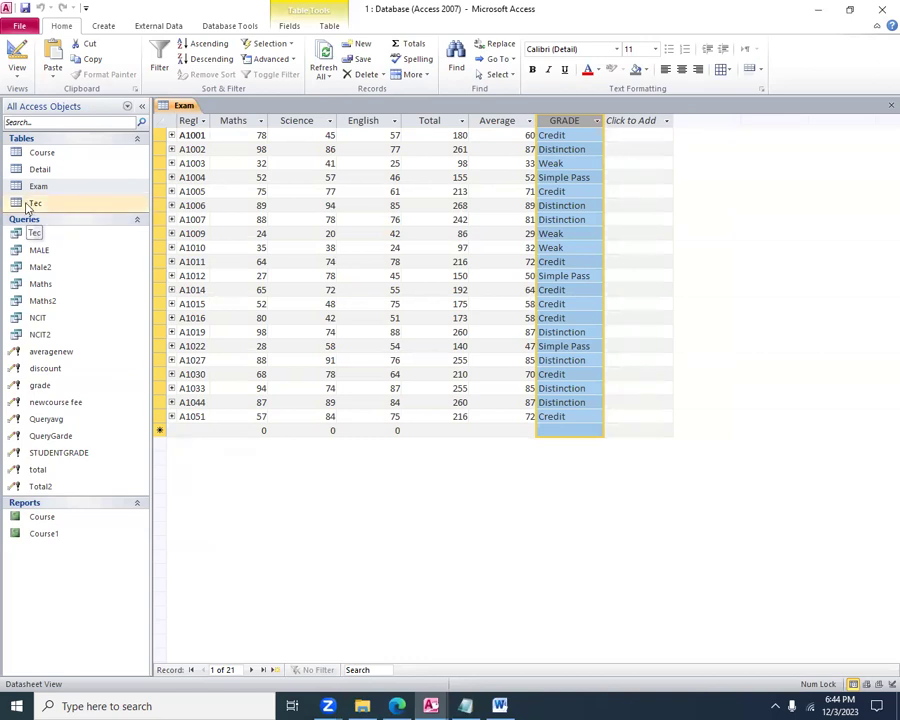
pyautogui.rightClick(30, 172)
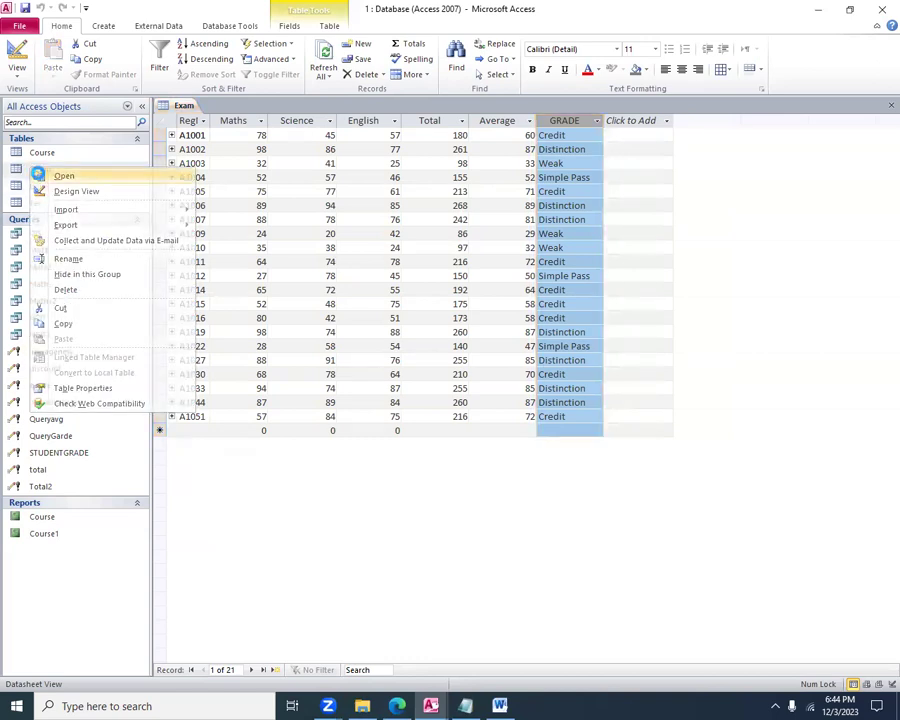
pyautogui.click(36, 174)
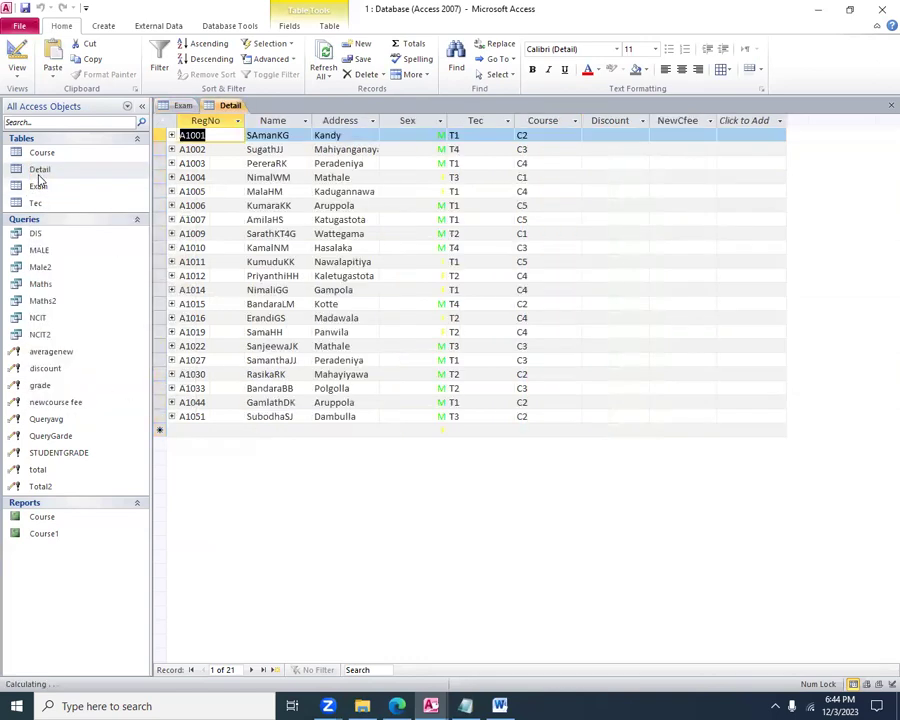
pyautogui.click(613, 120)
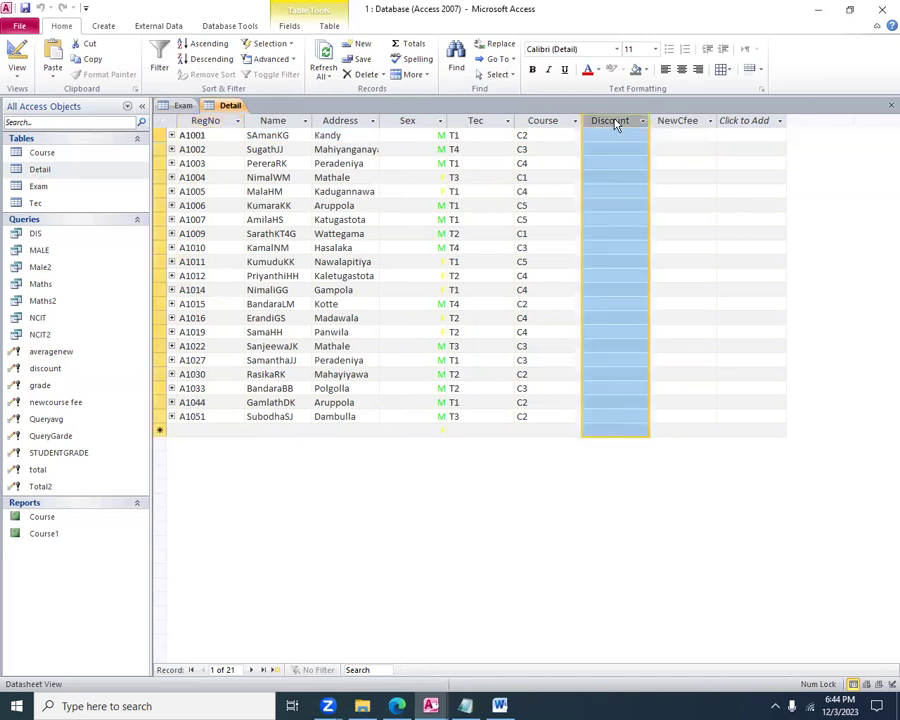
pyautogui.click(679, 120)
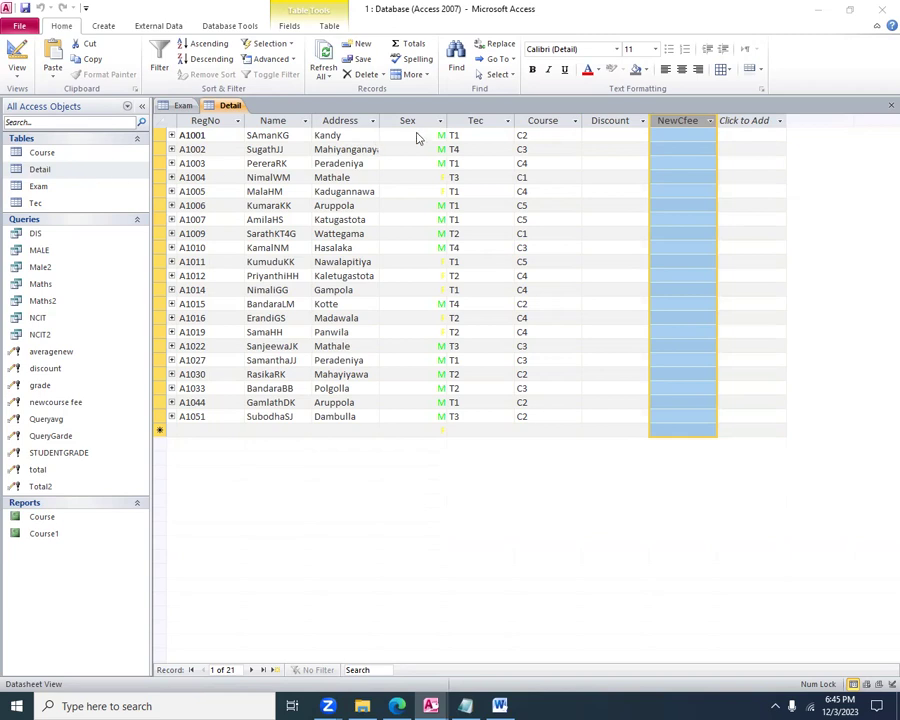
pyautogui.click(890, 106)
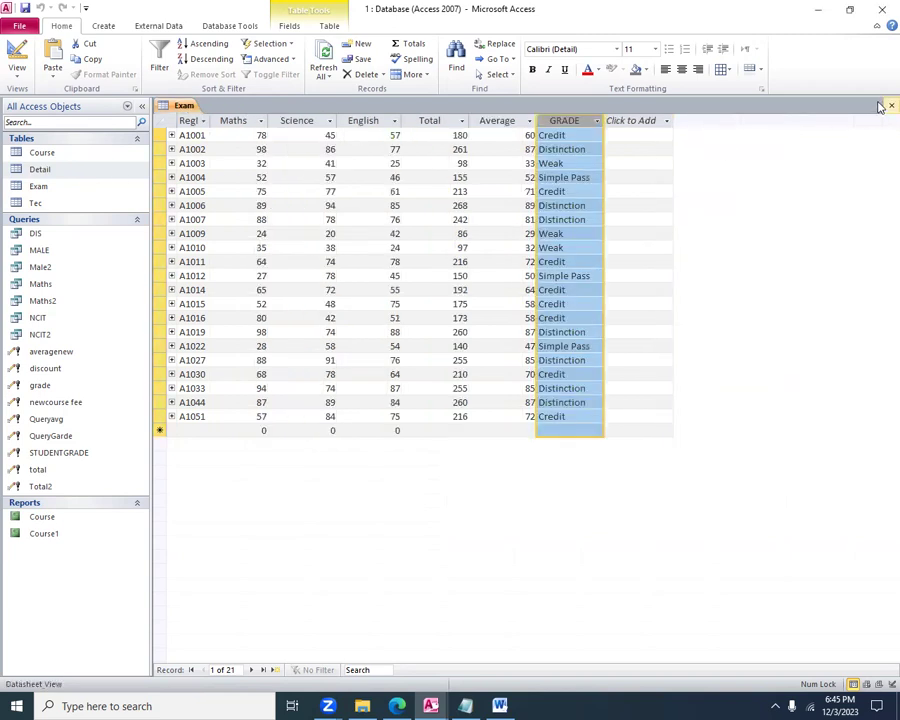
pyautogui.click(890, 106)
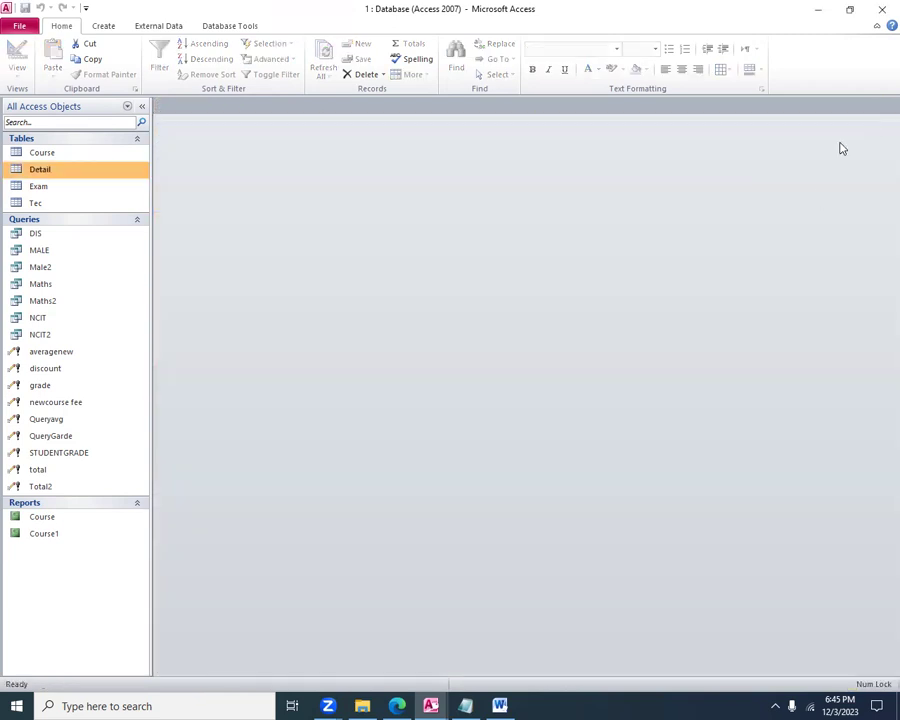
# Switch to Notepad and copy the whole discount expression on the third line, beginning IIf([TName]="Hasalaka",[CFee]*10/100
pyautogui.click(472, 706)
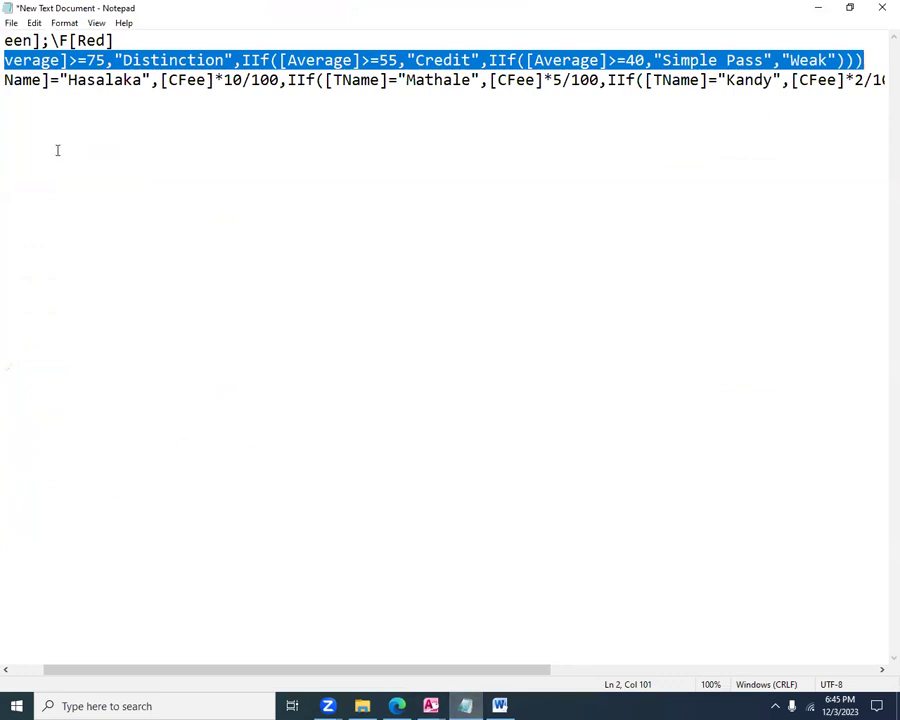
pyautogui.click(6, 80)
pyautogui.hotkey('shift', 'Right')
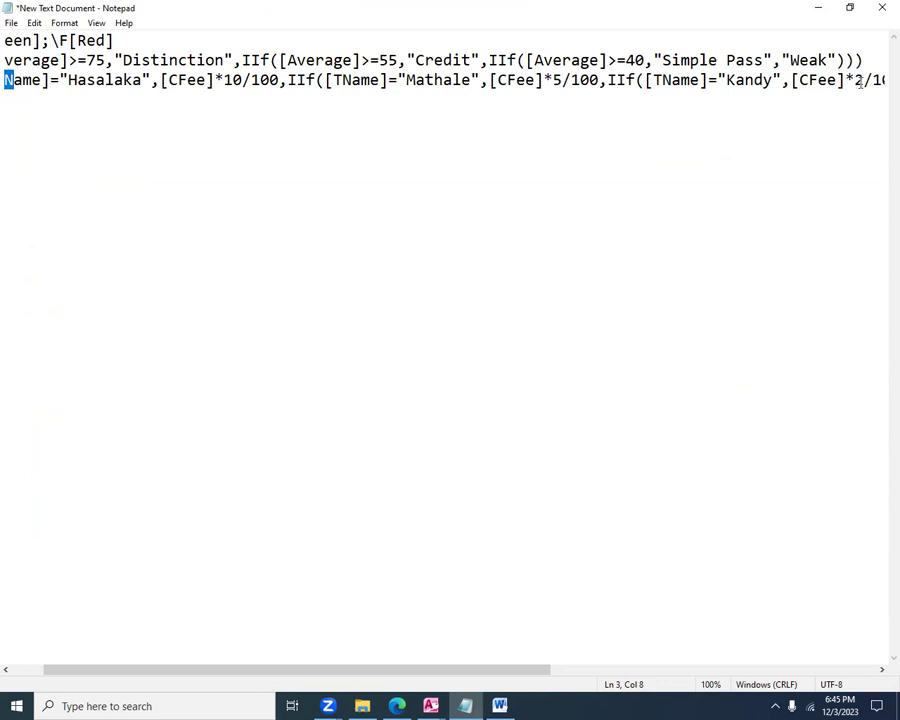
pyautogui.moveTo(6, 80); pyautogui.dragTo(874, 157)
pyautogui.click(719, 112)
pyautogui.moveTo(742, 80); pyautogui.dragTo(7, 82)
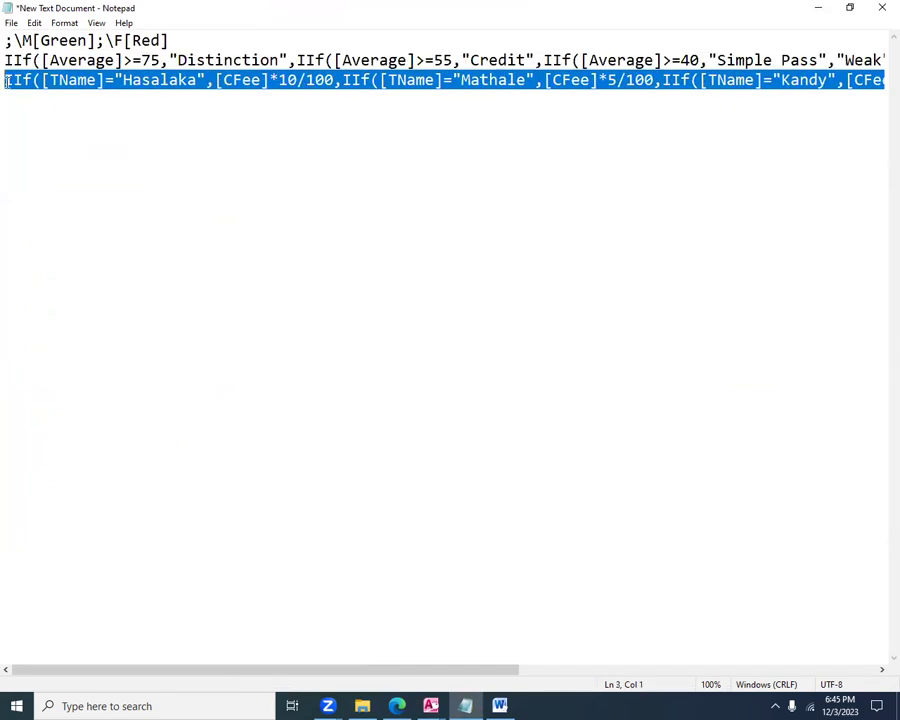
pyautogui.rightClick(15, 79)
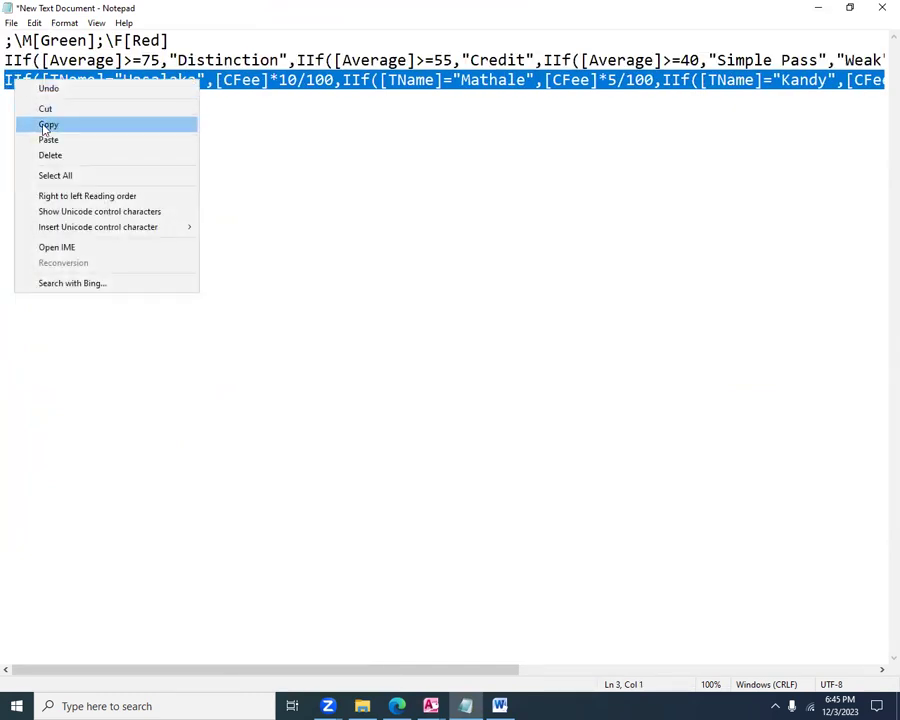
pyautogui.click(44, 125)
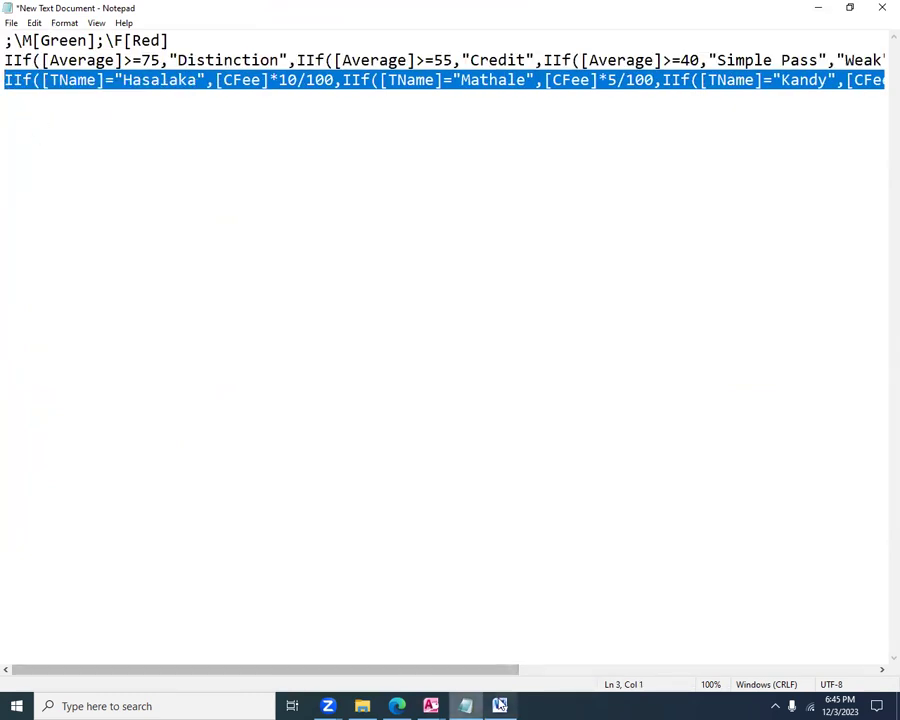
# Replace the grading expression in the Word document with the copied discount expression and highlight its first opening parenthesis in pink
pyautogui.hotkey('alt', 'Tab')
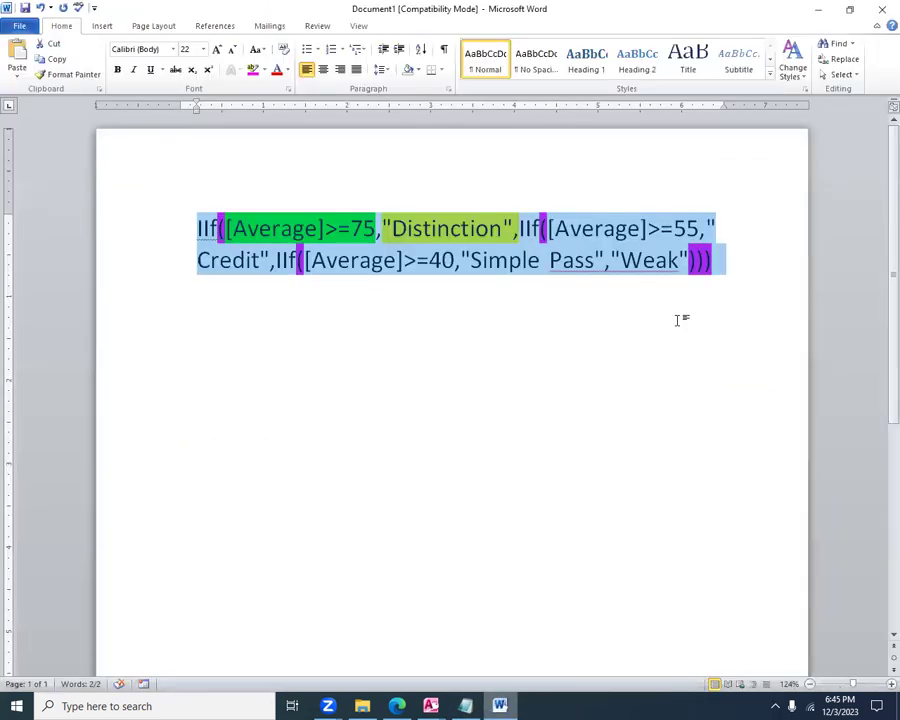
pyautogui.click(676, 320)
pyautogui.moveTo(184, 212); pyautogui.dragTo(684, 262)
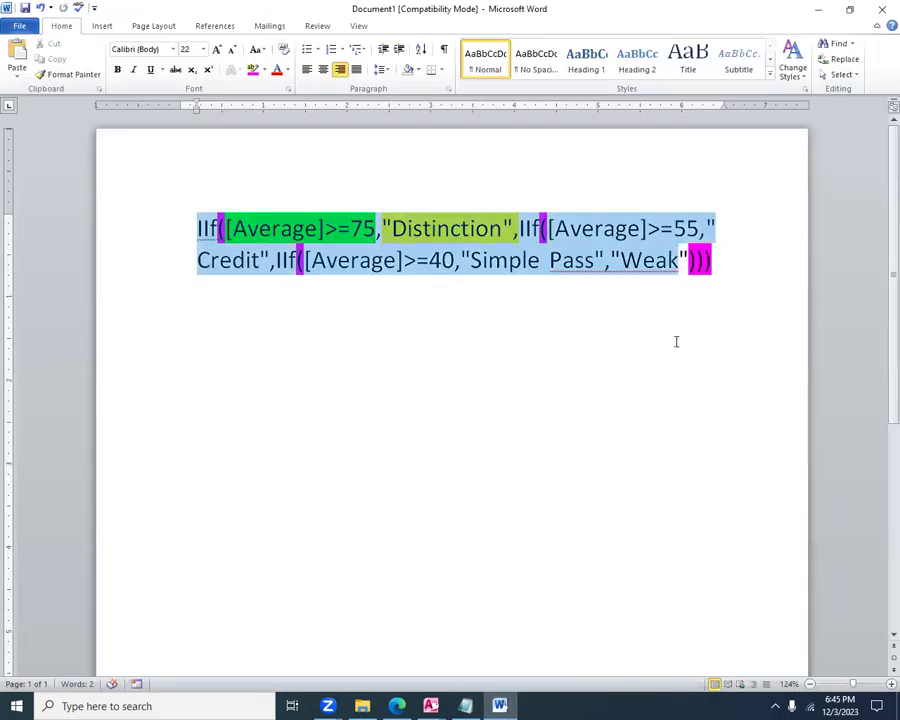
pyautogui.hotkey('ctrl', 'v')
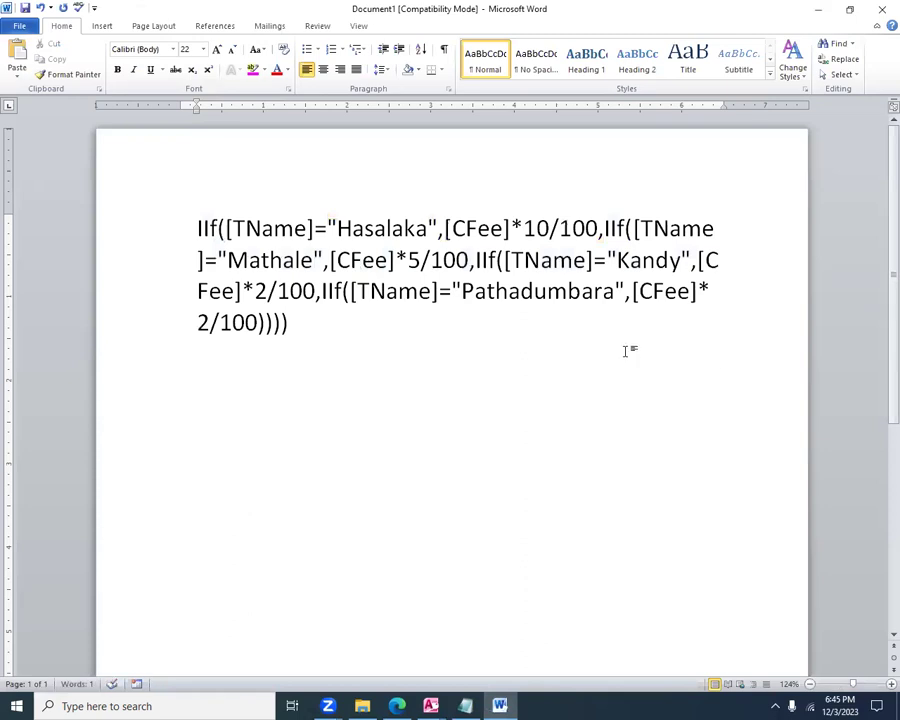
pyautogui.doubleClick(215, 229)
pyautogui.moveTo(219, 229); pyautogui.dragTo(307, 230)
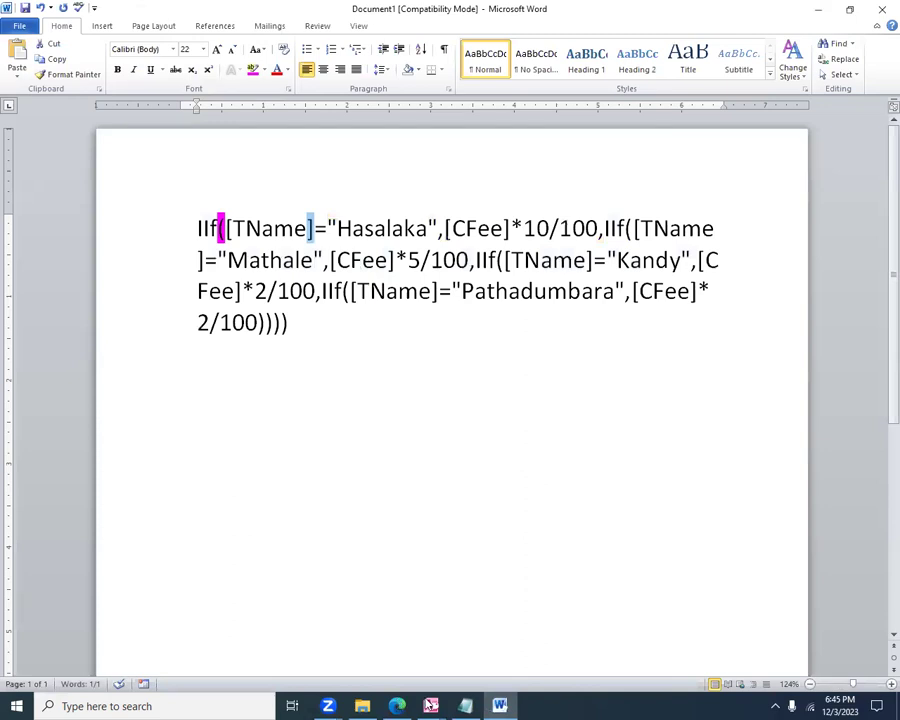
# Switch to Access and open the Tec table to view its TName values
pyautogui.click(397, 706)
pyautogui.moveTo(430, 706)
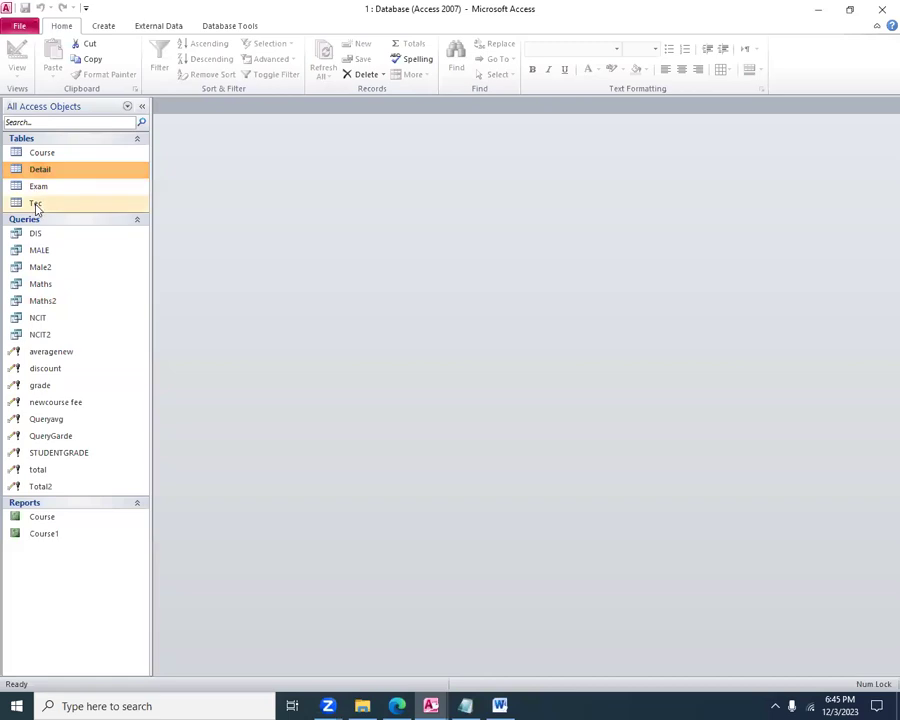
pyautogui.rightClick(36, 206)
pyautogui.click(52, 212)
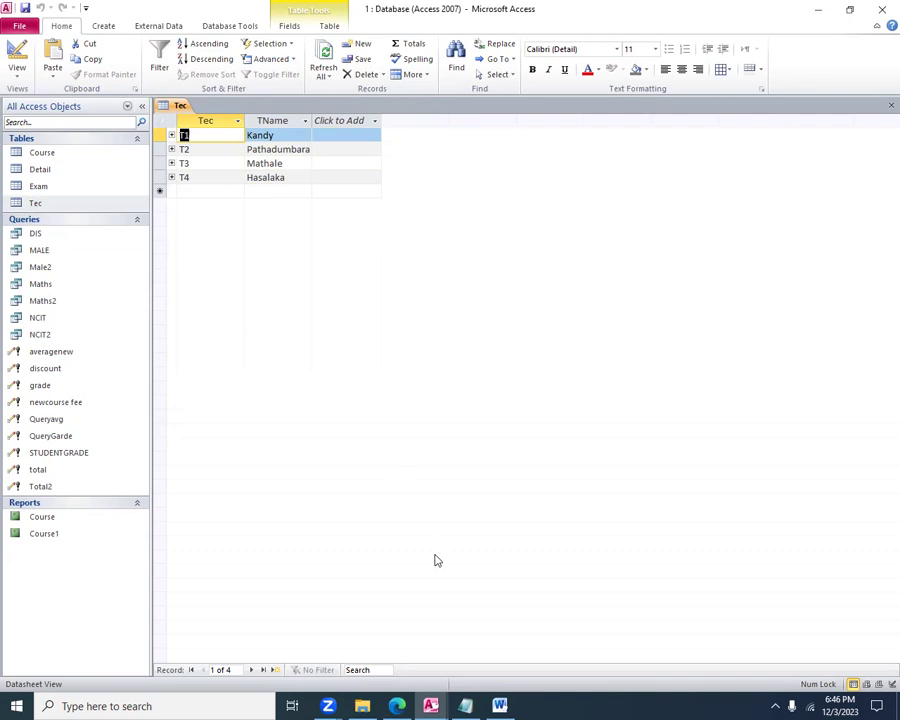
# Return to Word and examine the discount expression's first condition, "Hasalaka", and its calculation [CFee]*10/100
pyautogui.click(487, 704)
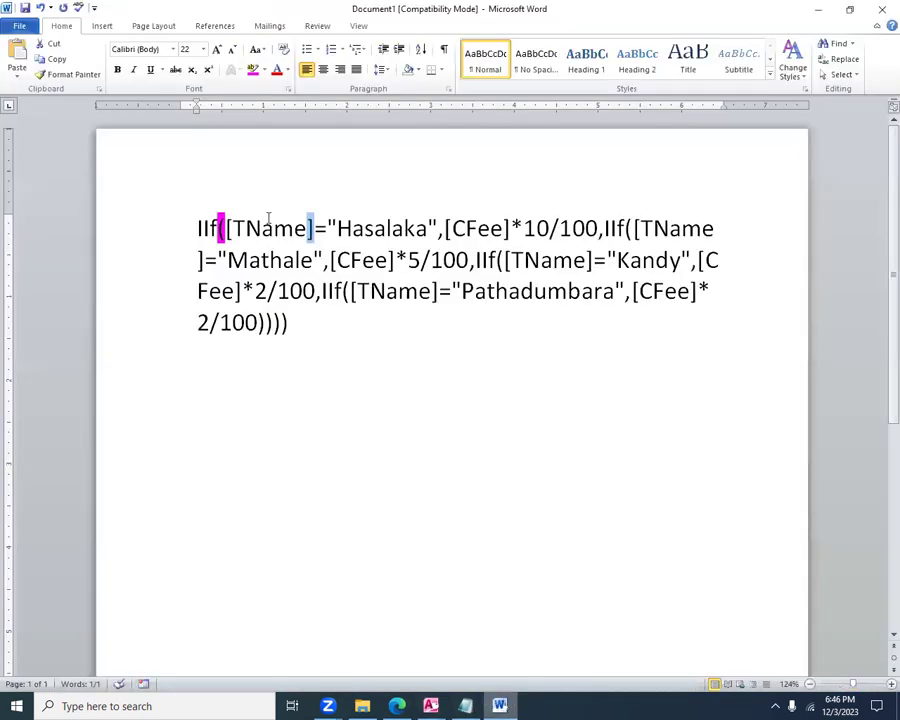
pyautogui.moveTo(332, 222); pyautogui.dragTo(368, 231)
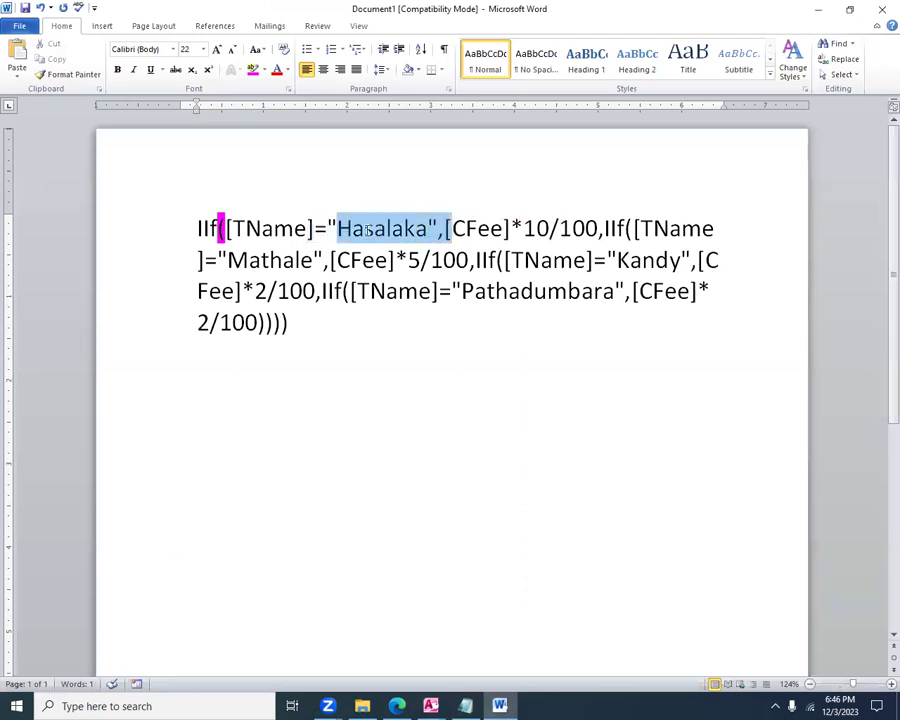
pyautogui.click(505, 229)
pyautogui.click(513, 228)
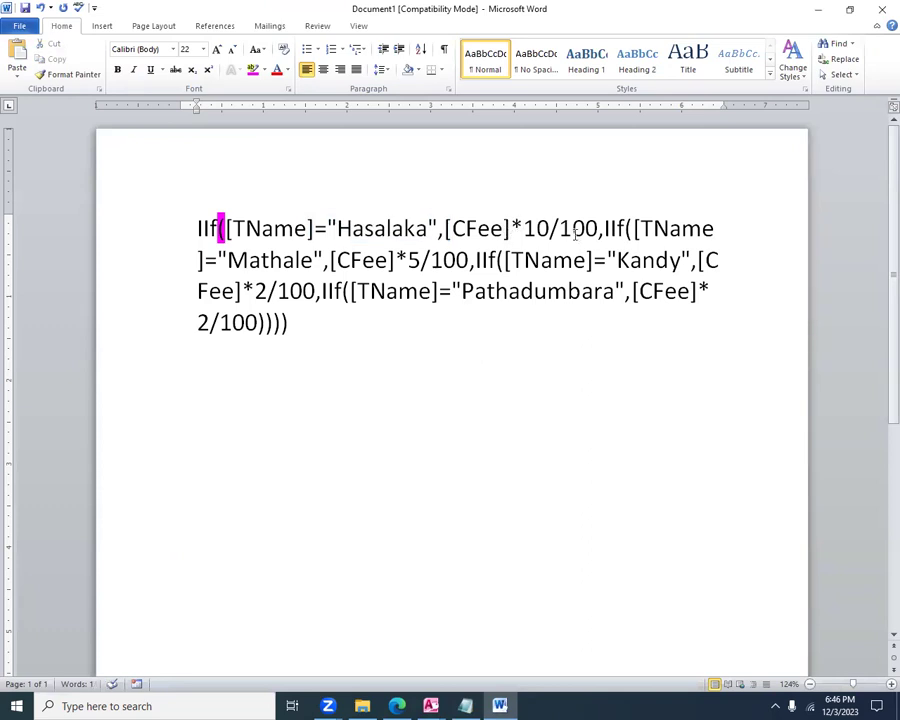
pyautogui.moveTo(446, 228); pyautogui.dragTo(500, 228)
pyautogui.click(536, 228)
pyautogui.click(556, 228)
pyautogui.moveTo(598, 228); pyautogui.dragTo(558, 228)
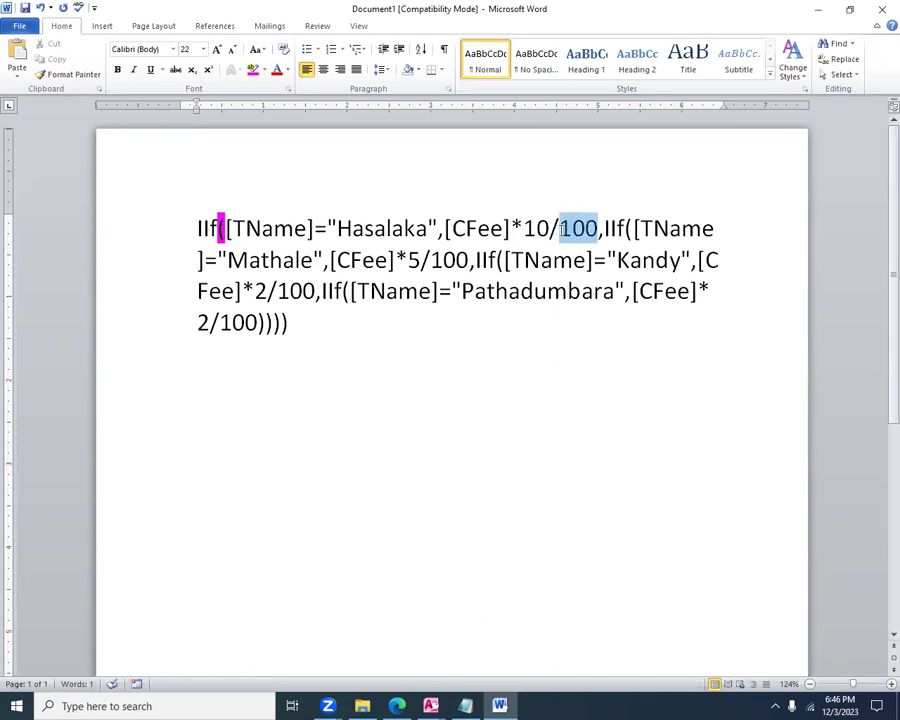
# Examine the "Hasalaka" calculation and the nested IIf conditions for "Mathale" and "Kandy" in the discount expression
pyautogui.click(444, 228)
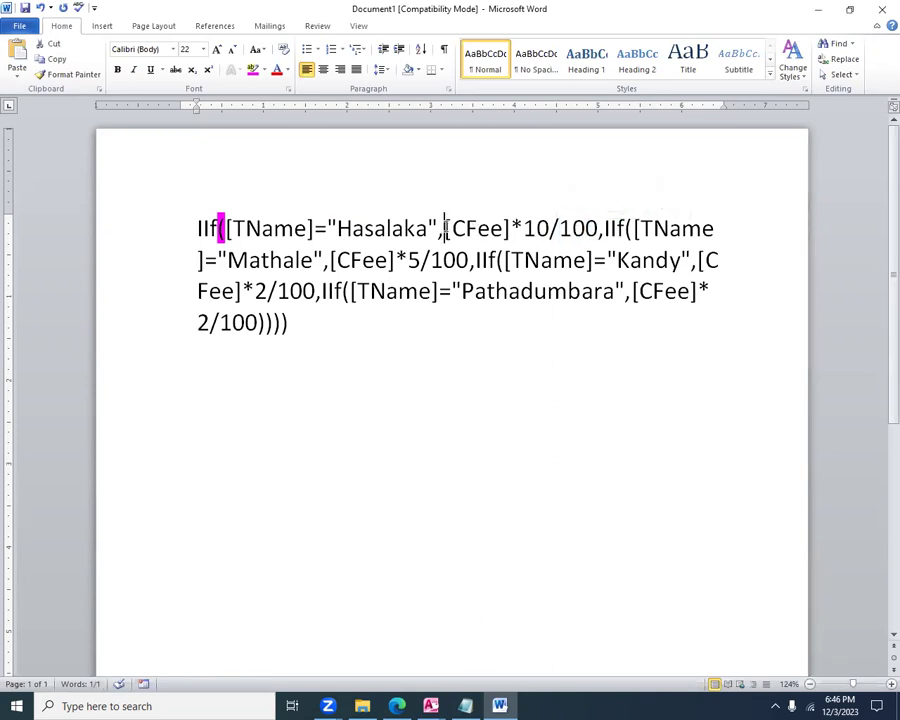
pyautogui.moveTo(444, 228); pyautogui.dragTo(508, 228)
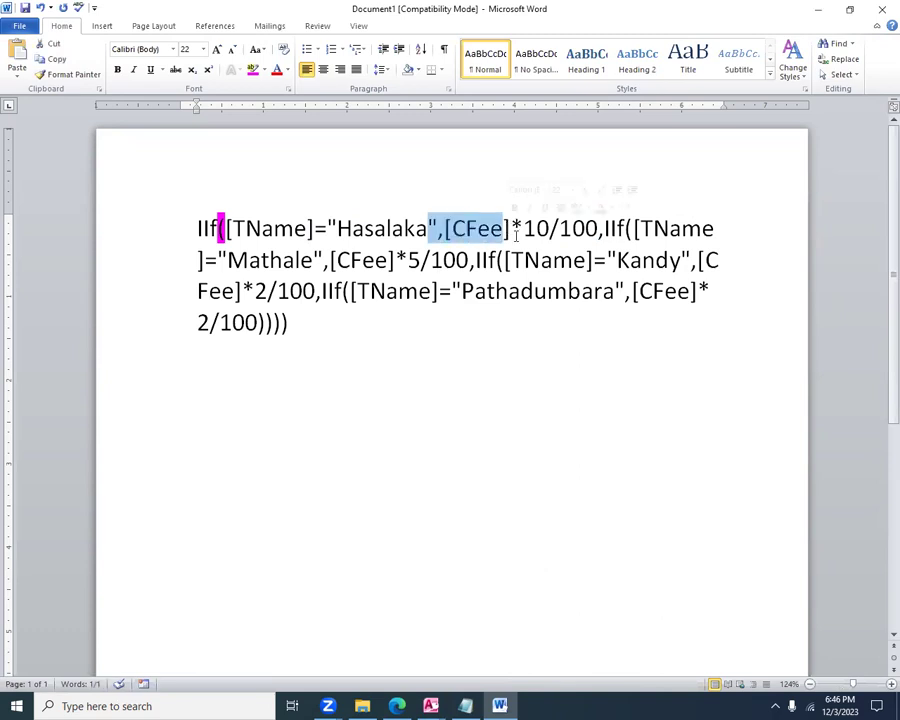
pyautogui.moveTo(604, 228); pyautogui.dragTo(726, 233)
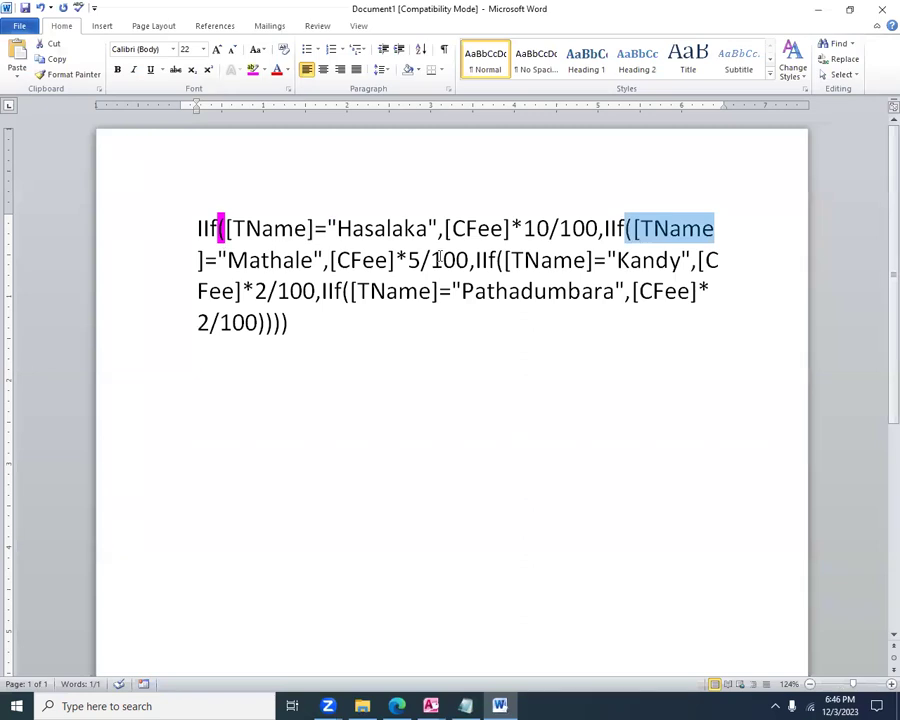
pyautogui.click(219, 259)
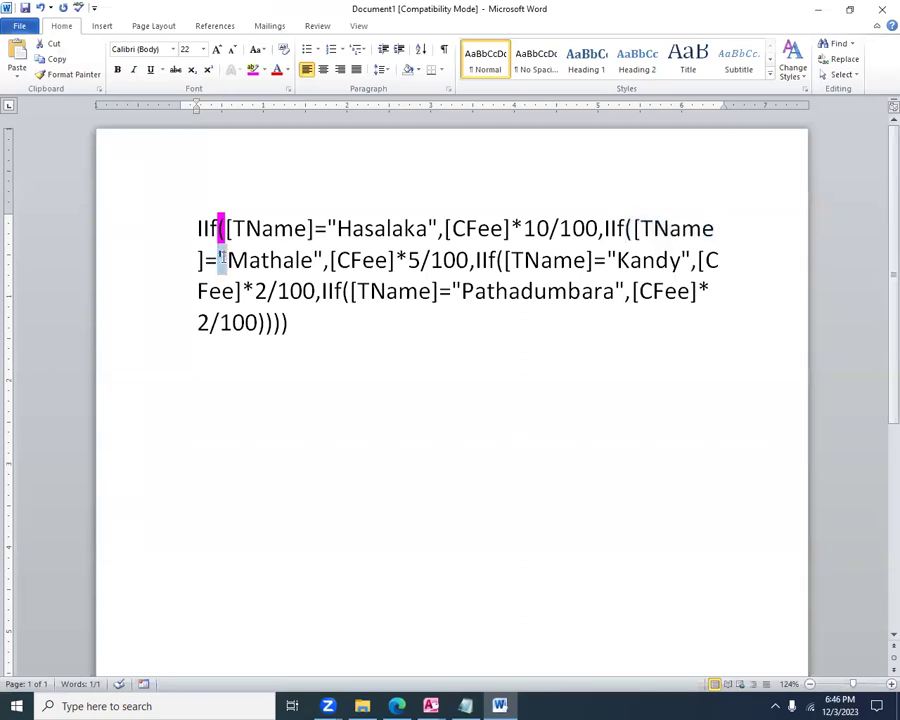
pyautogui.moveTo(230, 259); pyautogui.dragTo(700, 263)
pyautogui.click(336, 260)
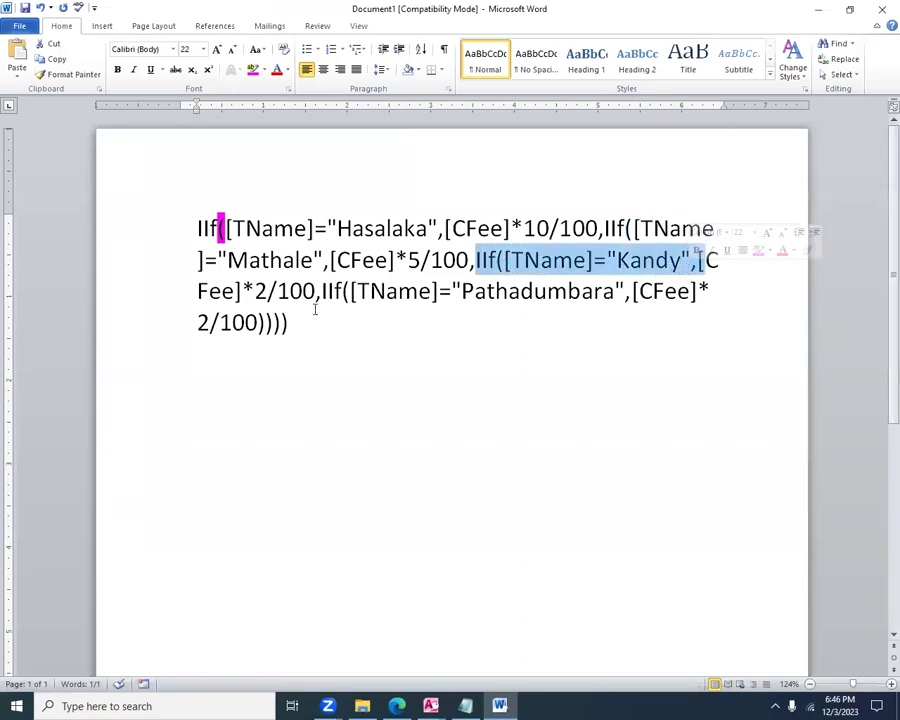
# Reduce the font size of the whole discount expression to 18
pyautogui.moveTo(288, 336); pyautogui.dragTo(170, 228)
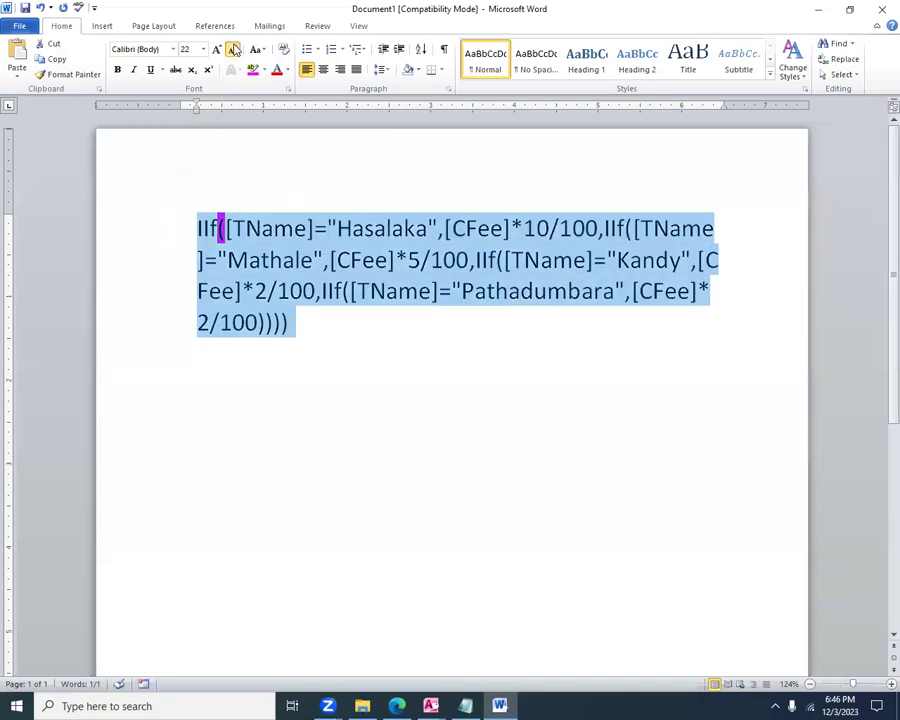
pyautogui.click(233, 49)
pyautogui.click(233, 49)
pyautogui.click(560, 296)
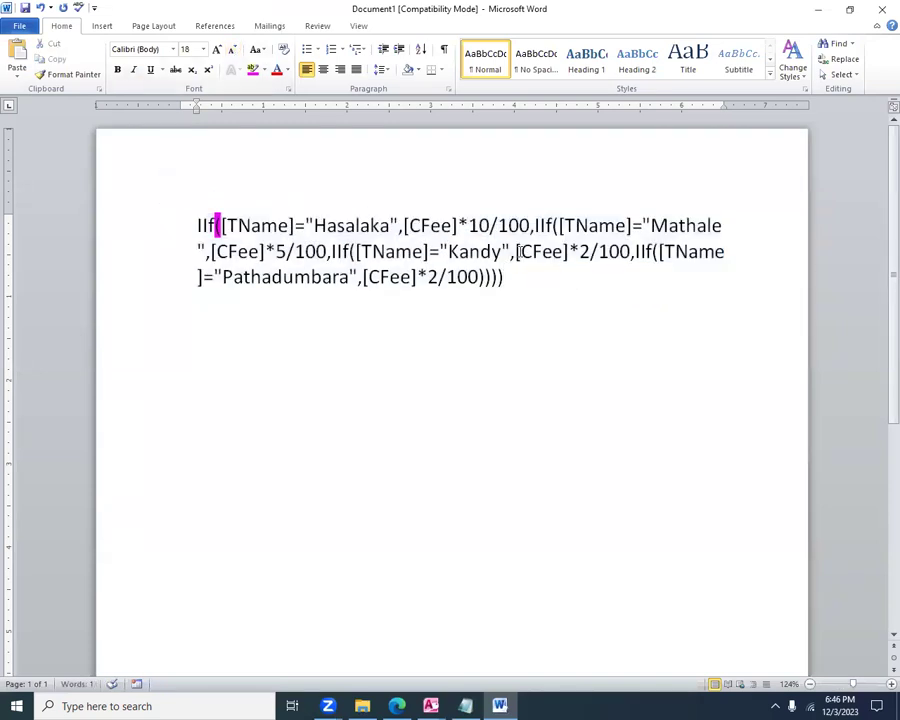
# Examine the "Kandy" calculation [CFee]*2/100, the nested "Pathadumbara" condition and the closing parentheses
pyautogui.moveTo(517, 251); pyautogui.dragTo(633, 255)
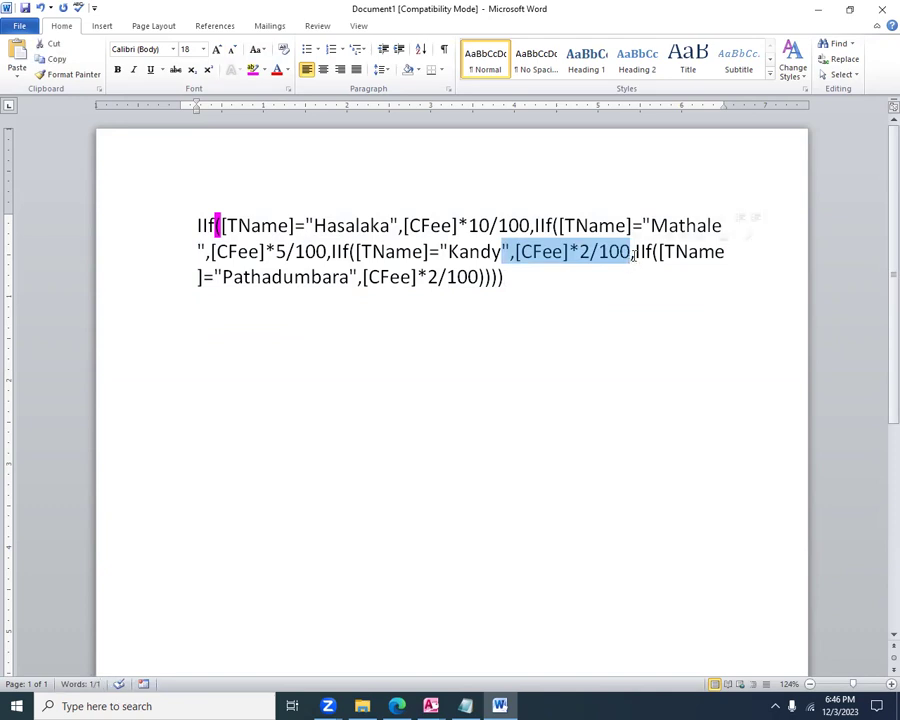
pyautogui.click(634, 254)
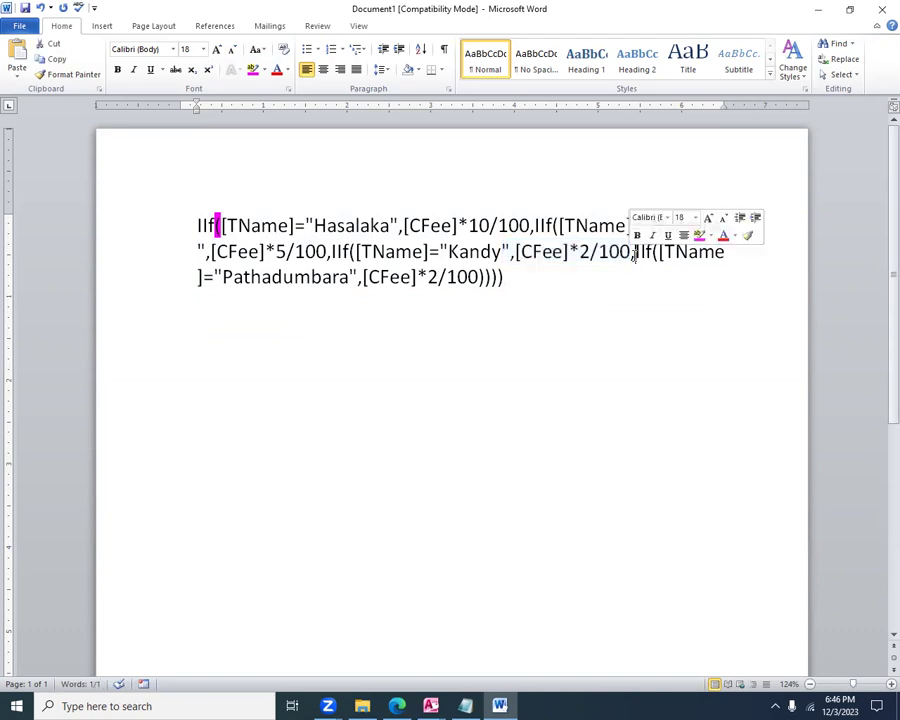
pyautogui.moveTo(634, 254); pyautogui.dragTo(683, 254)
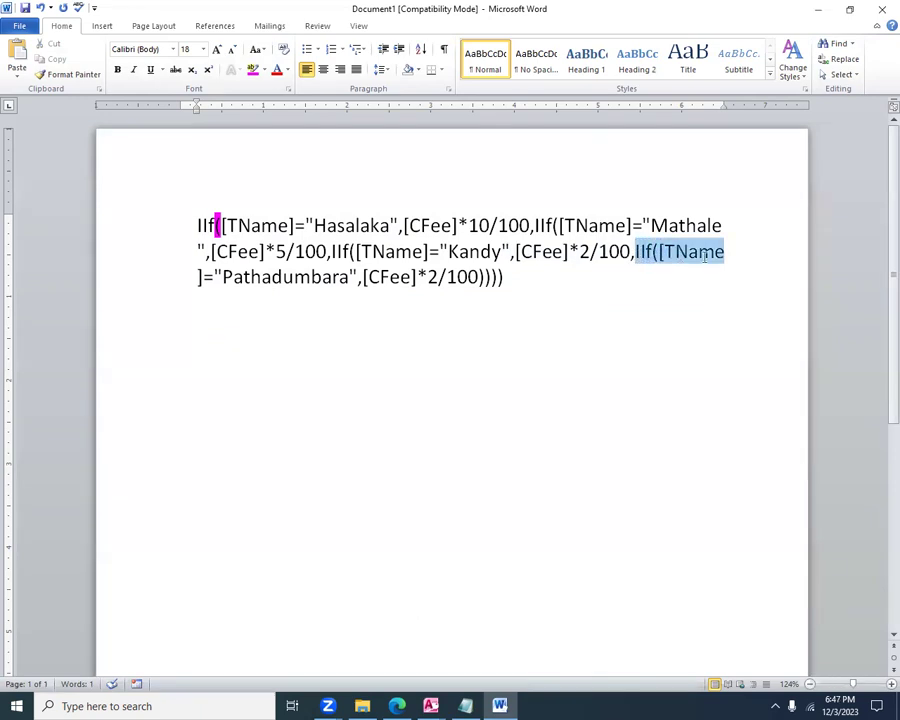
pyautogui.click(272, 277)
pyautogui.moveTo(229, 277); pyautogui.dragTo(372, 285)
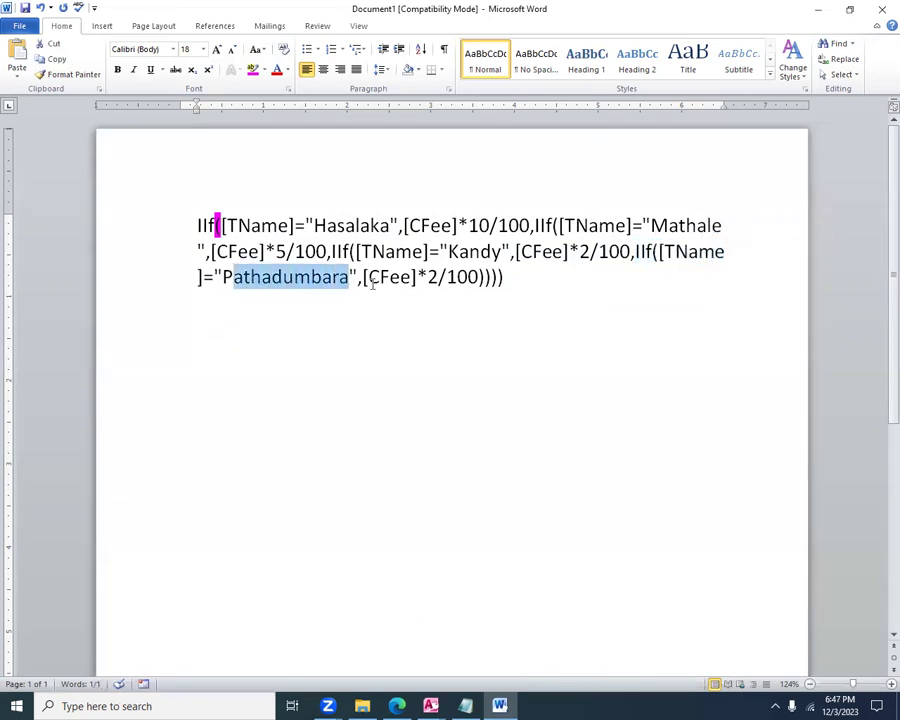
pyautogui.click(358, 279)
pyautogui.click(503, 278)
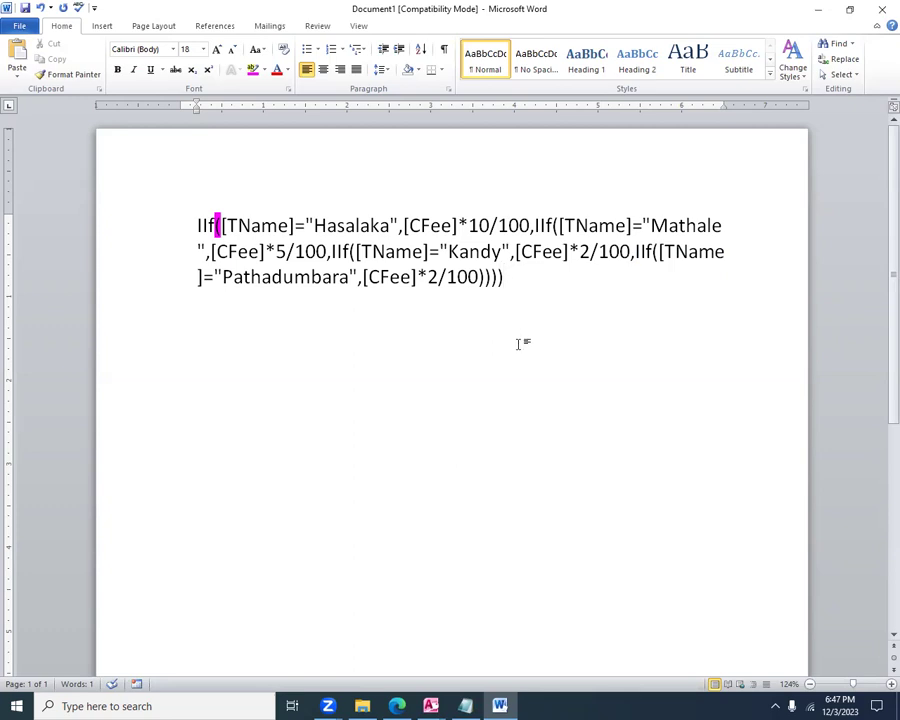
# Copy the whole discount expression, return to Access and close the Tec table
pyautogui.moveTo(512, 298); pyautogui.dragTo(197, 227)
pyautogui.rightClick(348, 276)
pyautogui.click(380, 297)
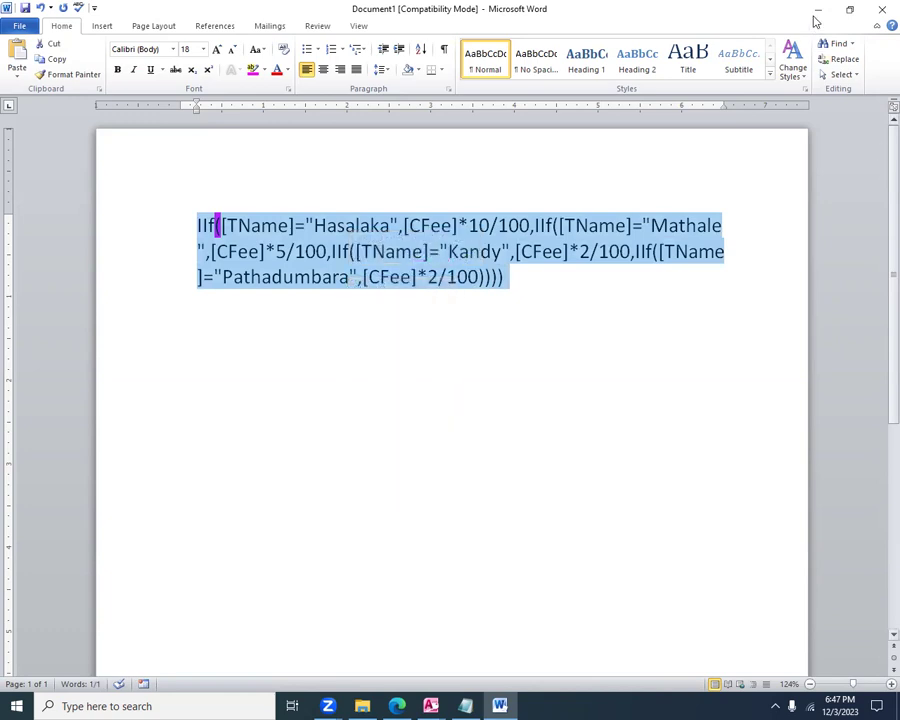
pyautogui.click(818, 9)
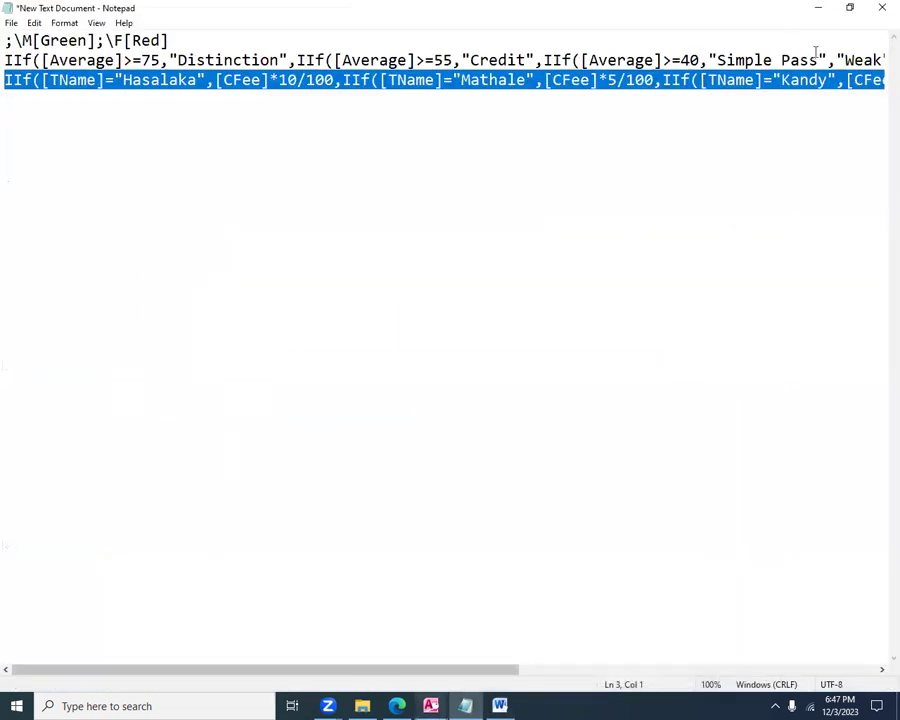
pyautogui.click(818, 8)
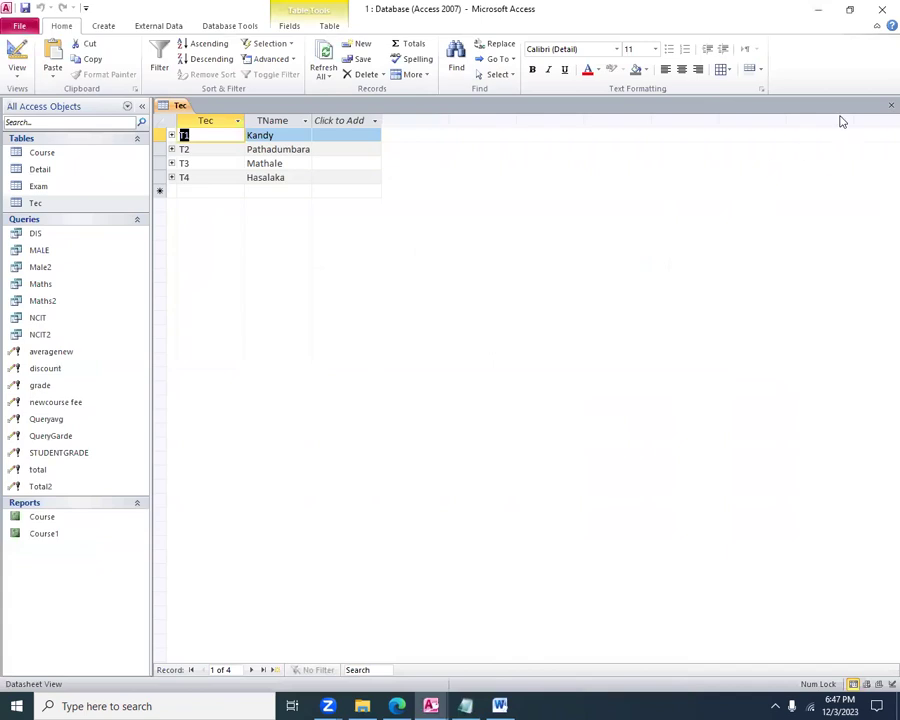
pyautogui.click(889, 105)
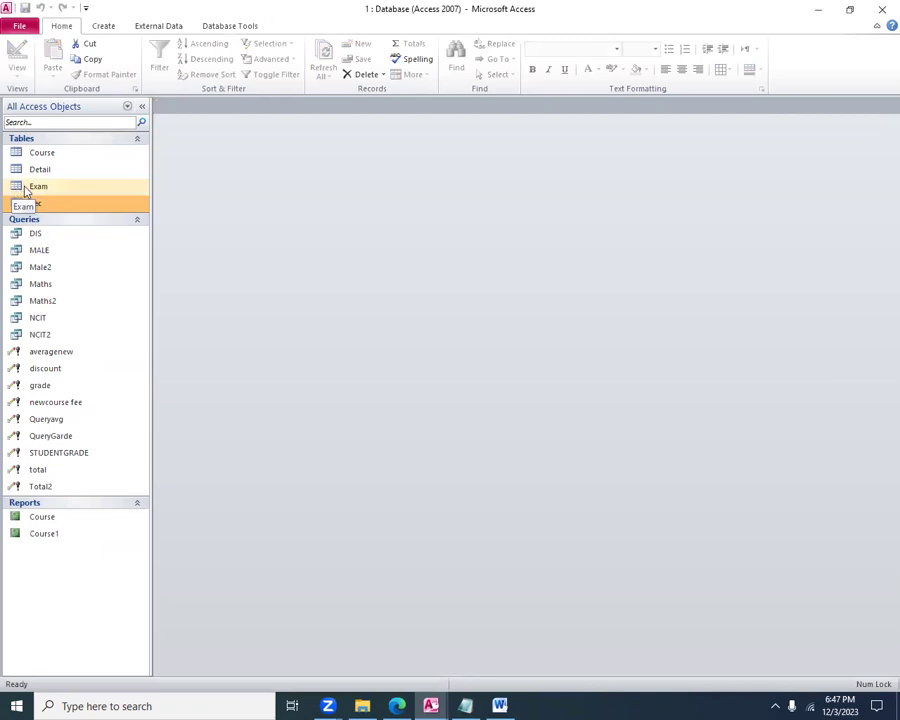
# Open the Exam and Detail tables in turn to check their fields, closing each one after viewing
pyautogui.click(103, 26)
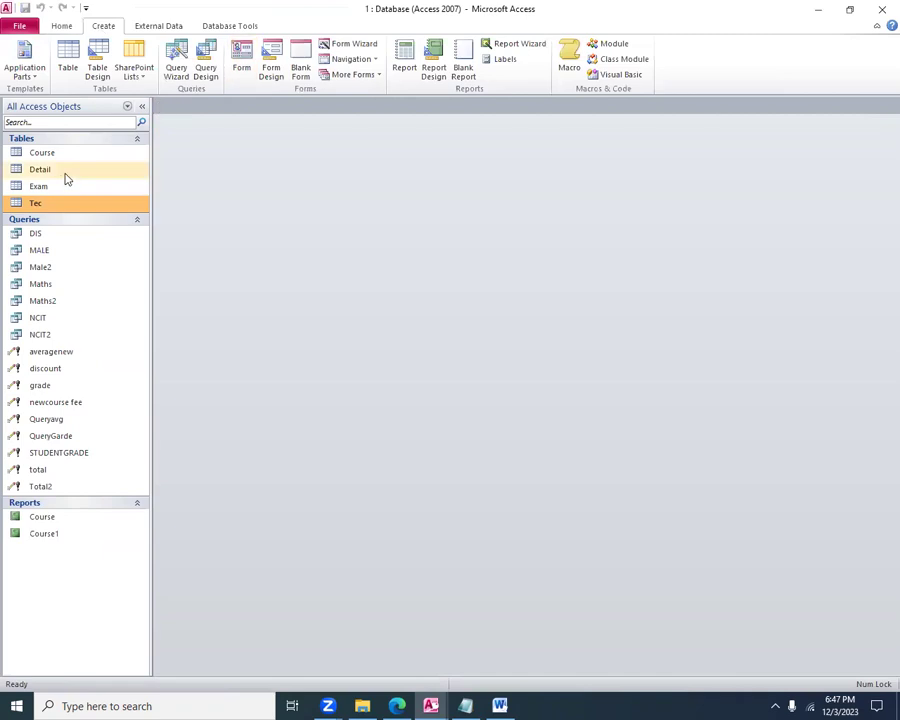
pyautogui.rightClick(33, 190)
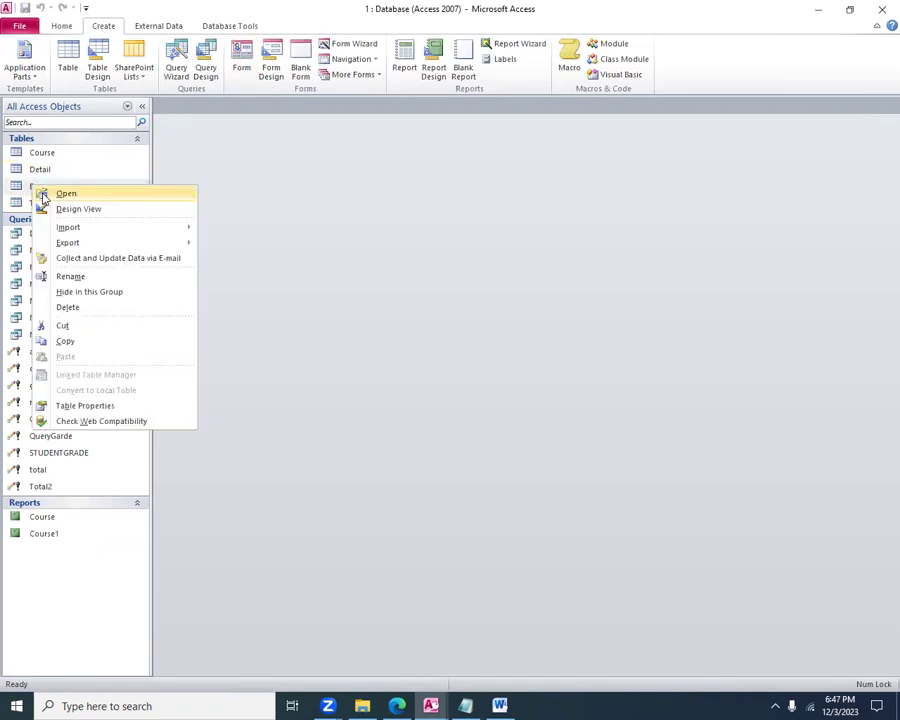
pyautogui.click(42, 198)
pyautogui.click(891, 107)
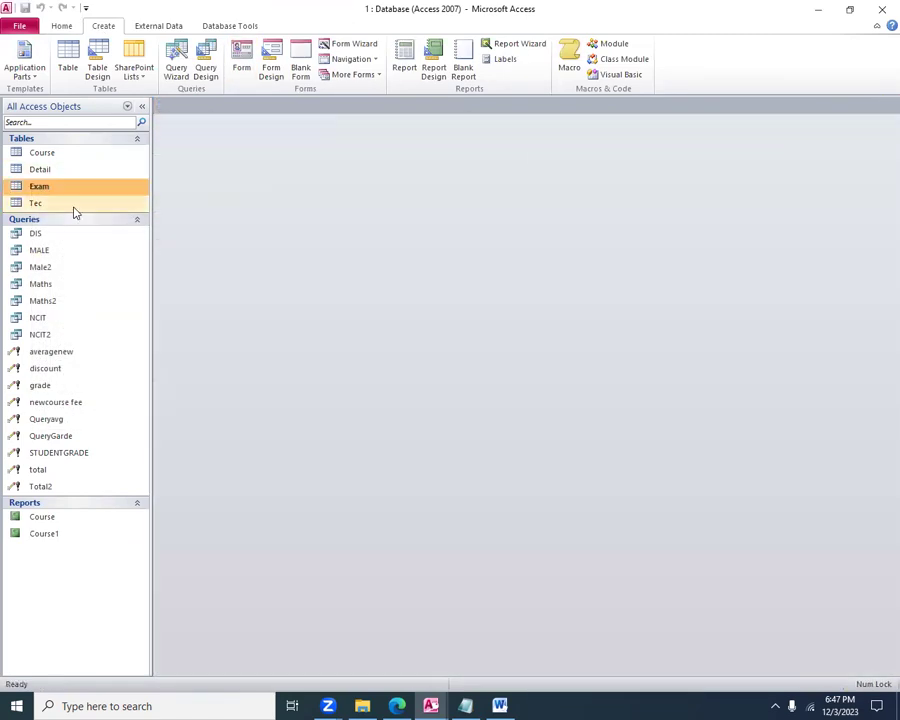
pyautogui.rightClick(58, 173)
pyautogui.click(90, 184)
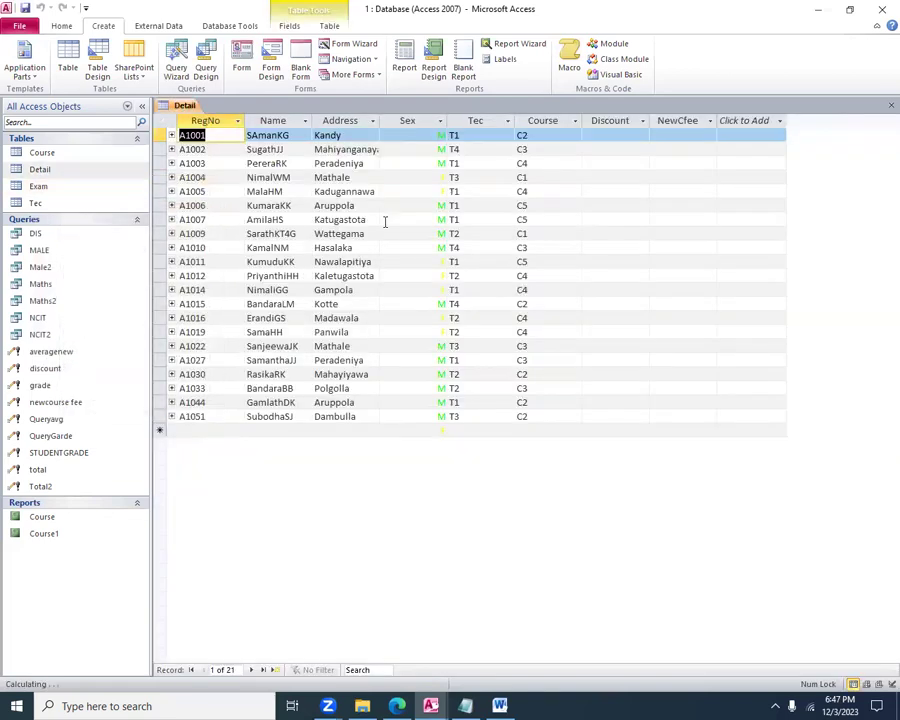
pyautogui.click(891, 105)
pyautogui.rightClick(58, 175)
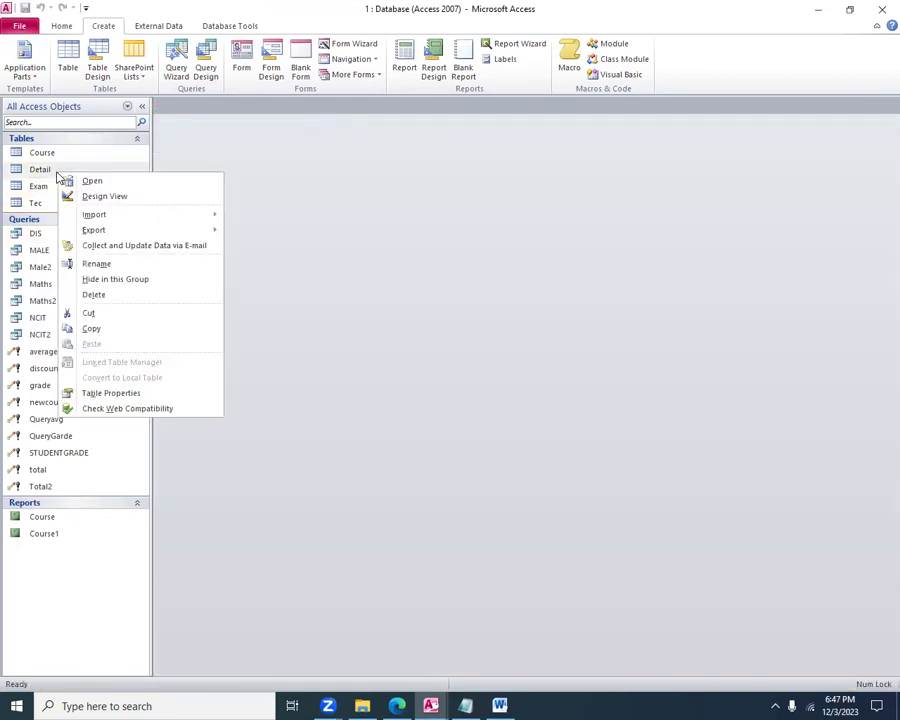
pyautogui.click(245, 143)
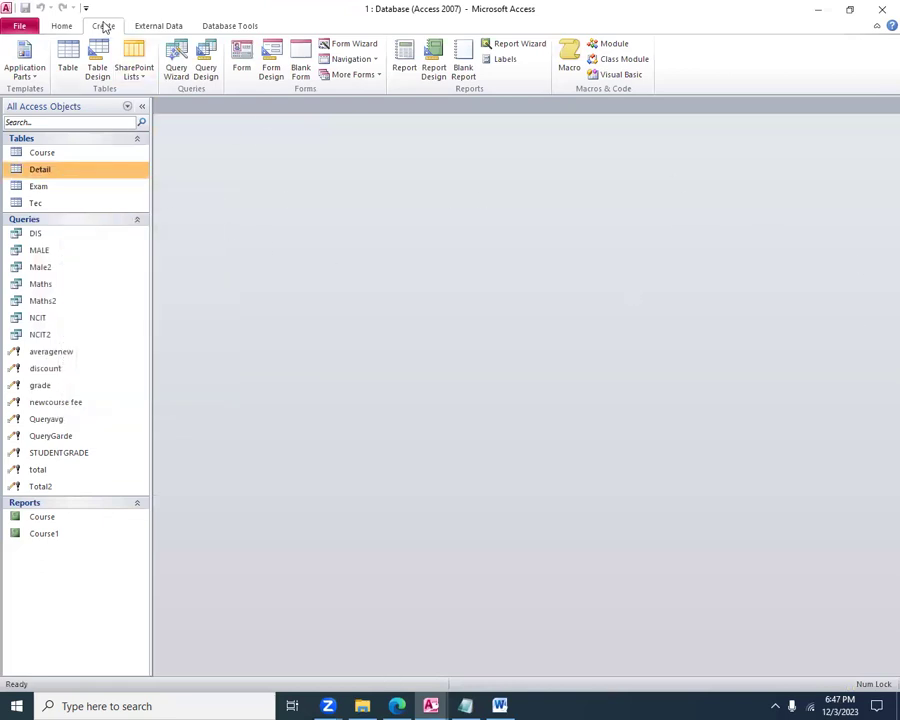
# Create a new query in design view with the Course, Detail, Exam and Tec tables
pyautogui.click(205, 66)
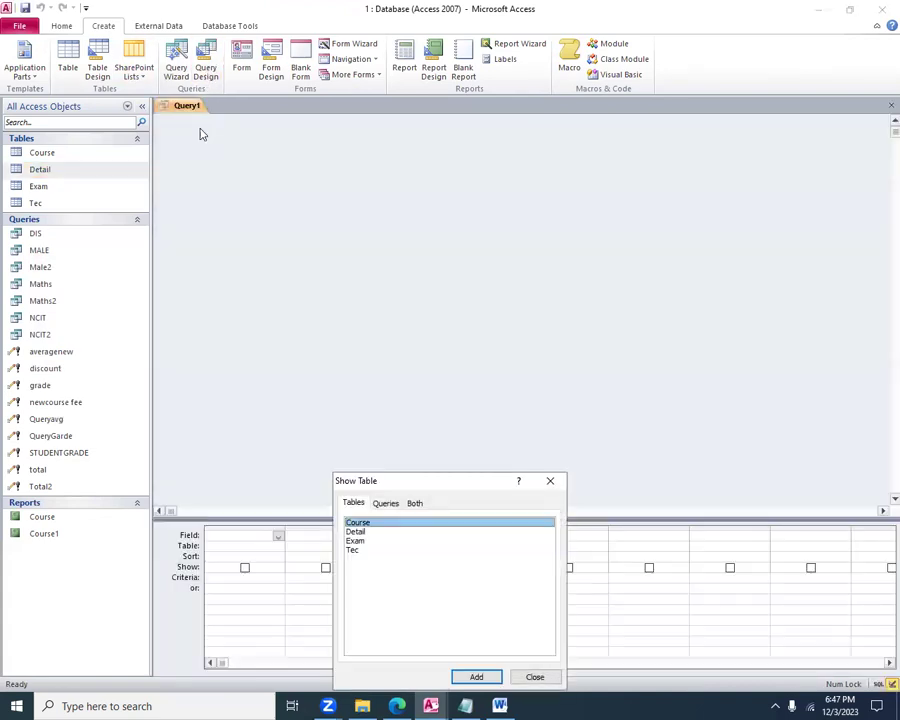
pyautogui.click(390, 549)
pyautogui.keyDown('shift'); pyautogui.click(388, 522); pyautogui.keyUp('shift')
pyautogui.moveTo(416, 485); pyautogui.dragTo(524, 119)
pyautogui.click(574, 304)
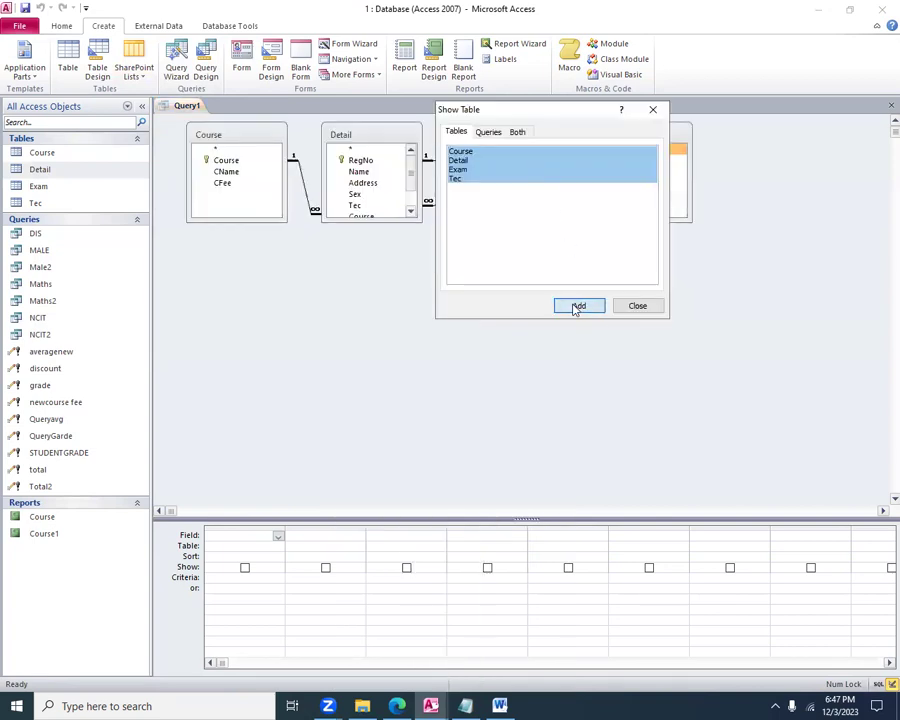
pyautogui.click(637, 305)
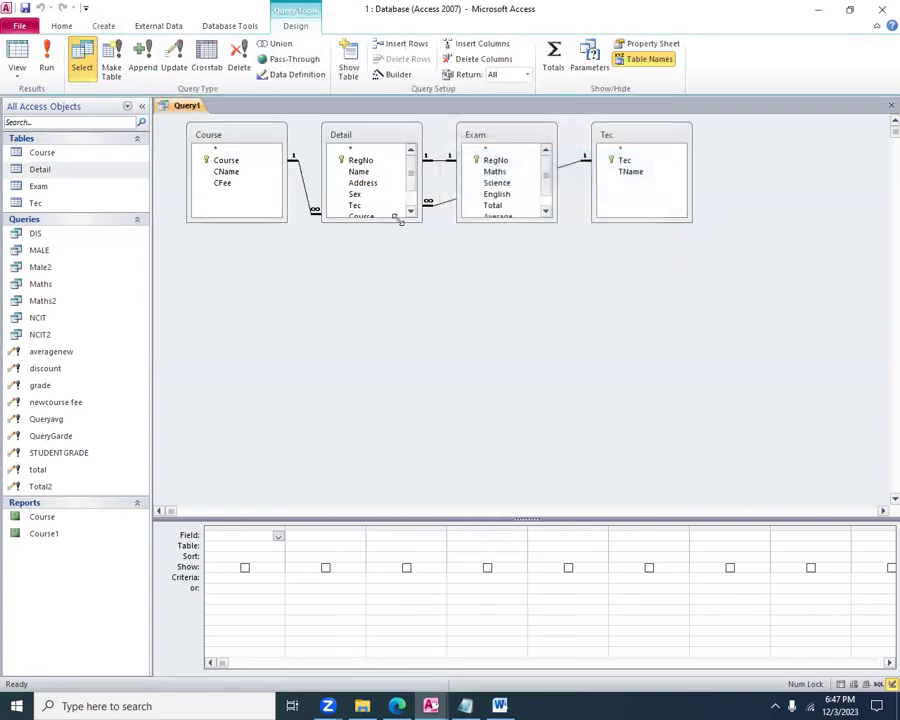
# Enlarge the Detail, Exam, Tec and Course field lists to similar heights so that all their fields show
pyautogui.moveTo(398, 219); pyautogui.dragTo(420, 279)
pyautogui.moveTo(532, 222); pyautogui.dragTo(532, 264)
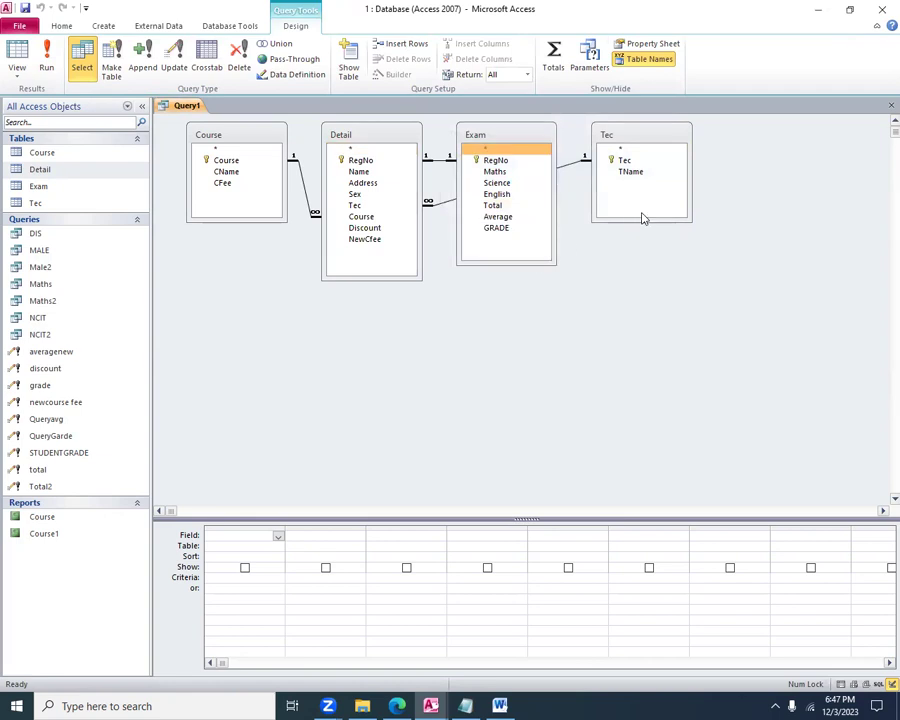
pyautogui.moveTo(641, 219); pyautogui.dragTo(641, 268)
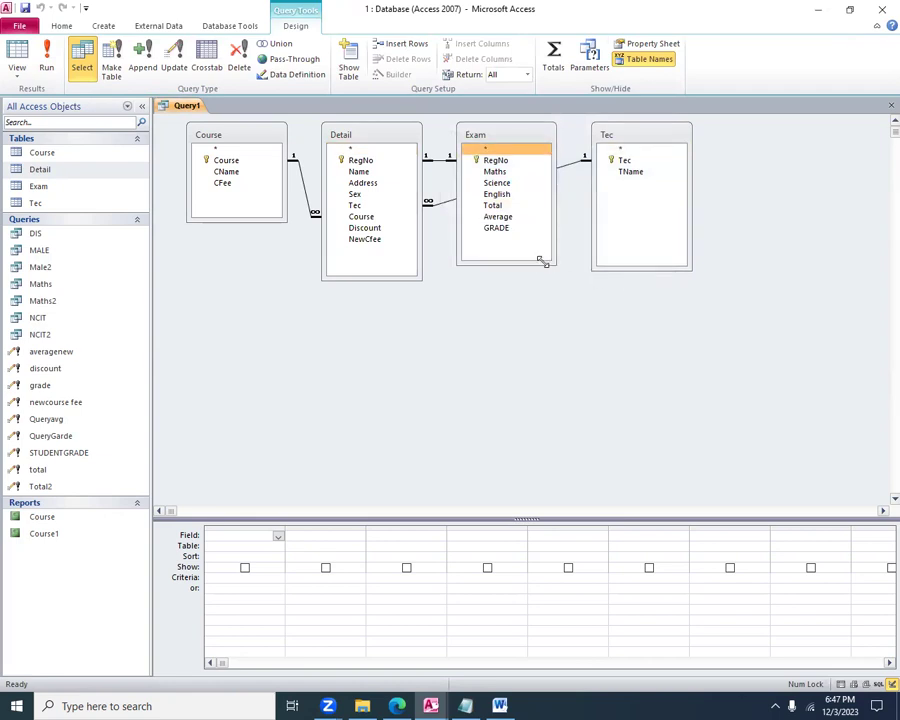
pyautogui.moveTo(540, 260); pyautogui.dragTo(559, 285)
pyautogui.click(642, 268)
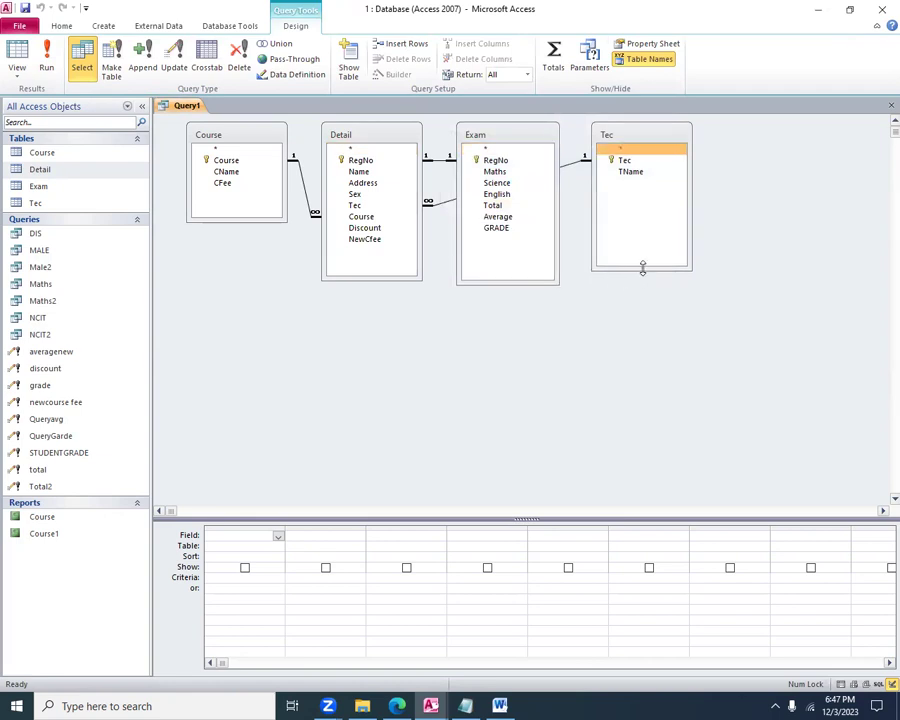
pyautogui.moveTo(642, 268); pyautogui.dragTo(636, 287)
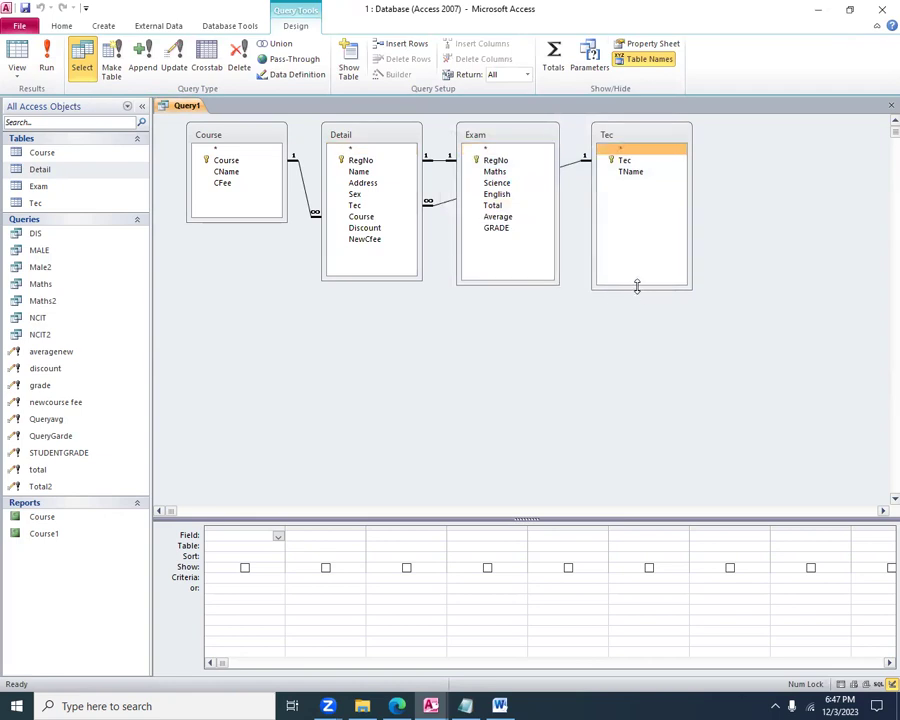
pyautogui.click(282, 222)
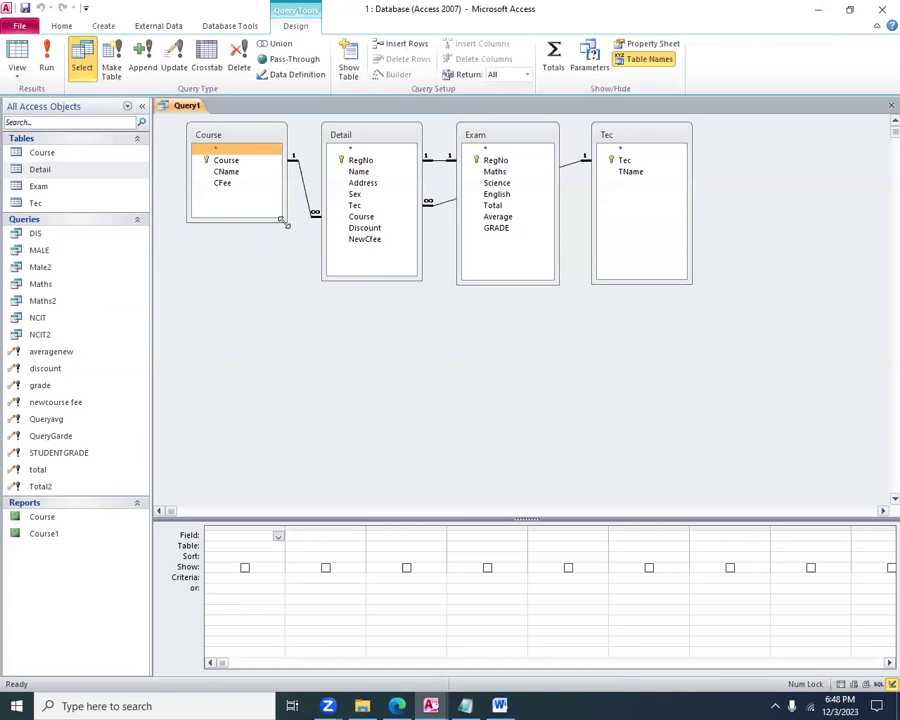
pyautogui.moveTo(283, 221); pyautogui.dragTo(292, 281)
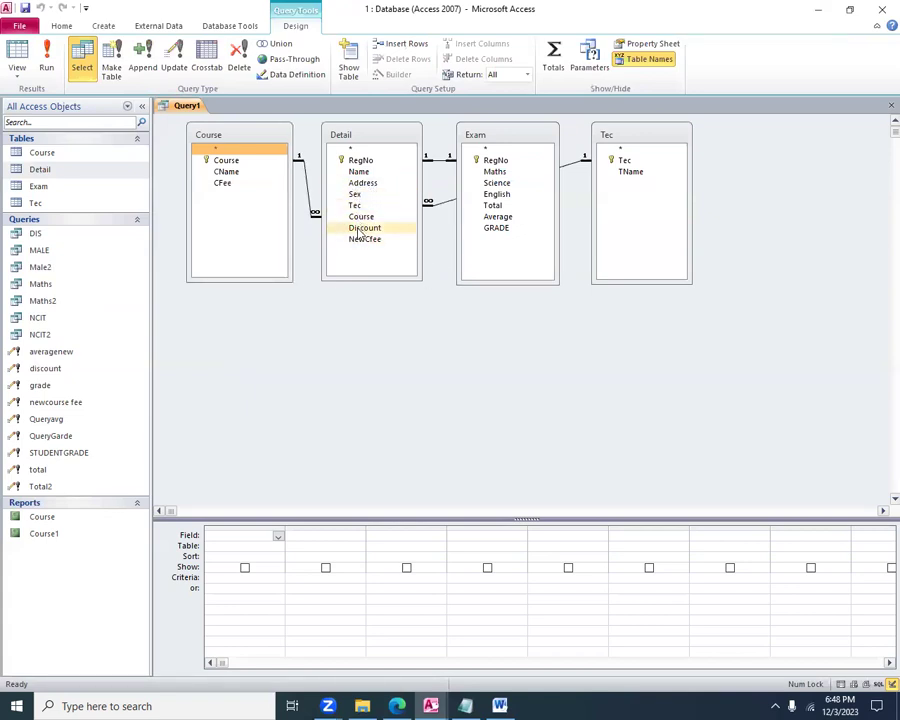
# Add the Detail table's Discount field to the query grid and turn the query into an update query
pyautogui.doubleClick(362, 228)
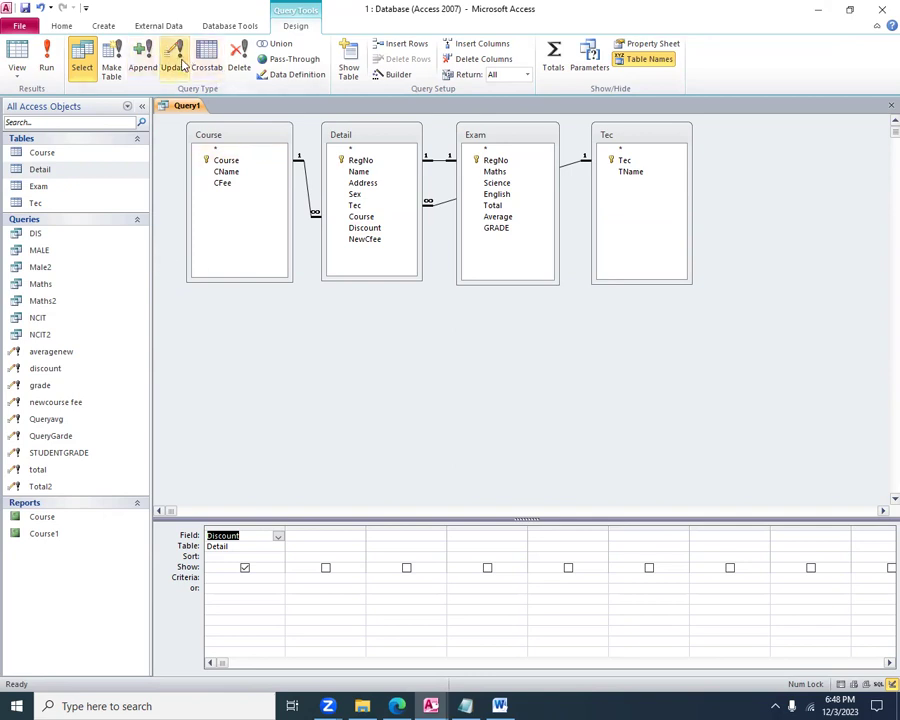
pyautogui.click(175, 66)
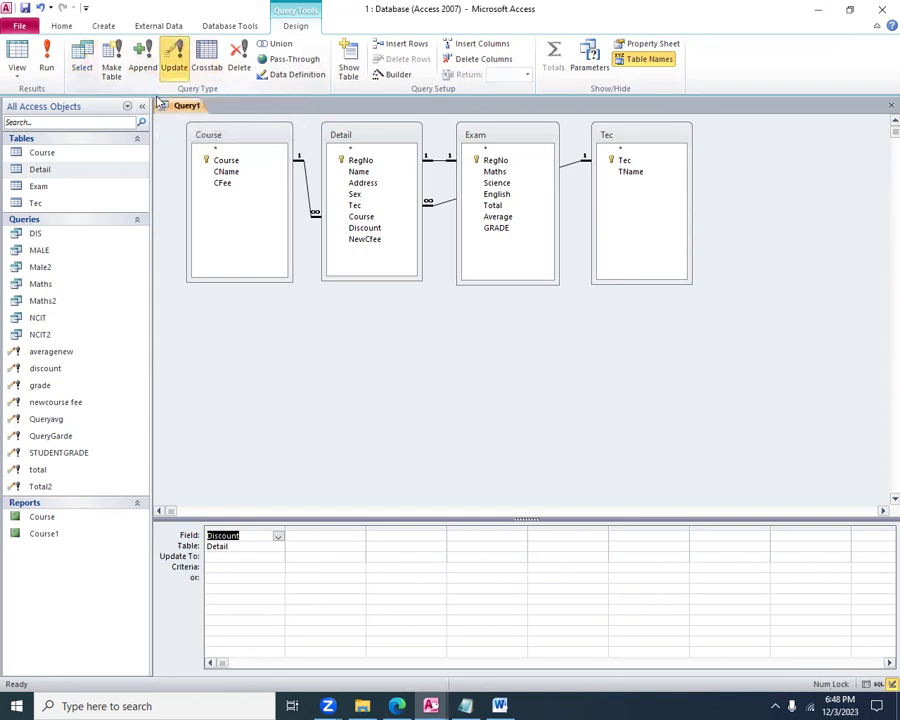
# Widen the Discount column and paste the copied nested IIf discount expression, starting with the "Hasalaka" condition, as its Update To value
pyautogui.moveTo(285, 526); pyautogui.dragTo(657, 524)
pyautogui.click(257, 557)
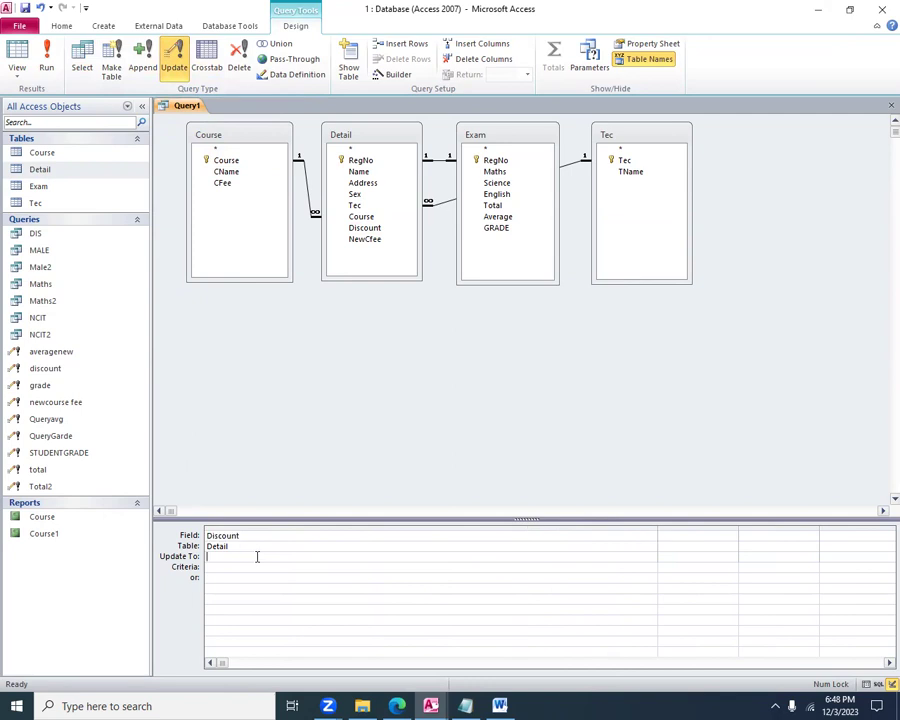
pyautogui.write('Iif([TName]="Hasalaka",[CFee]*10/100,Iif([TName]="Mathale",[CFee]*5/100,Iif([TName]="Kandy",[CFee]*2/100,Iif([TName]="Pathadumbara",[CFee]*1/100))))')
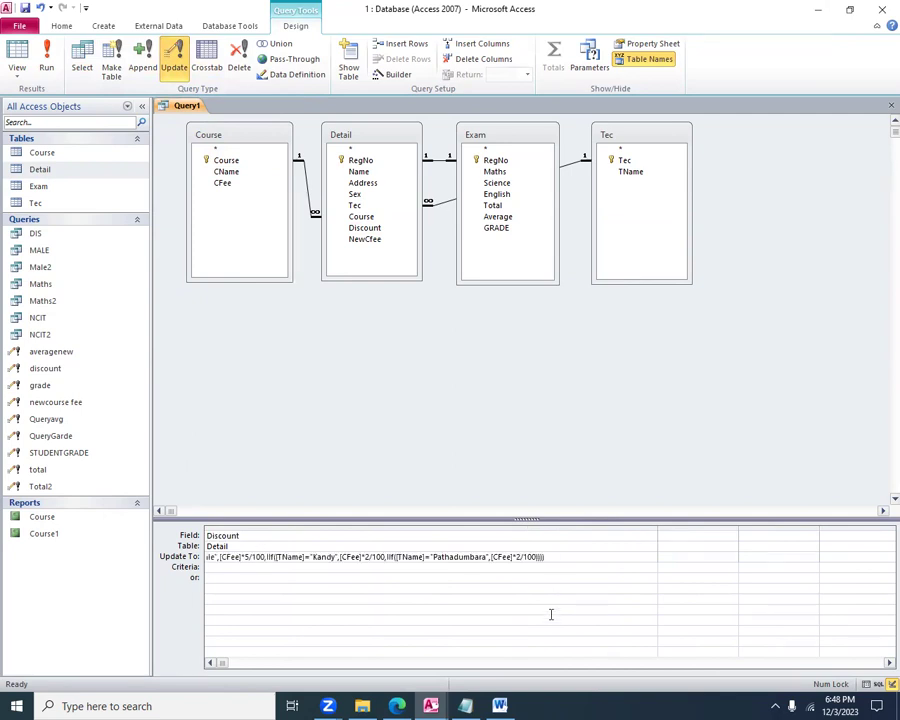
# Run the Discount update query and accept updating the records
pyautogui.click(551, 603)
pyautogui.click(46, 60)
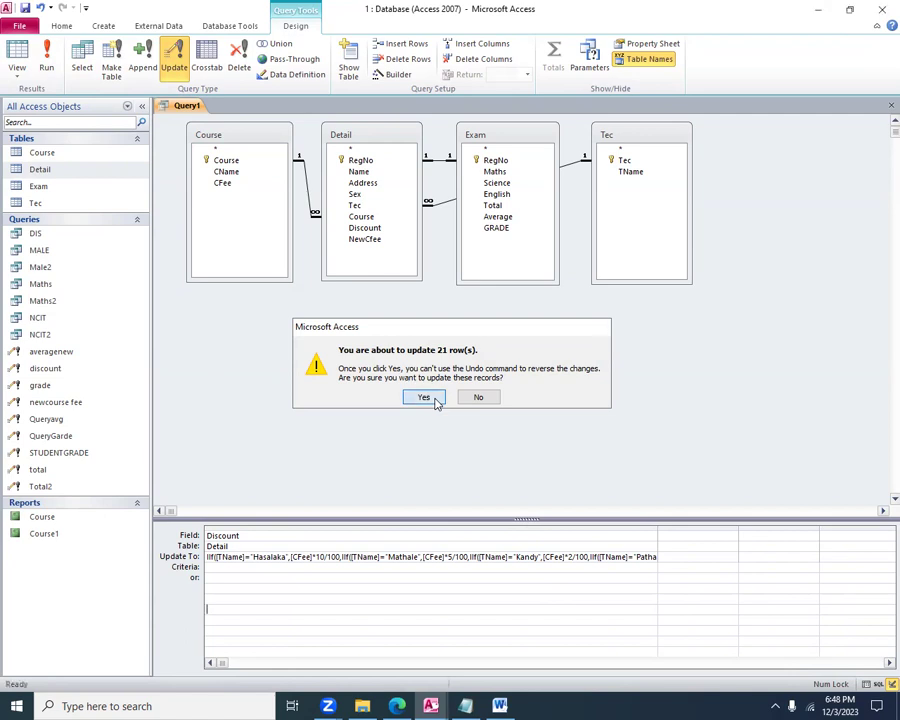
pyautogui.click(438, 397)
# Save the update query as Querydiscount and close it
pyautogui.click(24, 7)
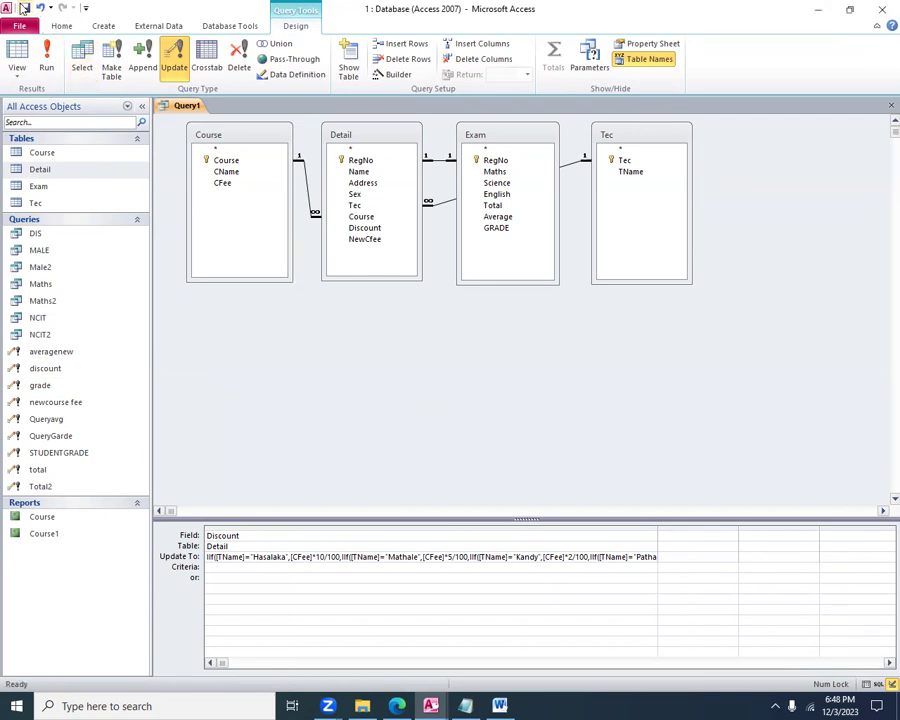
pyautogui.click(386, 240)
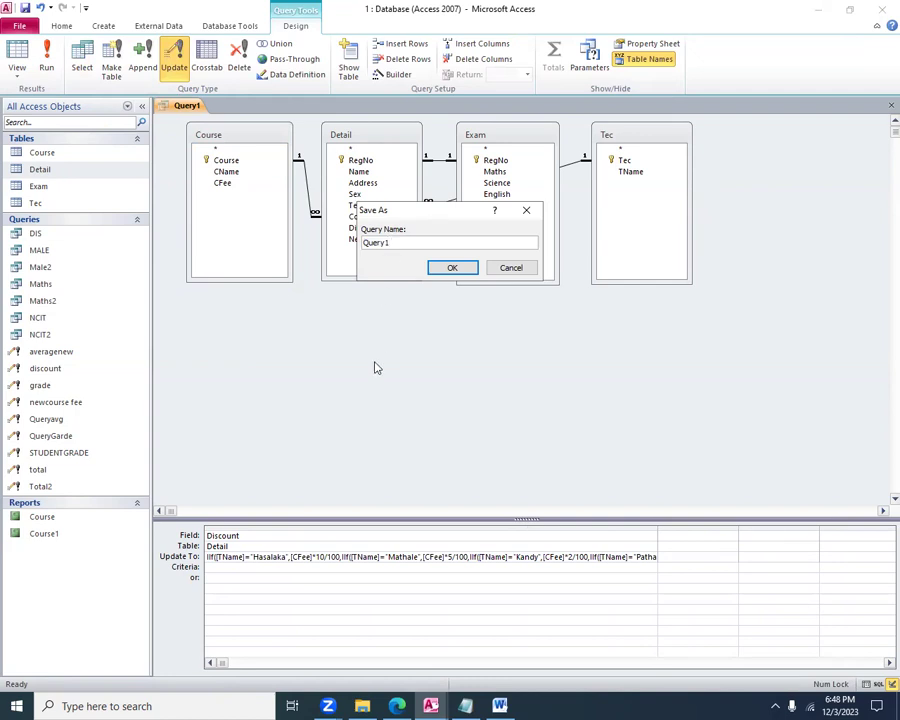
pyautogui.write('discount')
pyautogui.click(452, 267)
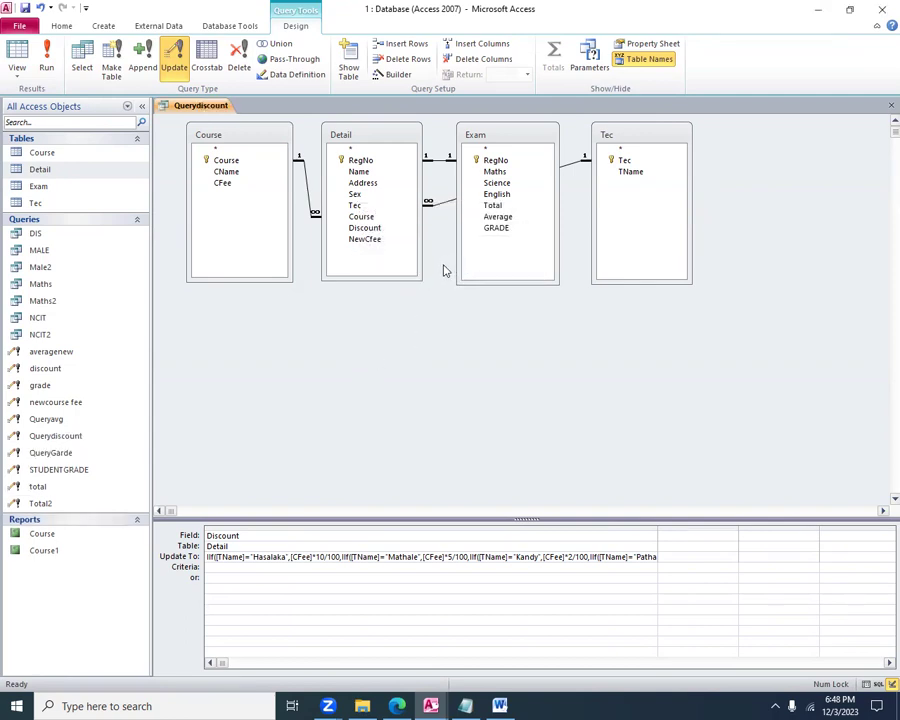
pyautogui.click(891, 105)
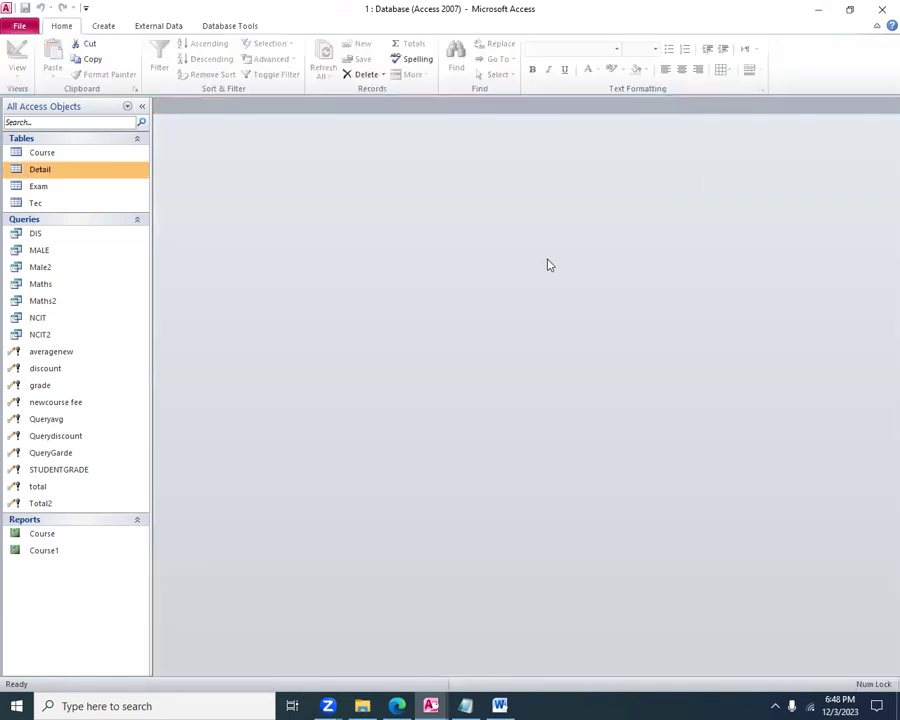
# Open the Detail, Tec and Course tables and look up the centre and course of the first Detail record
pyautogui.rightClick(33, 172)
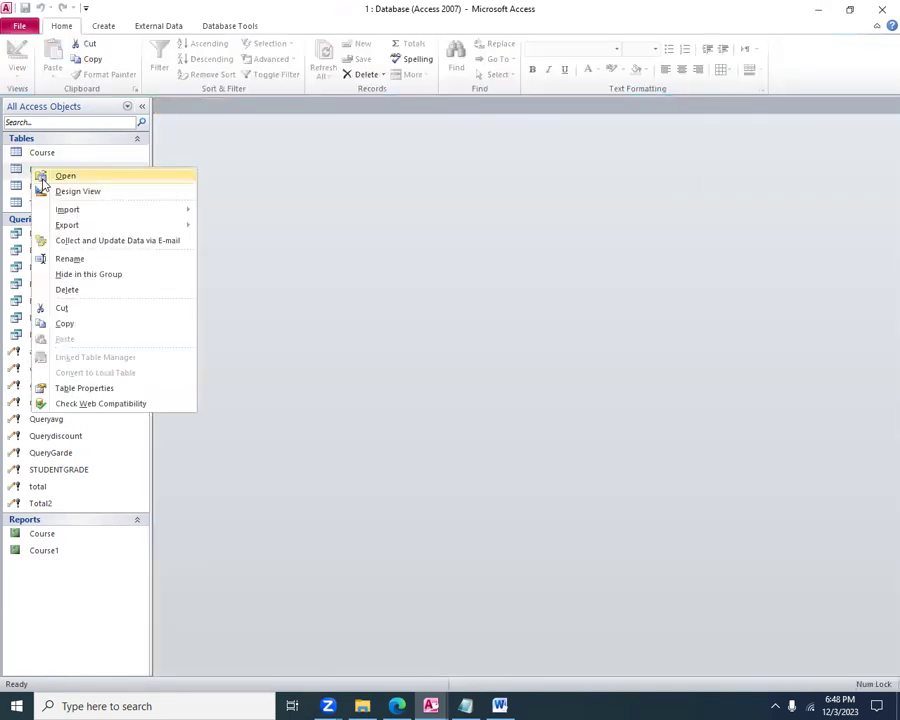
pyautogui.click(42, 176)
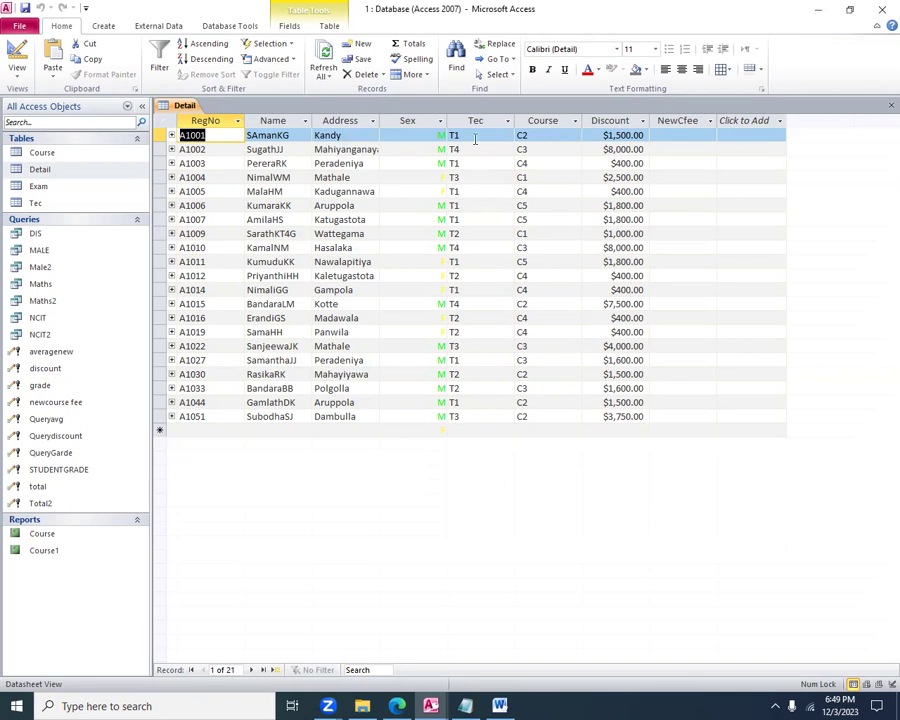
pyautogui.rightClick(52, 202)
pyautogui.click(82, 209)
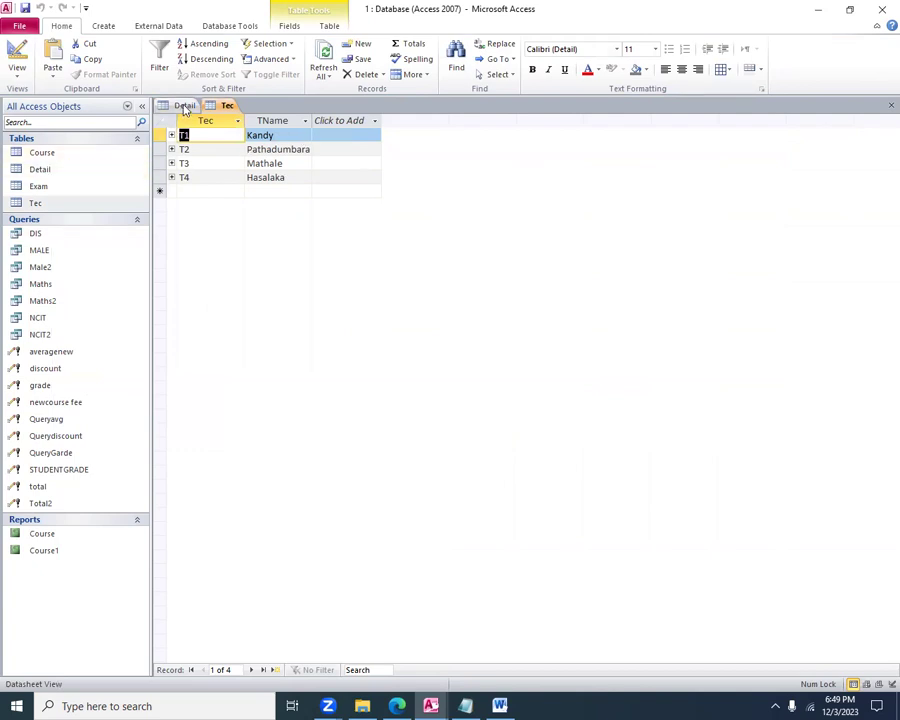
pyautogui.click(185, 105)
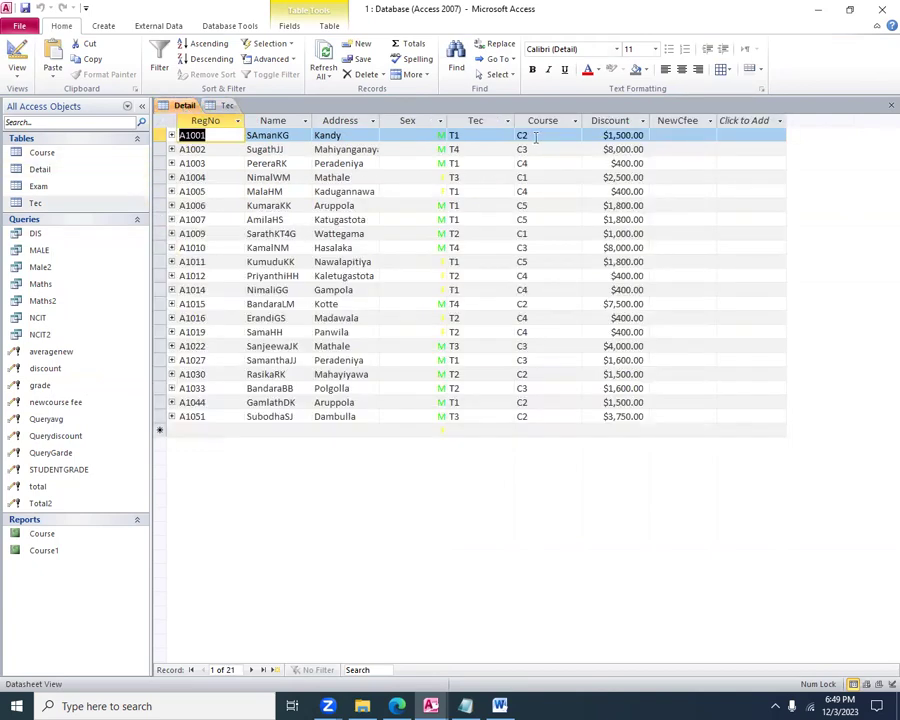
pyautogui.rightClick(62, 153)
pyautogui.click(88, 156)
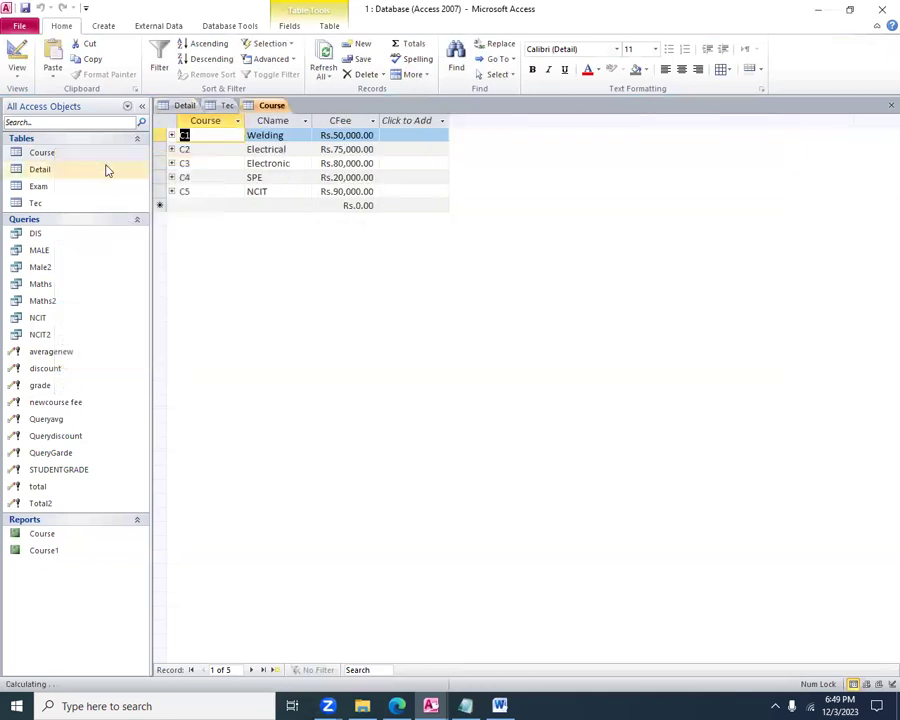
pyautogui.click(293, 148)
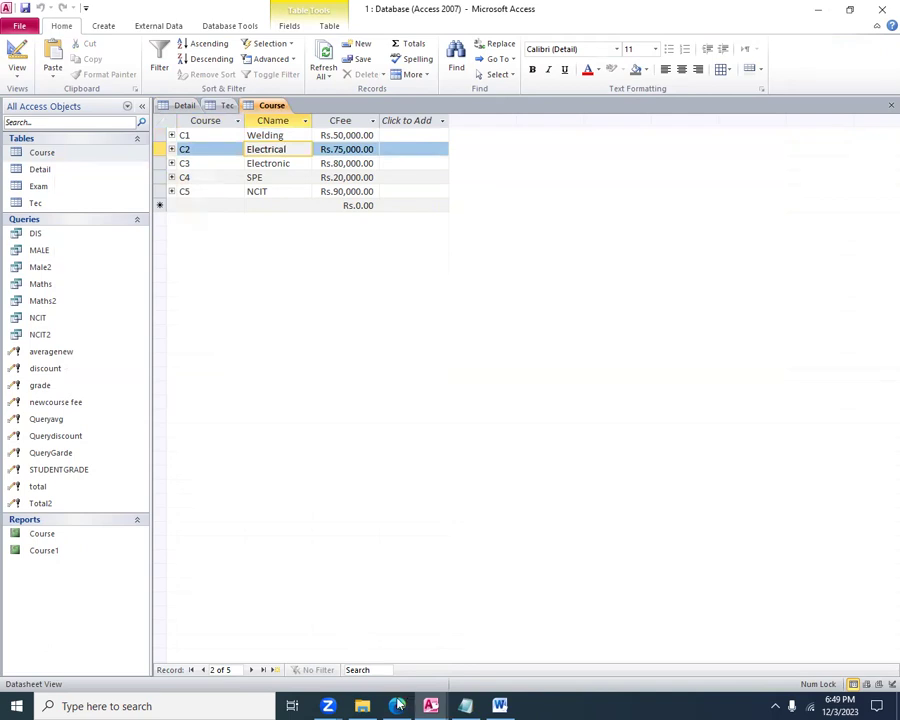
# Switch to the Model Paper AC PDF in Edge and highlight Kandy Tec and its 2% discount rate
pyautogui.hotkey('alt', 'Tab')
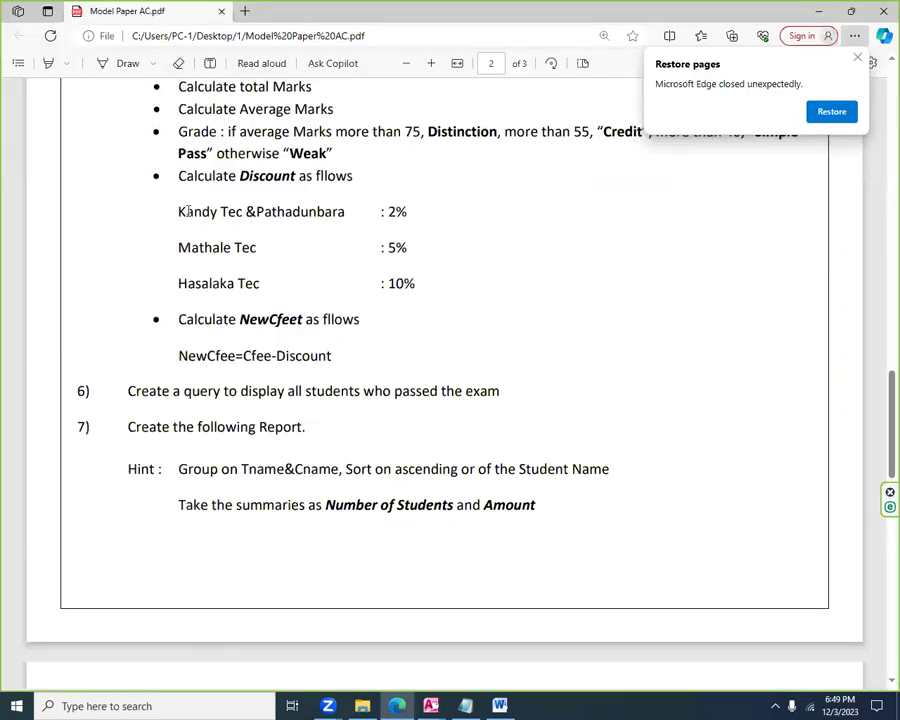
pyautogui.moveTo(178, 211); pyautogui.dragTo(248, 211)
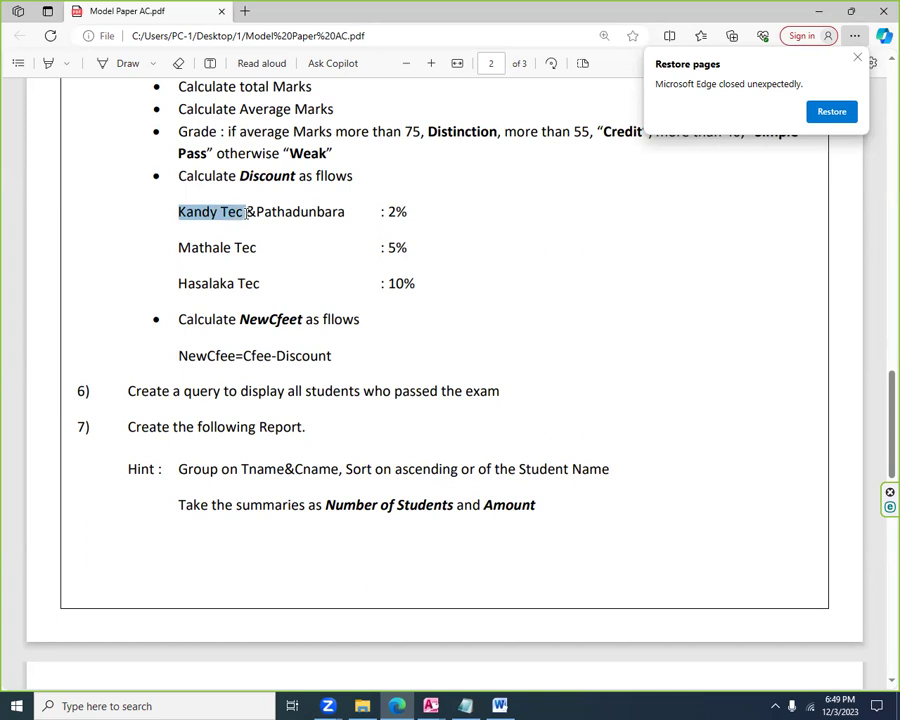
pyautogui.doubleClick(392, 211)
pyautogui.moveTo(392, 211); pyautogui.dragTo(379, 215)
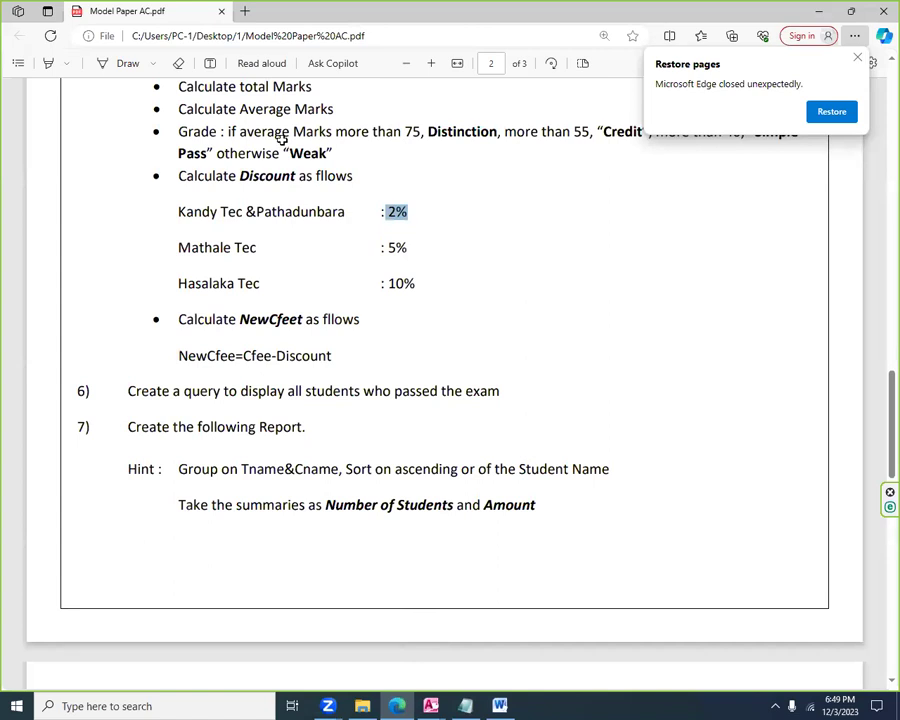
# Return to Access and compare the Electrical course's CFee with the Discount in the first Detail record
pyautogui.hotkey('alt', 'Tab')
pyautogui.click(376, 149)
pyautogui.moveTo(376, 149); pyautogui.dragTo(326, 145)
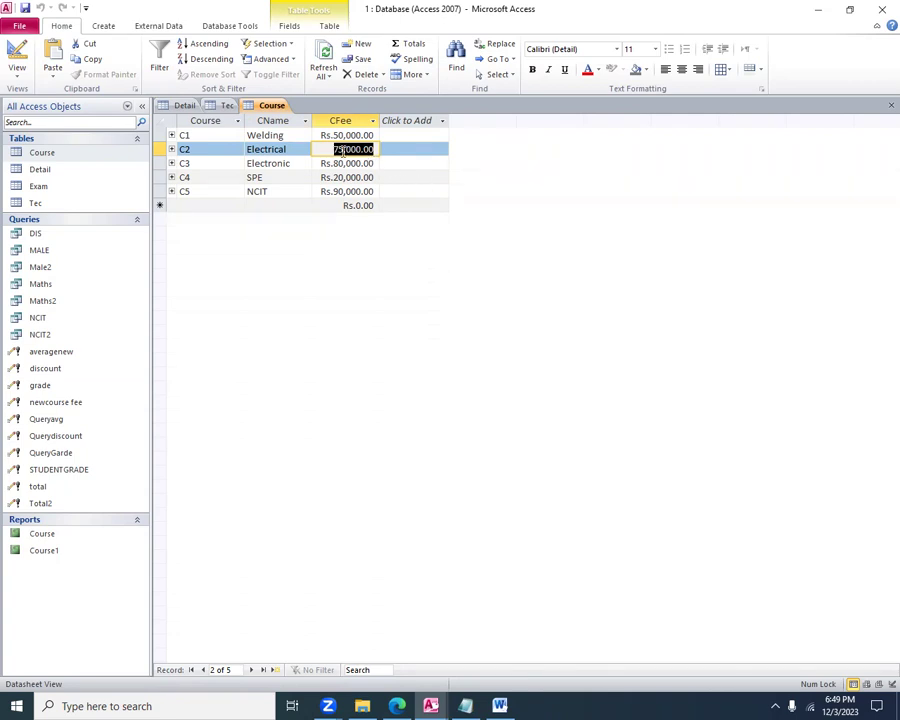
pyautogui.click(226, 105)
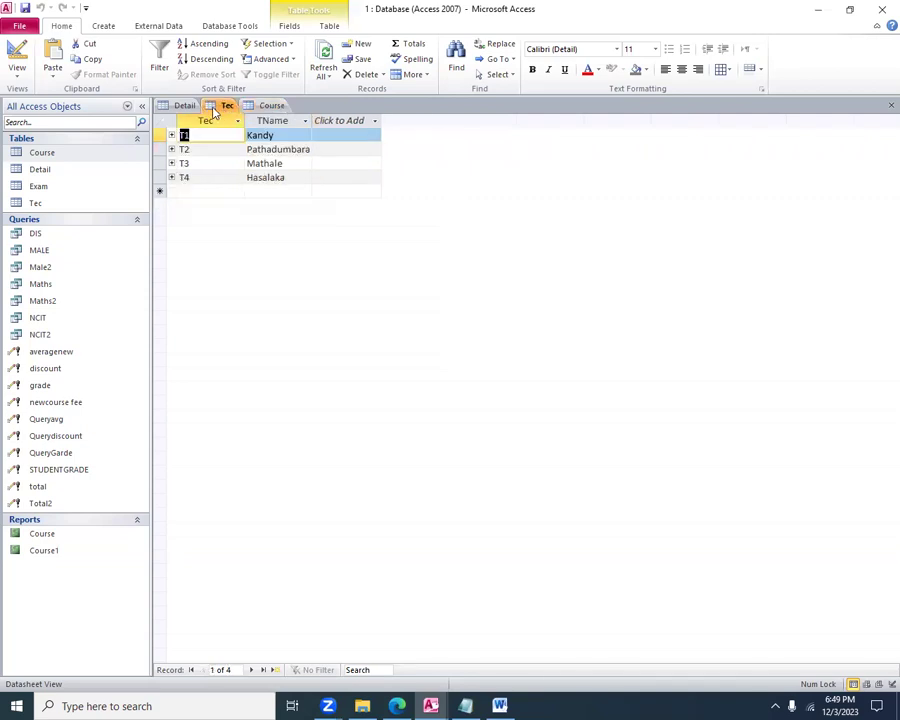
pyautogui.click(194, 106)
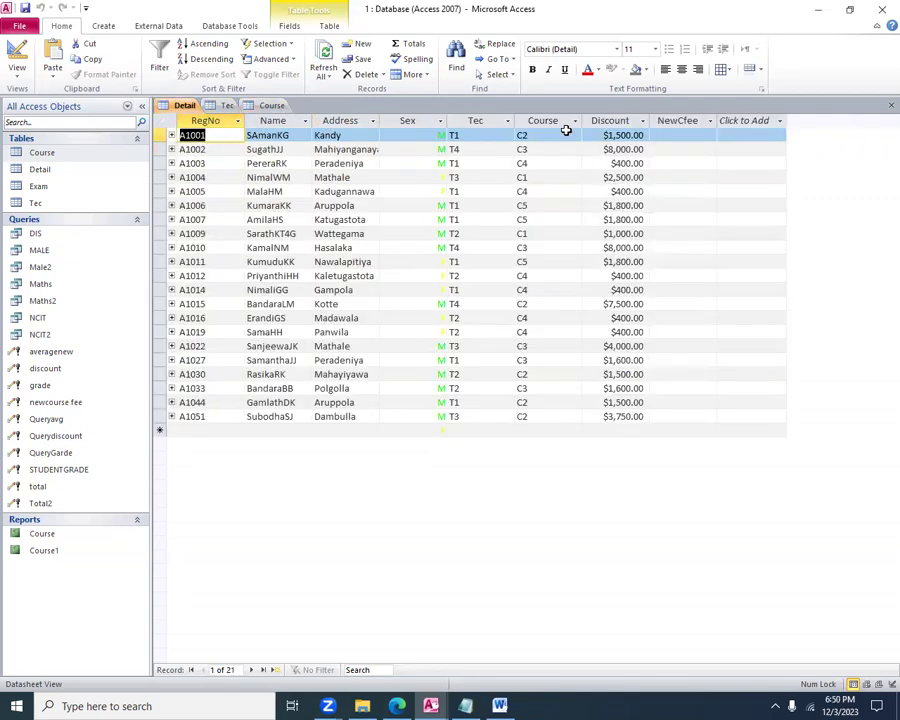
pyautogui.moveTo(605, 134); pyautogui.dragTo(650, 133)
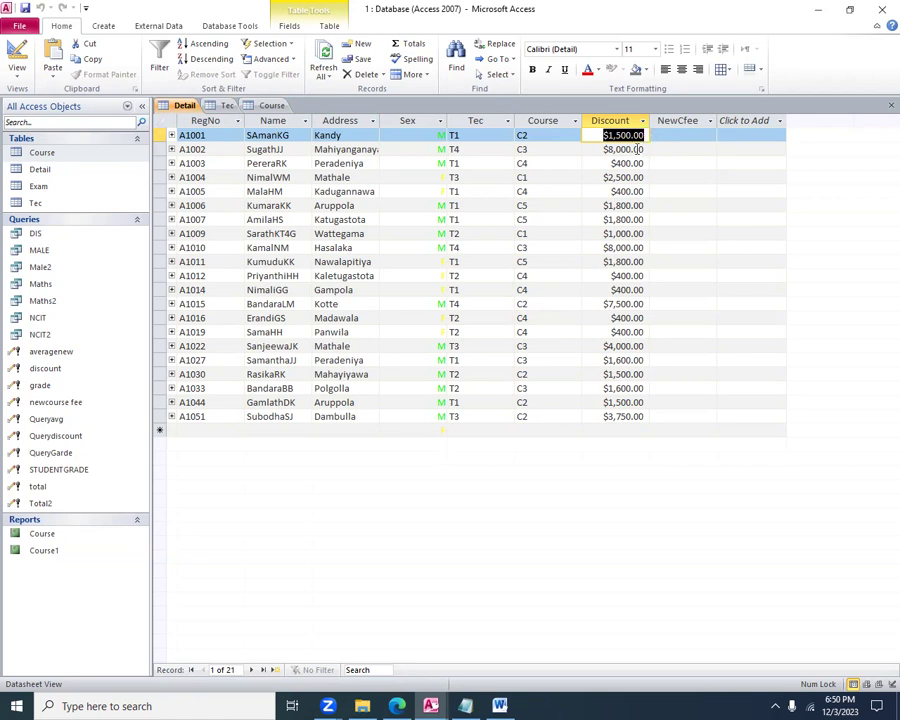
pyautogui.press('F2')
# Look up the second Detail record's Tec code in the Tec table and its course in the Course table
pyautogui.click(275, 107)
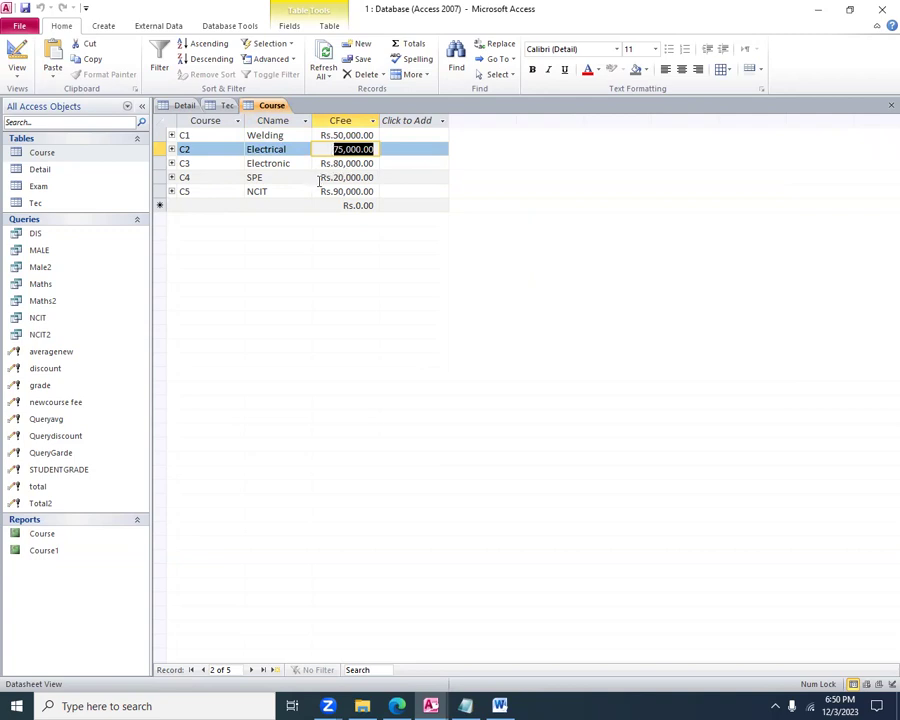
pyautogui.click(182, 105)
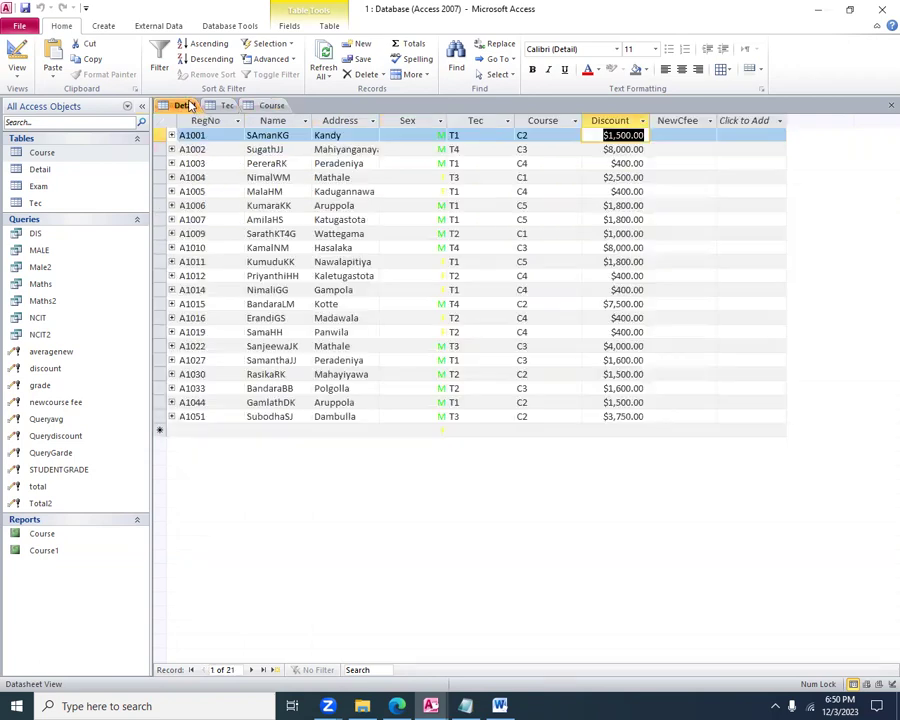
pyautogui.click(459, 150)
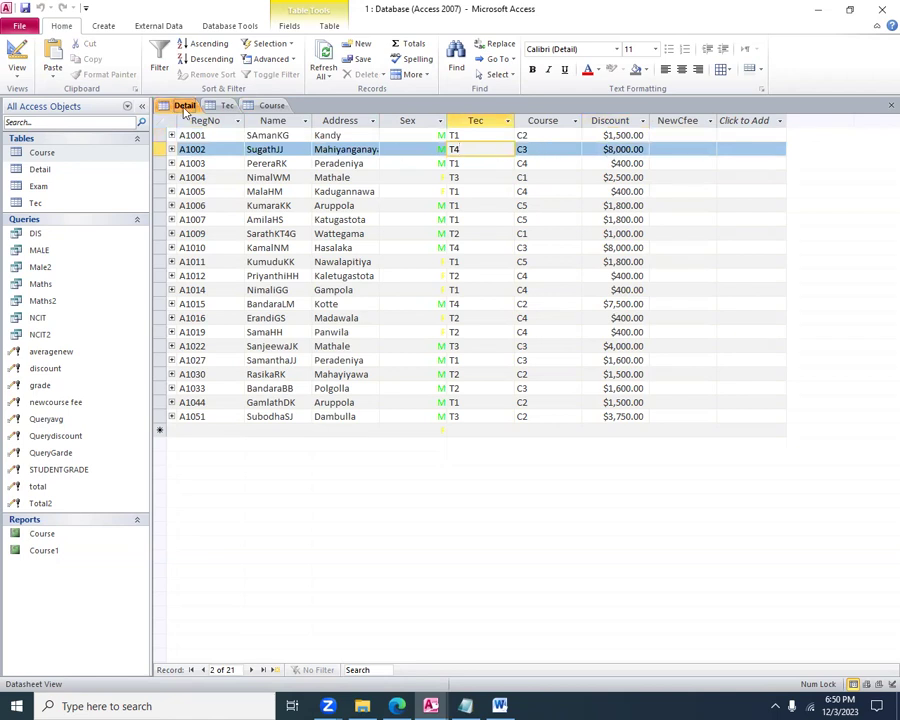
pyautogui.click(227, 106)
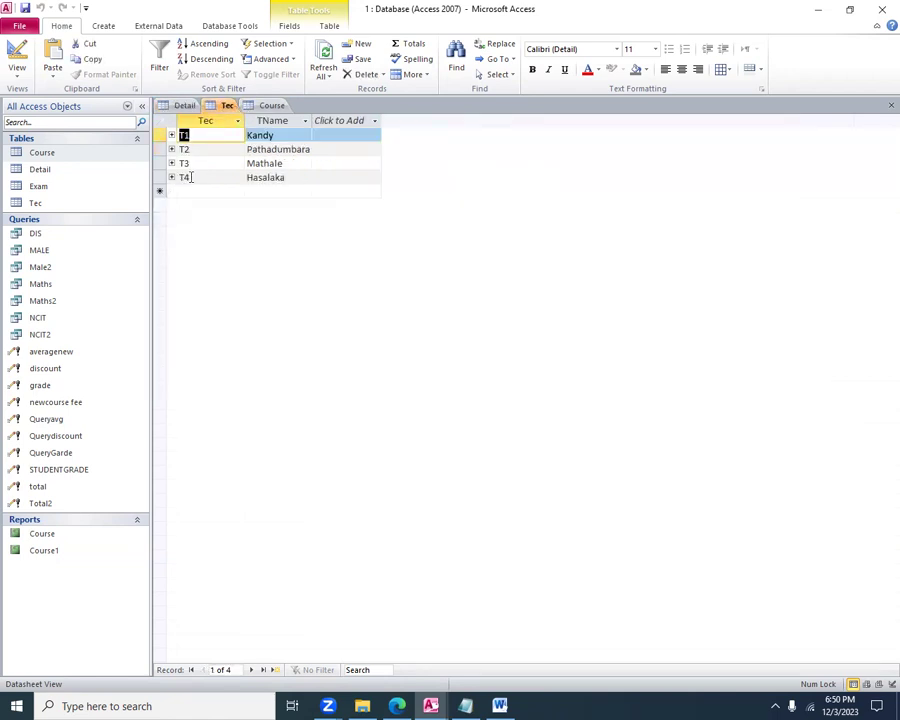
pyautogui.click(271, 105)
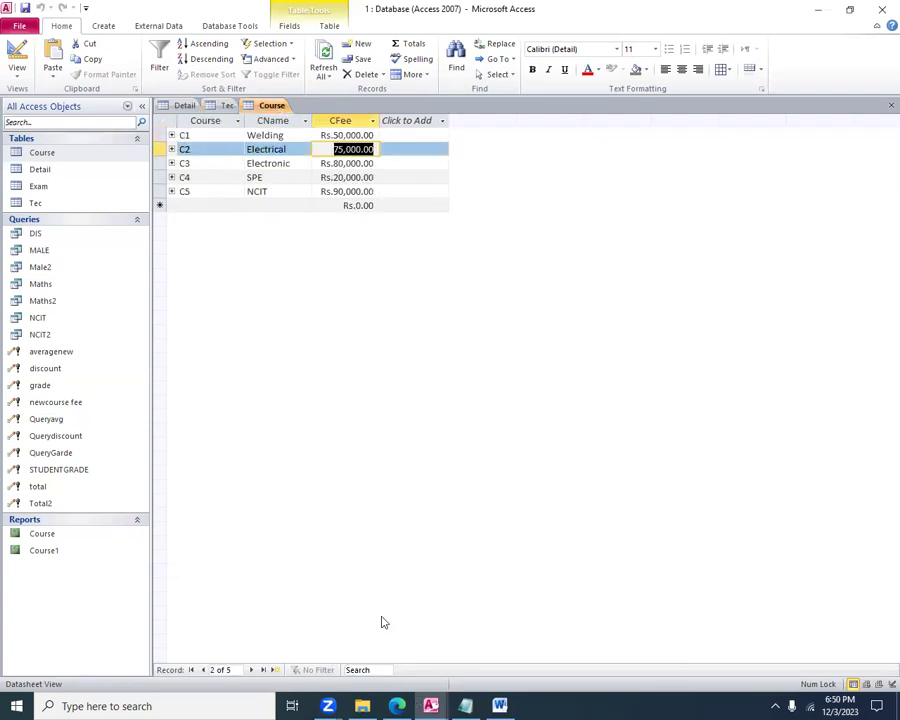
# Highlight the Hasalaka Tec discount line in the Model Paper AC PDF, and minimize Edge to return to Access
pyautogui.hotkey('alt', 'Tab')
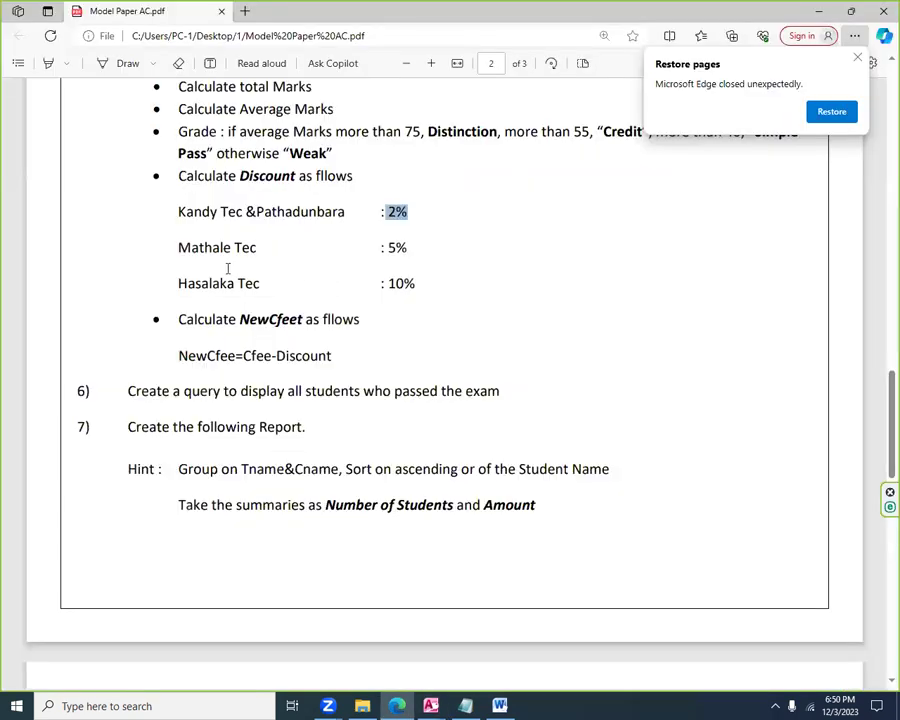
pyautogui.moveTo(177, 283); pyautogui.dragTo(490, 307)
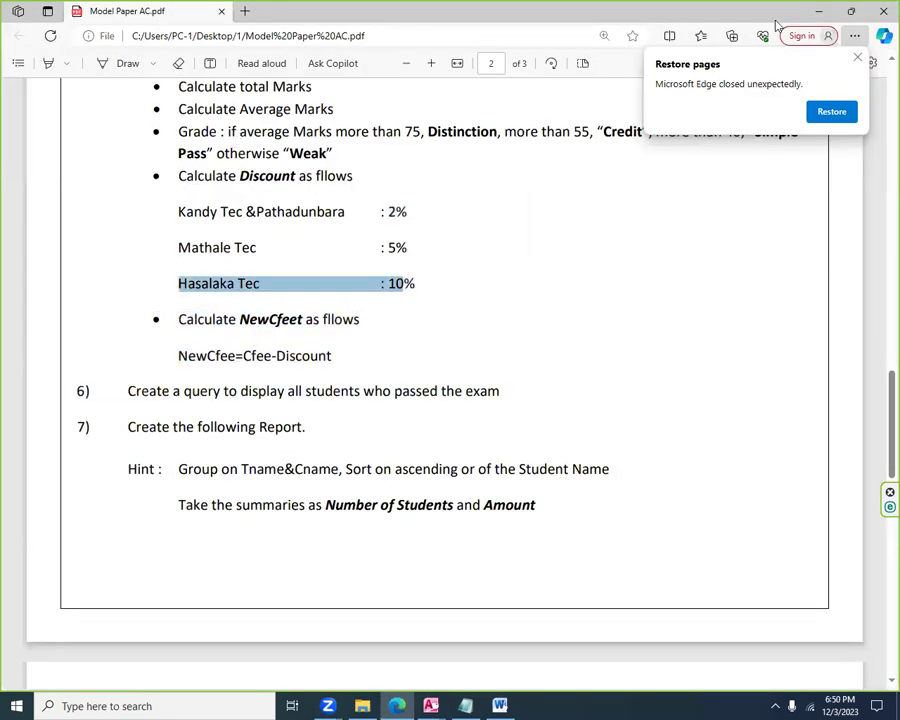
pyautogui.click(816, 13)
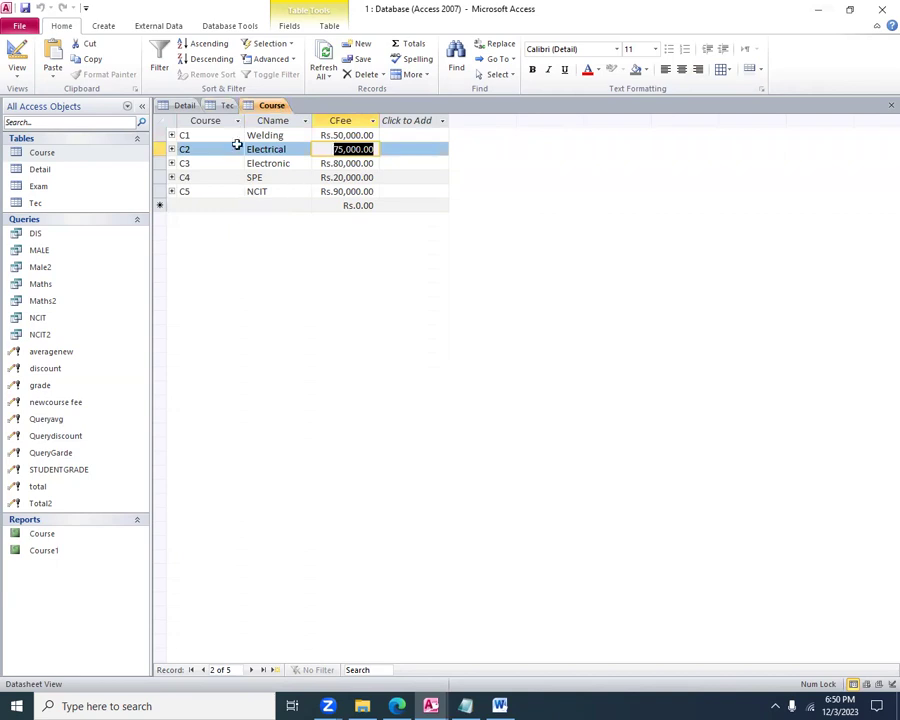
# Compare the Electronic course's CFee with the Discount in the second Detail record
pyautogui.click(226, 106)
pyautogui.click(186, 106)
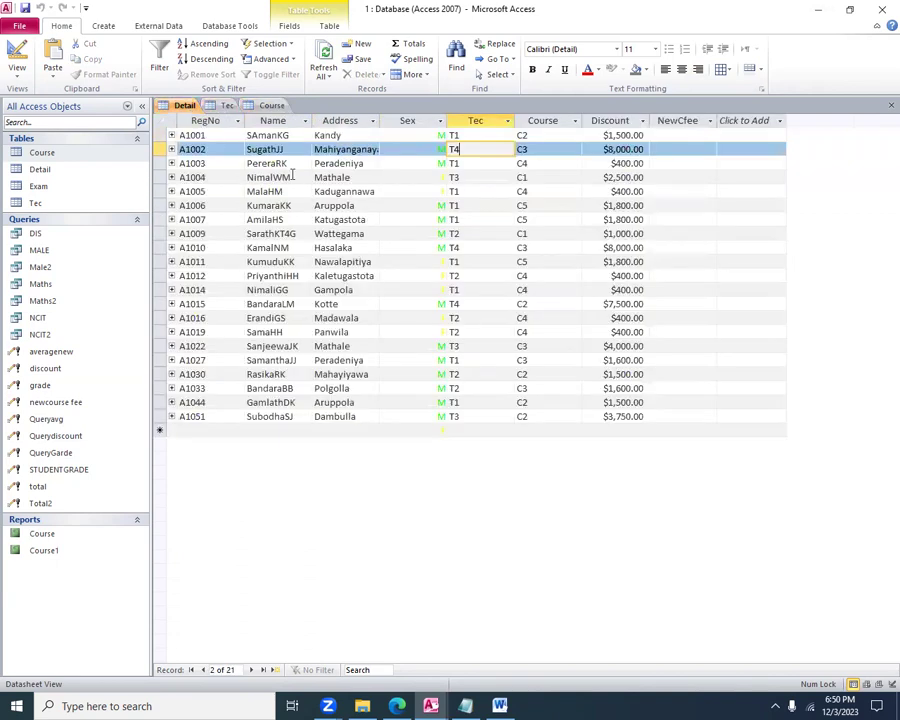
pyautogui.click(271, 106)
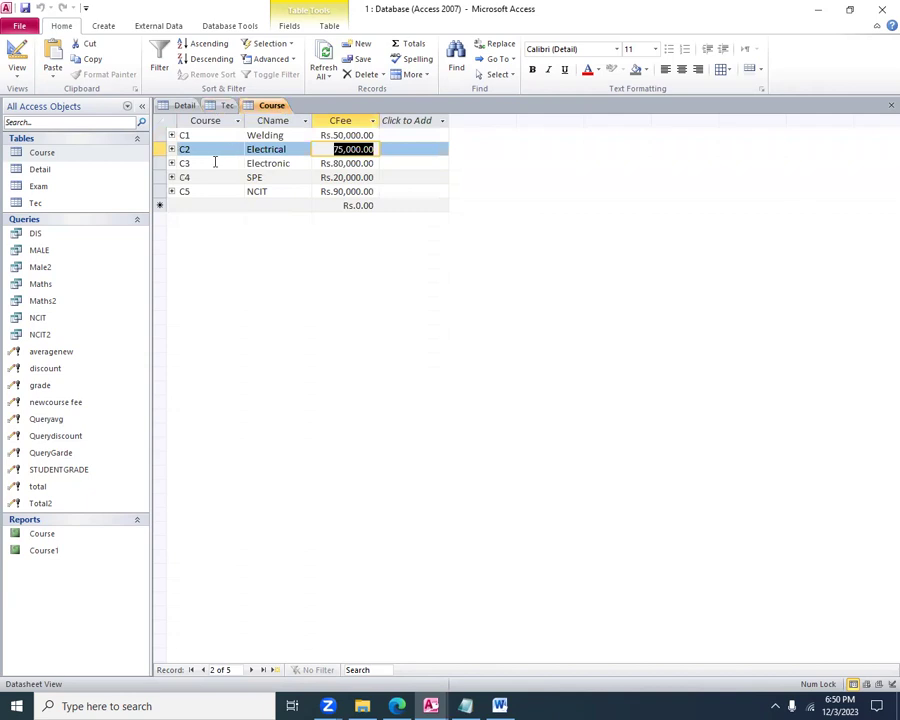
pyautogui.click(319, 163)
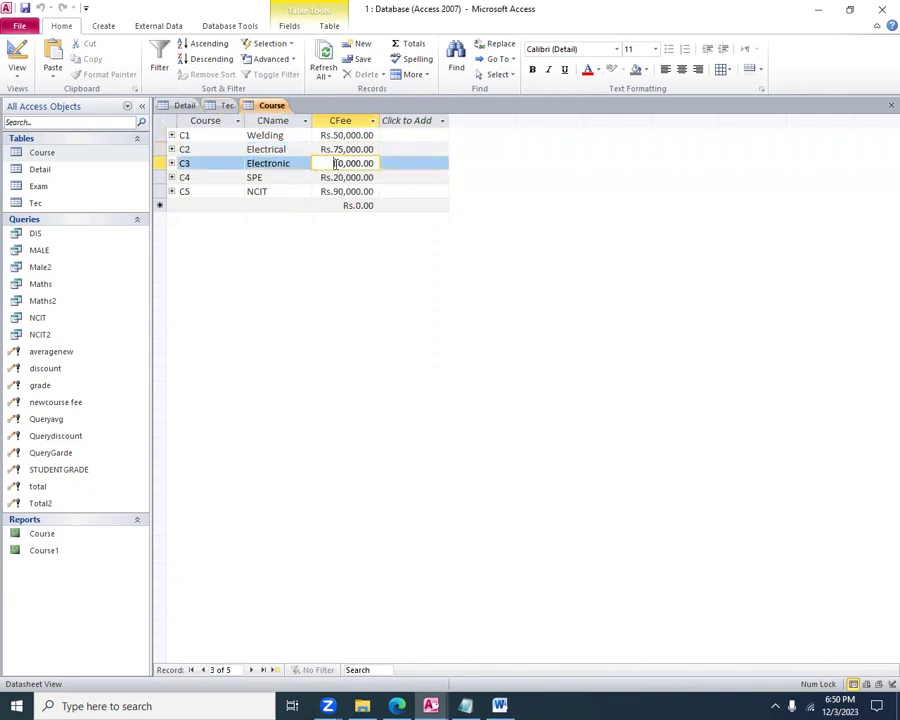
pyautogui.moveTo(334, 163); pyautogui.dragTo(387, 168)
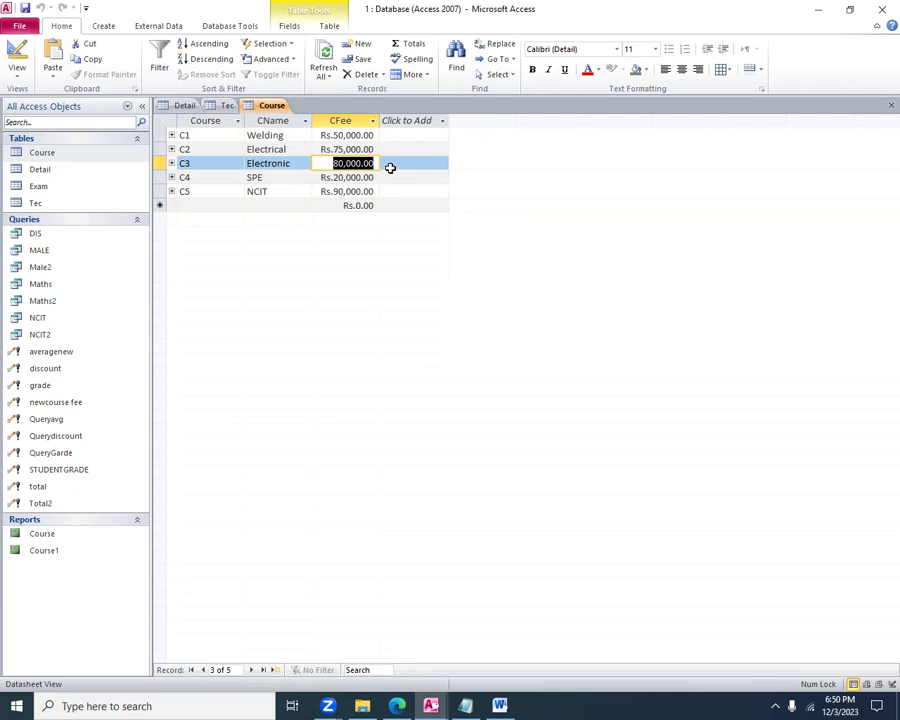
pyautogui.click(188, 106)
pyautogui.moveTo(598, 150); pyautogui.dragTo(668, 148)
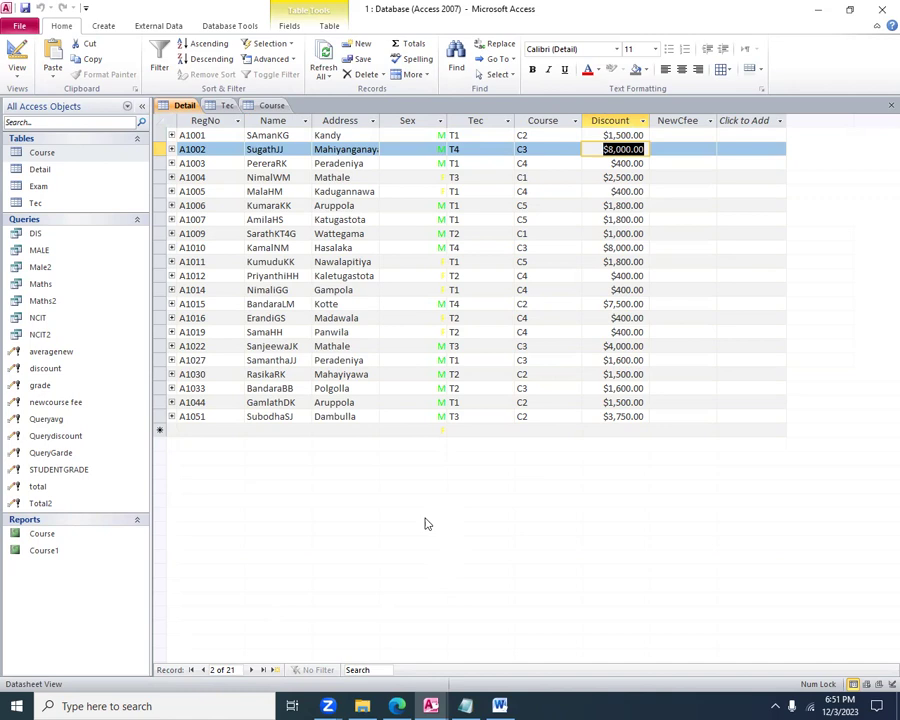
# Open the newcourse fee query in design view to examine its Update To expression, and close it
pyautogui.rightClick(42, 402)
pyautogui.click(68, 423)
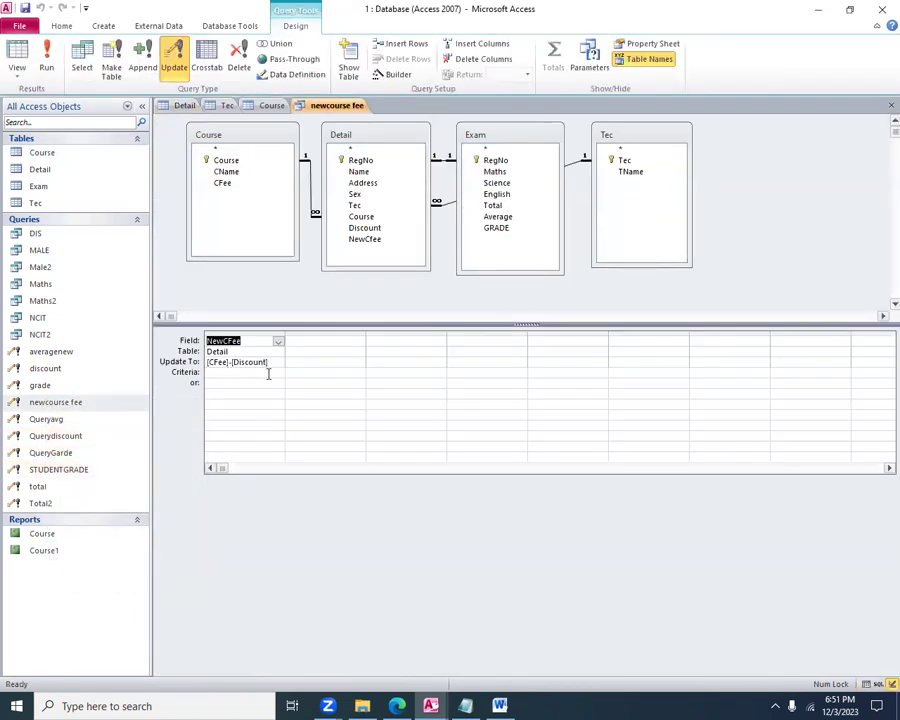
pyautogui.click(889, 105)
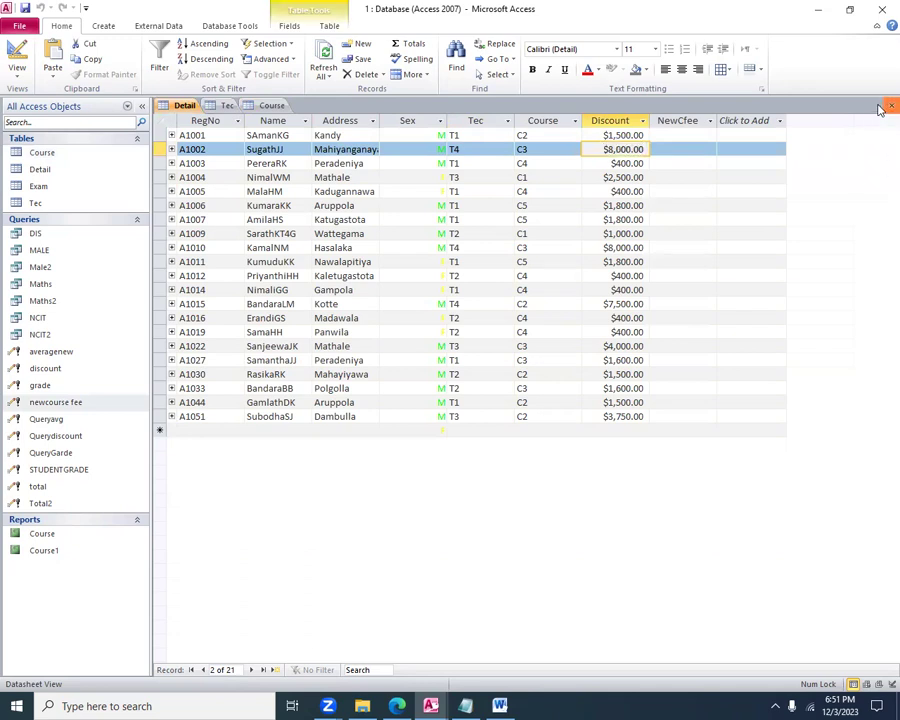
# Close the open Detail, Course and Tec tables
pyautogui.click(888, 105)
pyautogui.click(888, 106)
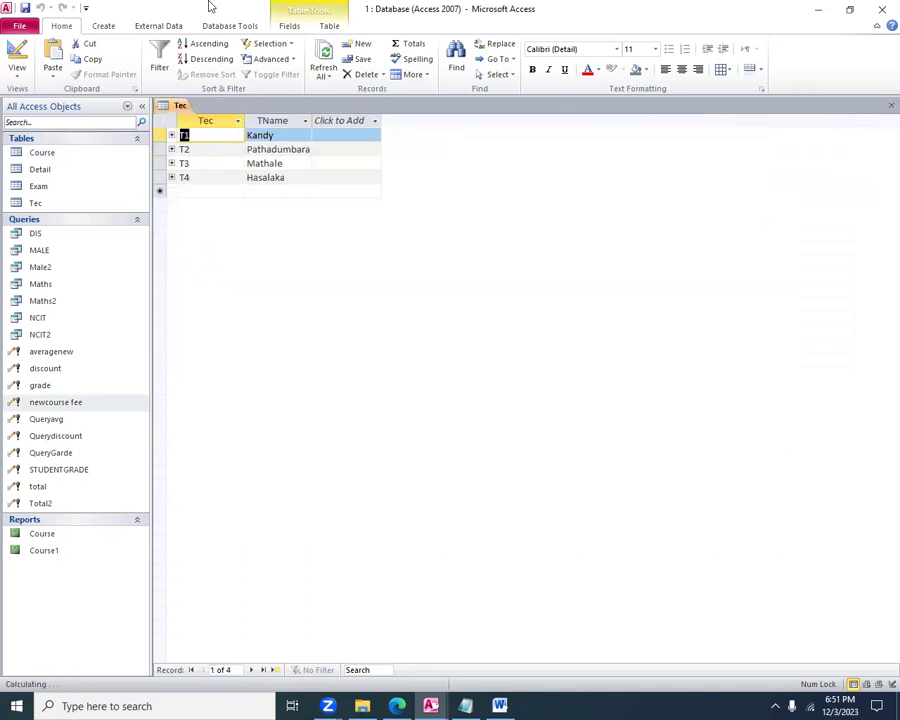
pyautogui.click(104, 26)
pyautogui.click(888, 106)
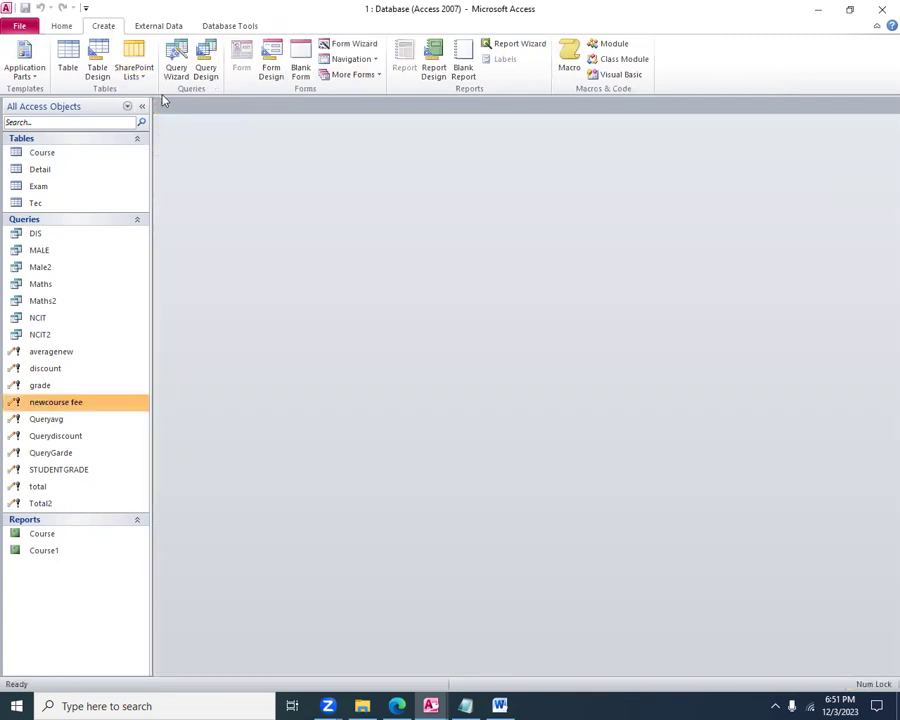
# Create a new query in design view containing the Course, Detail, Exam and Tec tables
pyautogui.click(207, 70)
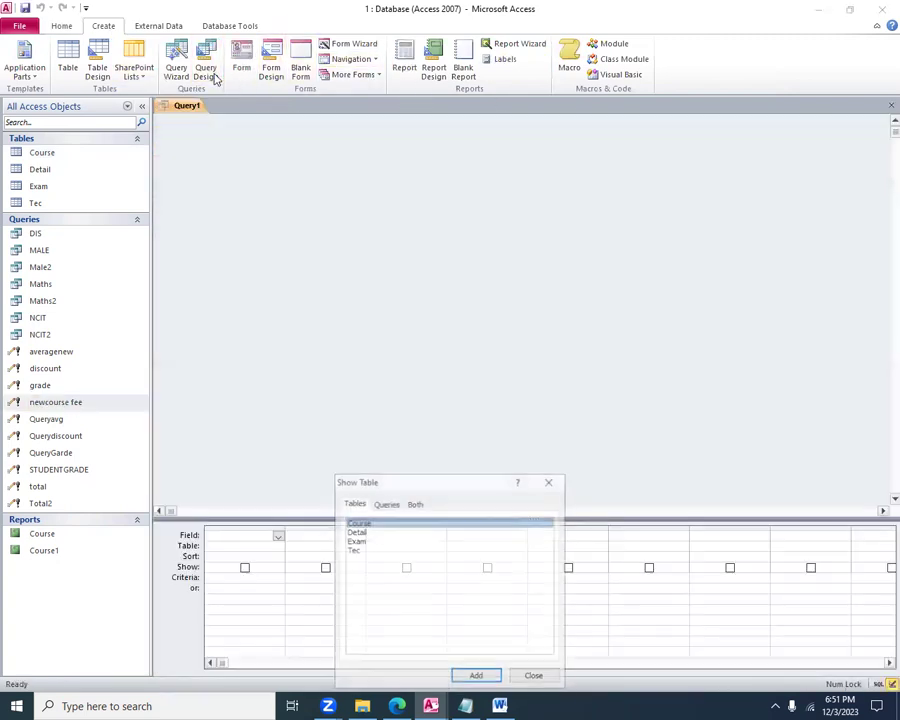
pyautogui.moveTo(355, 550); pyautogui.dragTo(368, 503)
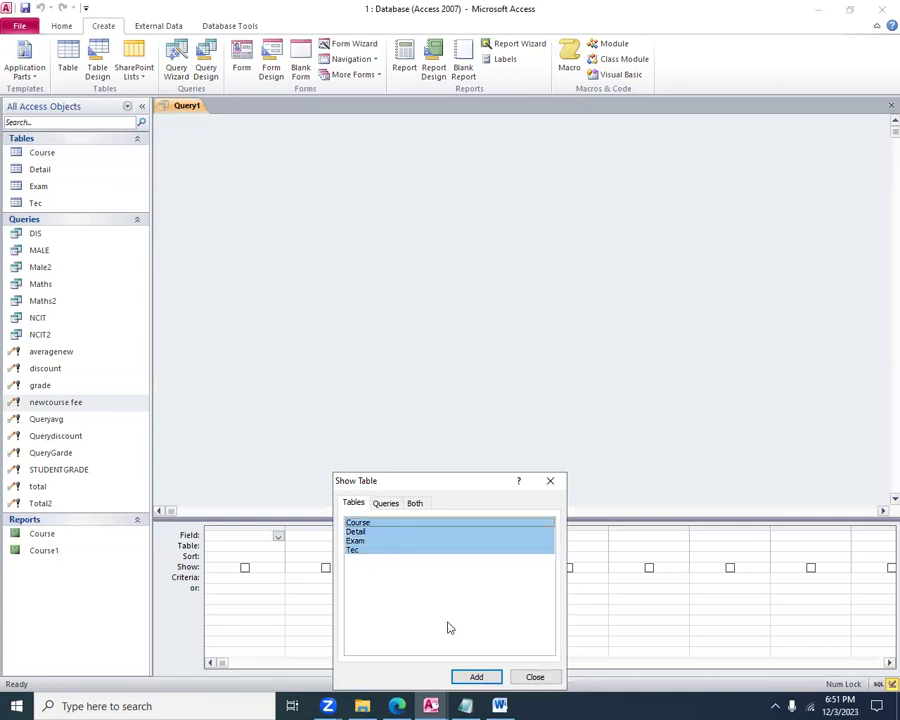
pyautogui.moveTo(488, 476); pyautogui.dragTo(546, 258)
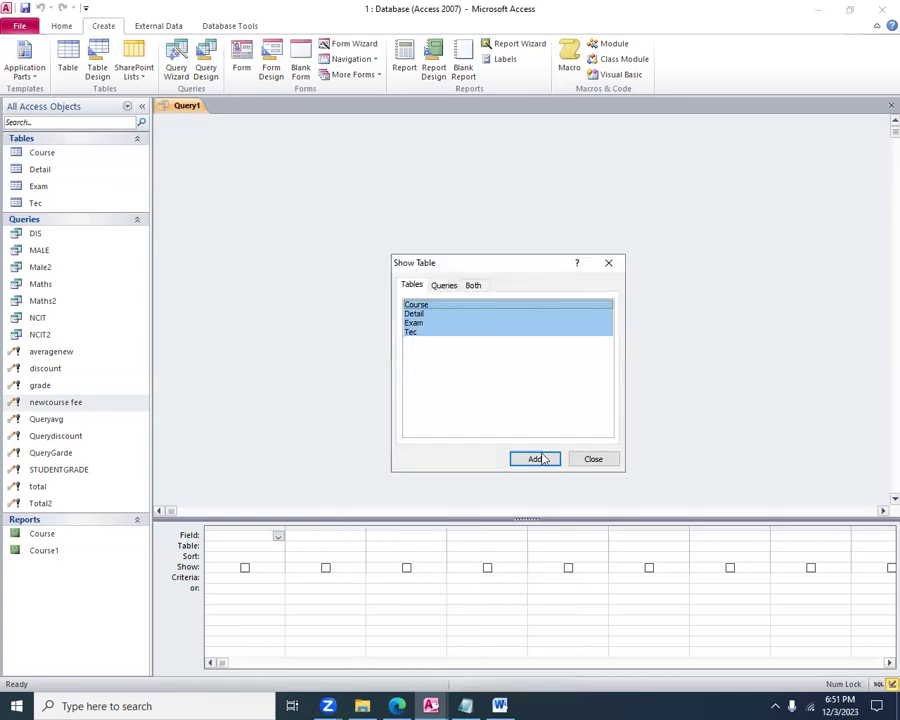
pyautogui.click(538, 457)
pyautogui.click(593, 458)
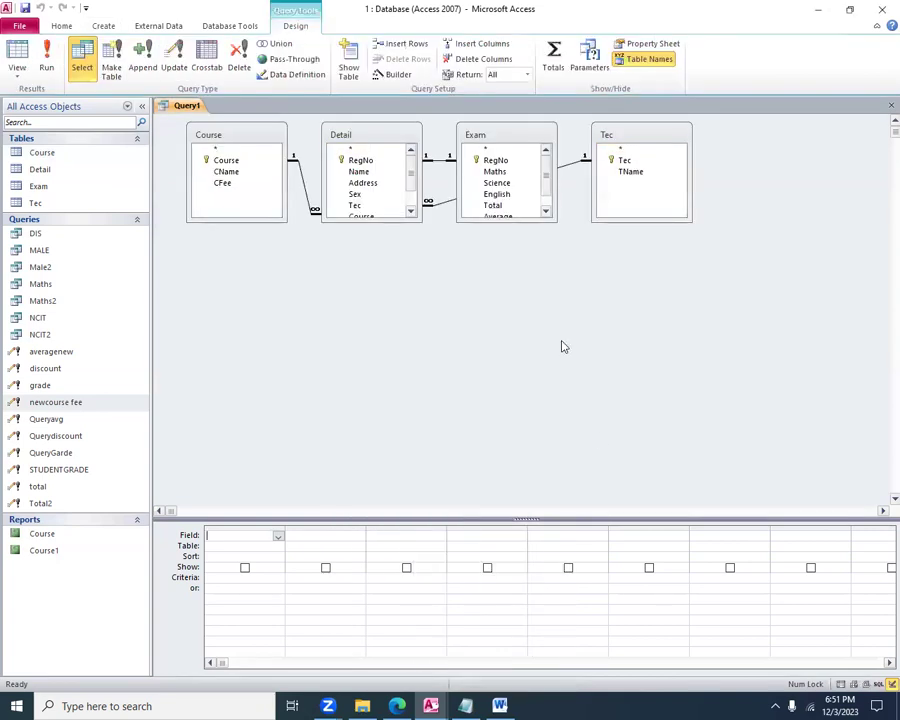
# Enlarge the Detail field list, add its NewCfee field to the query grid, and make it an update query
pyautogui.click(407, 220)
pyautogui.moveTo(407, 220); pyautogui.dragTo(431, 280)
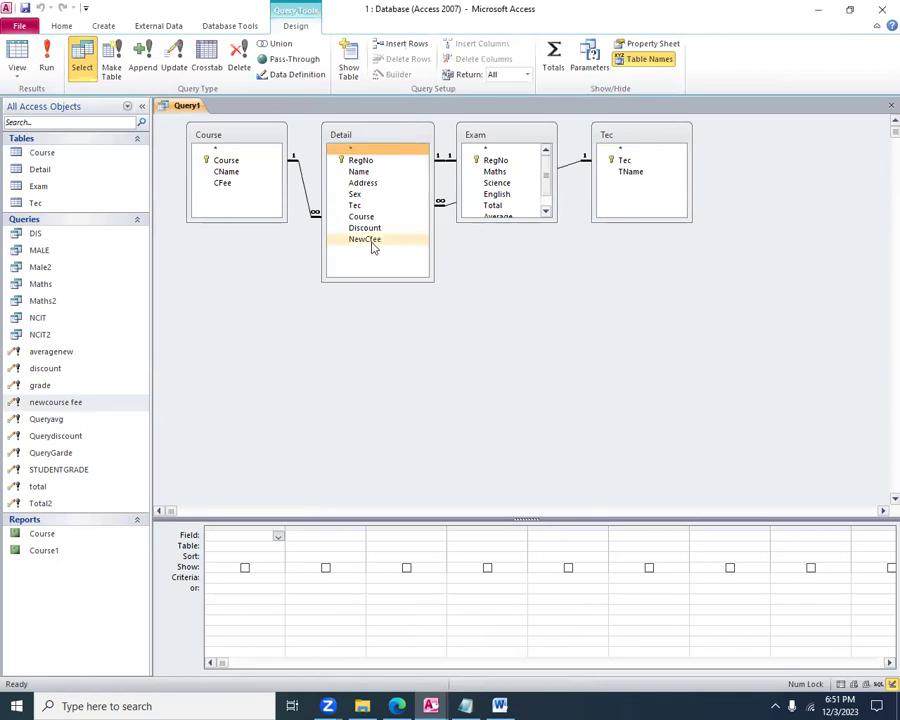
pyautogui.doubleClick(366, 240)
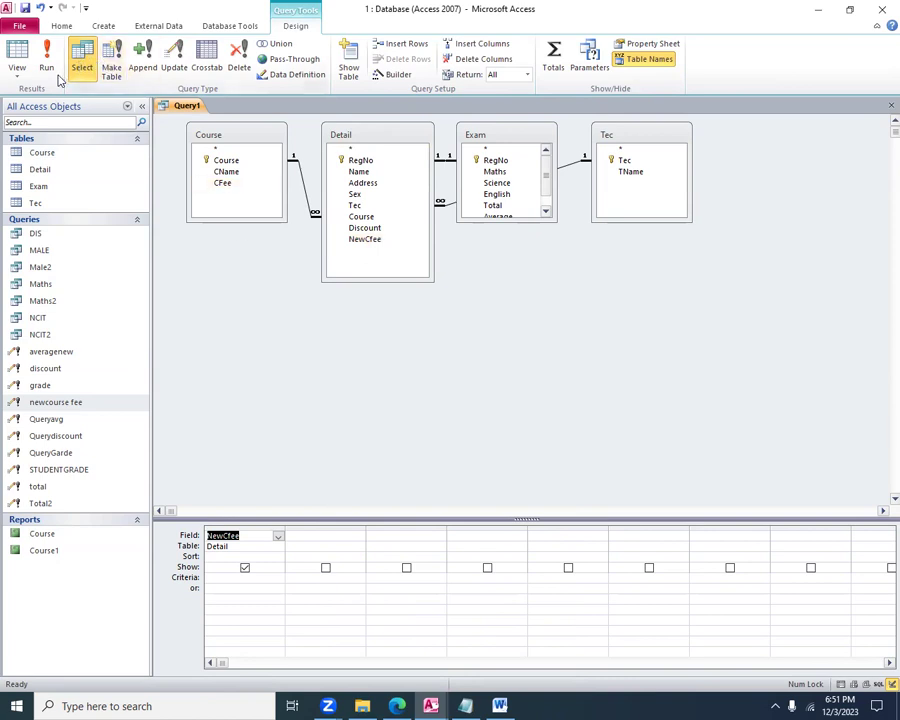
pyautogui.click(176, 60)
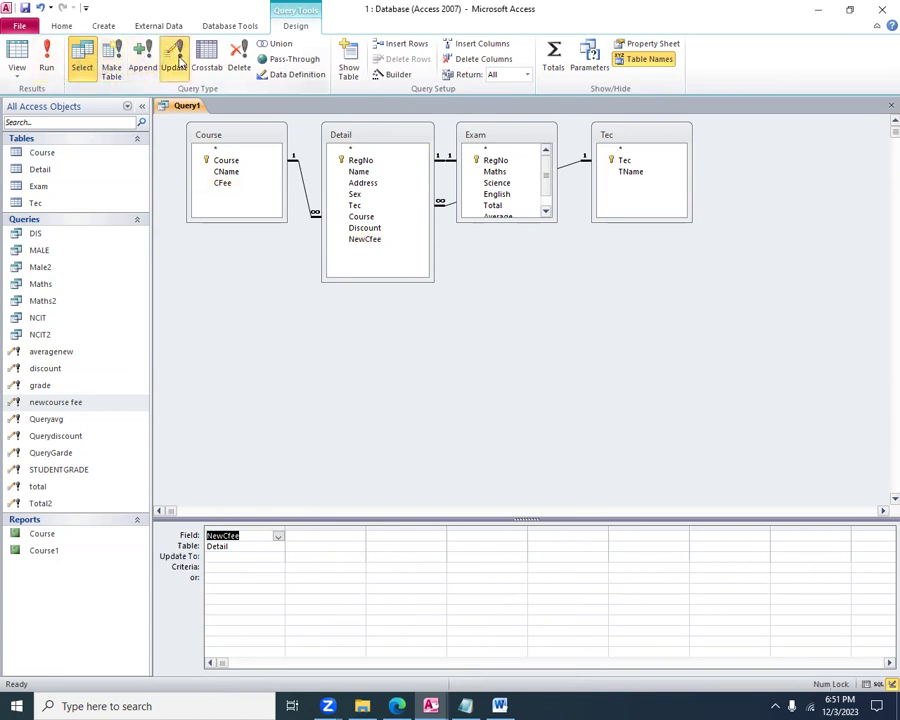
# Enlarge the Exam field list, check the NewCfee formula in the Model Paper AC PDF in Edge, and return to Access
pyautogui.click(230, 557)
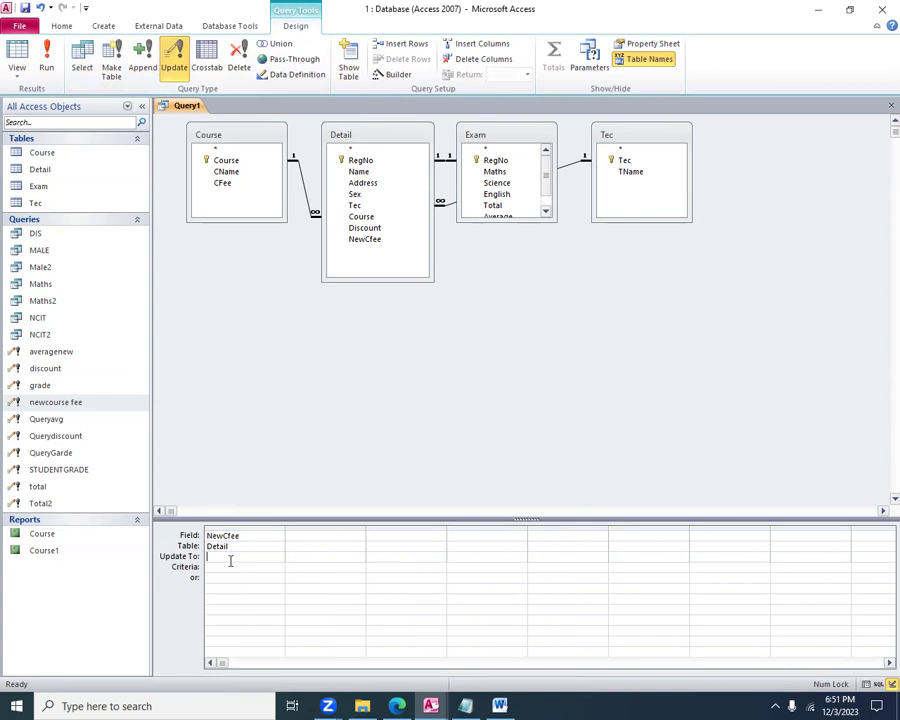
pyautogui.click(519, 220)
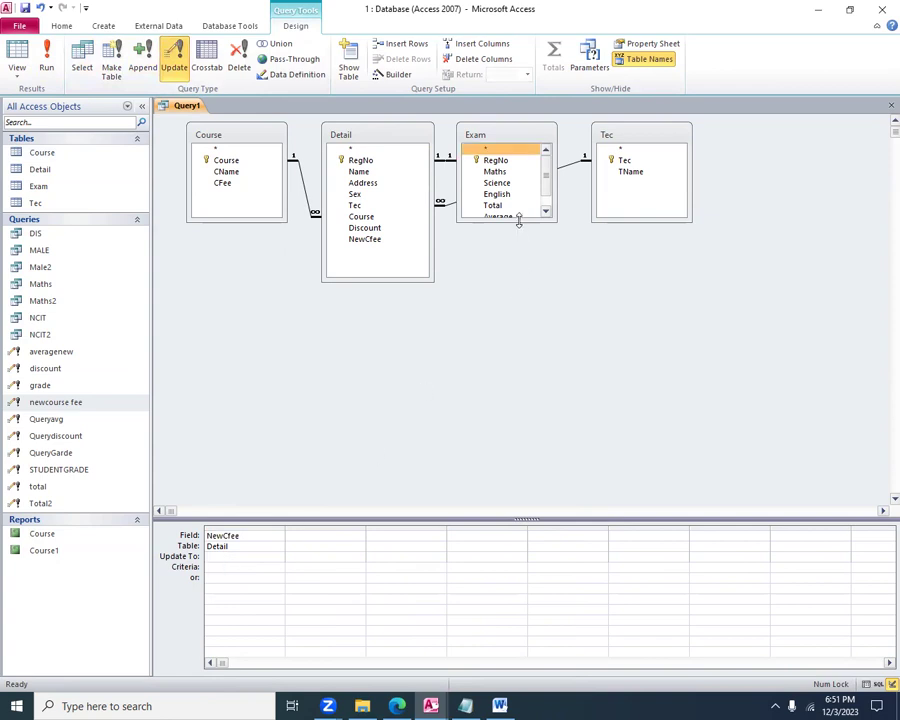
pyautogui.moveTo(519, 220); pyautogui.dragTo(511, 271)
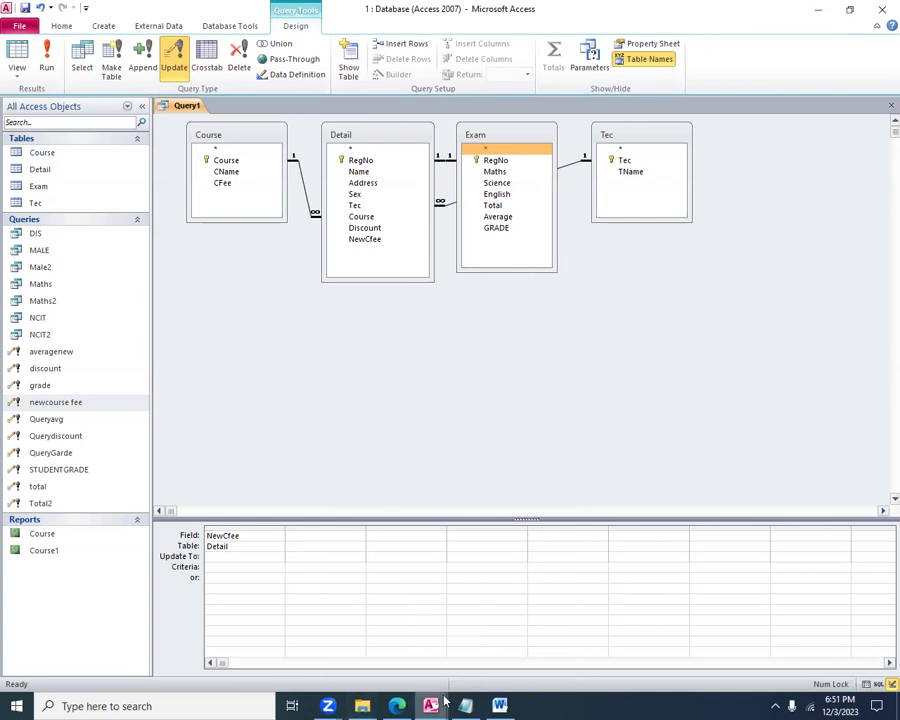
pyautogui.click(397, 706)
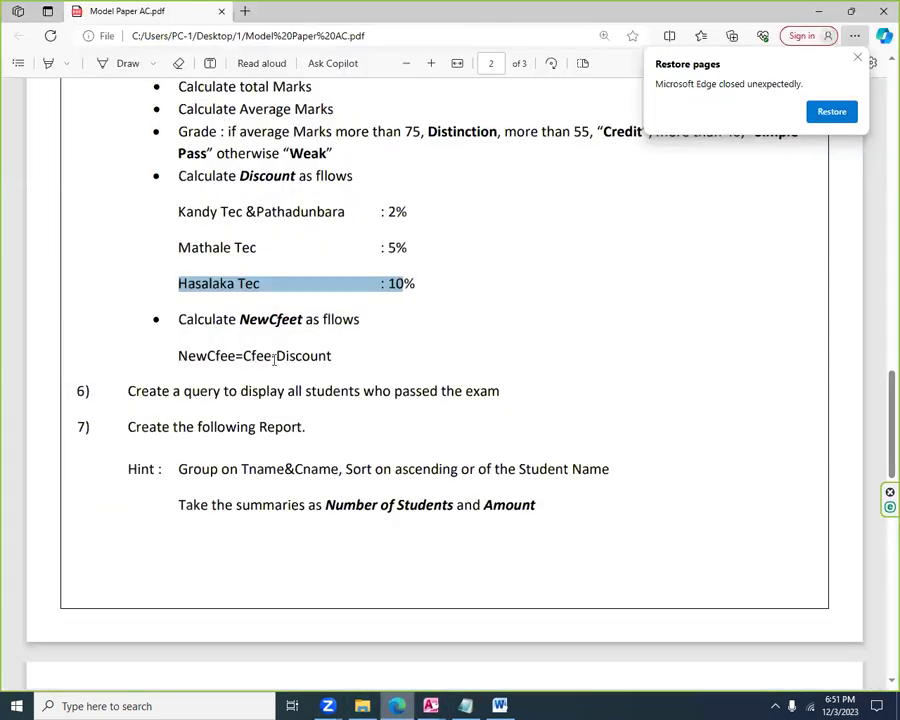
pyautogui.click(818, 11)
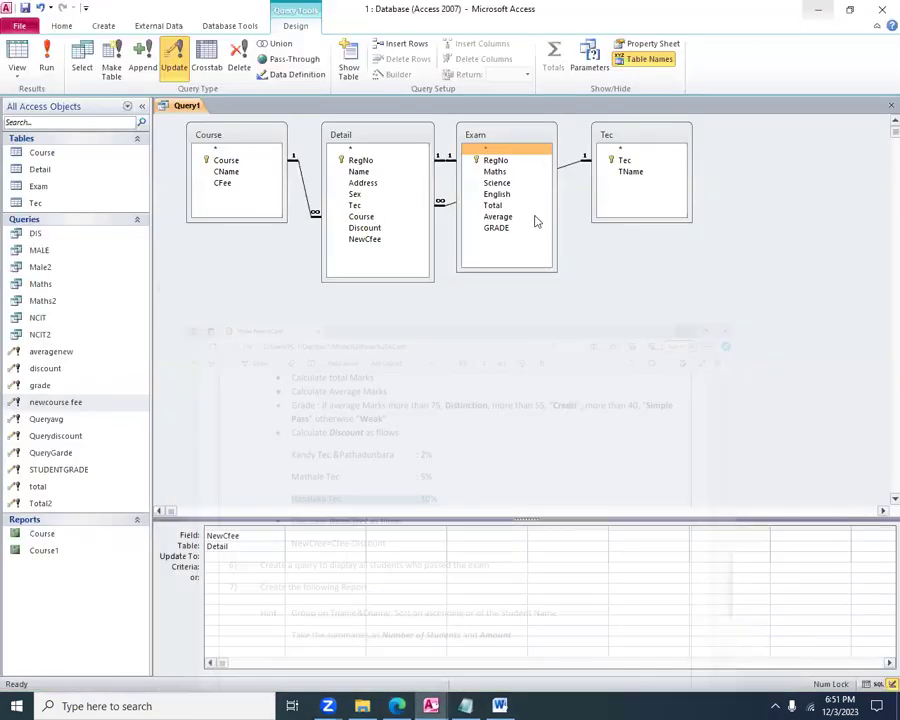
# Set the Update To expression for NewCfee to [CFee]-[Discount]
pyautogui.click(227, 559)
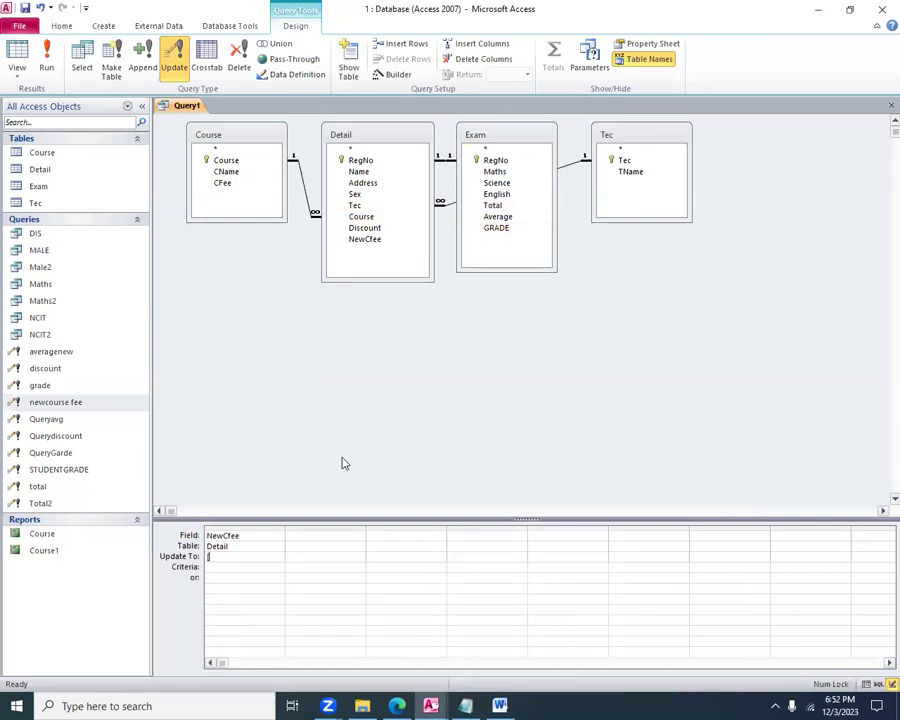
pyautogui.write('[CFee]-[')
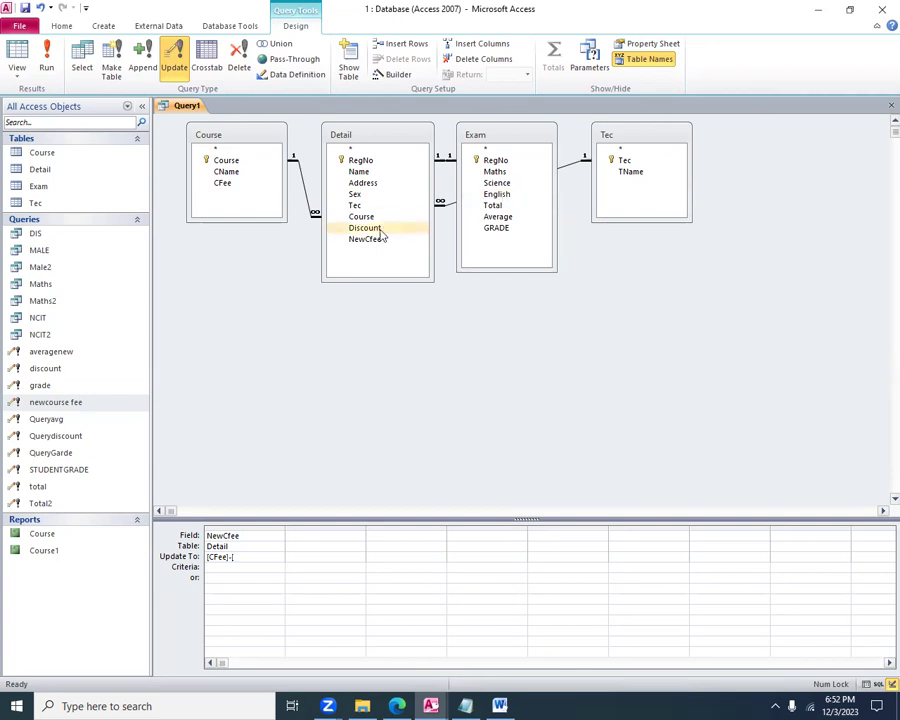
pyautogui.moveTo(380, 230); pyautogui.dragTo(258, 530)
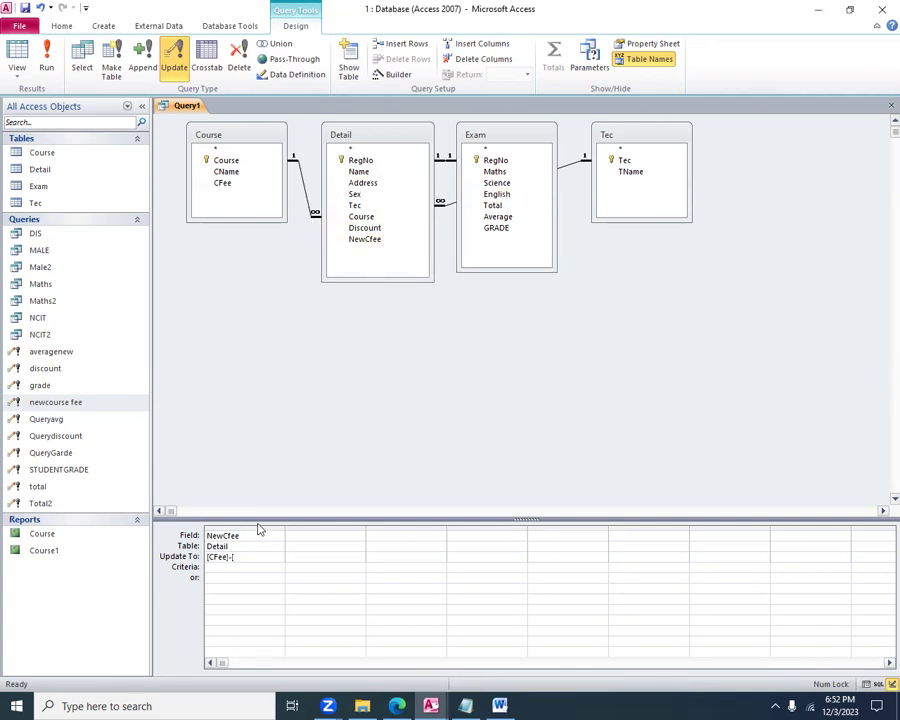
pyautogui.write('Dis')
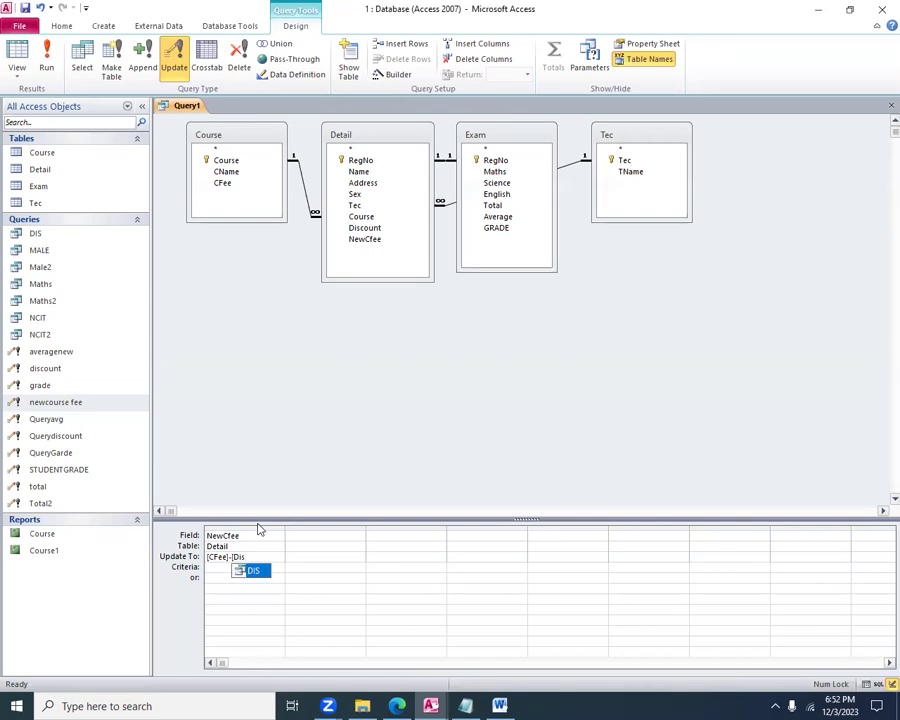
pyautogui.write('count')
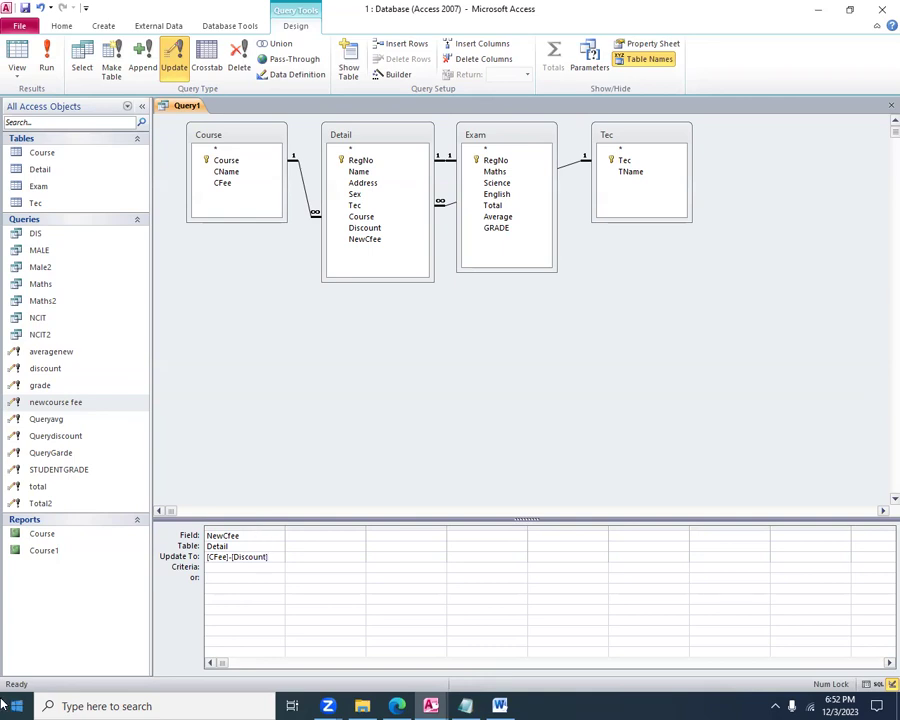
# Run the update query on the Detail records and save it as Query1
pyautogui.click(46, 58)
pyautogui.click(416, 397)
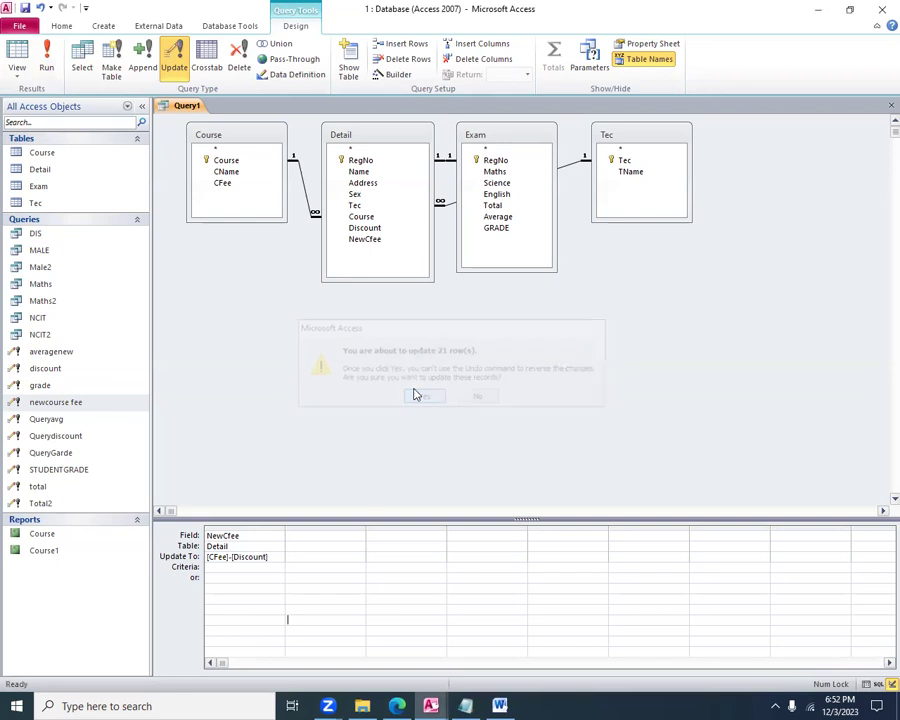
pyautogui.click(25, 7)
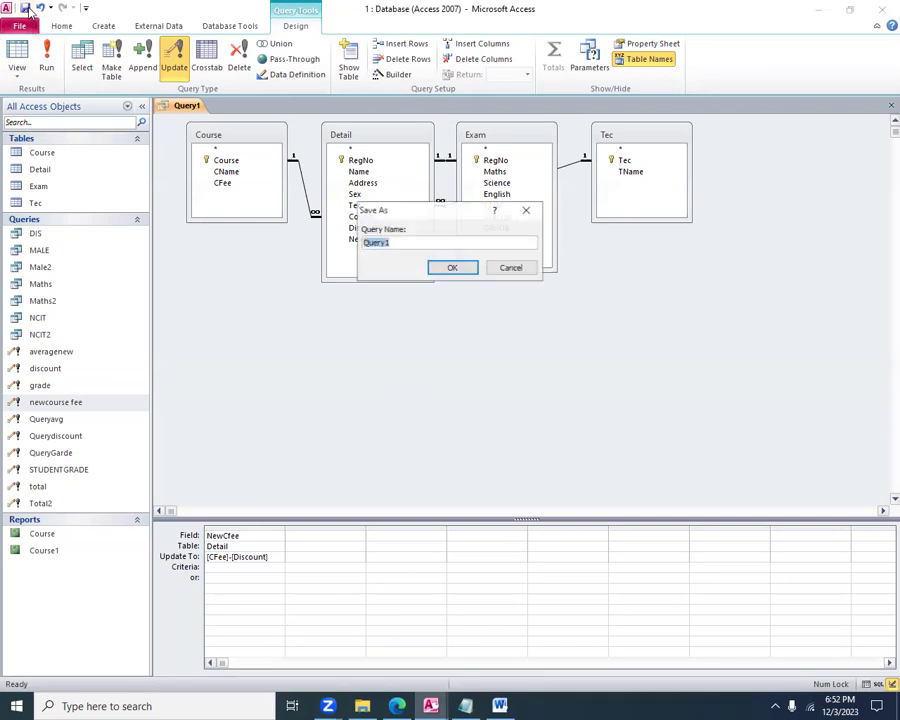
pyautogui.click(453, 268)
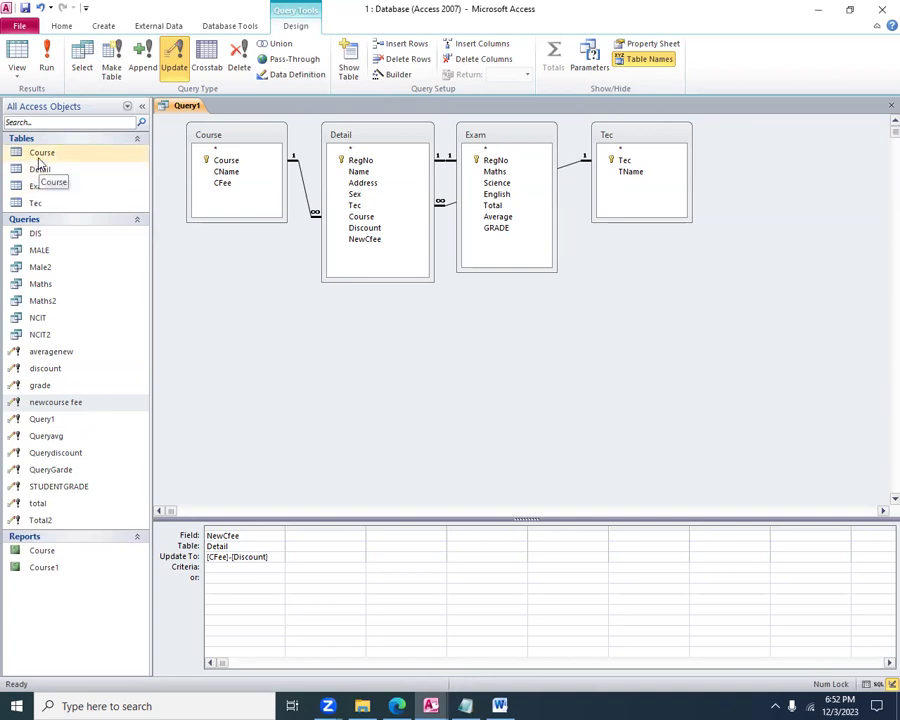
# Open the Exam and Detail tables to examine the Discount and NewCfee values in Detail
pyautogui.rightClick(34, 190)
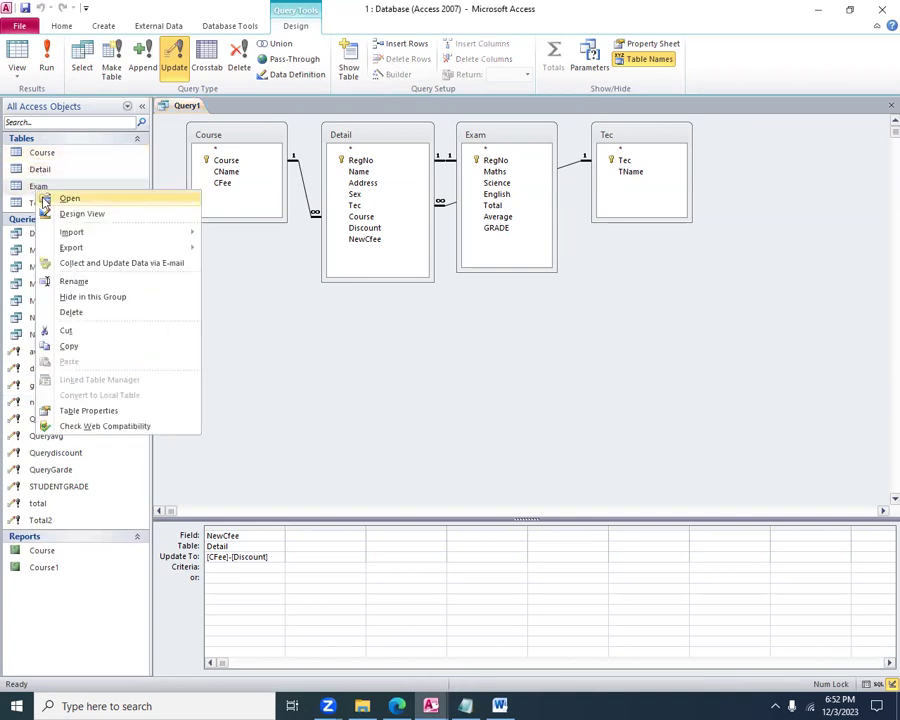
pyautogui.click(62, 196)
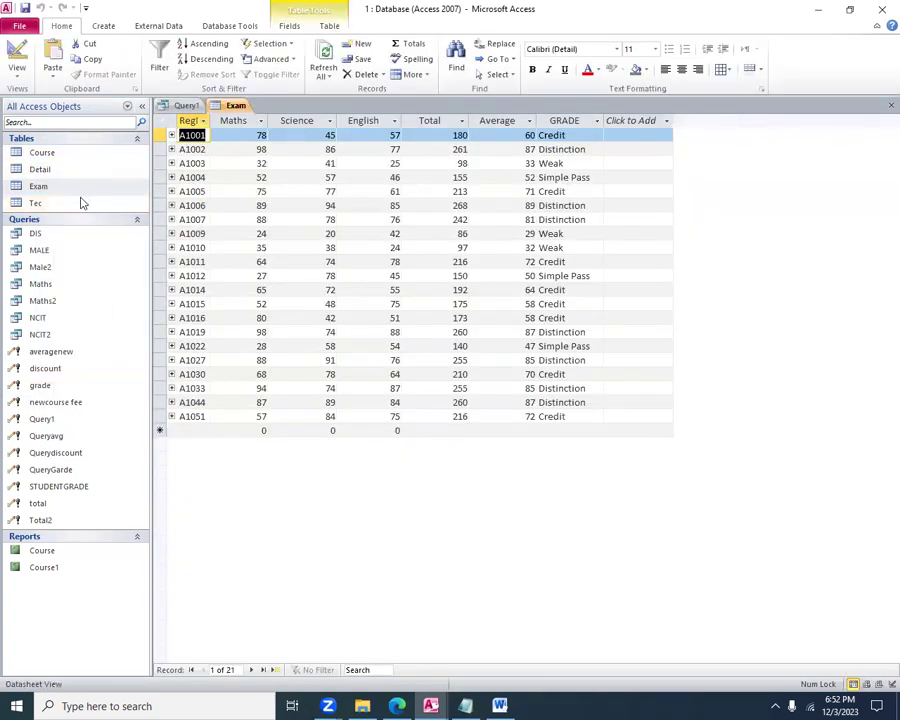
pyautogui.rightClick(36, 170)
pyautogui.click(66, 178)
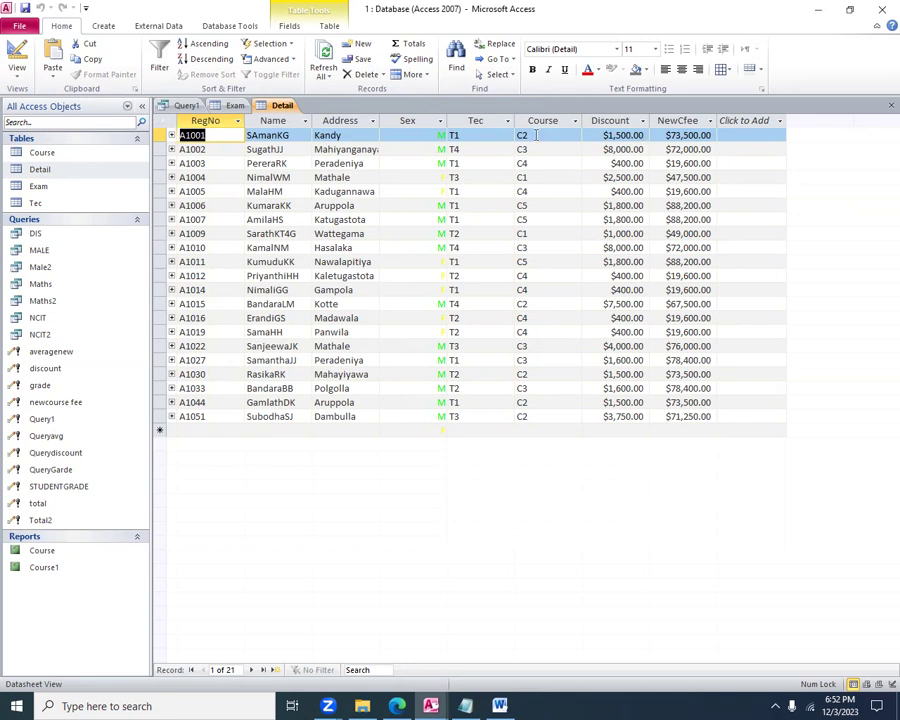
# Close the Exam table and Query1, keeping the Detail table open
pyautogui.click(190, 105)
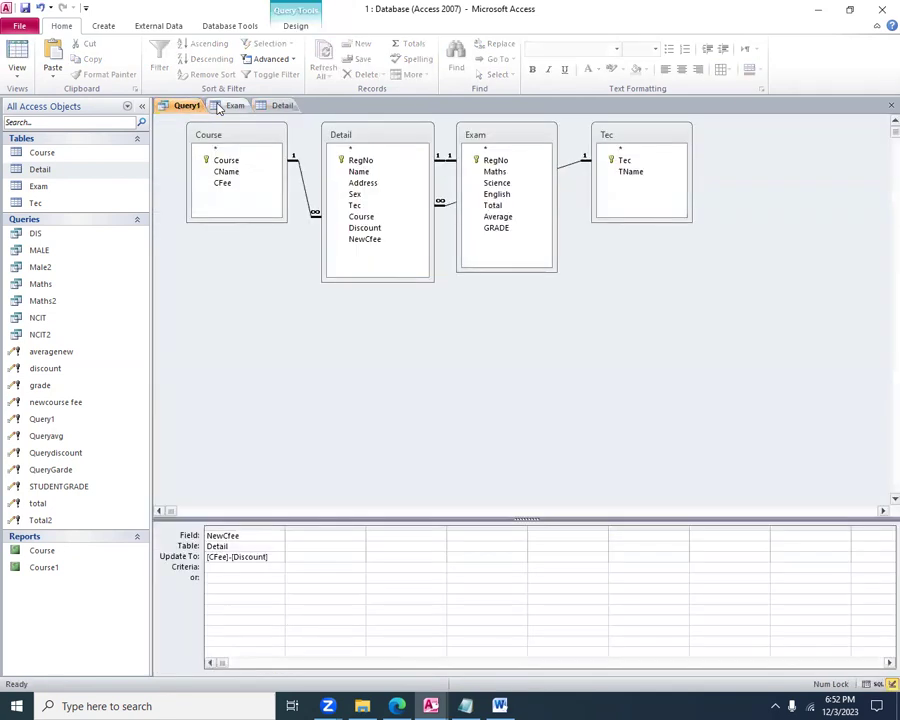
pyautogui.click(230, 106)
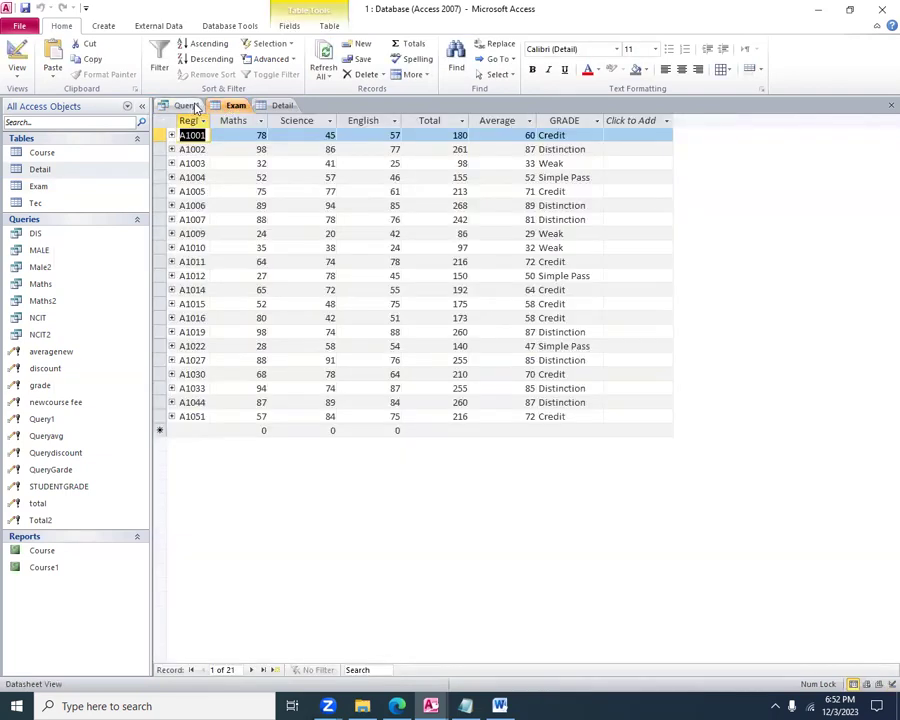
pyautogui.rightClick(231, 106)
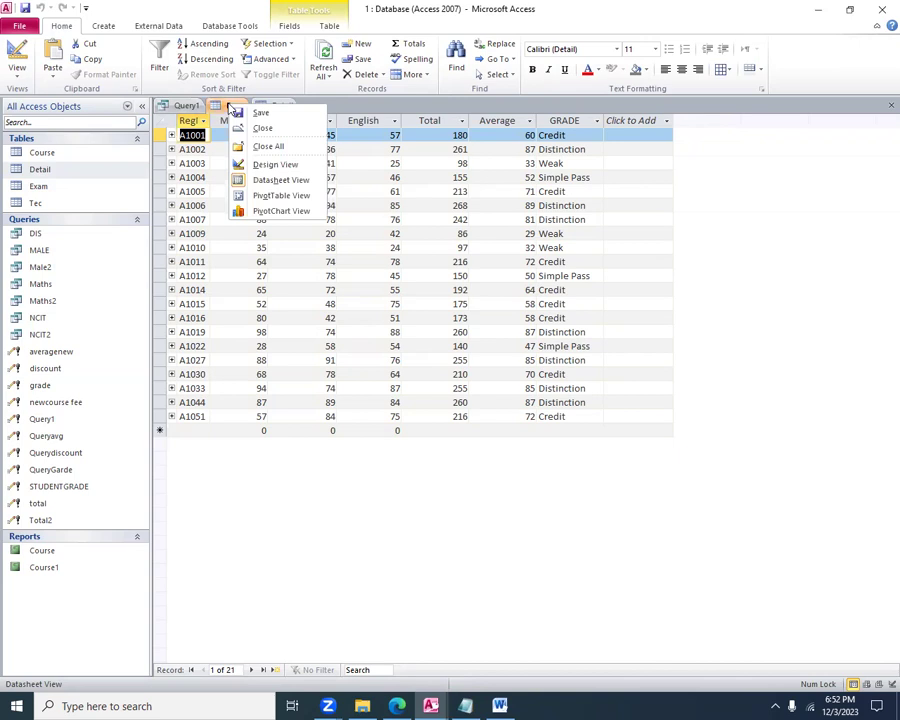
pyautogui.click(250, 128)
pyautogui.rightClick(187, 105)
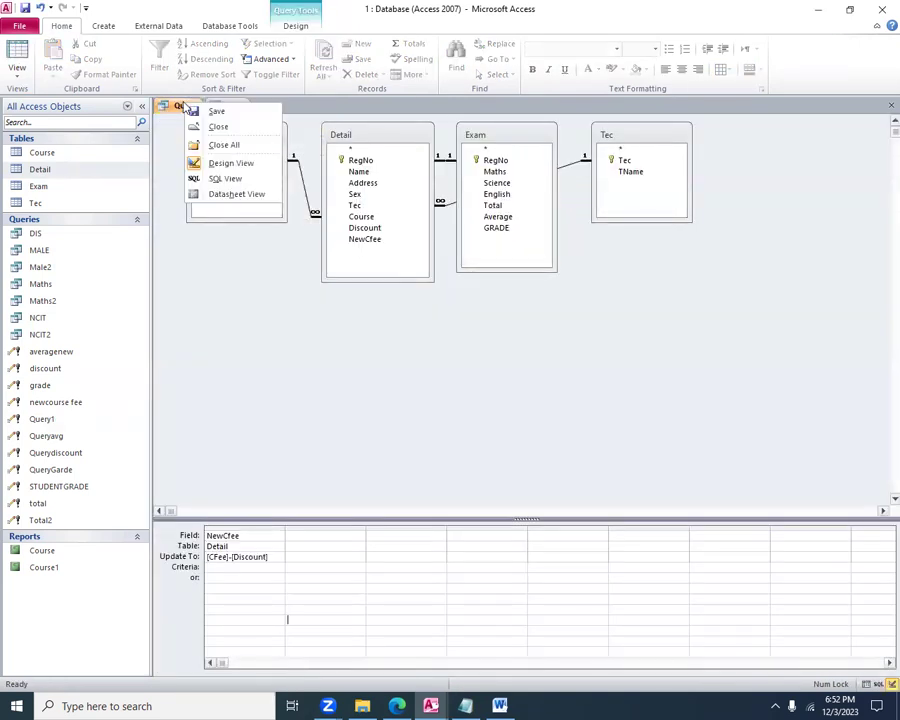
pyautogui.click(214, 127)
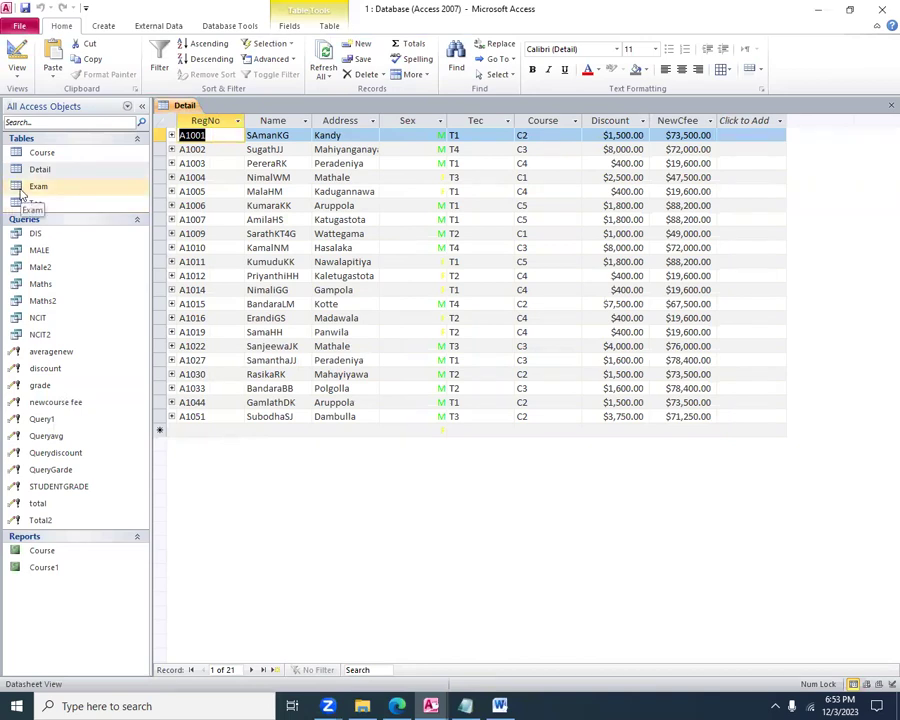
# Open the Course table and compare the Electrical and Electronic CFee with Discount and NewCfee in the first two Detail records
pyautogui.rightClick(70, 153)
pyautogui.click(74, 162)
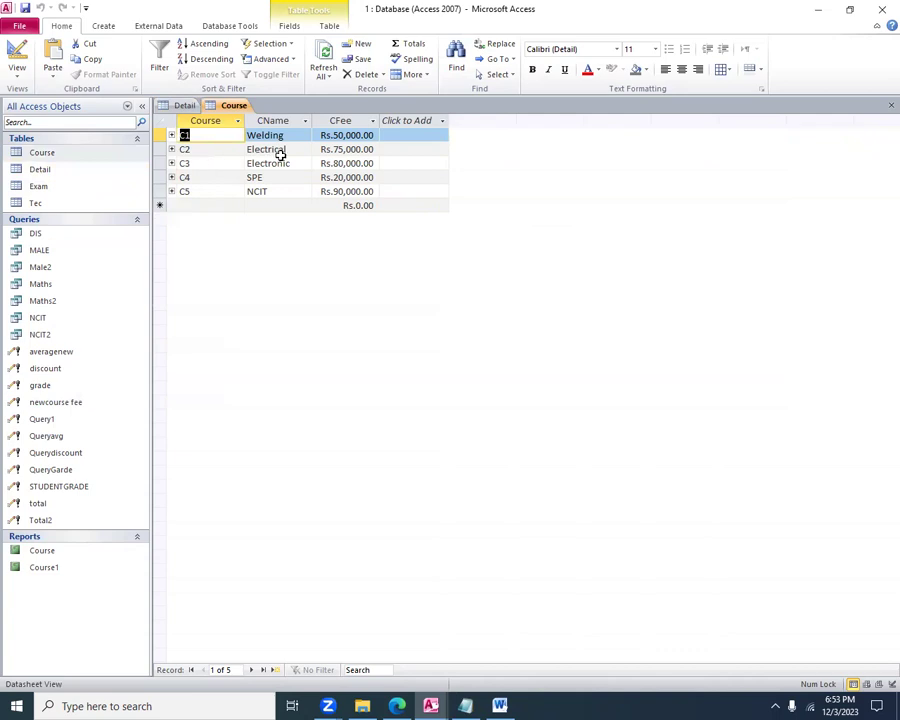
pyautogui.moveTo(337, 149); pyautogui.dragTo(400, 150)
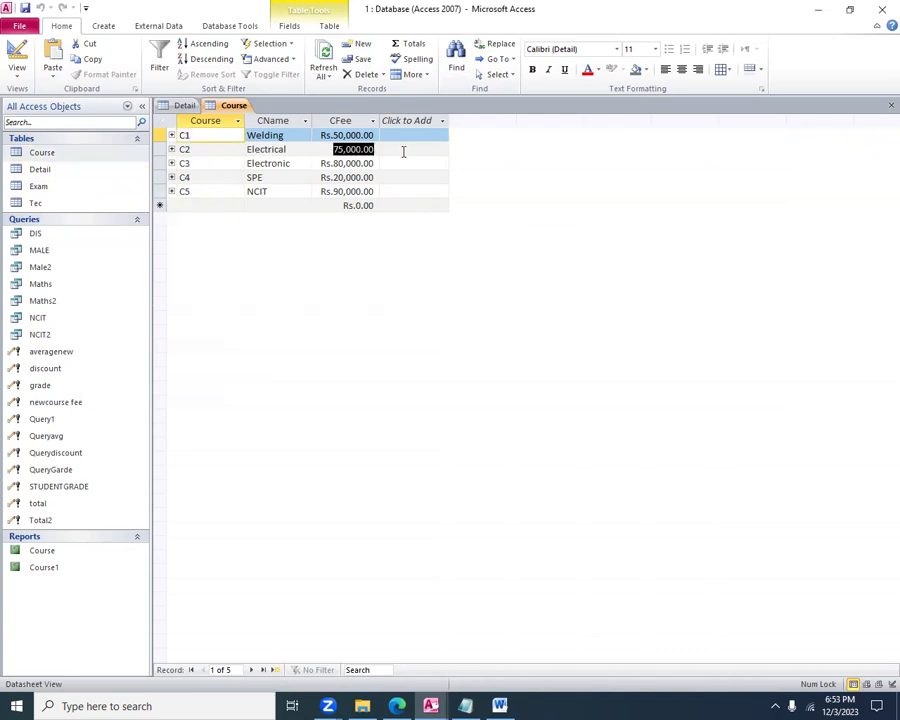
pyautogui.click(162, 105)
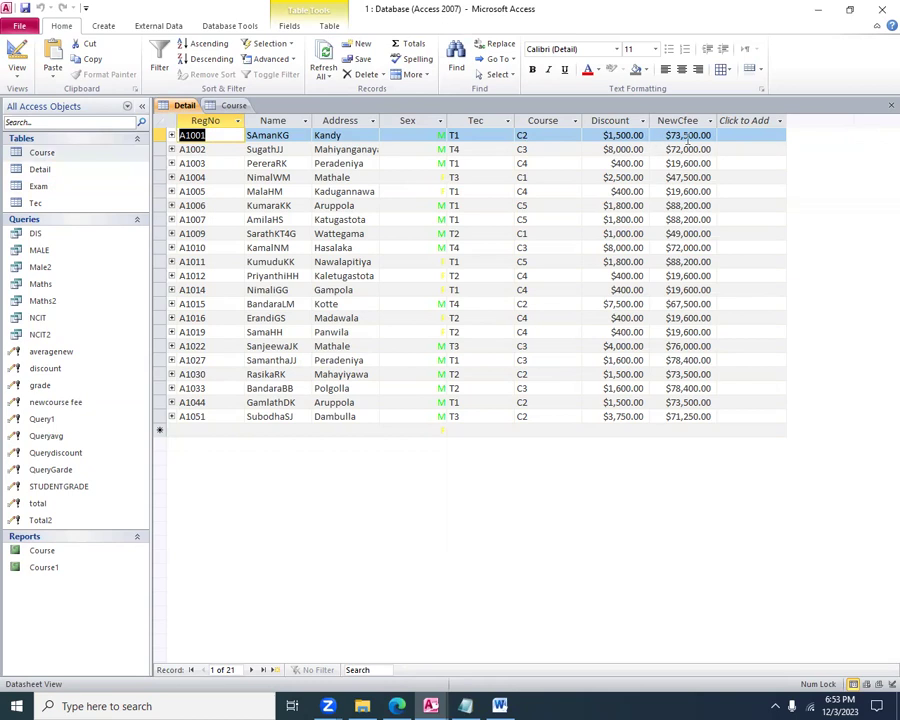
pyautogui.click(232, 106)
pyautogui.click(189, 107)
pyautogui.click(230, 106)
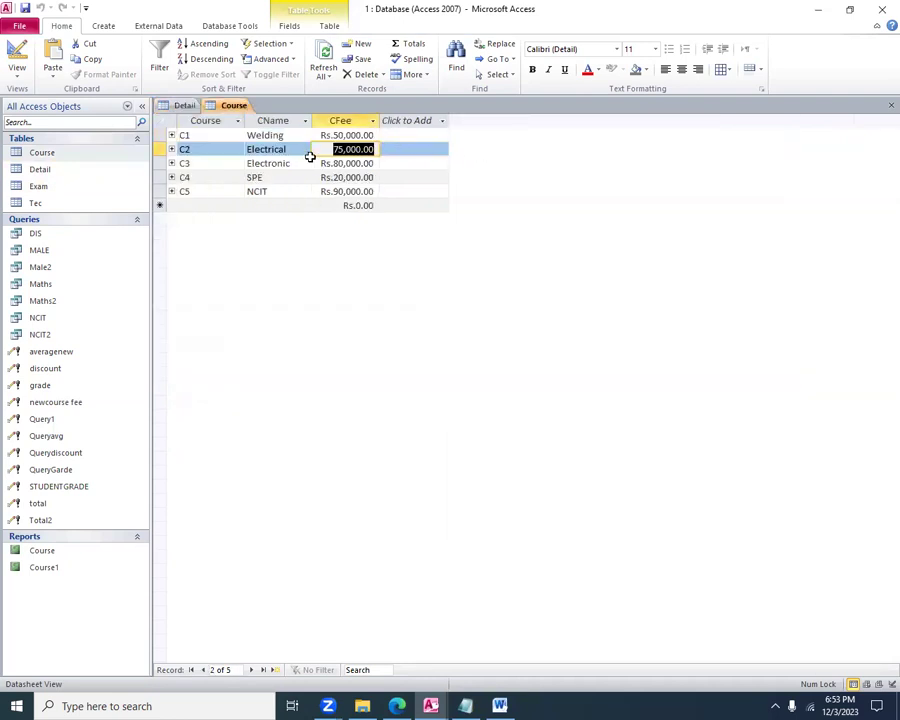
pyautogui.press('Down')
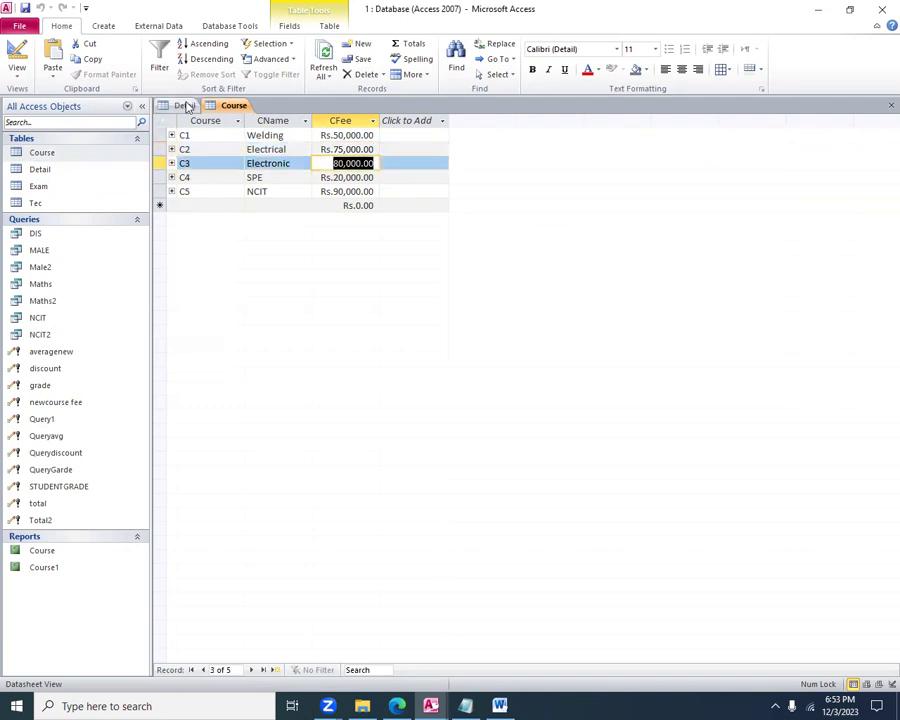
pyautogui.click(186, 105)
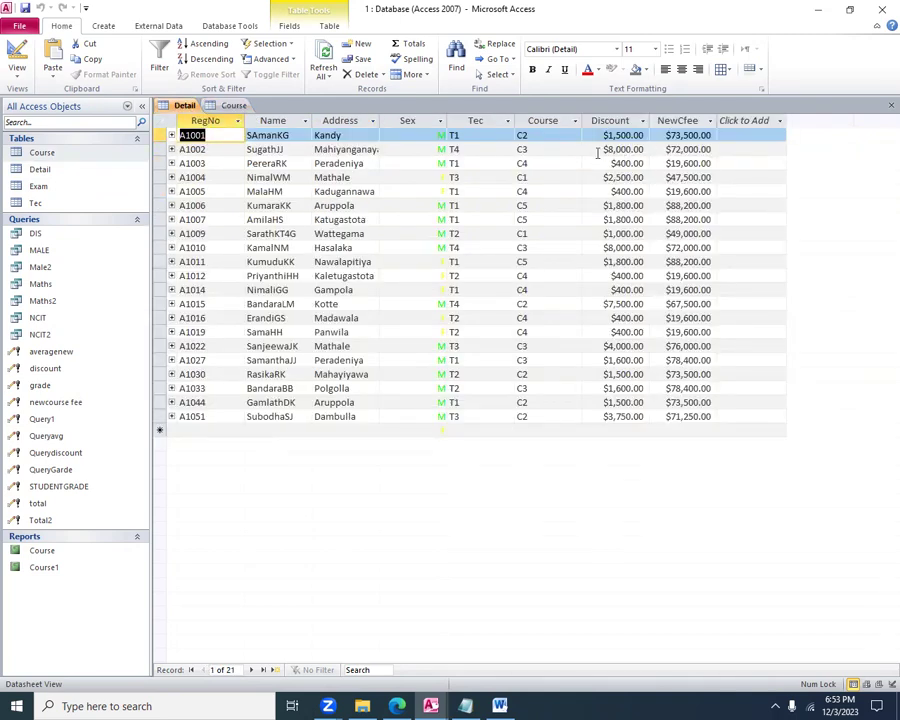
pyautogui.click(690, 149)
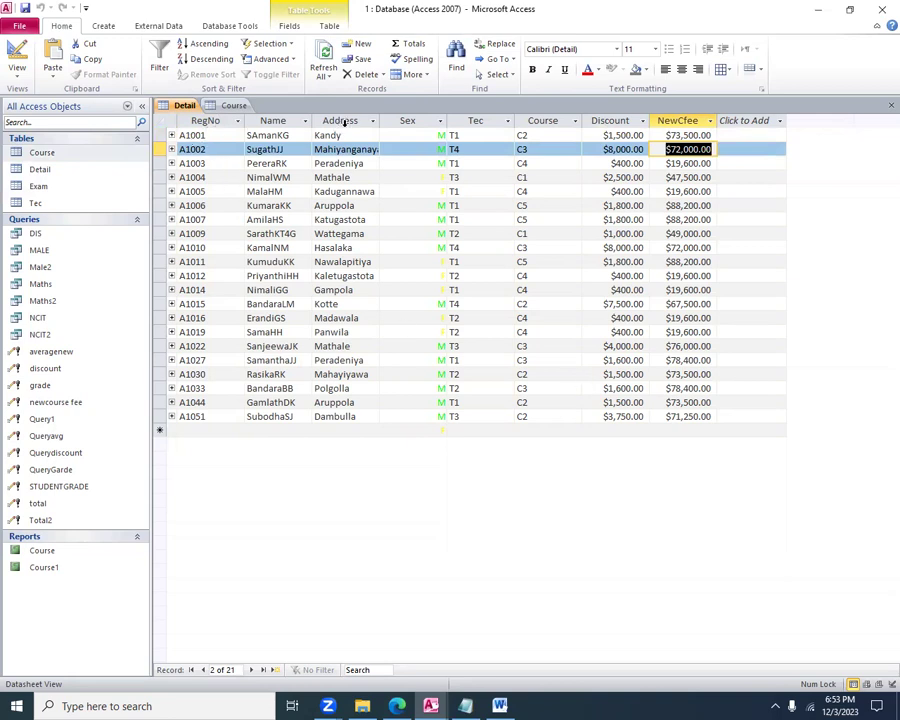
# Add a Total row to the Detail table, save its layout, and close the Detail and Course tables
pyautogui.click(412, 44)
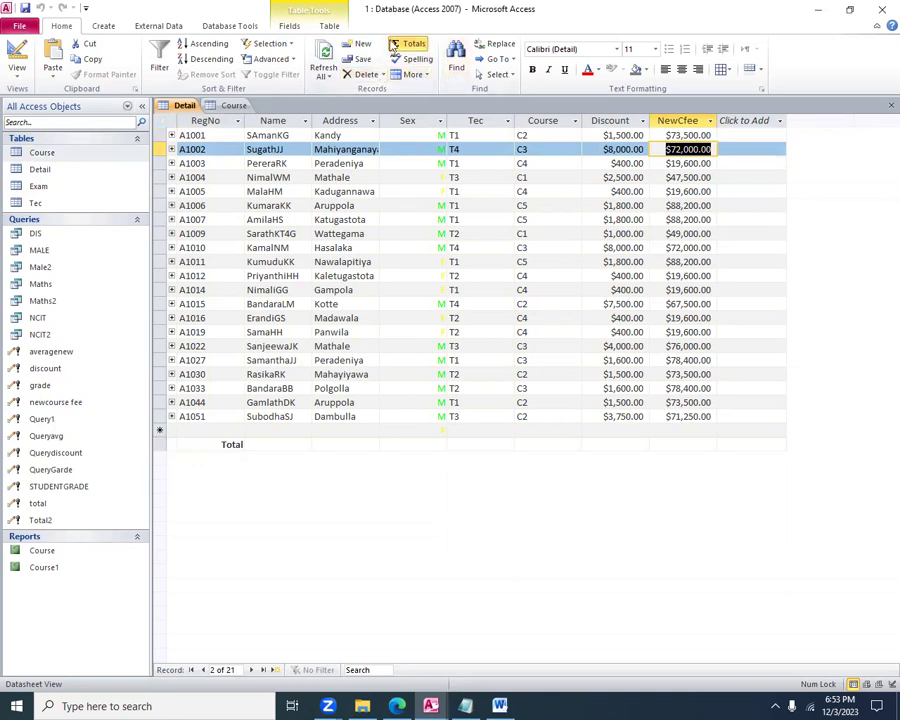
pyautogui.click(891, 105)
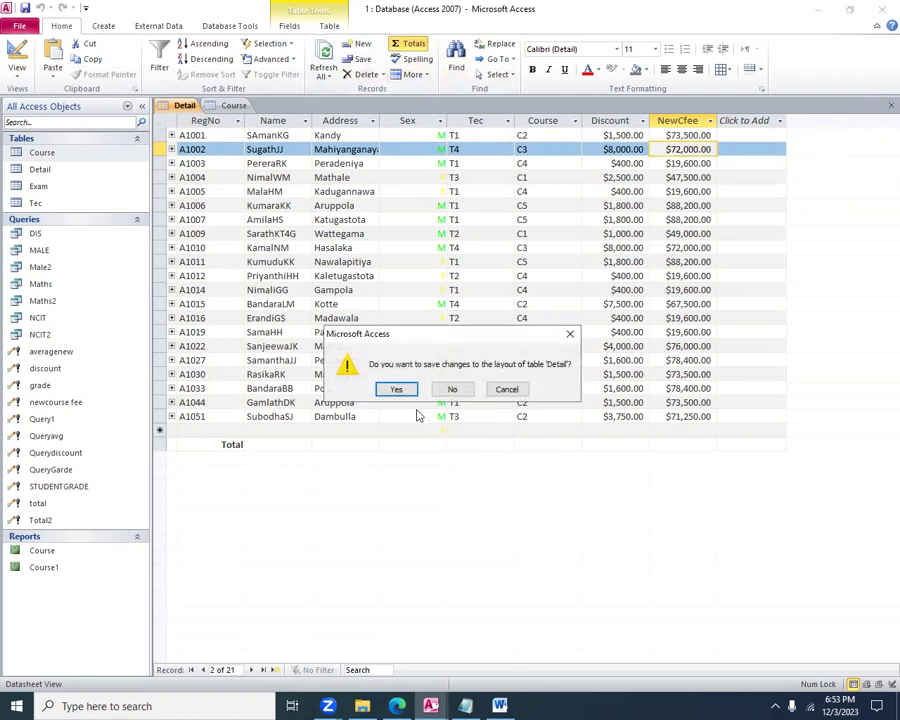
pyautogui.click(397, 389)
pyautogui.click(891, 105)
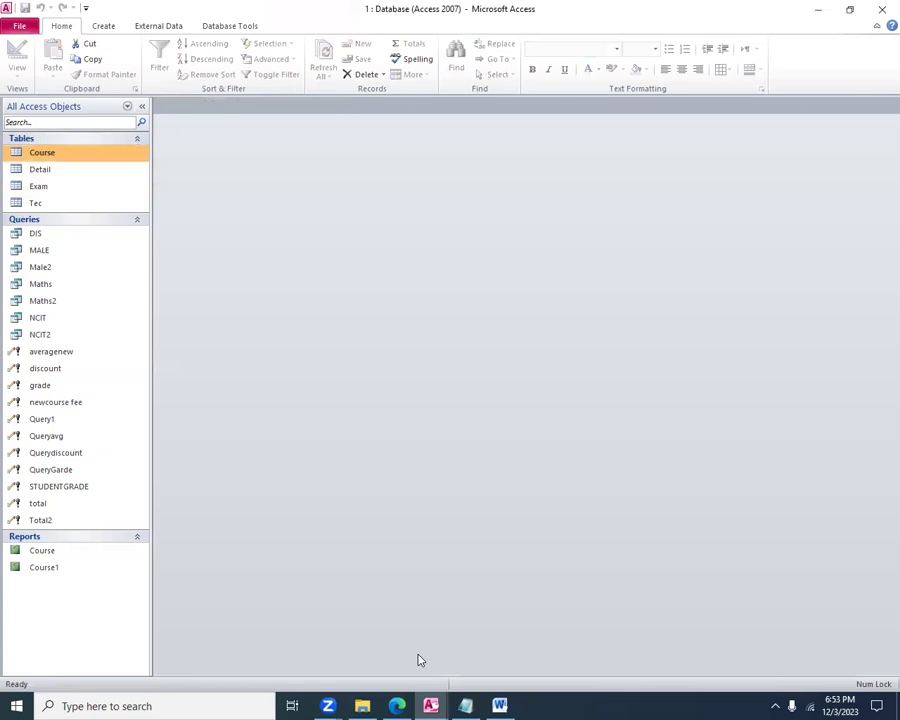
# Switch to Model Paper AC.pdf in Edge and examine question 6 together with the grade thresholds given in question 5
pyautogui.hotkey('alt', 'Tab')
pyautogui.scroll(-2, 293, 463)
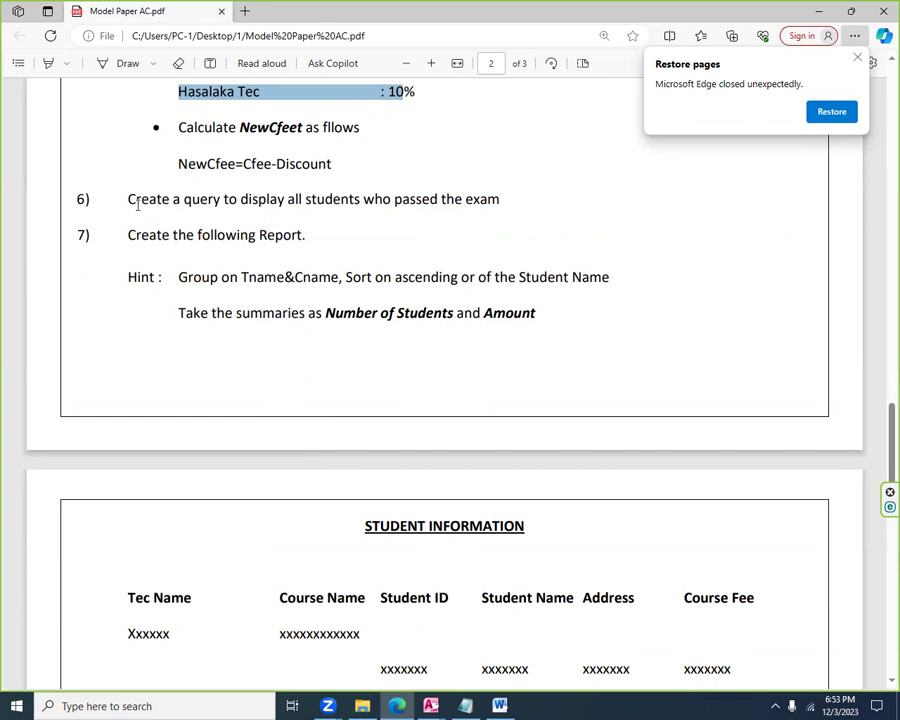
pyautogui.moveTo(137, 204); pyautogui.dragTo(486, 188)
pyautogui.moveTo(340, 170); pyautogui.dragTo(322, 184)
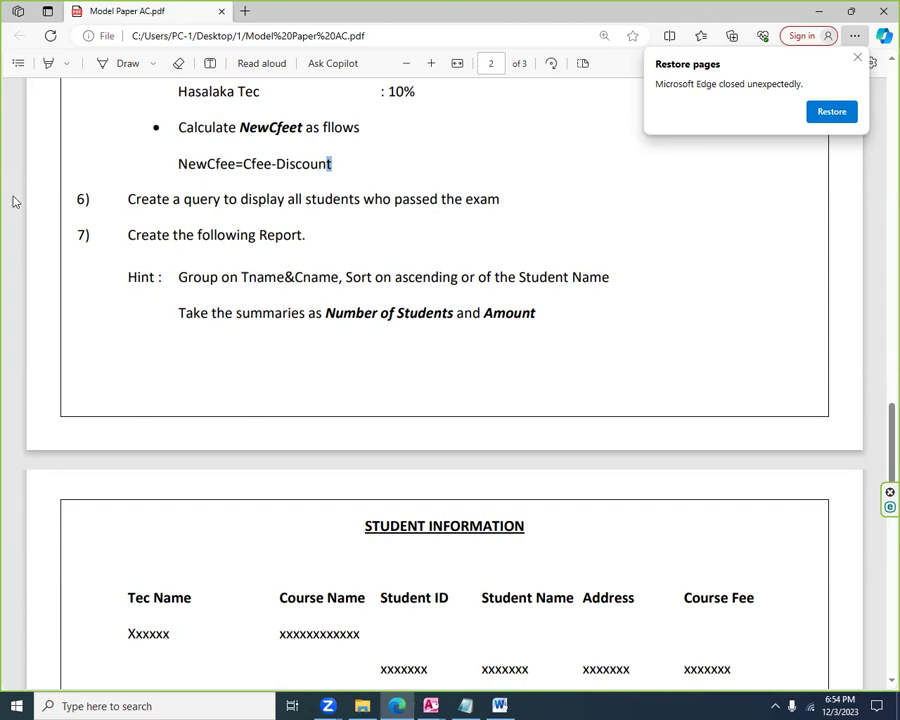
pyautogui.hotkey('alt', 'Tab')
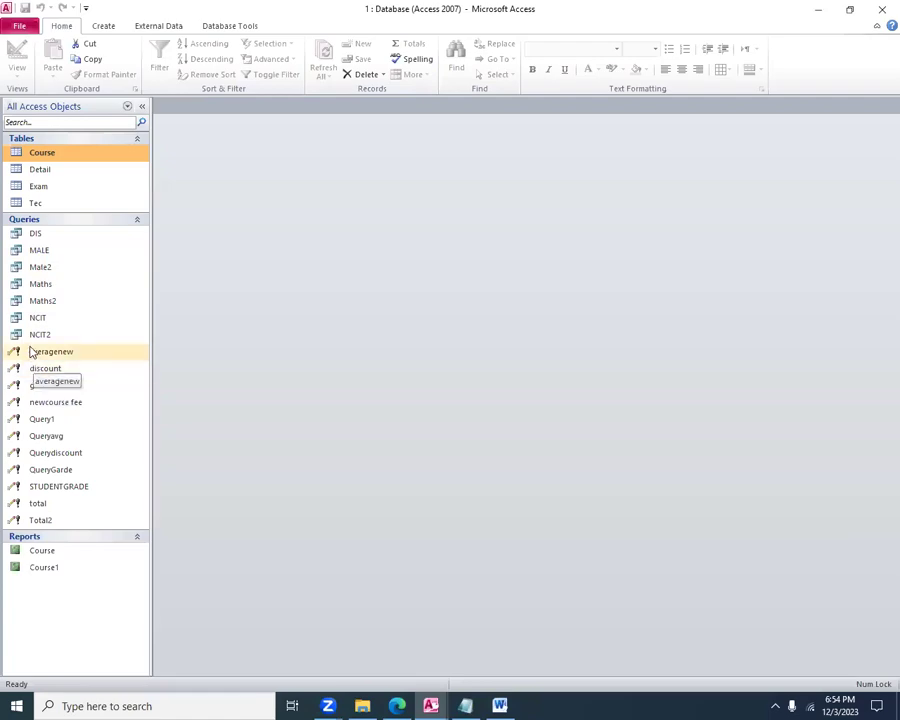
pyautogui.click(397, 706)
pyautogui.scroll(1, 400, 466)
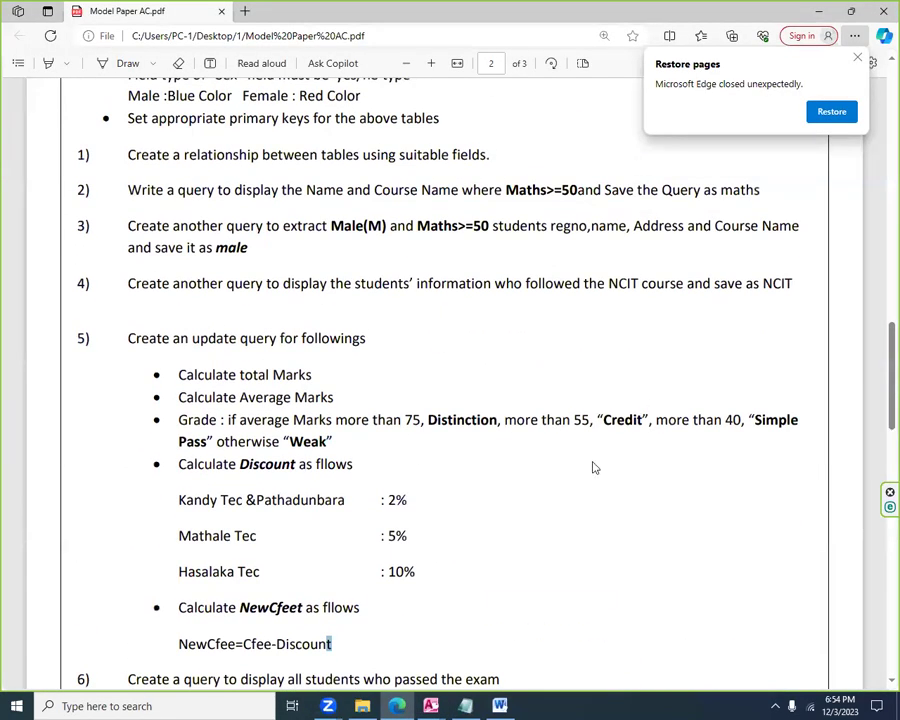
pyautogui.scroll(-2, 592, 460)
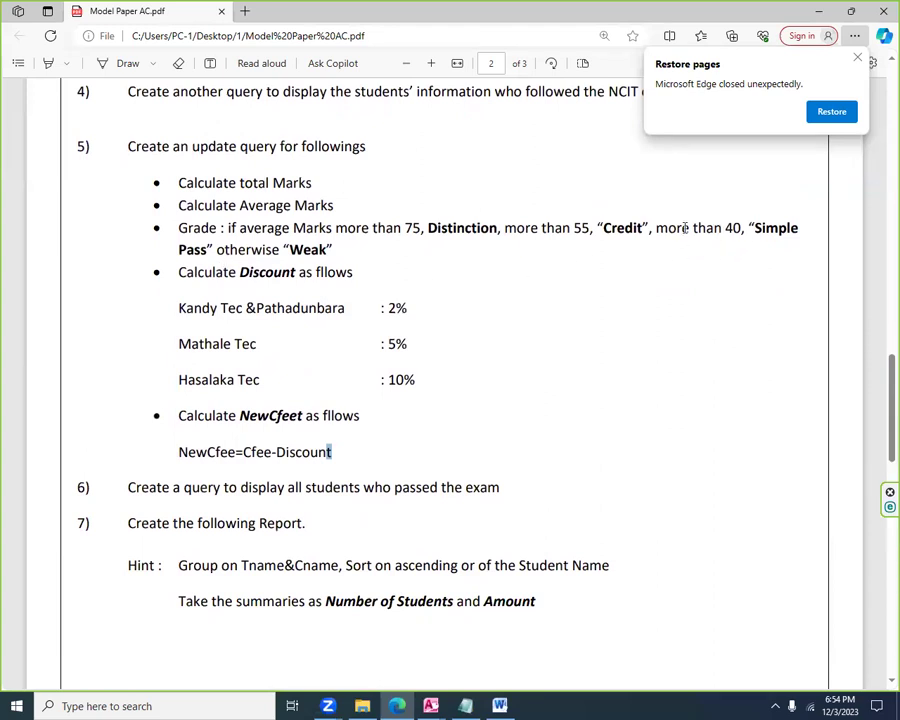
pyautogui.moveTo(685, 228); pyautogui.dragTo(748, 236)
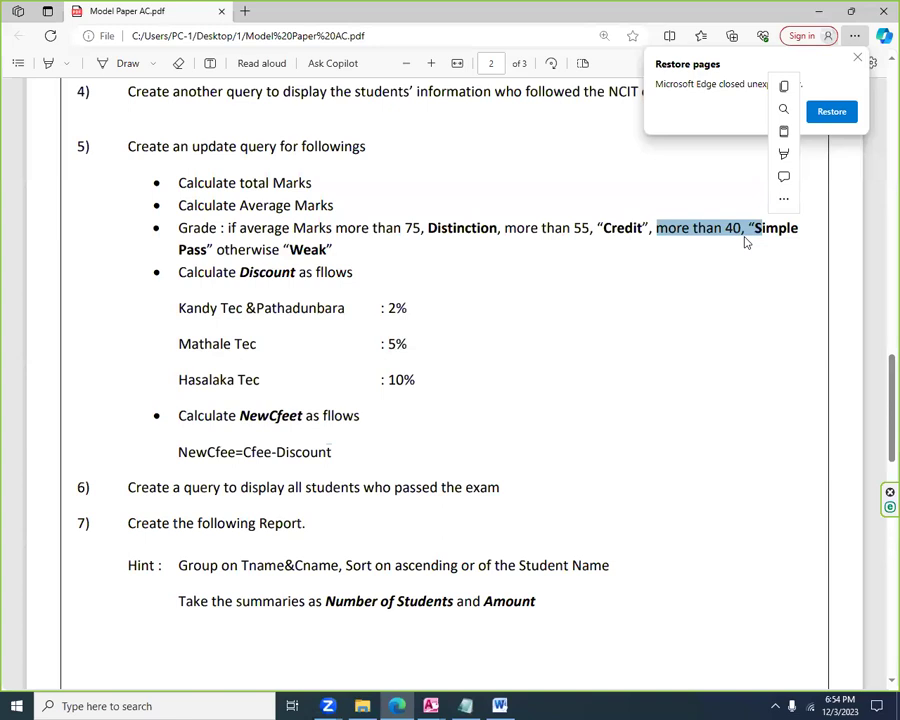
pyautogui.click(745, 237)
pyautogui.moveTo(603, 228); pyautogui.dragTo(150, 233)
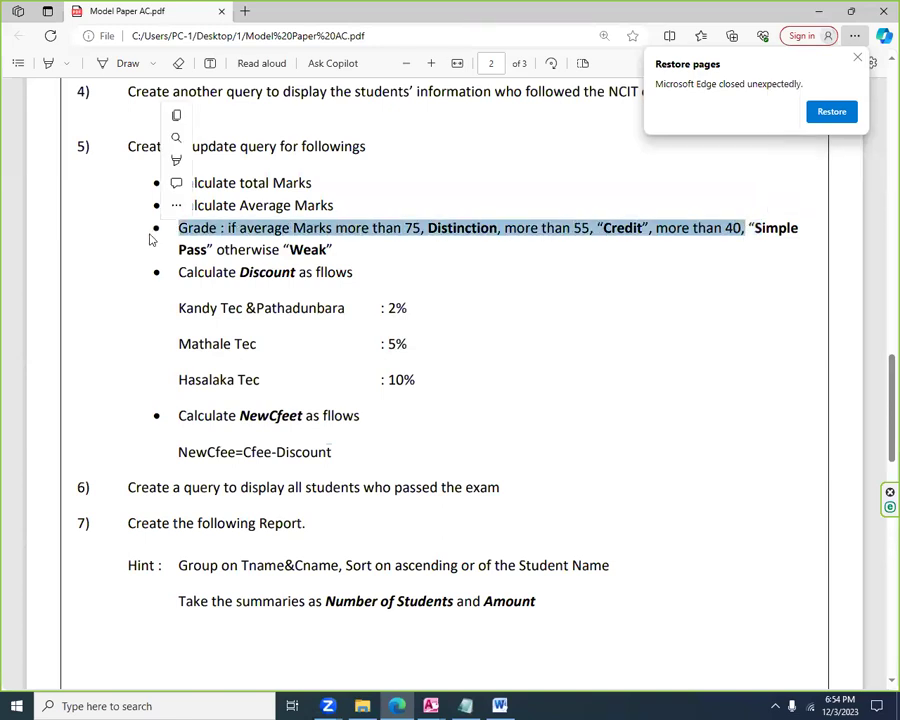
pyautogui.click(745, 231)
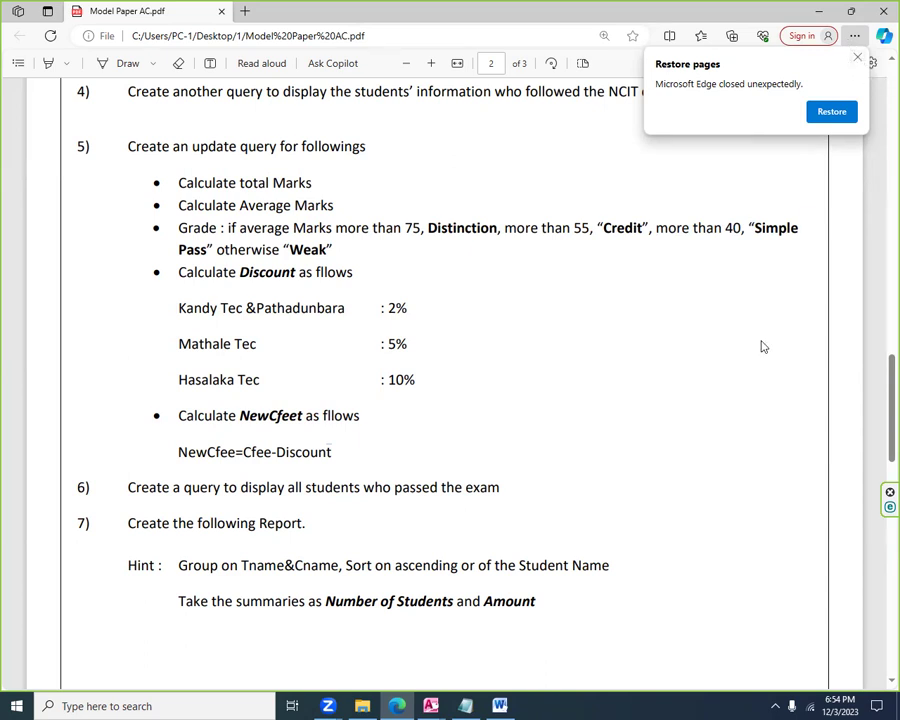
# Switch to Access and start a new query in design view containing the Course, Detail, Exam and Tec tables
pyautogui.click(422, 706)
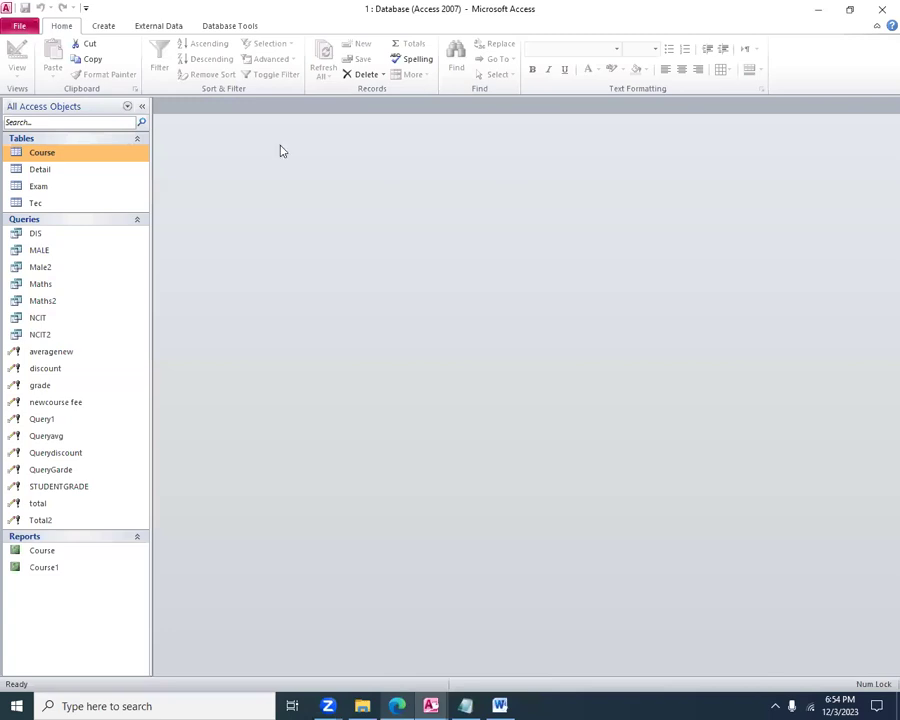
pyautogui.click(104, 26)
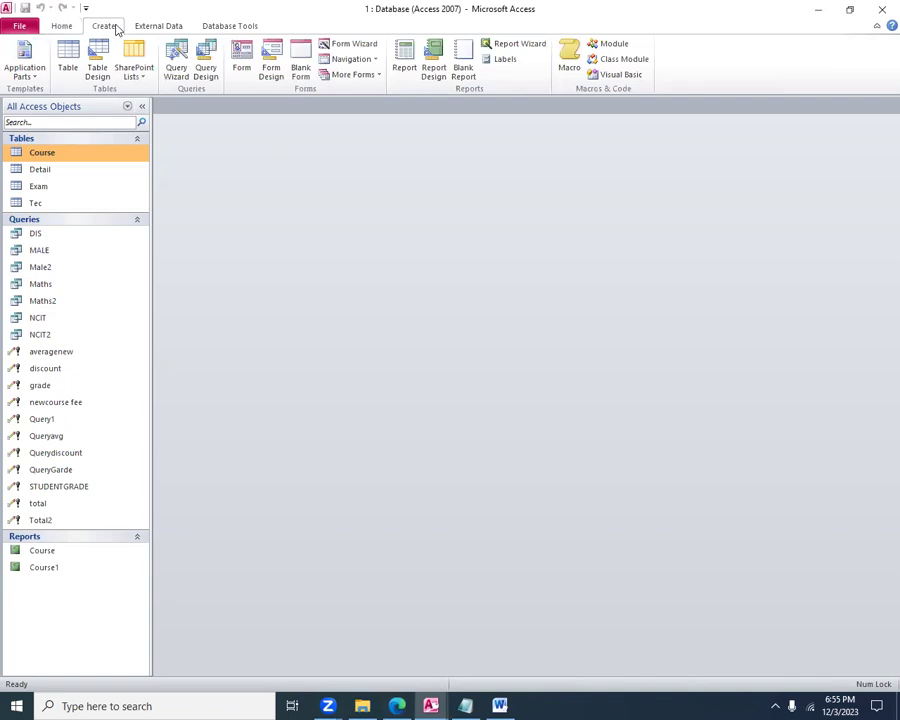
pyautogui.click(206, 68)
pyautogui.moveTo(416, 478); pyautogui.dragTo(463, 210)
pyautogui.moveTo(458, 334); pyautogui.dragTo(400, 236)
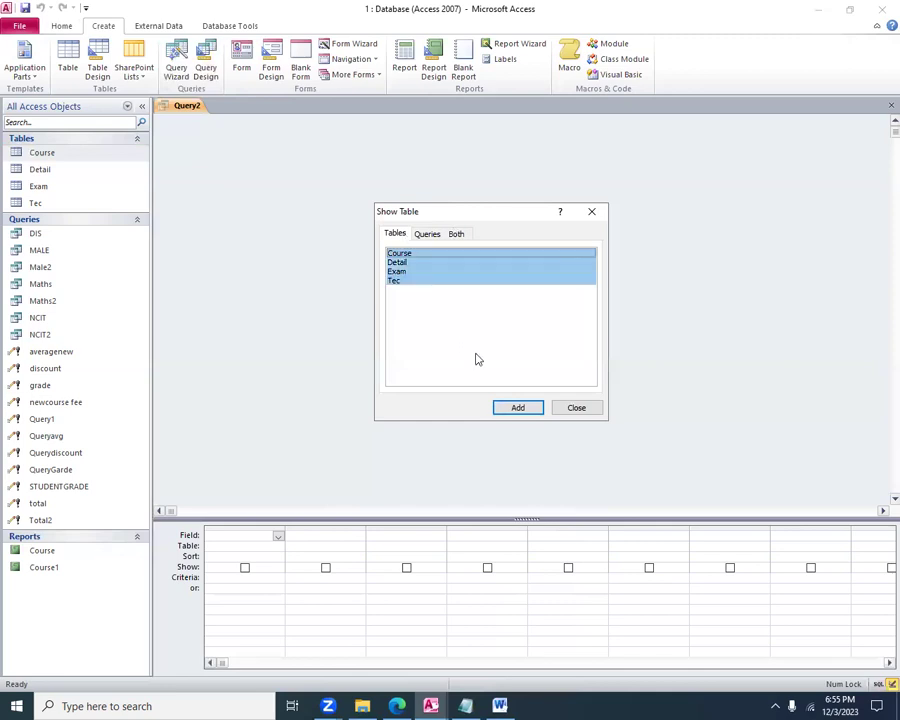
pyautogui.click(535, 416)
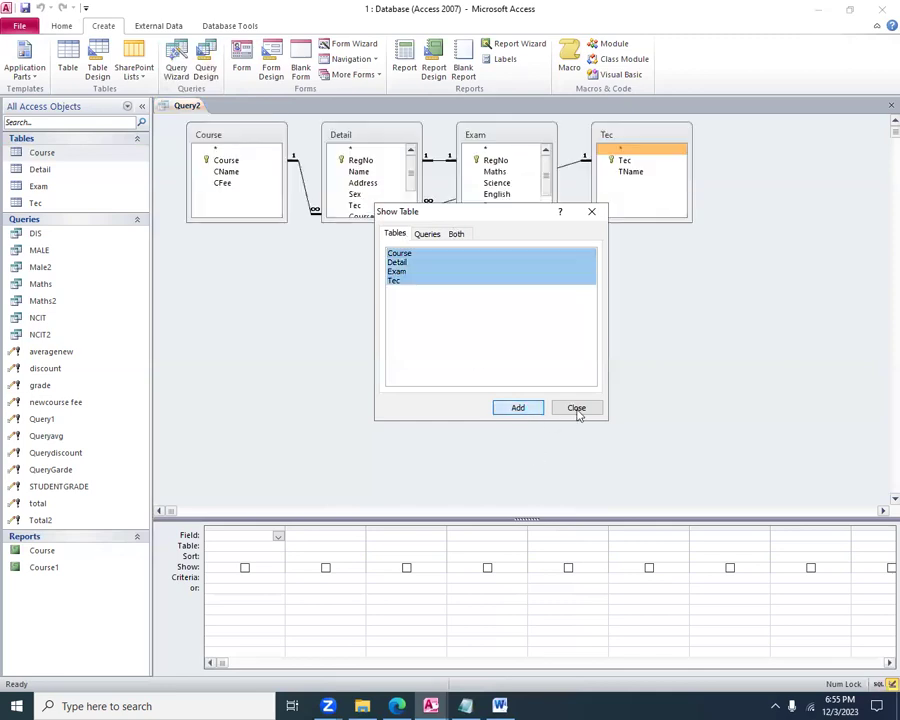
pyautogui.click(591, 211)
# Add the RegNo, Name, Address, Sex, Tec and Course fields from the Detail table to the query
pyautogui.moveTo(380, 218); pyautogui.dragTo(380, 294)
pyautogui.click(369, 164)
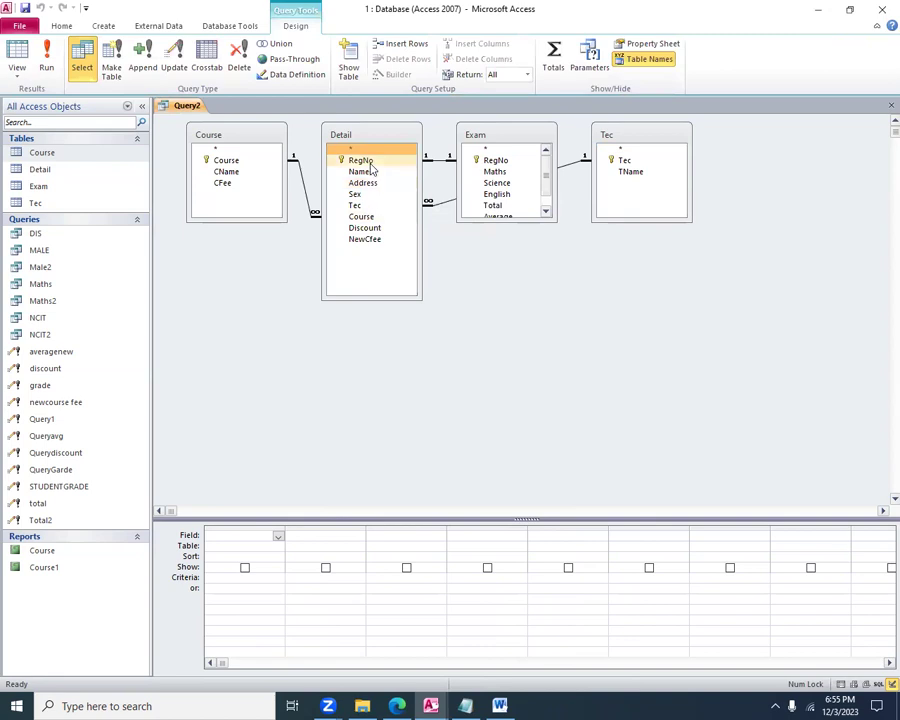
pyautogui.doubleClick(369, 162)
pyautogui.doubleClick(366, 172)
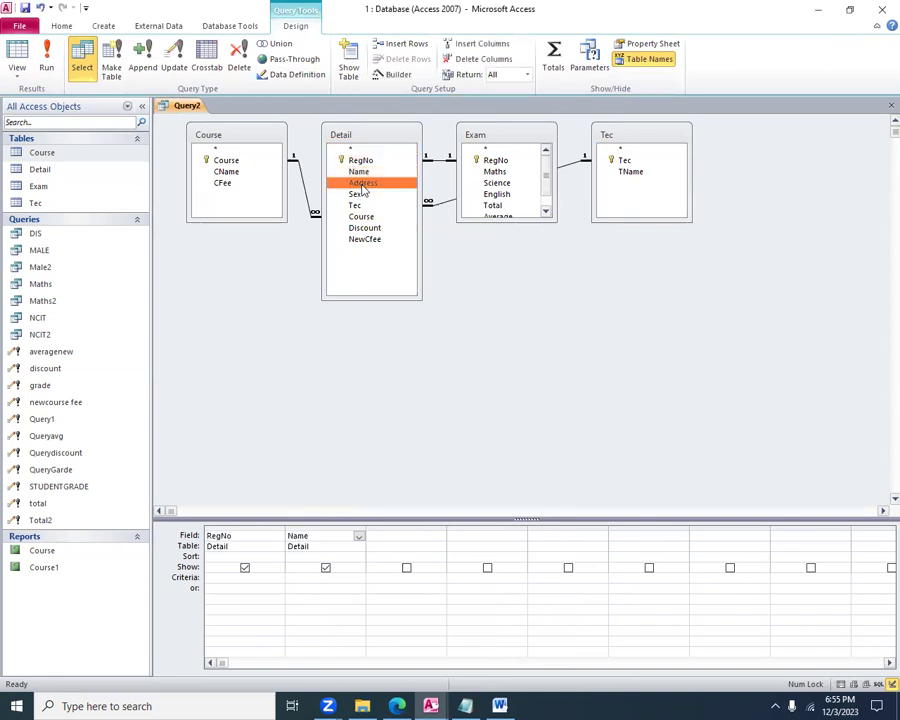
pyautogui.doubleClick(363, 183)
pyautogui.click(357, 194)
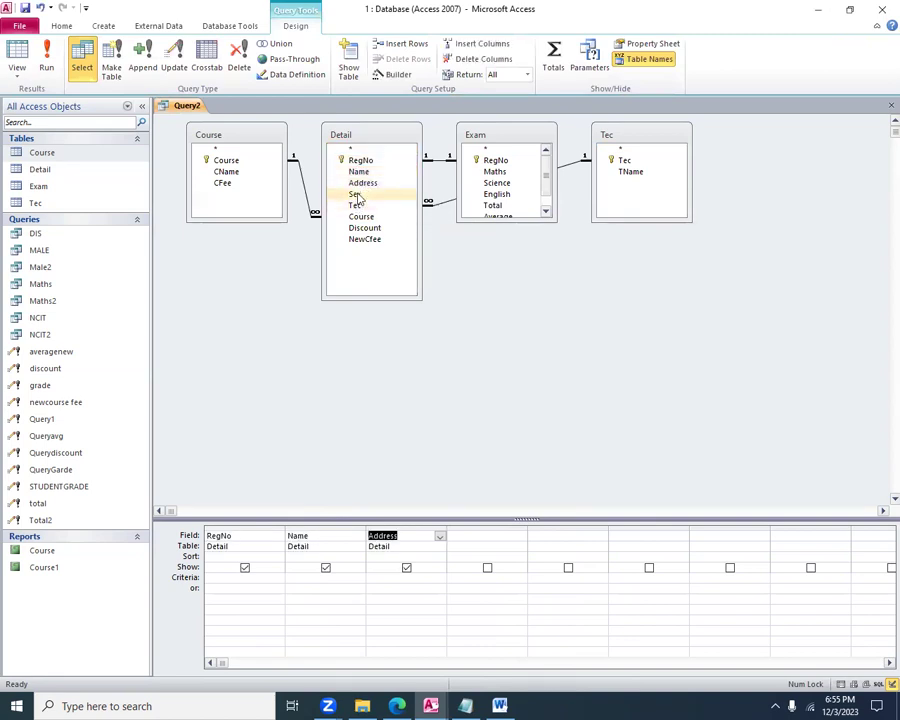
pyautogui.doubleClick(357, 195)
pyautogui.click(355, 206)
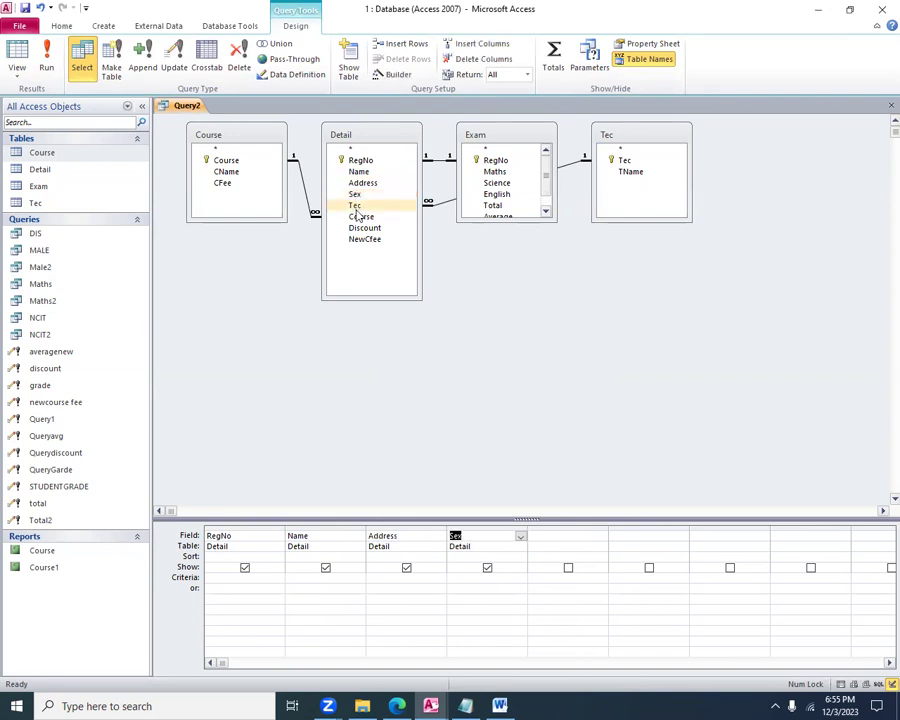
pyautogui.click(358, 206)
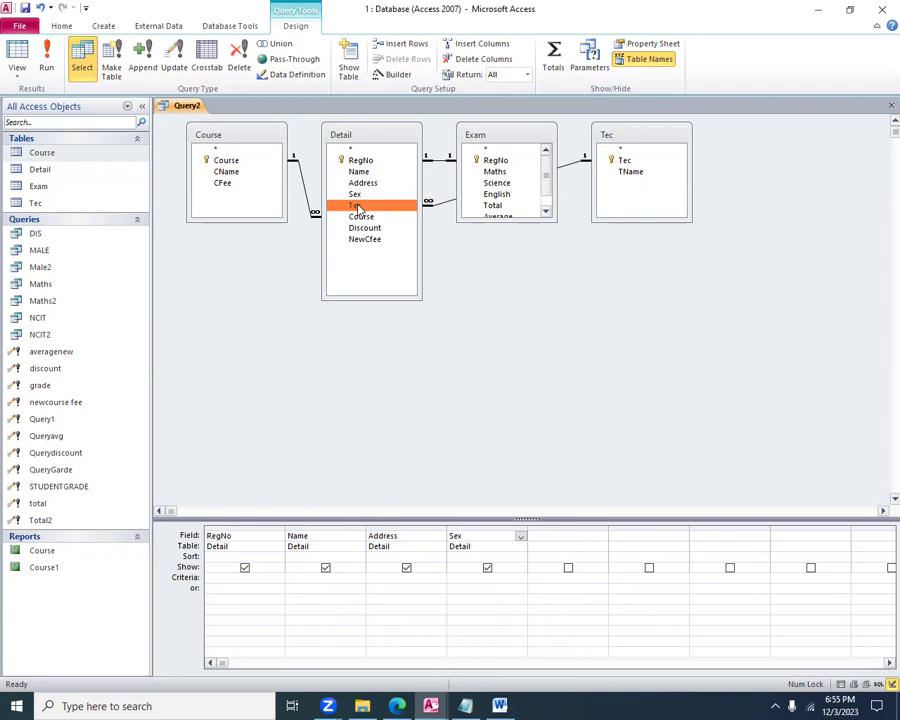
pyautogui.doubleClick(358, 206)
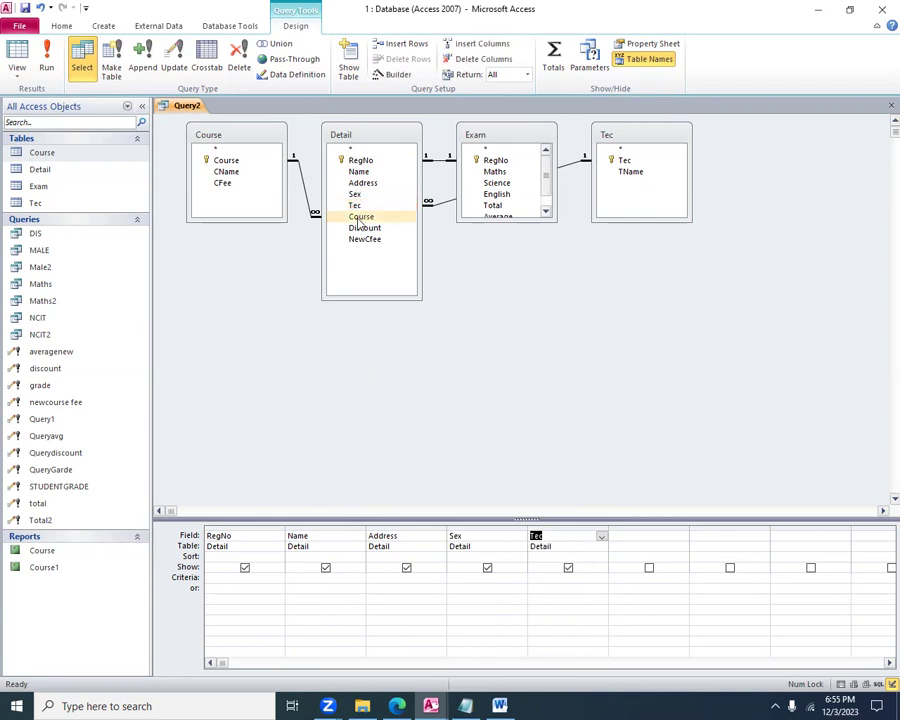
pyautogui.click(360, 217)
pyautogui.doubleClick(360, 217)
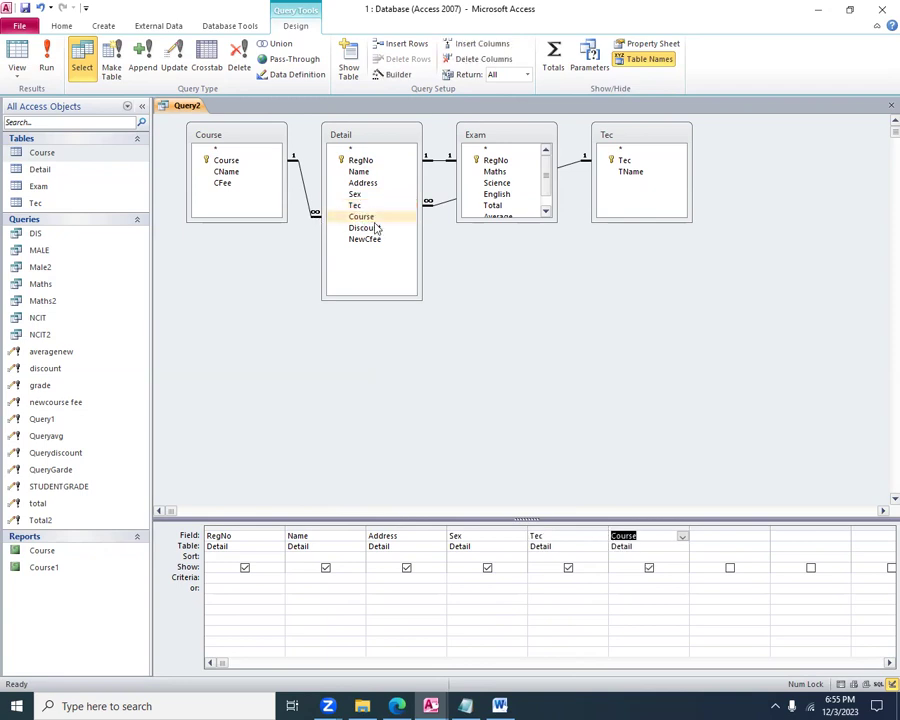
# Enlarge the Exam field list and add TName from the Tec table and Total from the Exam table to the query
pyautogui.click(498, 219)
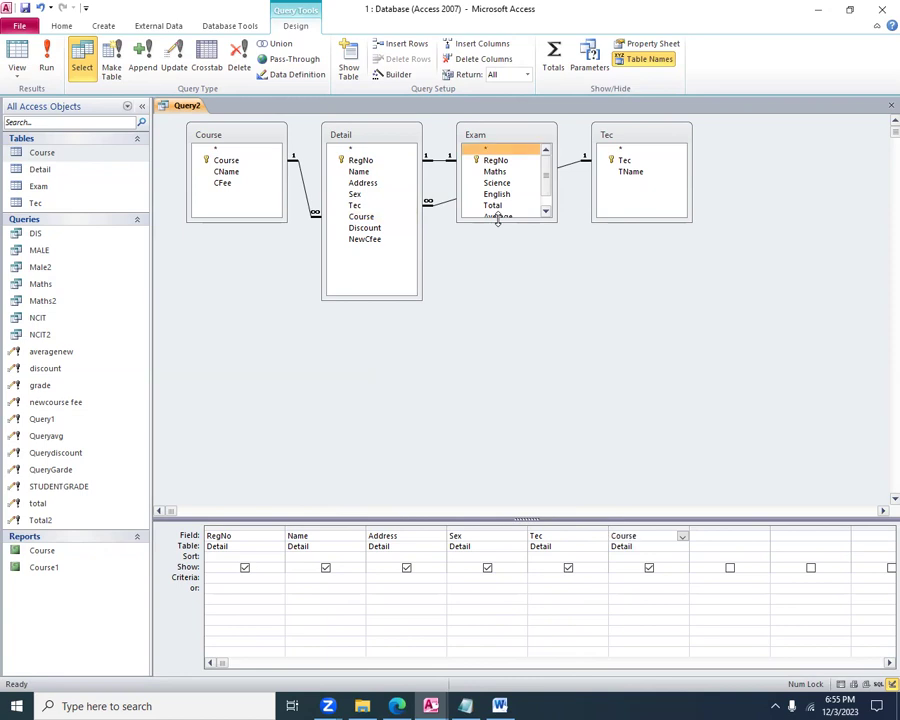
pyautogui.moveTo(498, 219); pyautogui.dragTo(496, 265)
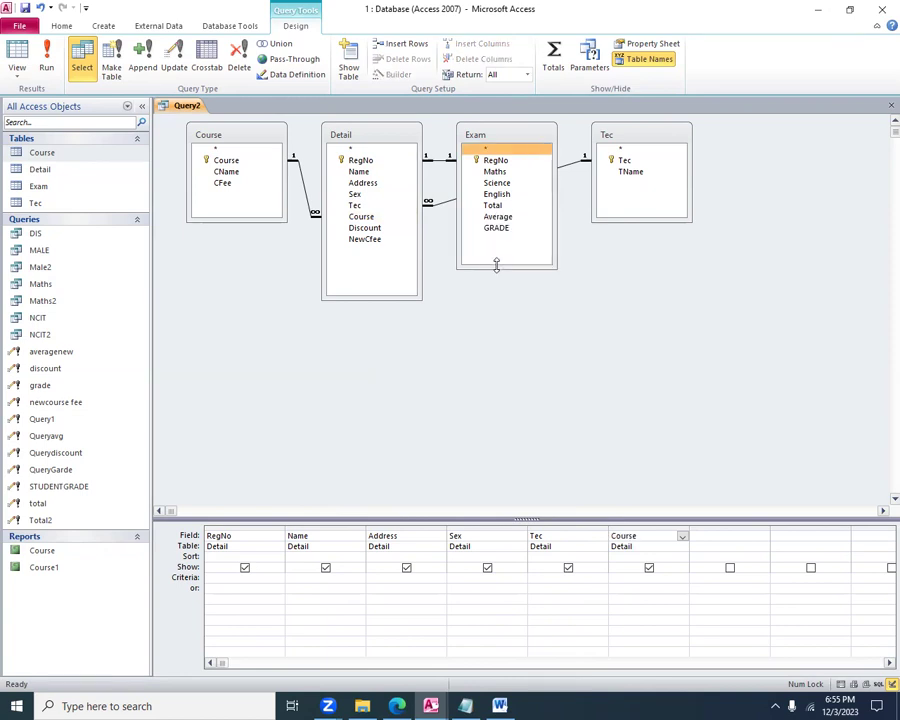
pyautogui.doubleClick(632, 175)
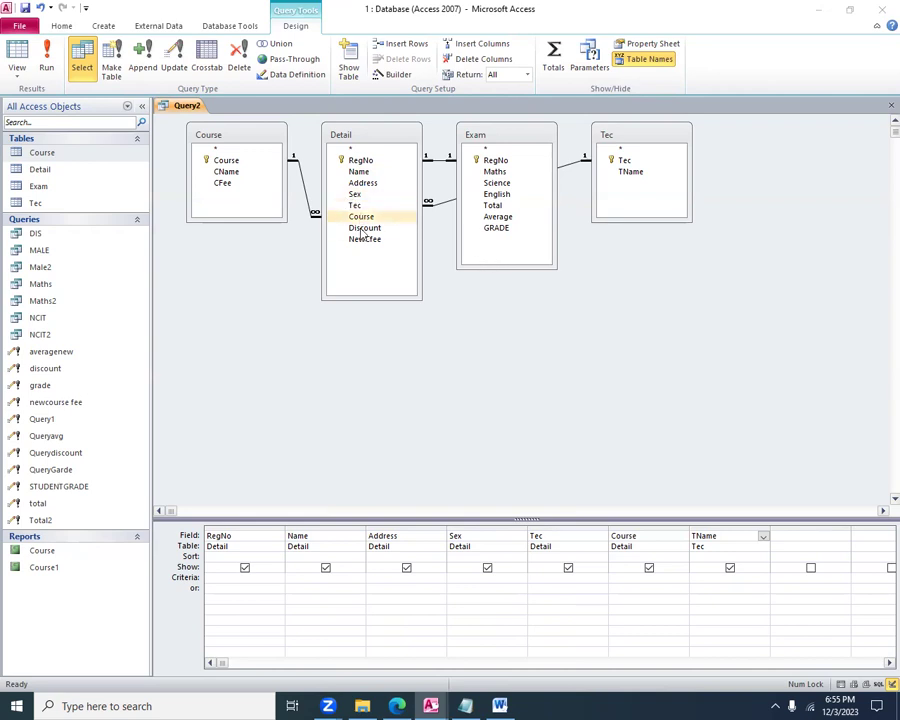
pyautogui.doubleClick(494, 206)
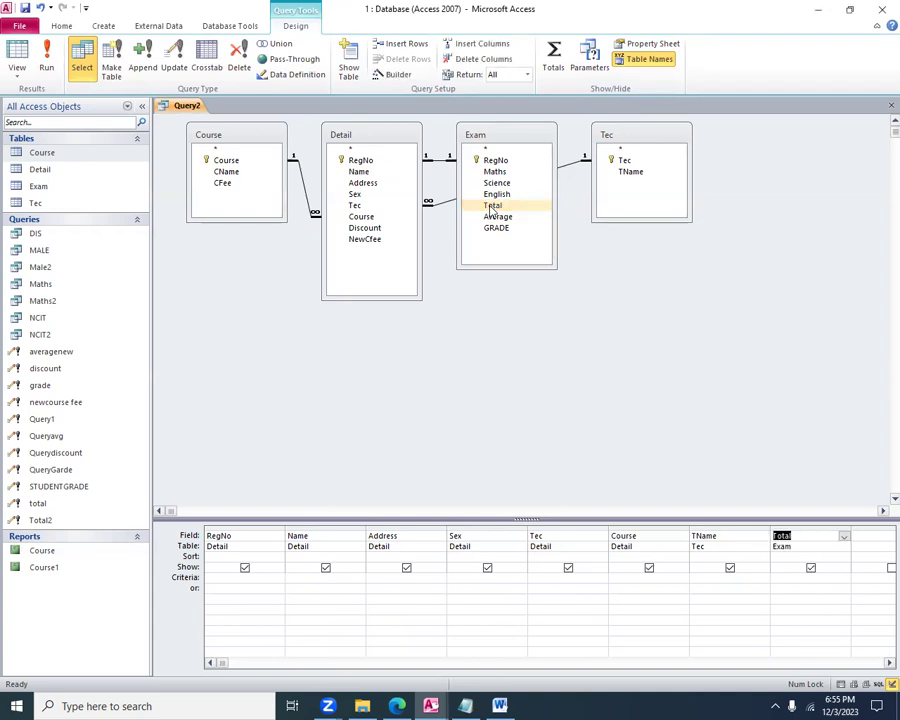
# Change the Total column to Average with the criterion >40 and run the query
pyautogui.click(778, 579)
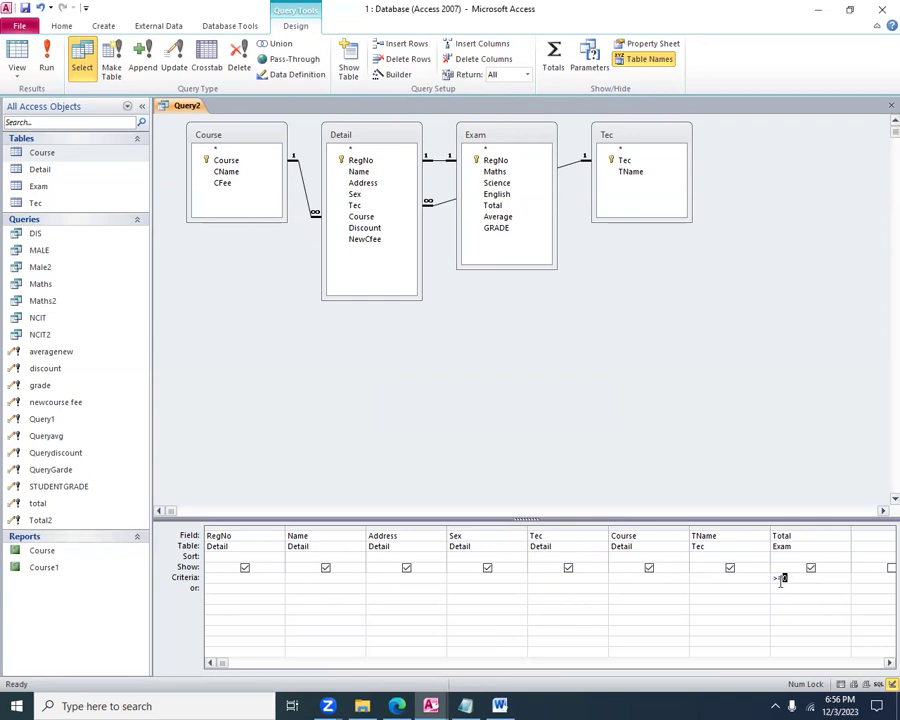
pyautogui.click(807, 535)
pyautogui.click(844, 537)
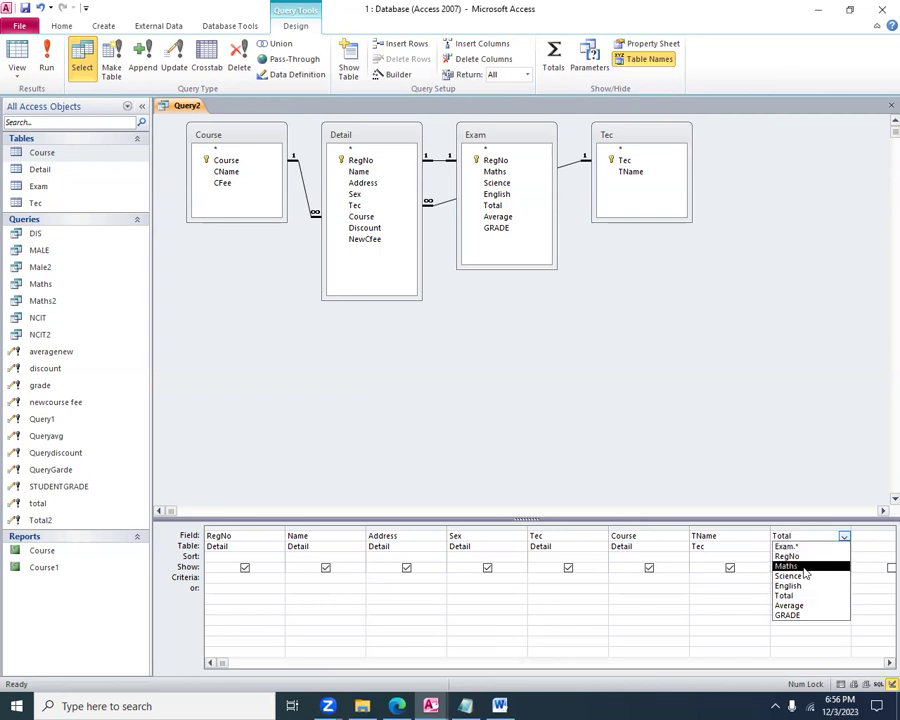
pyautogui.click(793, 604)
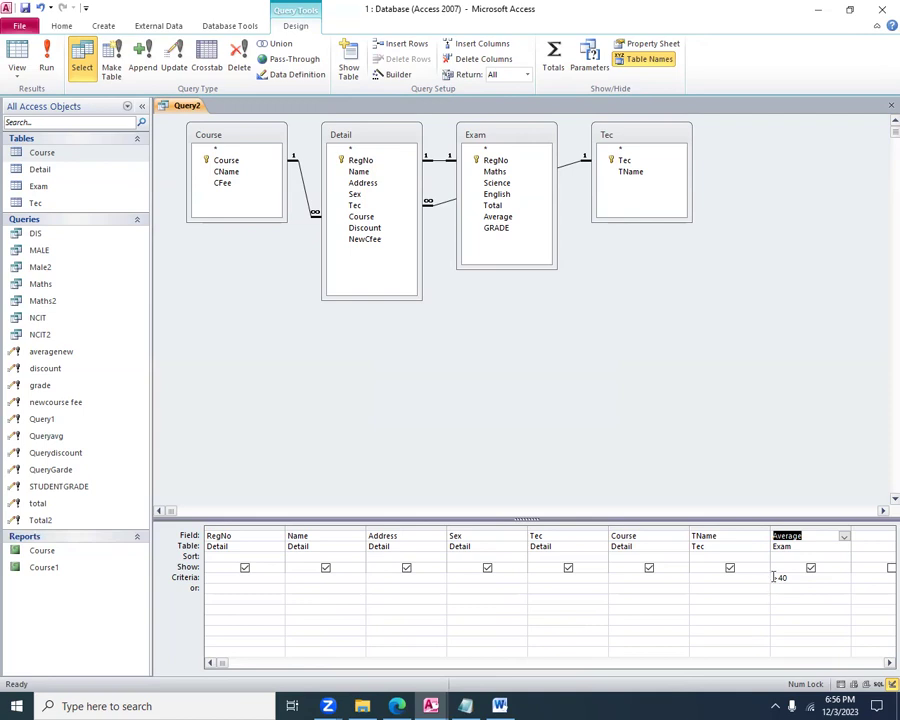
pyautogui.click(46, 56)
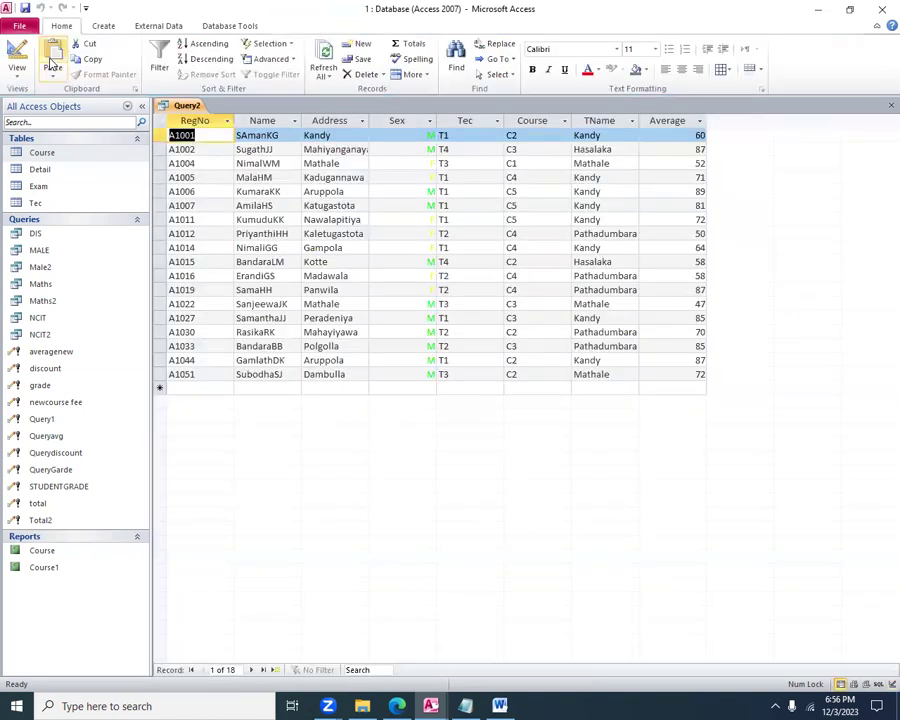
# Save the query under the name Query2
pyautogui.click(25, 7)
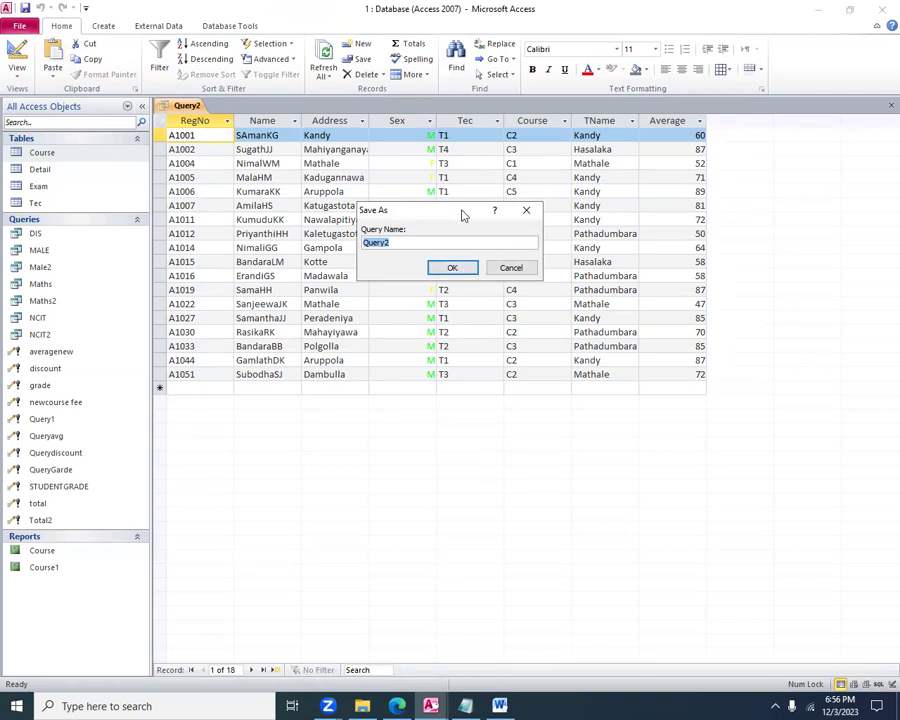
pyautogui.moveTo(462, 214); pyautogui.dragTo(577, 543)
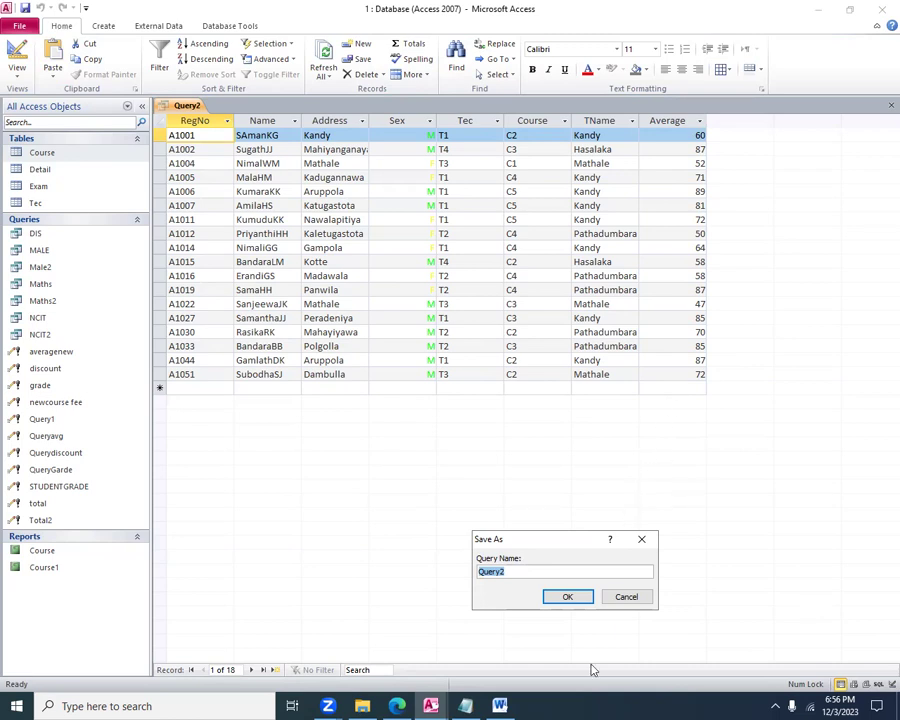
pyautogui.click(567, 597)
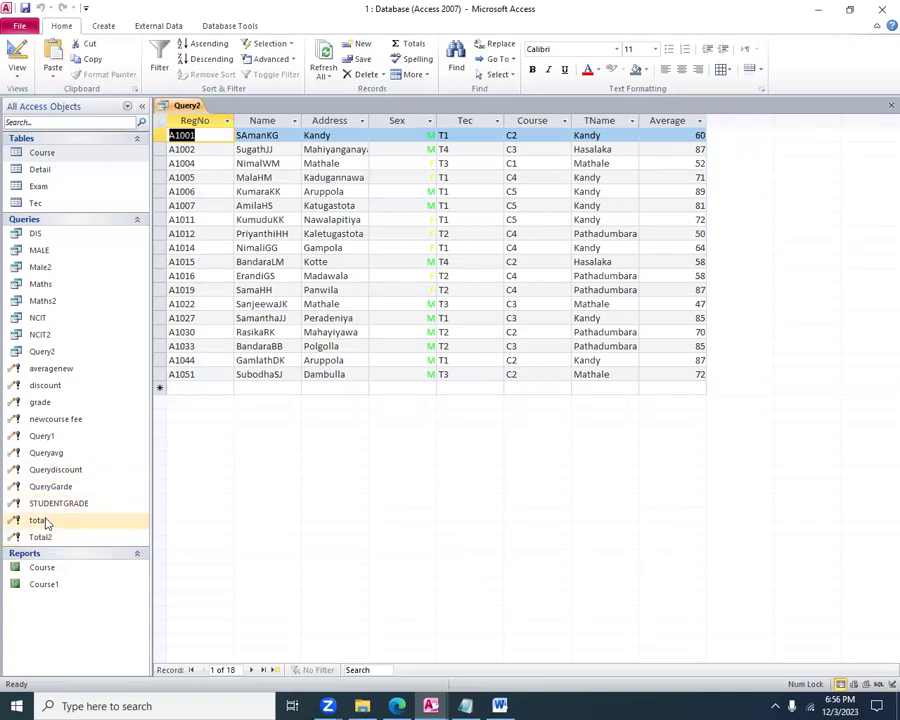
# Reopen Query2 in design view, change the Average criterion to <40 and run the query
pyautogui.rightClick(50, 352)
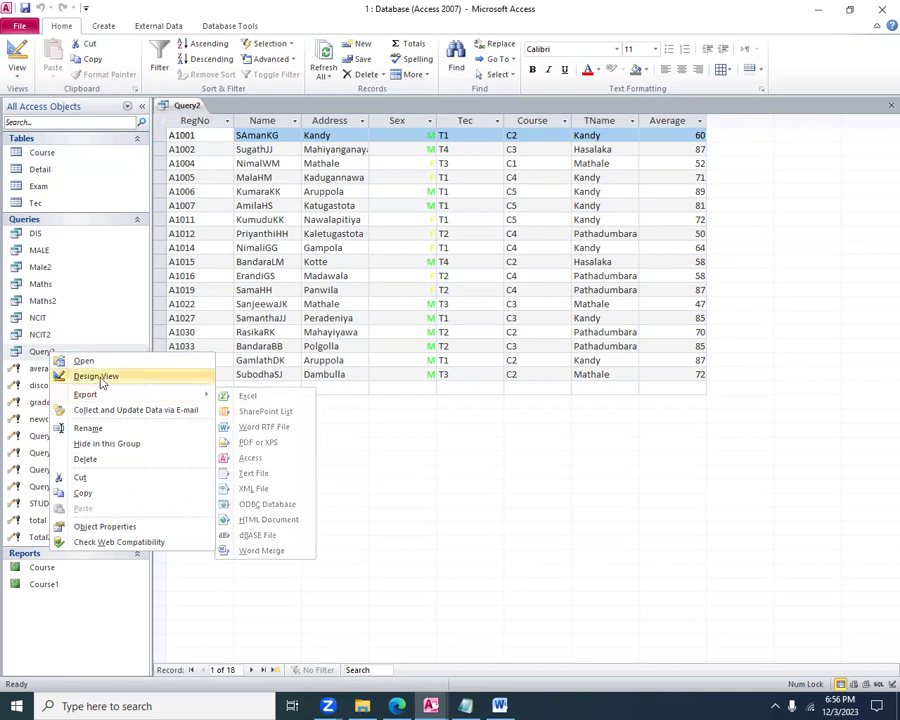
pyautogui.click(78, 377)
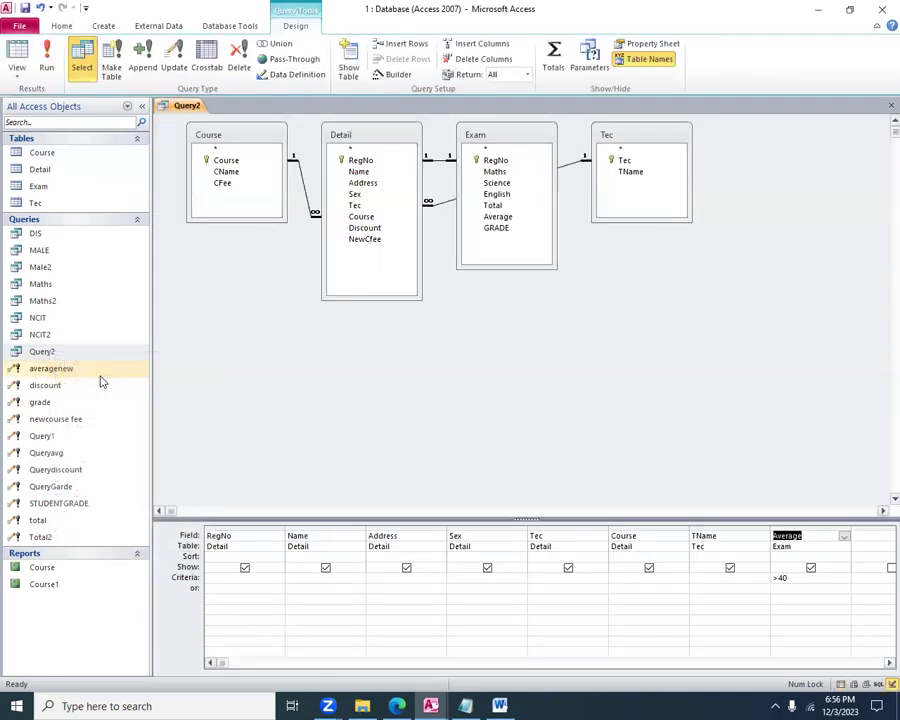
pyautogui.click(773, 578)
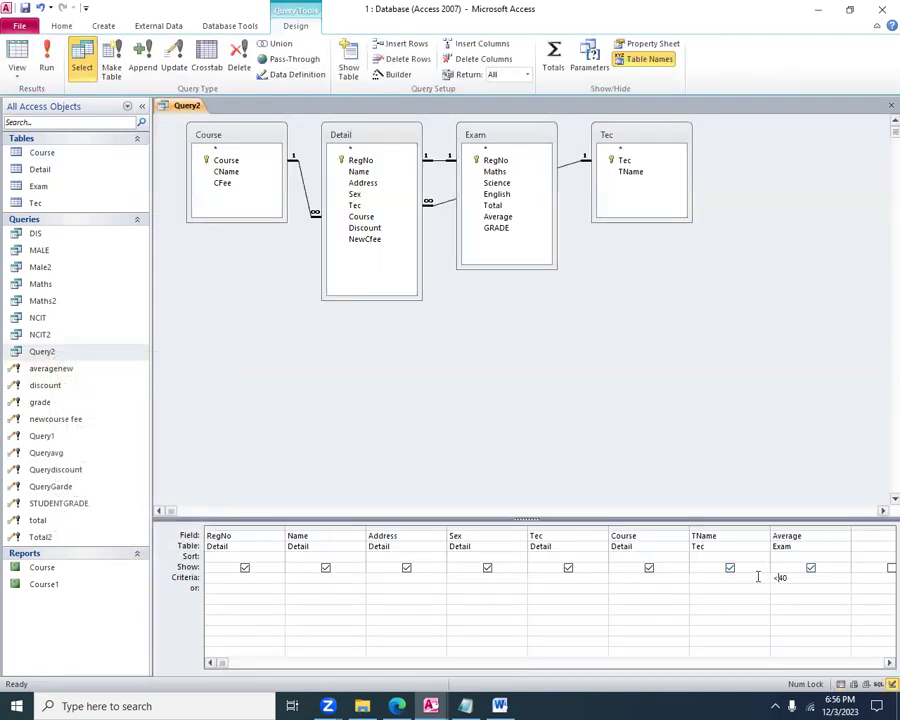
pyautogui.click(46, 58)
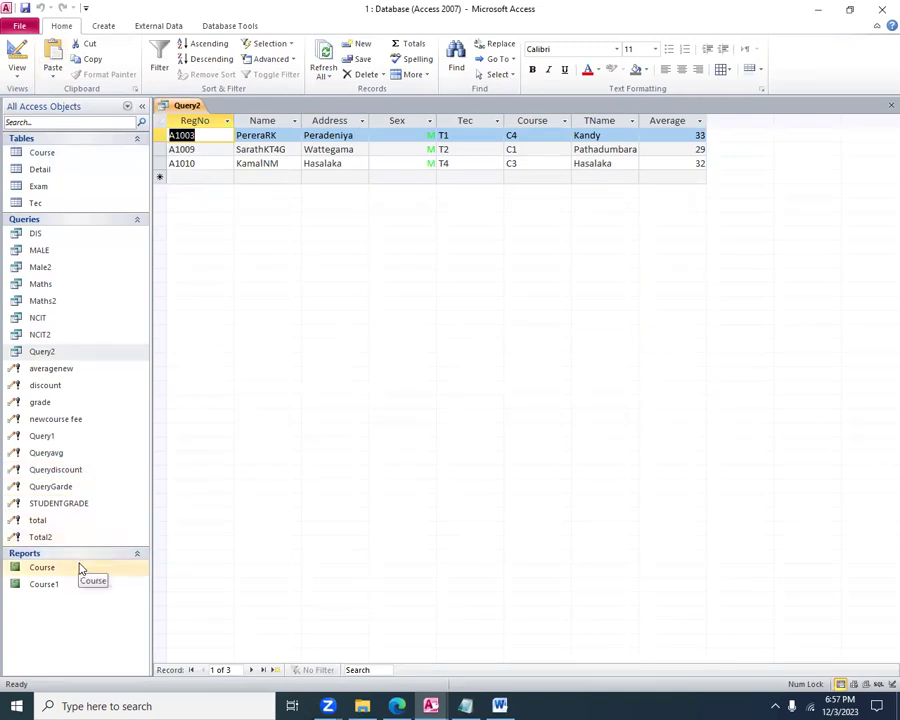
# Switch to Model Paper AC.pdf in Edge and examine the Student Information report layout
pyautogui.click(397, 705)
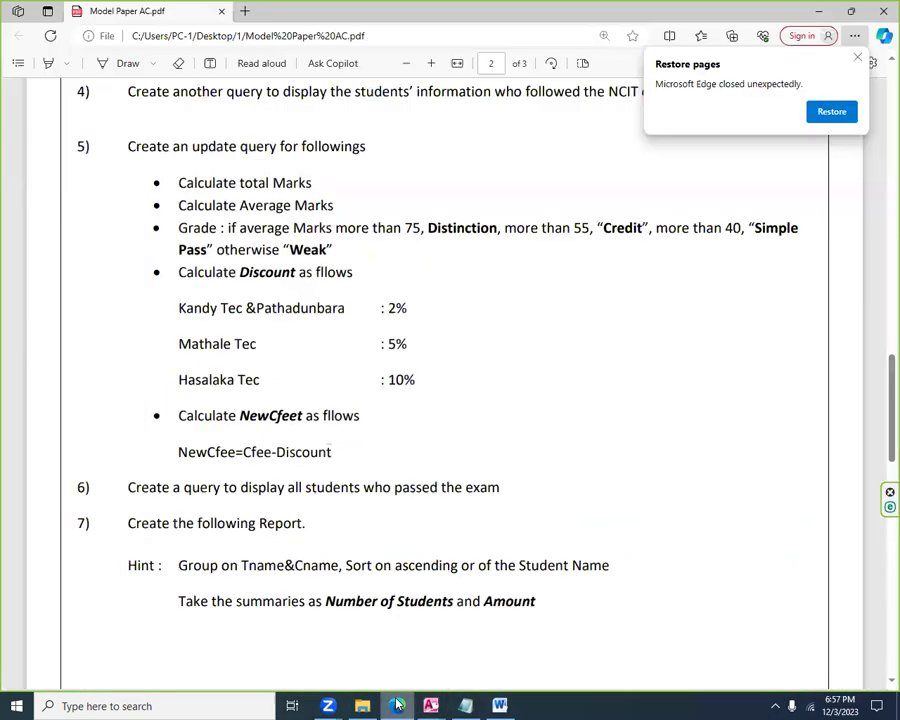
pyautogui.scroll(-5, 336, 453)
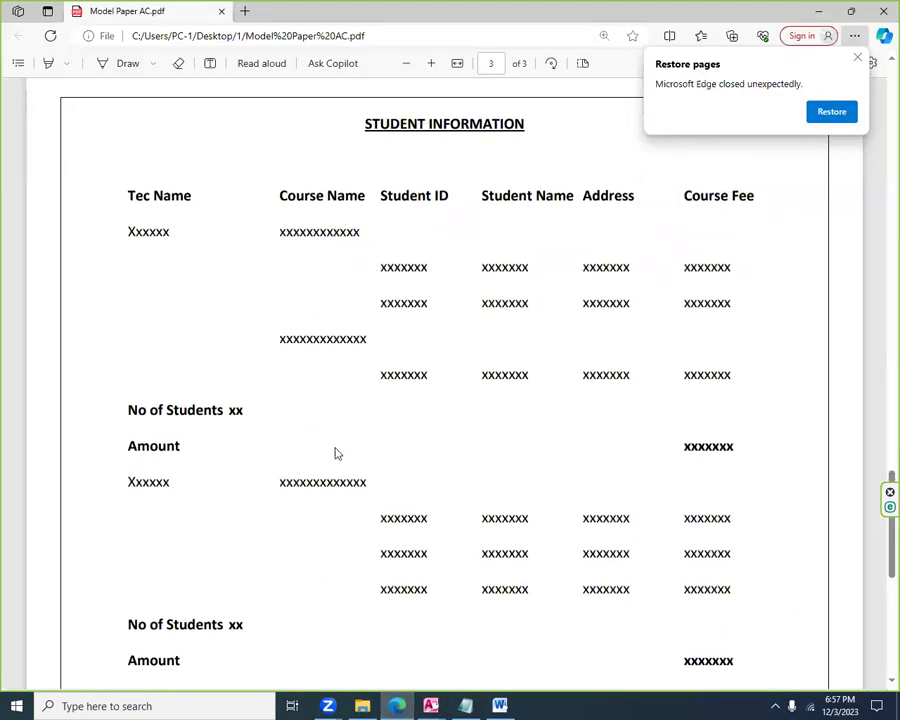
pyautogui.scroll(1, 336, 453)
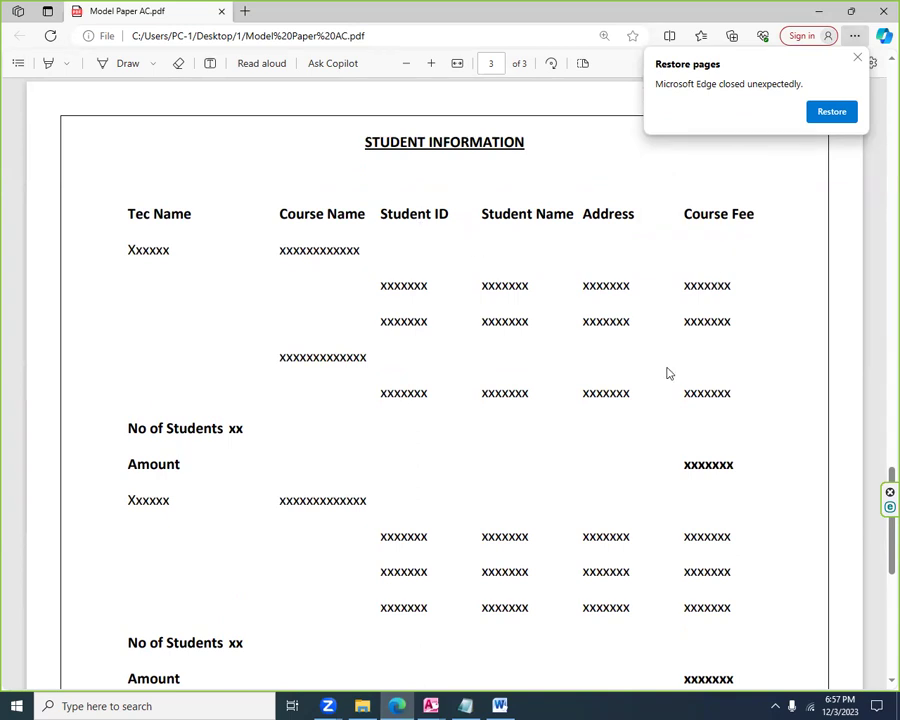
pyautogui.scroll(-2, 661, 381)
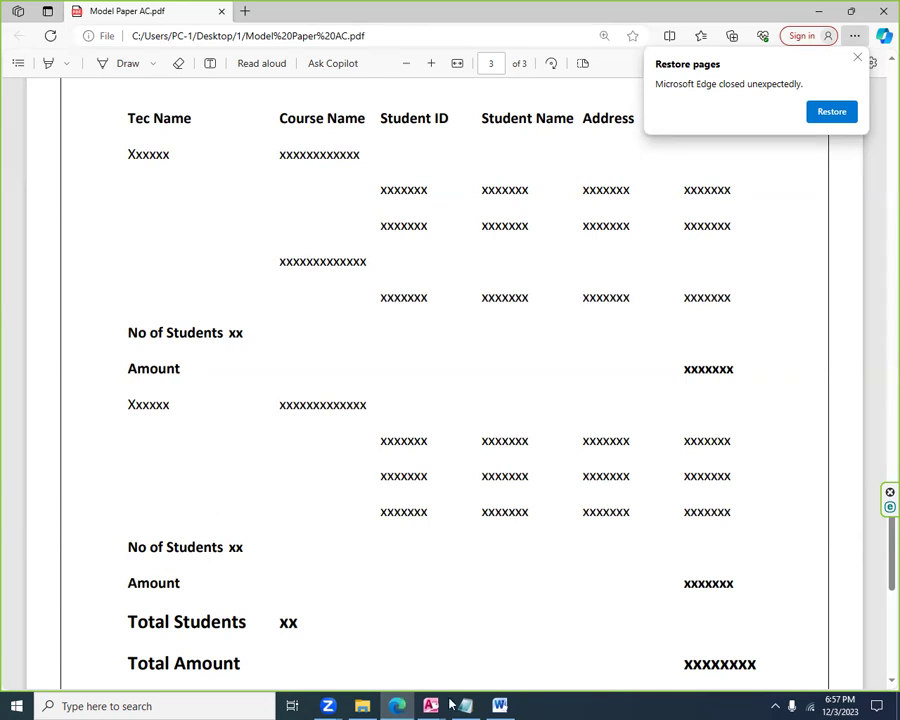
pyautogui.click(403, 706)
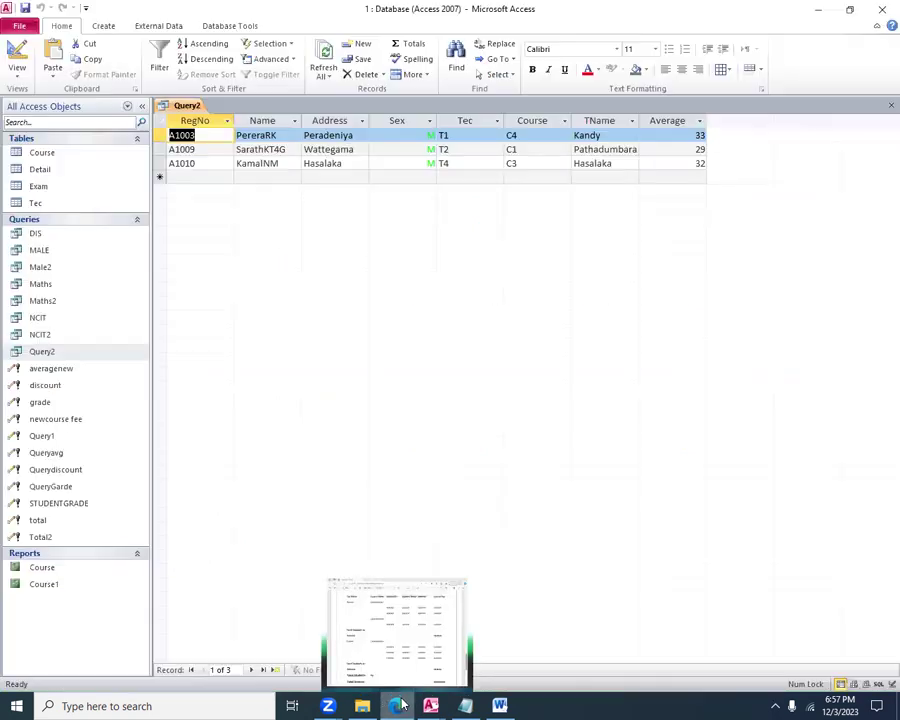
pyautogui.click(404, 706)
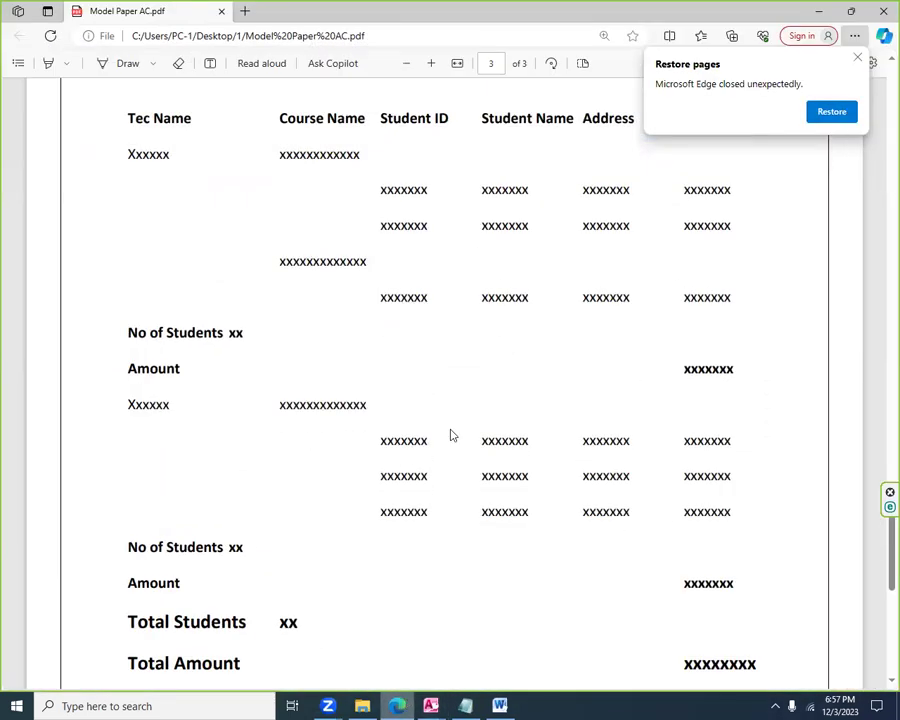
# Read question 6 and question 7 with its grouping, sorting and summary hints in the model paper
pyautogui.scroll(5, 283, 416)
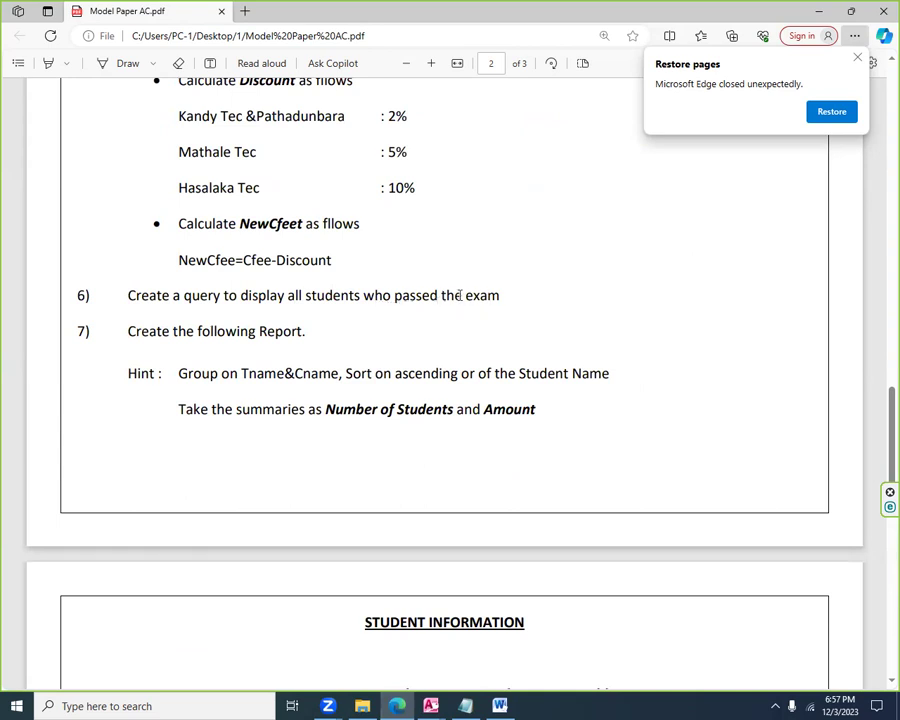
pyautogui.moveTo(529, 304); pyautogui.dragTo(110, 303)
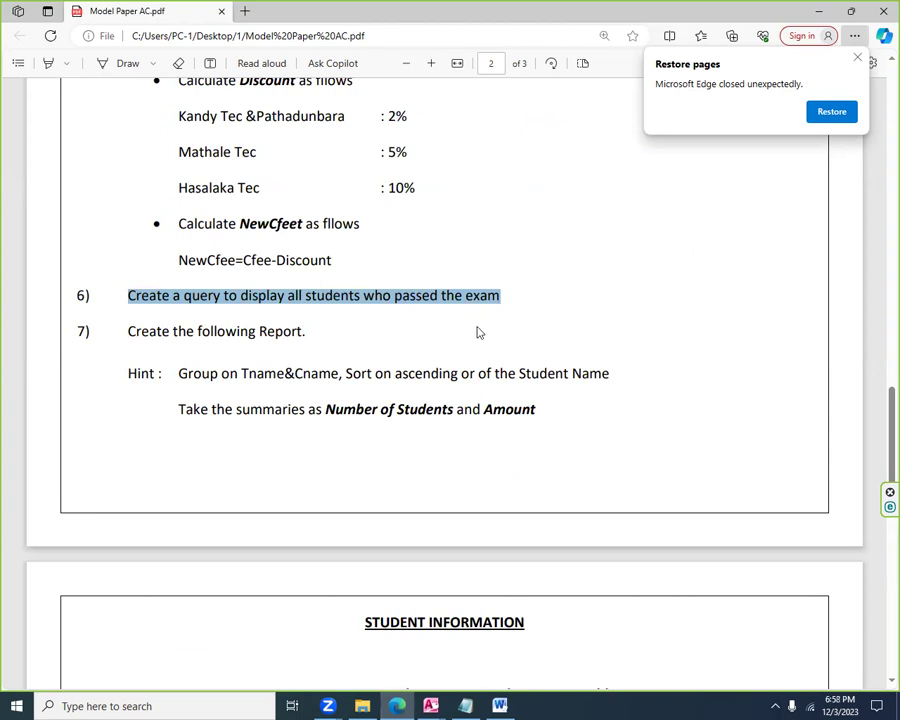
pyautogui.scroll(-5, 477, 340)
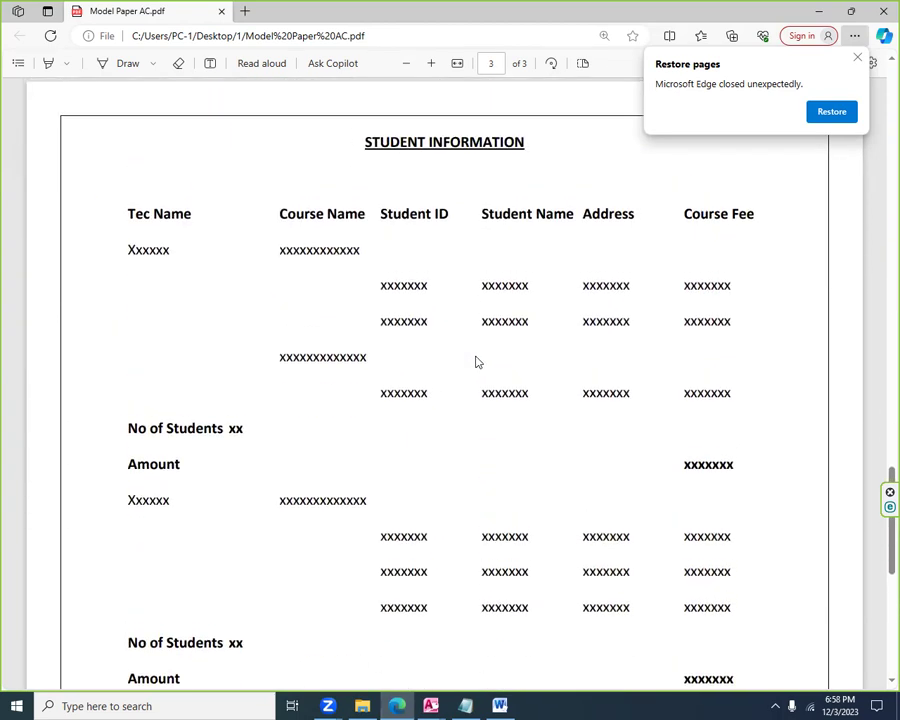
pyautogui.scroll(1, 366, 400)
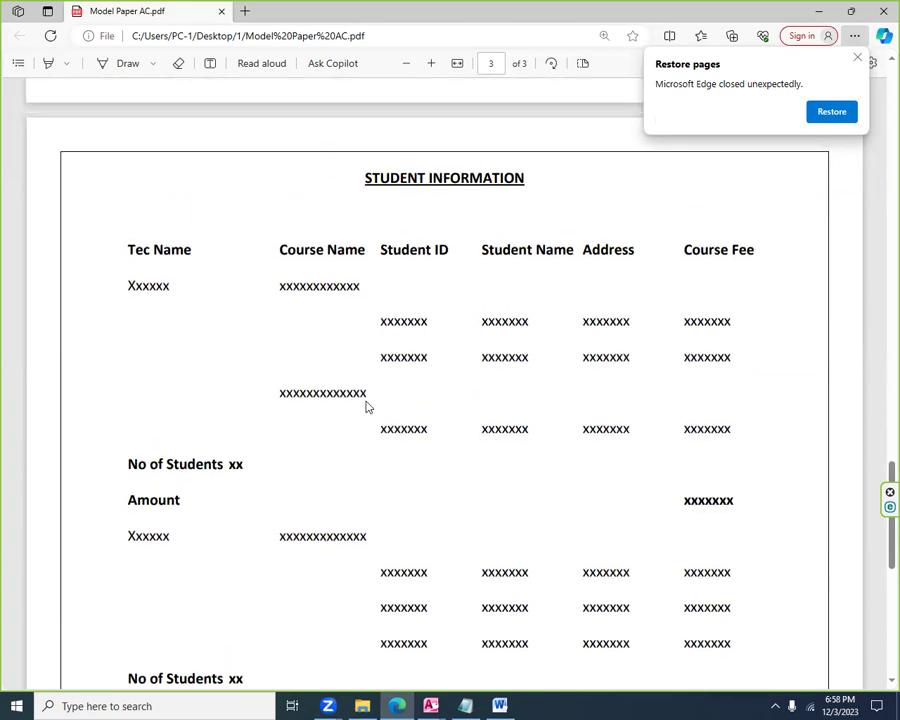
pyautogui.scroll(5, 366, 407)
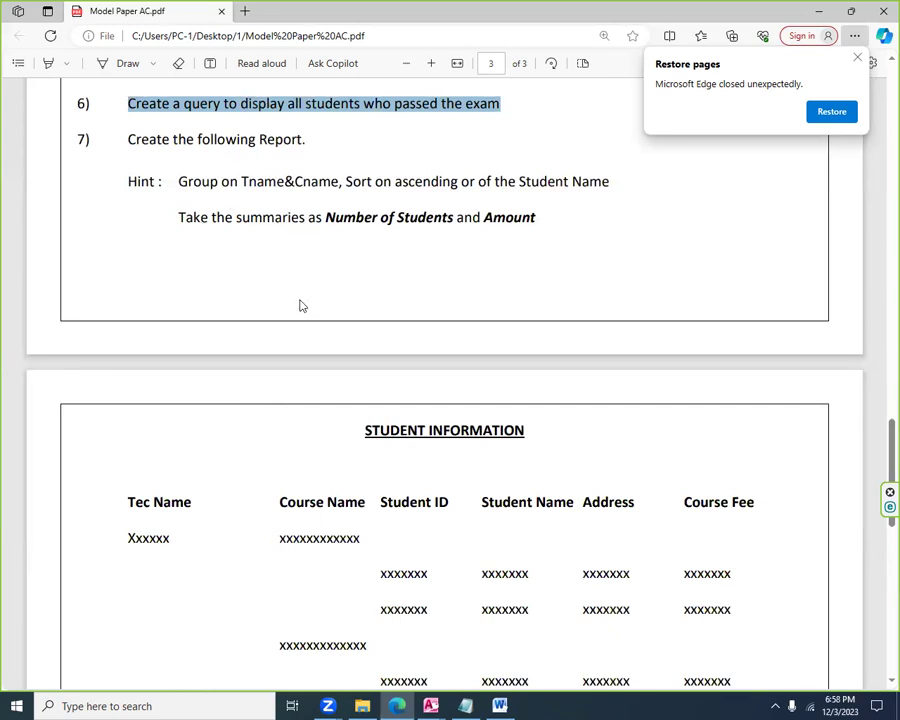
# Study the Student Information layout's Tec and course grouping, its student and amount summaries, and its grand total rows
pyautogui.scroll(-6, 300, 308)
pyautogui.scroll(2, 300, 308)
pyautogui.scroll(2, 300, 308)
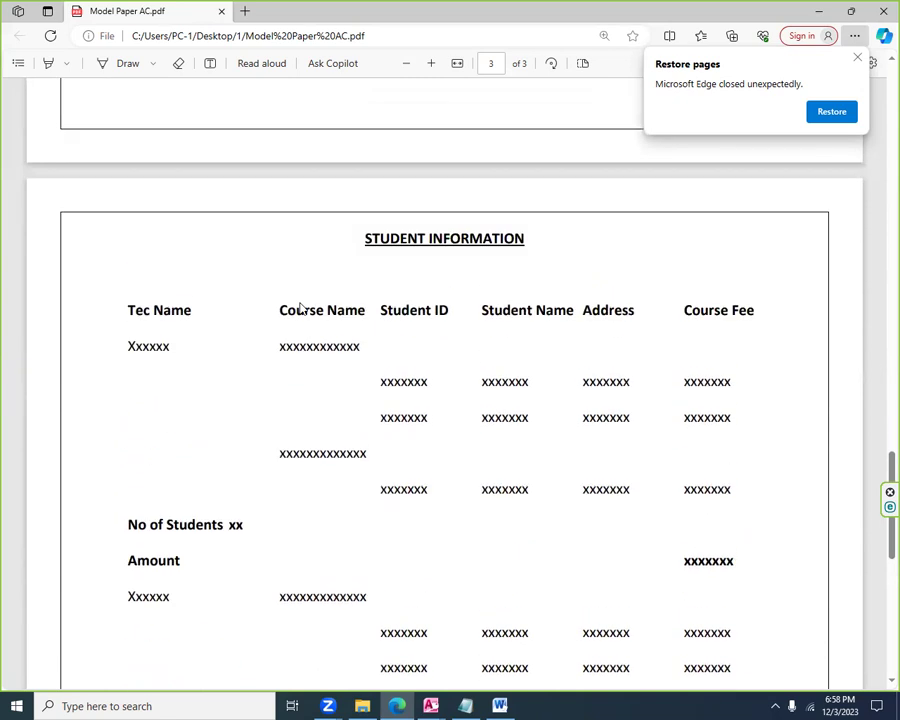
pyautogui.scroll(-1, 300, 308)
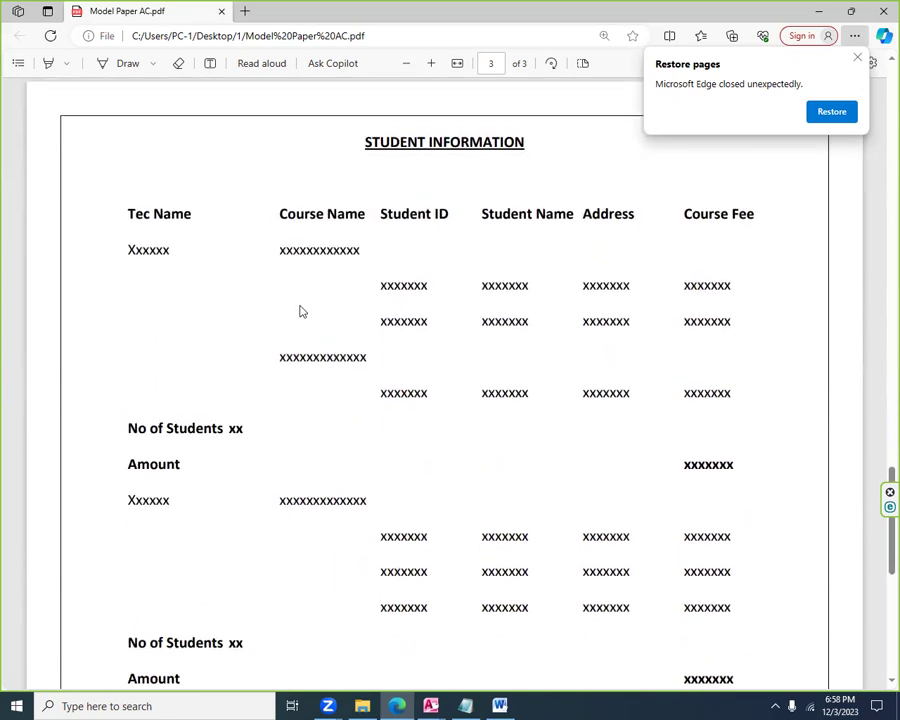
pyautogui.scroll(-3, 298, 313)
pyautogui.scroll(2, 298, 313)
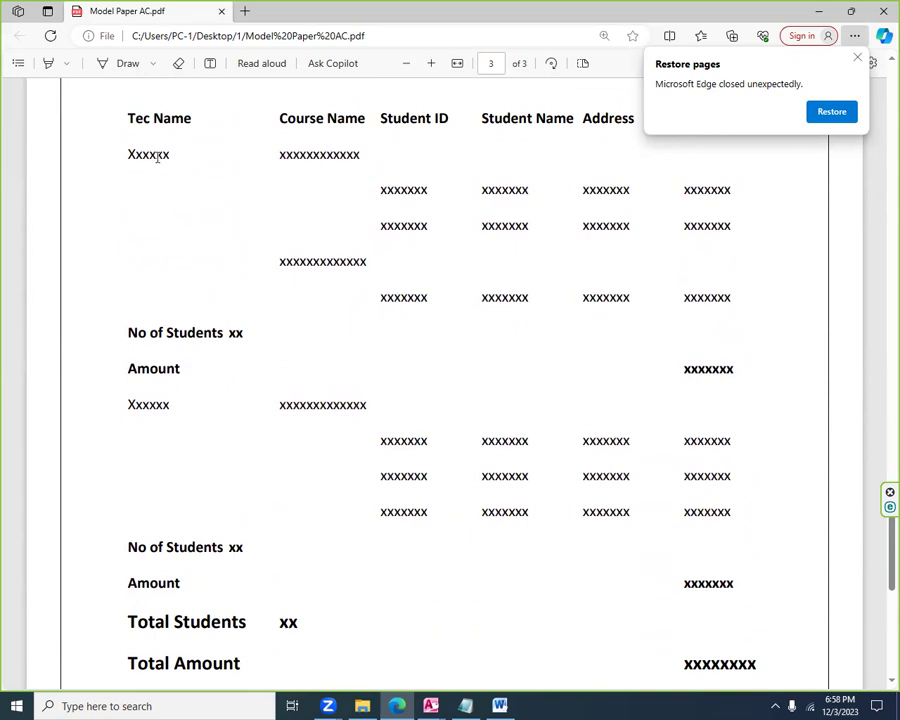
pyautogui.scroll(1, 222, 245)
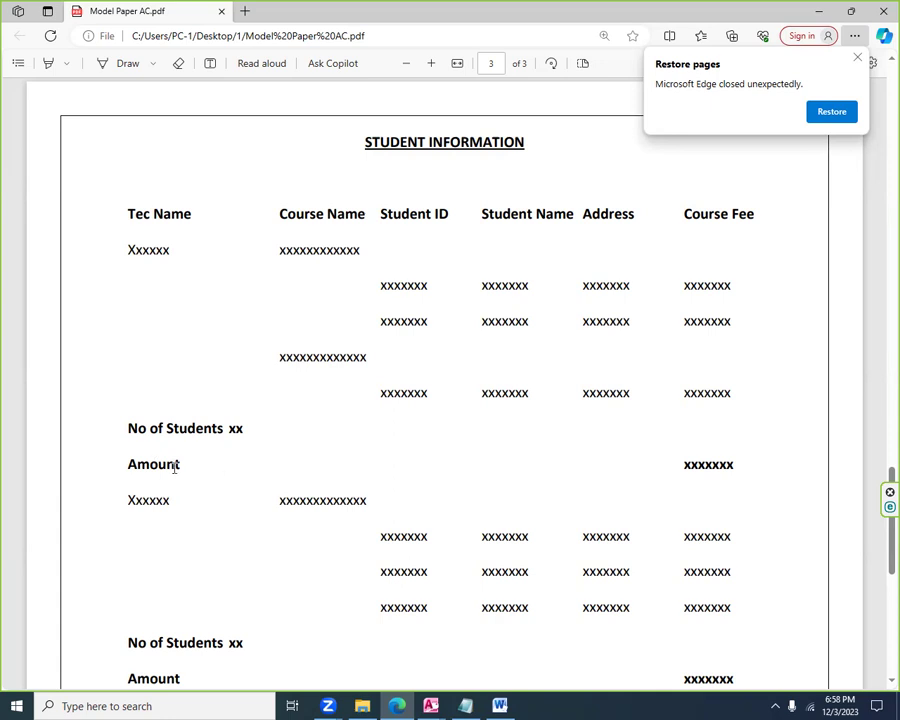
pyautogui.scroll(-3, 281, 478)
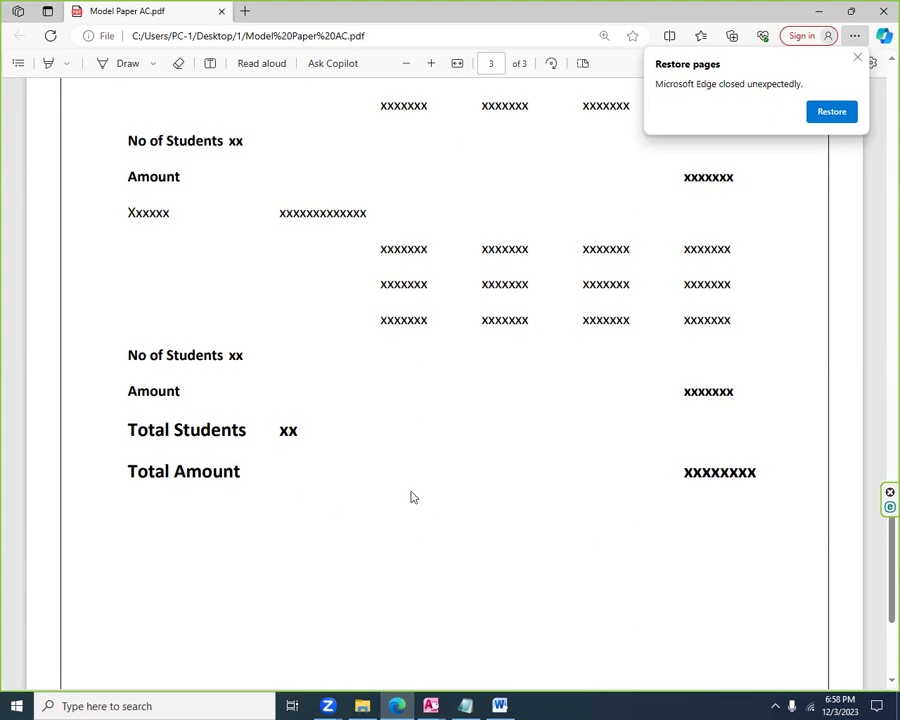
# Return to Access, close Query2, and open the Course1 report to review its grouping through to the end
pyautogui.click(818, 11)
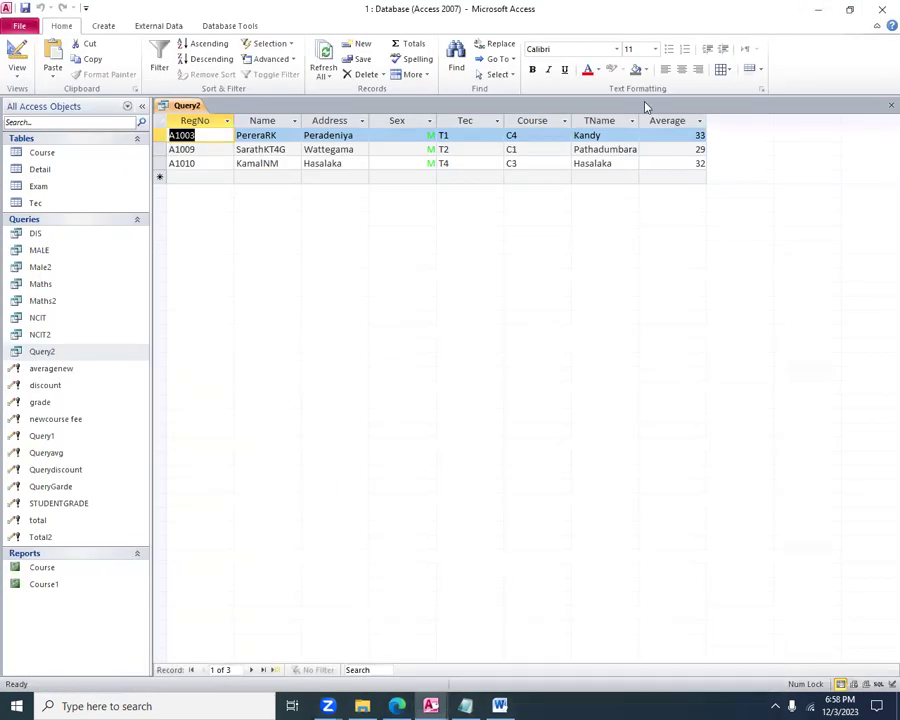
pyautogui.click(880, 108)
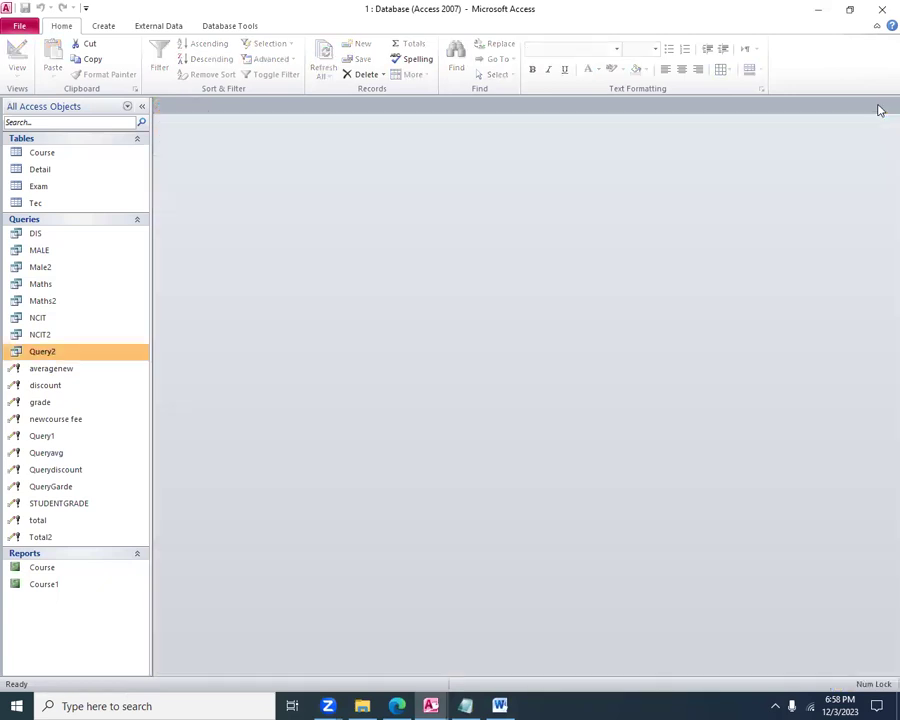
pyautogui.doubleClick(67, 586)
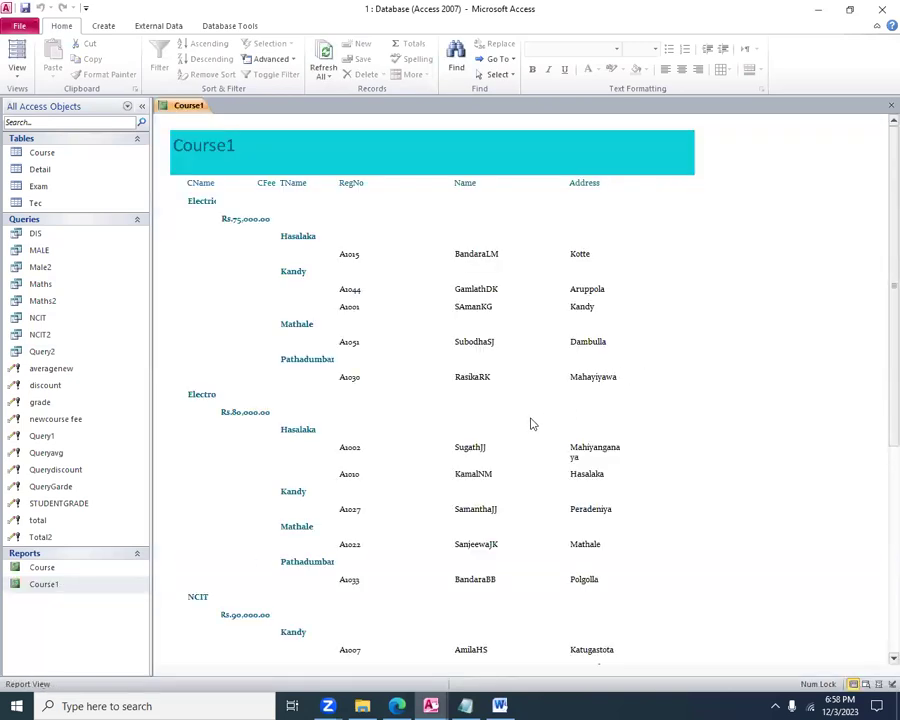
pyautogui.scroll(-6, 532, 424)
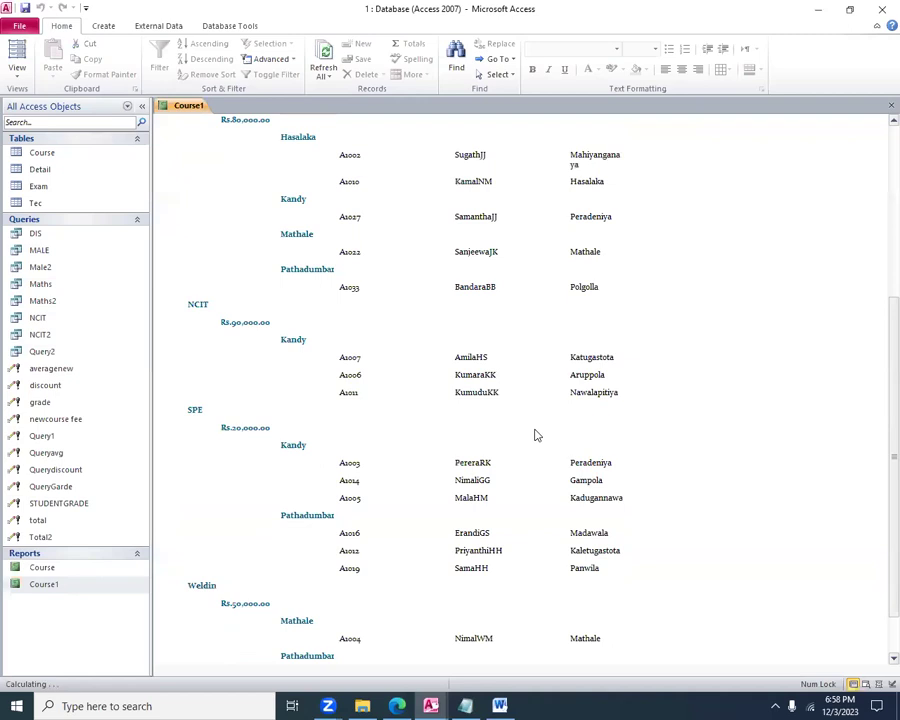
pyautogui.scroll(-2, 536, 432)
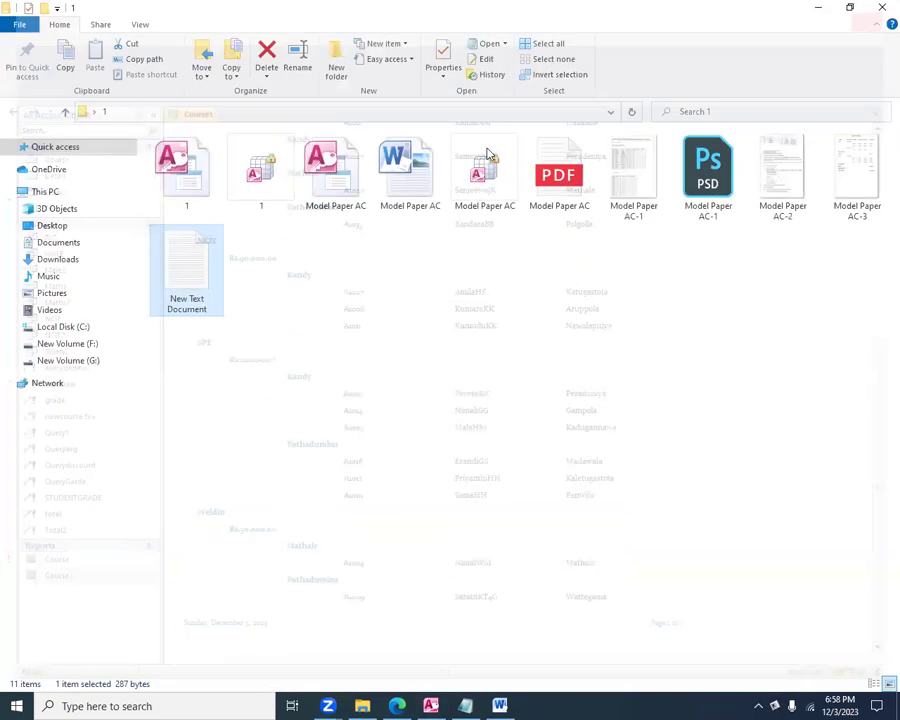
# Open the Model Paper AC database from folder 1 and display its Tec report
pyautogui.doubleClick(262, 178)
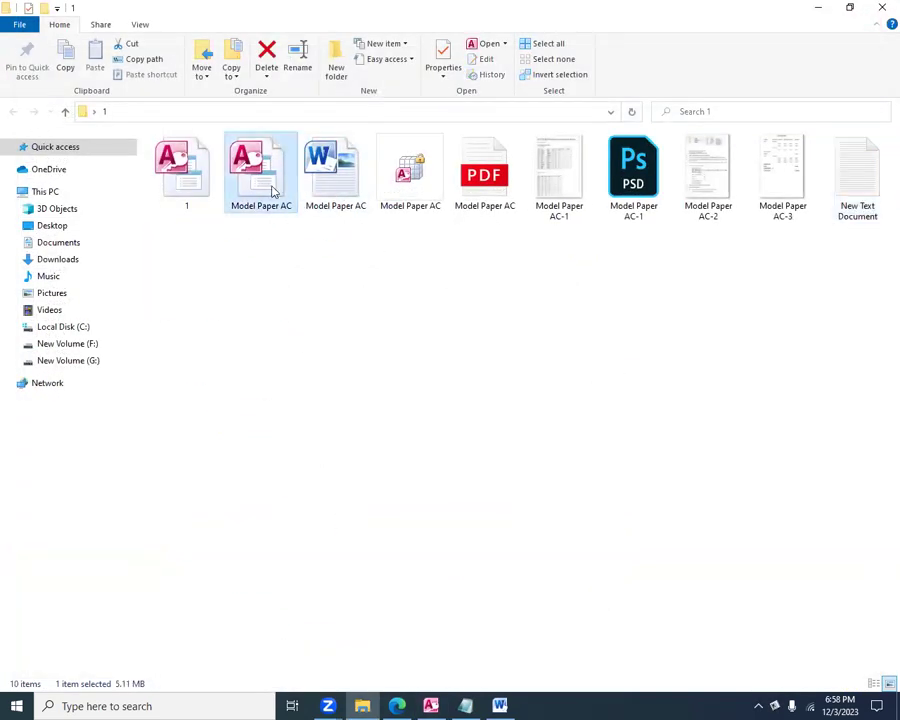
pyautogui.doubleClick(22, 432)
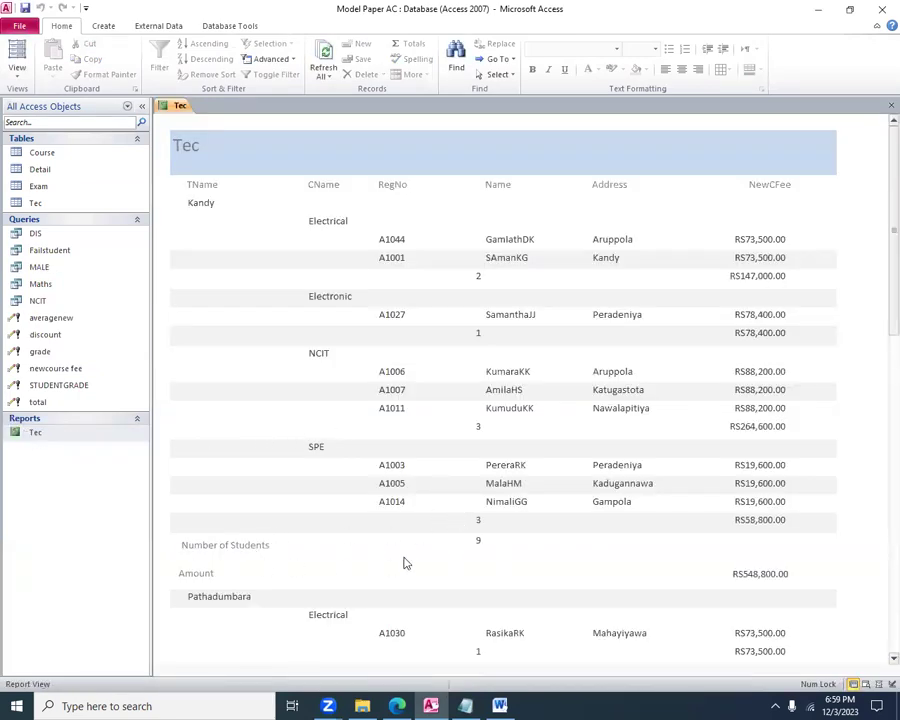
# Examine the Tec report's groups, student numbers, amounts and grand totals, and close the report
pyautogui.scroll(-3, 427, 558)
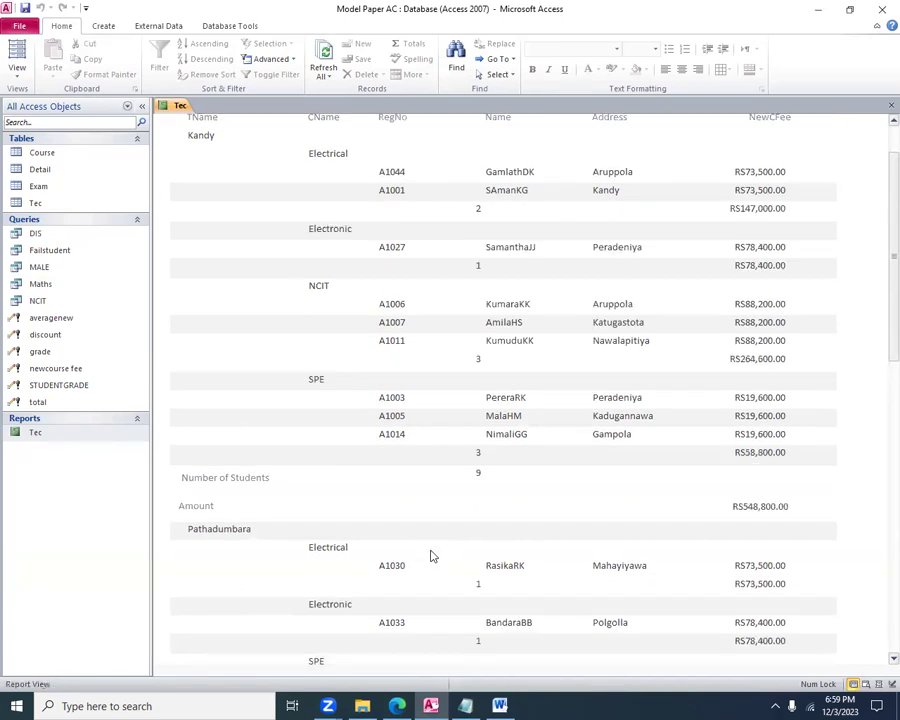
pyautogui.scroll(-6, 432, 556)
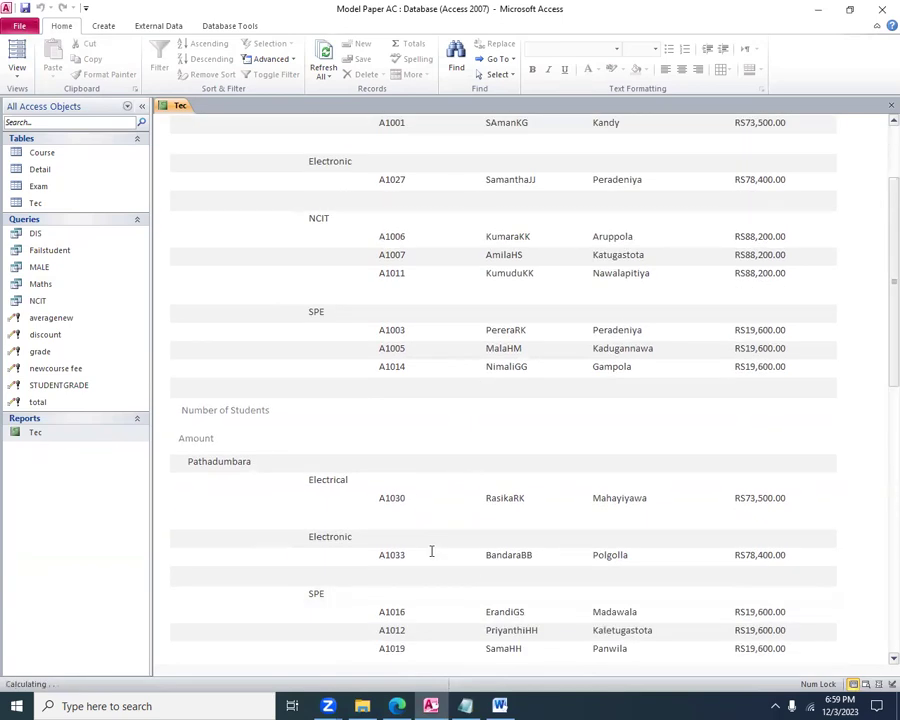
pyautogui.scroll(-1, 432, 553)
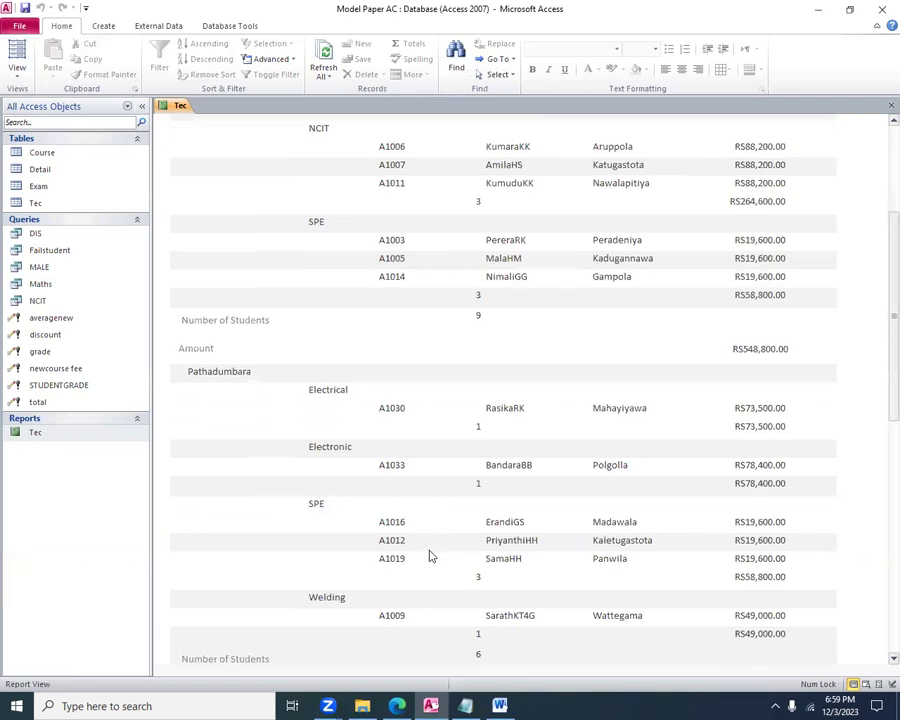
pyautogui.scroll(-11, 430, 556)
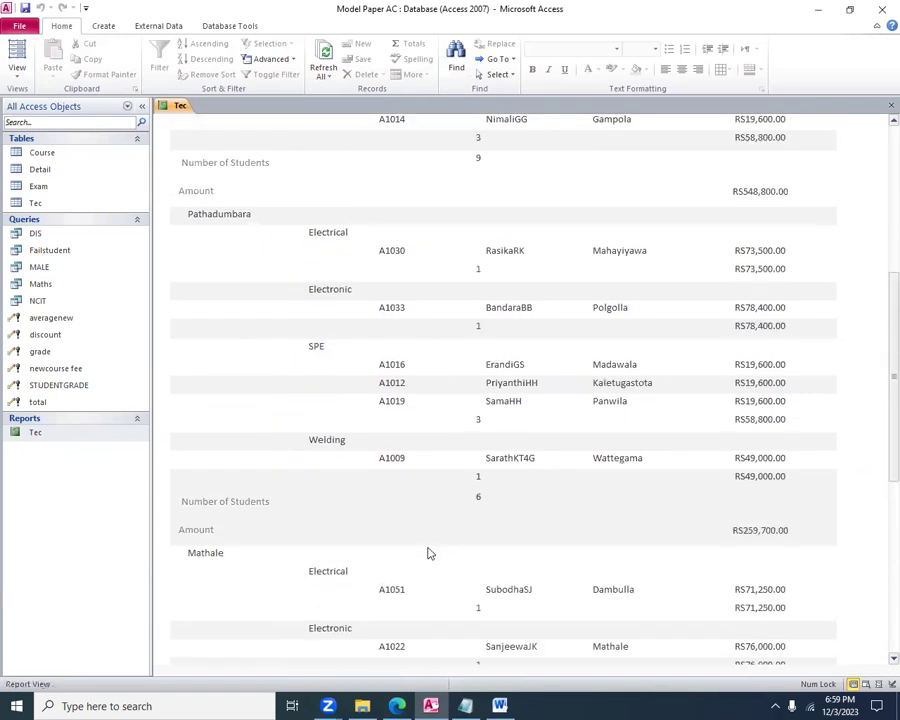
pyautogui.scroll(-16, 430, 553)
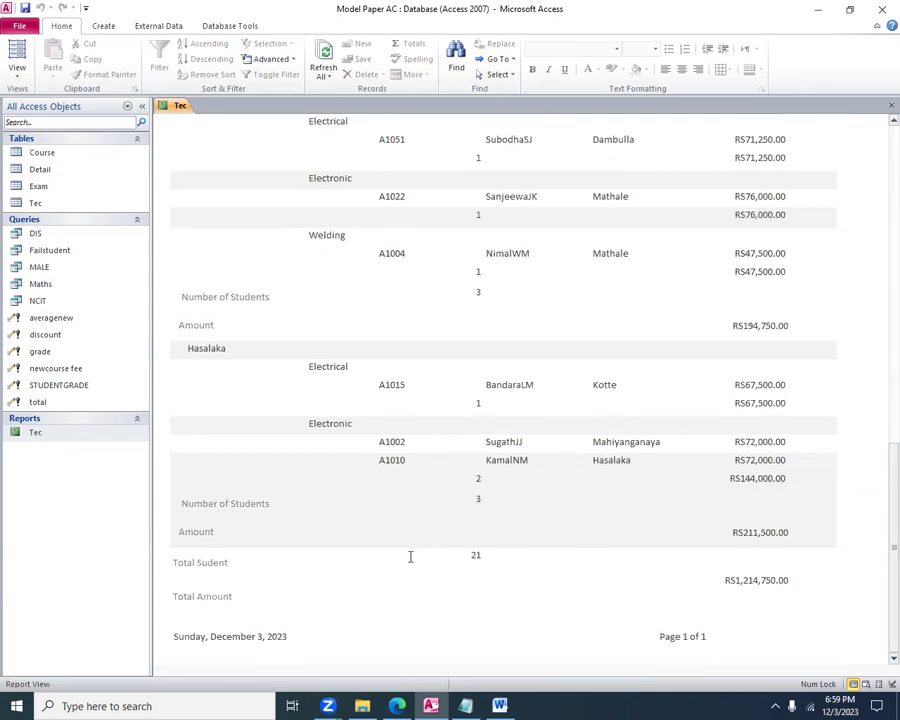
pyautogui.scroll(19, 409, 560)
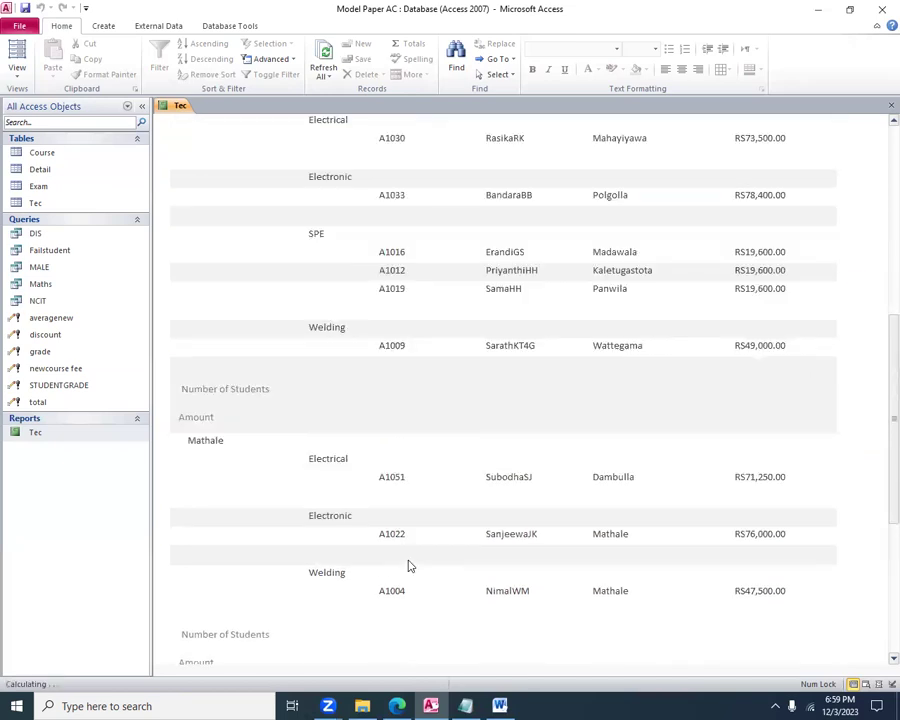
pyautogui.scroll(3, 408, 566)
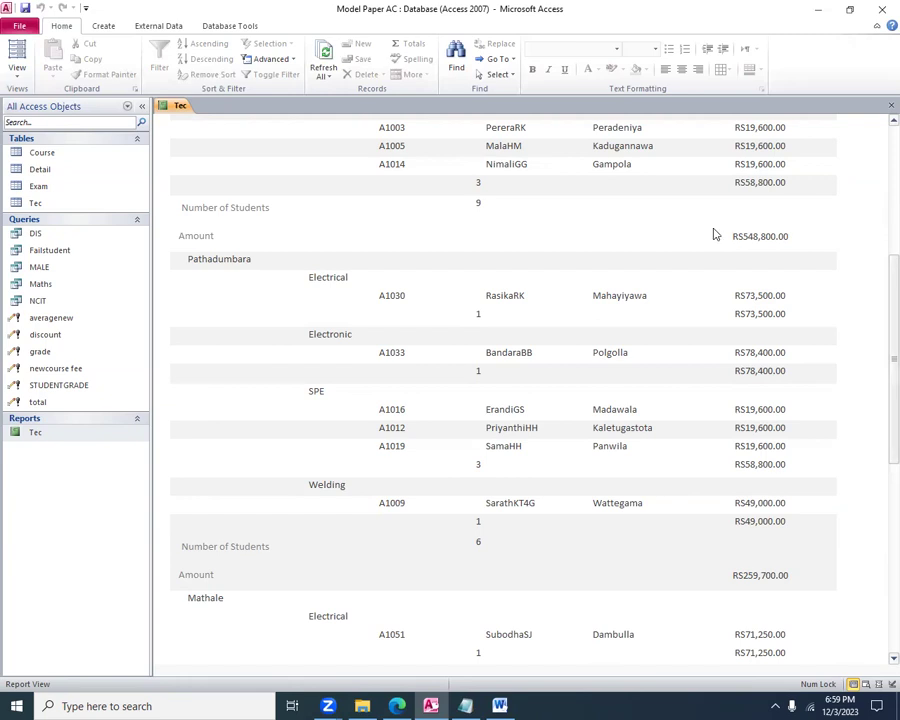
pyautogui.click(880, 107)
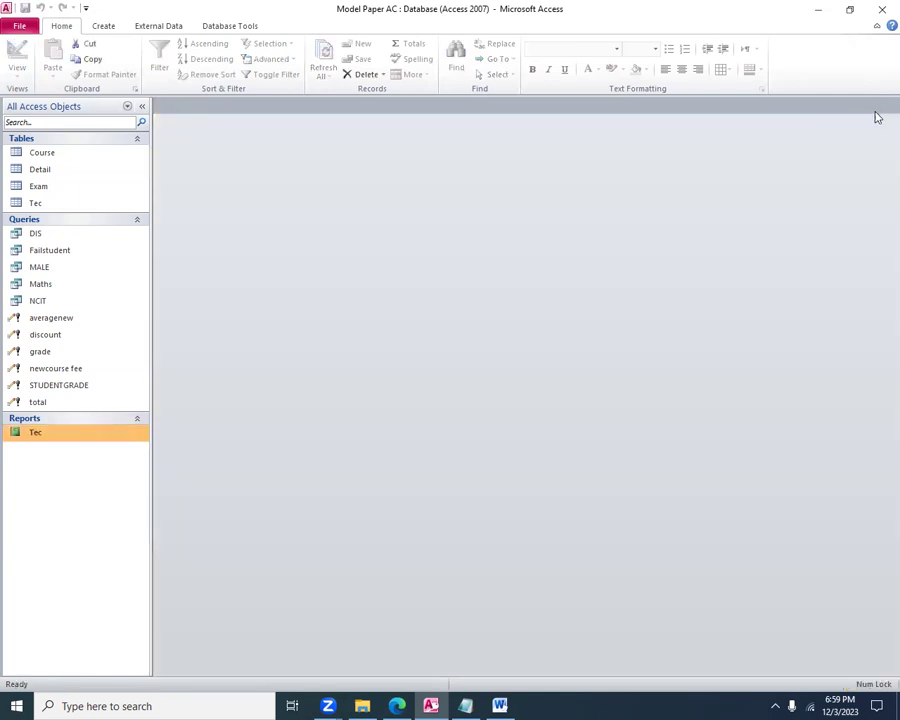
# Start the Report Wizard, check the paper's STUDENT INFORMATION layout in Edge, and add TName from the Tec table in Access
pyautogui.click(104, 26)
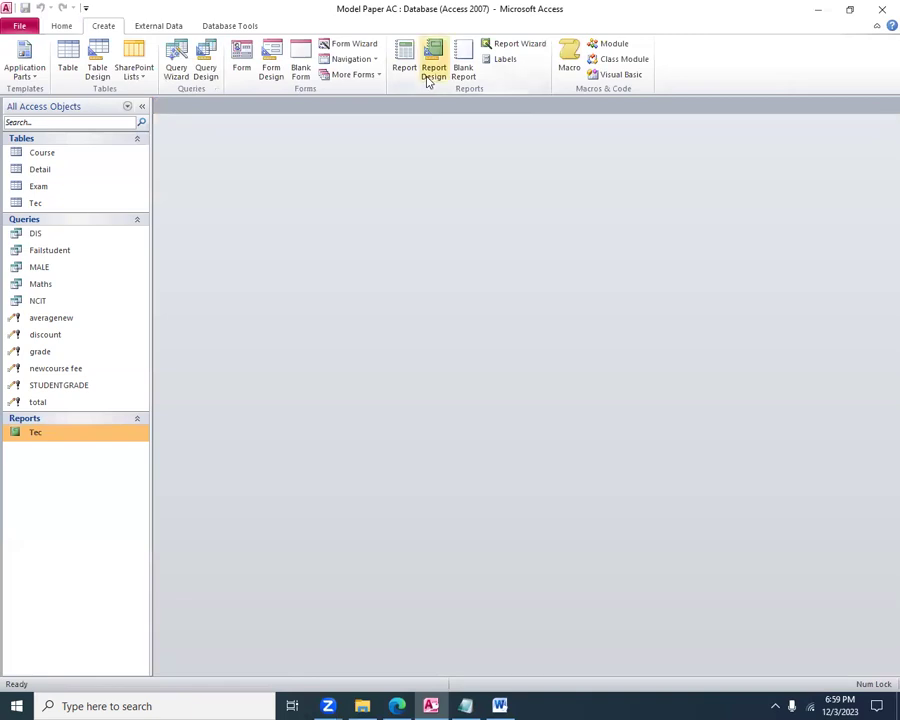
pyautogui.click(507, 44)
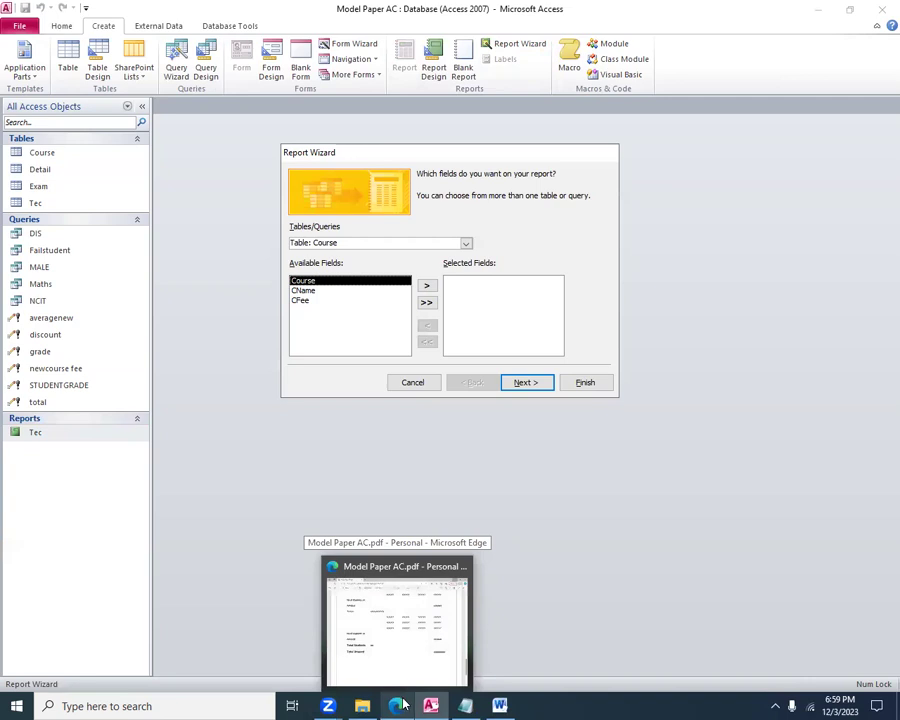
pyautogui.click(425, 672)
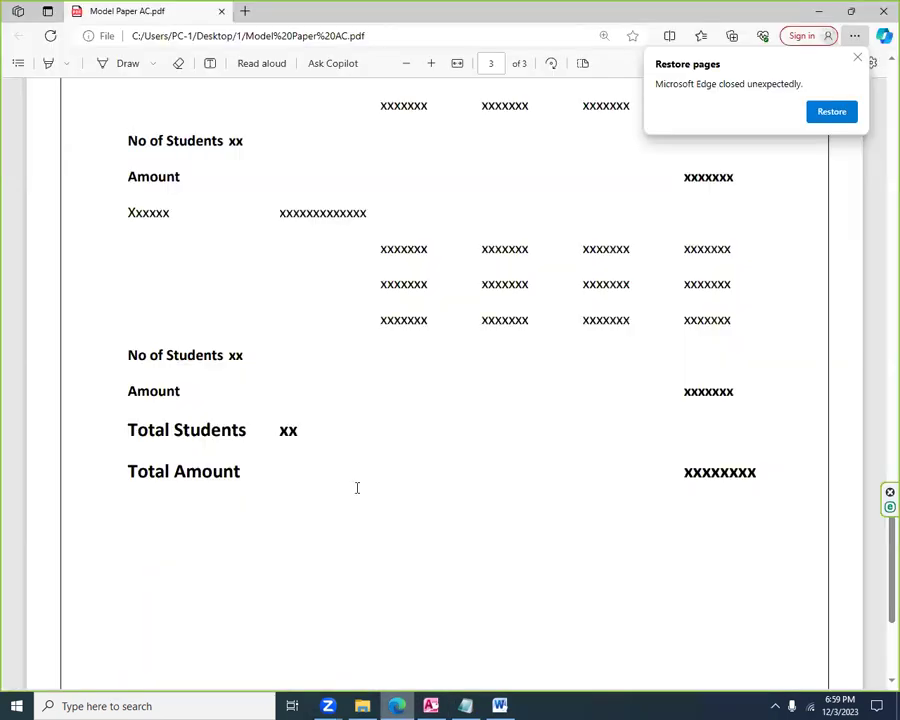
pyautogui.scroll(5, 357, 487)
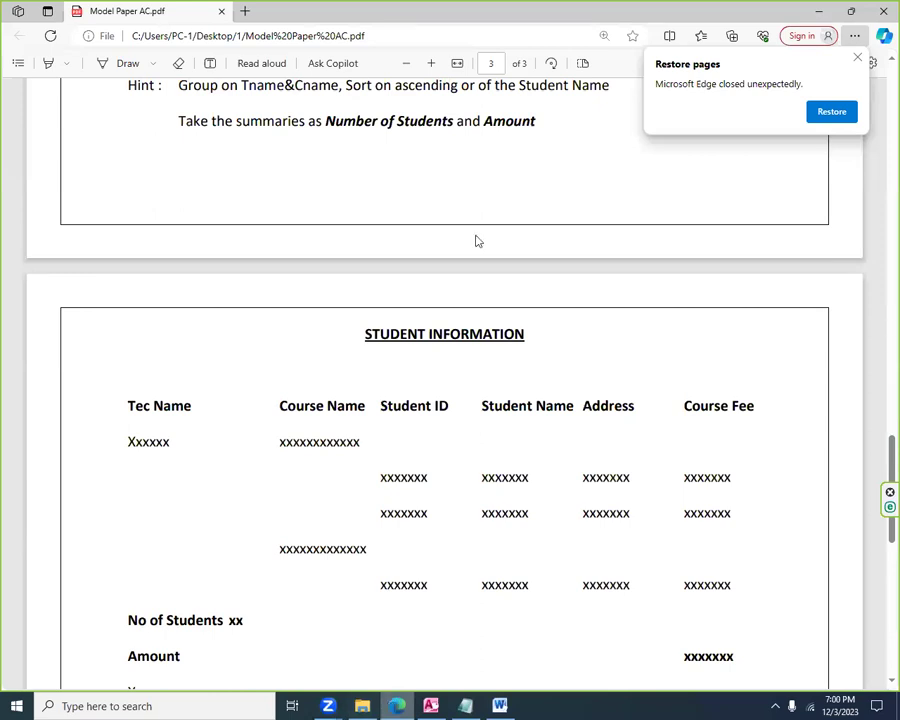
pyautogui.hotkey('alt', 'Tab')
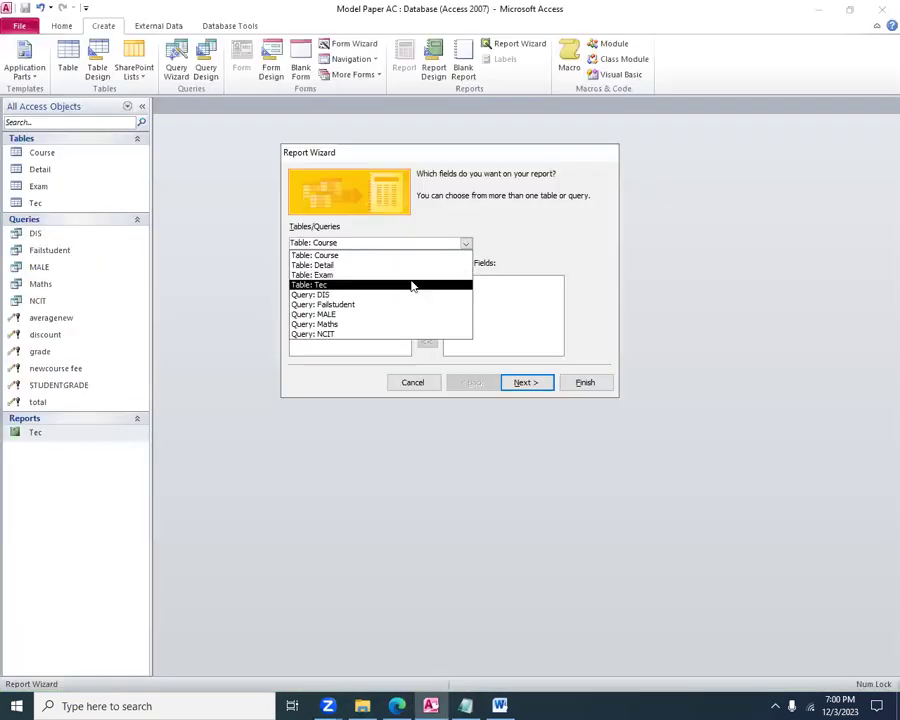
pyautogui.click(411, 286)
pyautogui.click(318, 291)
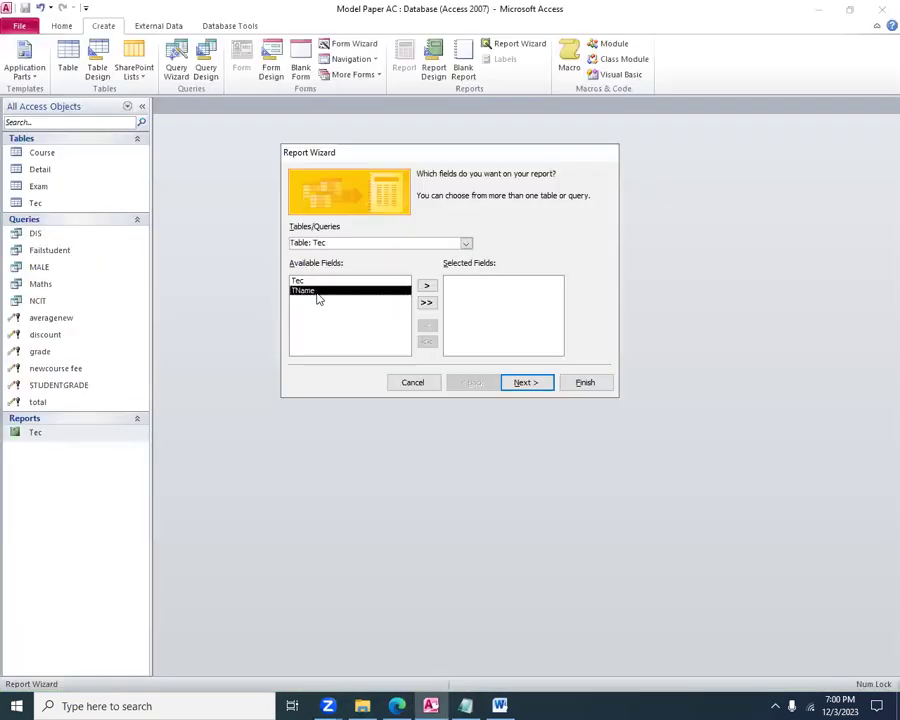
pyautogui.click(425, 287)
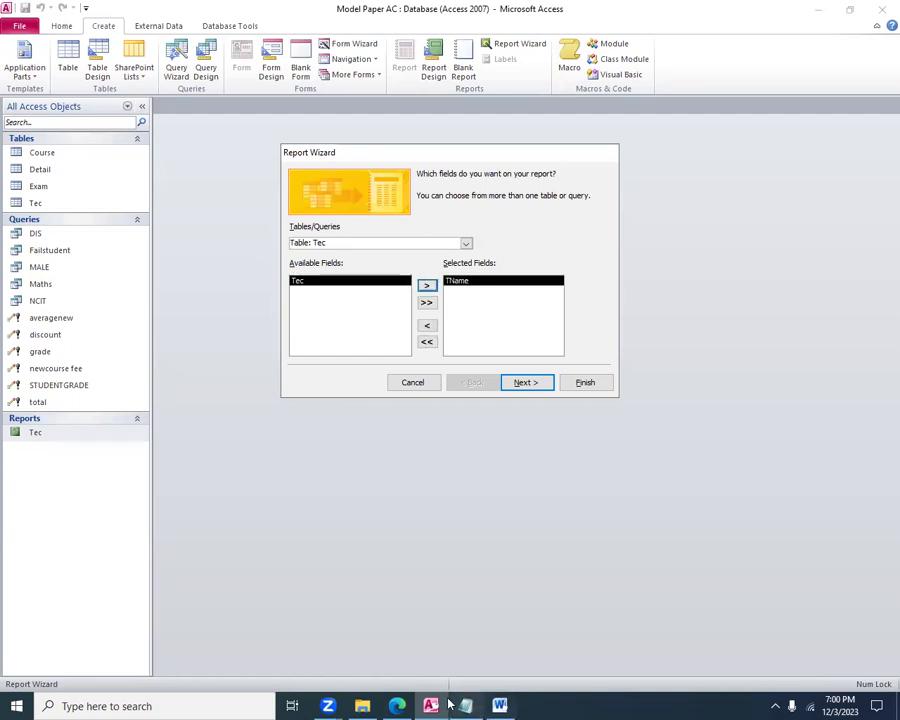
# Recheck the column order in the paper and add the CName field from the Course table to the report
pyautogui.click(397, 706)
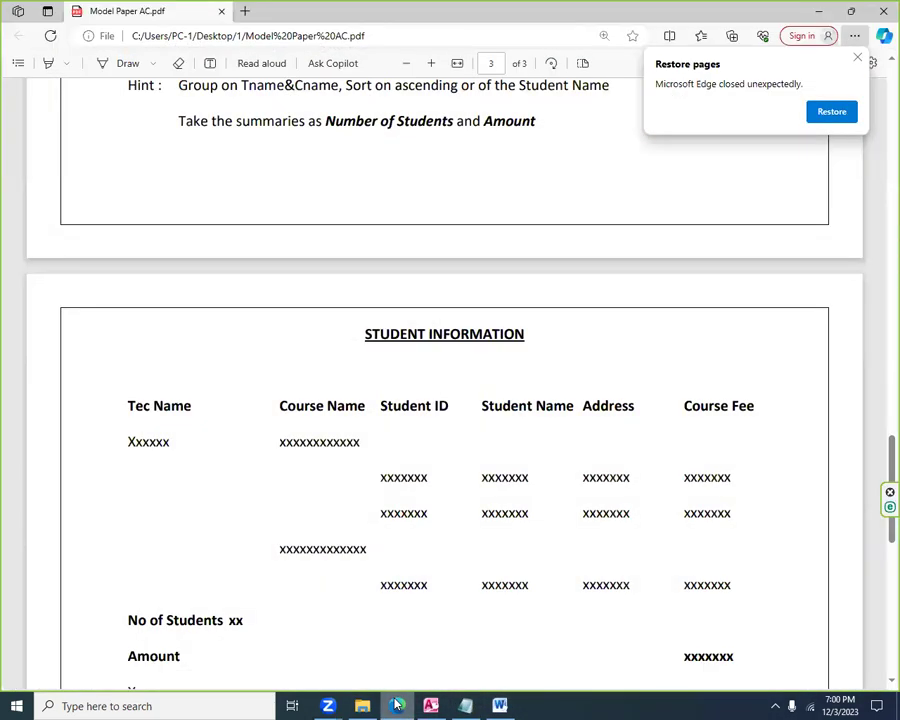
pyautogui.click(397, 706)
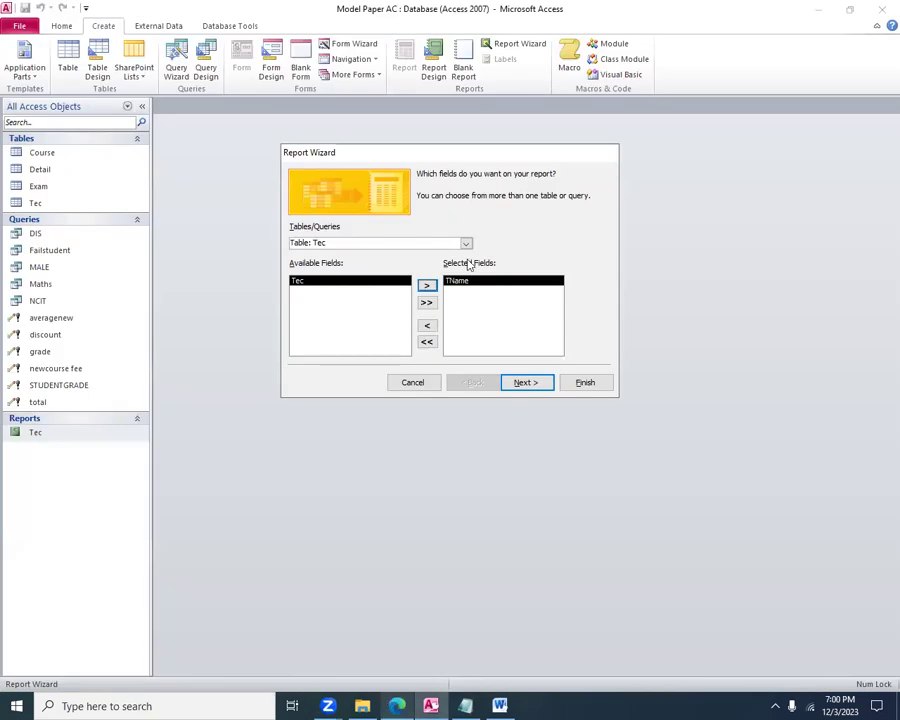
pyautogui.click(412, 243)
pyautogui.click(404, 254)
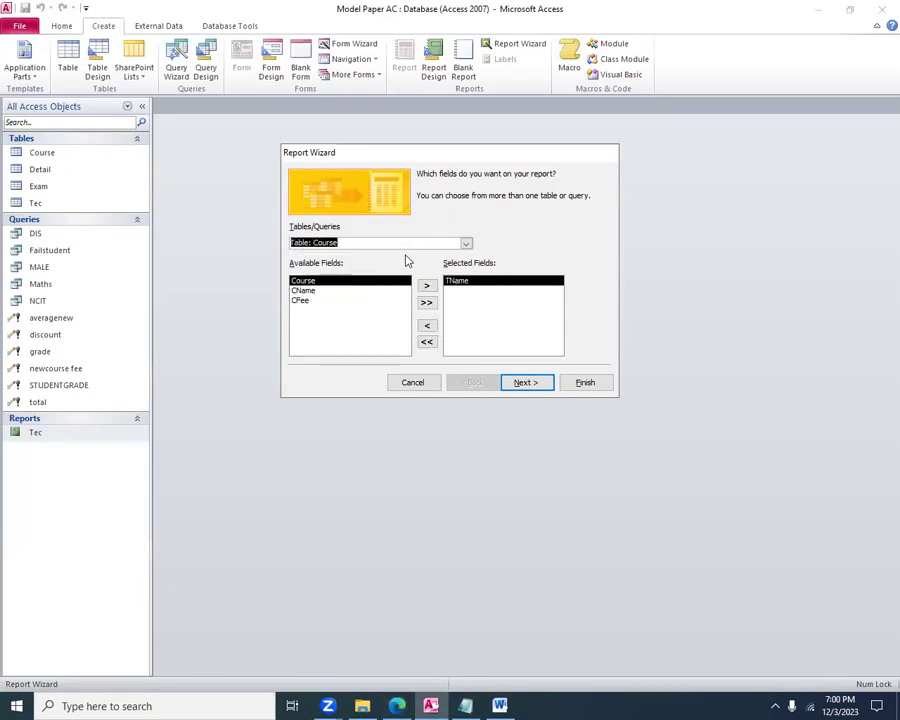
pyautogui.click(313, 291)
pyautogui.click(426, 286)
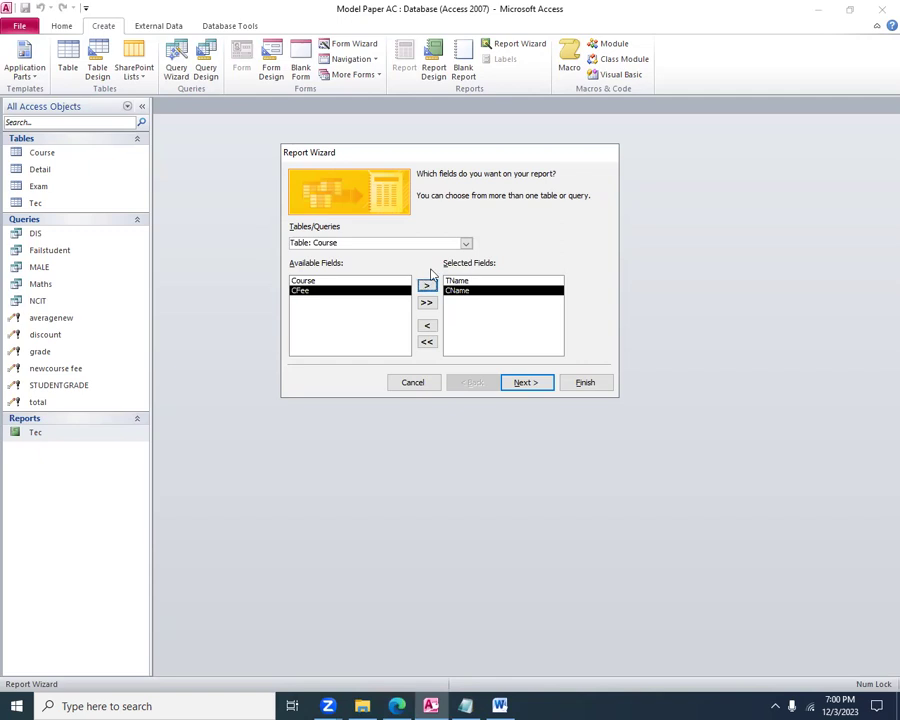
# Add the RegNo, Name and Address fields from the Detail table to the report, checking the paper's columns in Edge
pyautogui.click(464, 243)
pyautogui.click(444, 266)
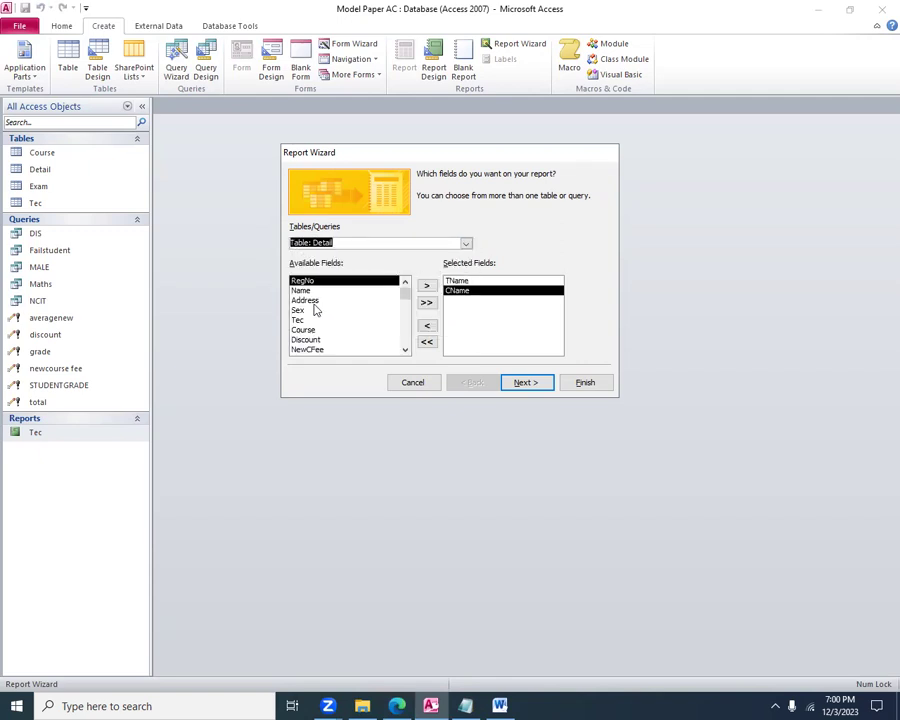
pyautogui.click(426, 286)
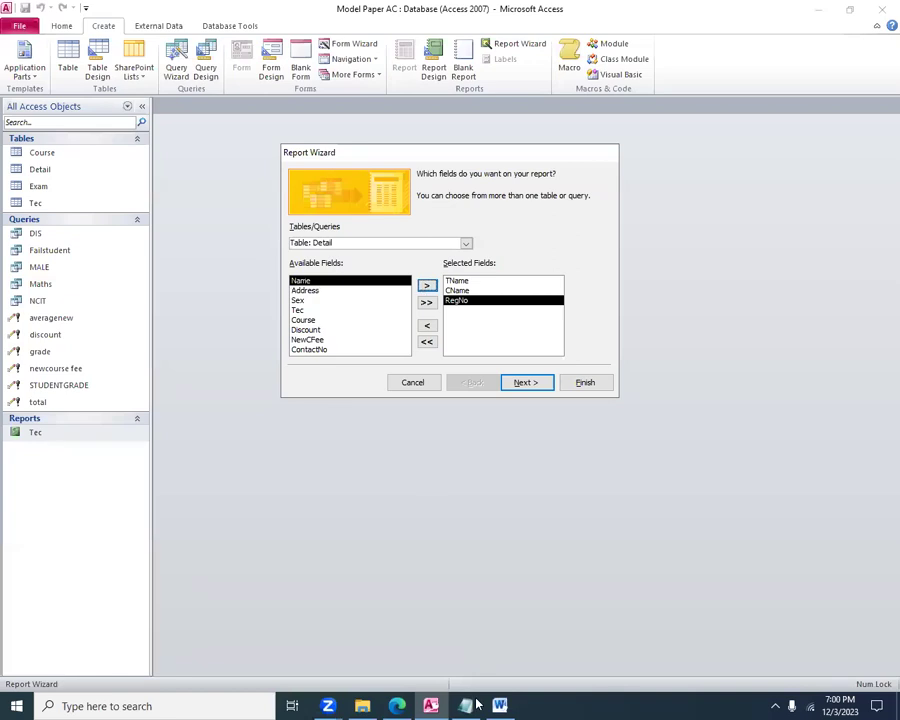
pyautogui.click(397, 706)
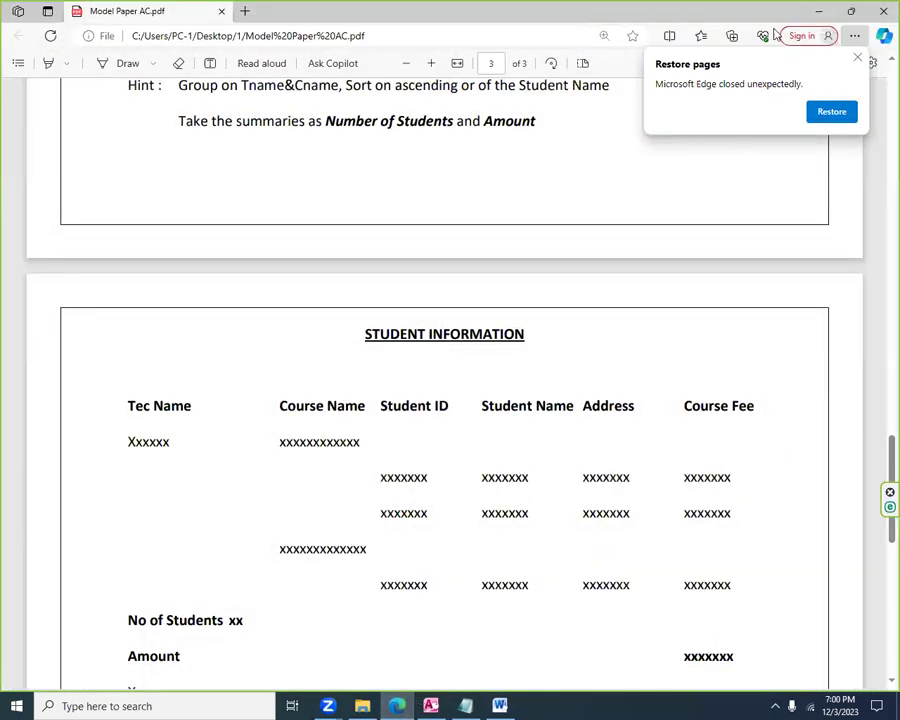
pyautogui.click(818, 11)
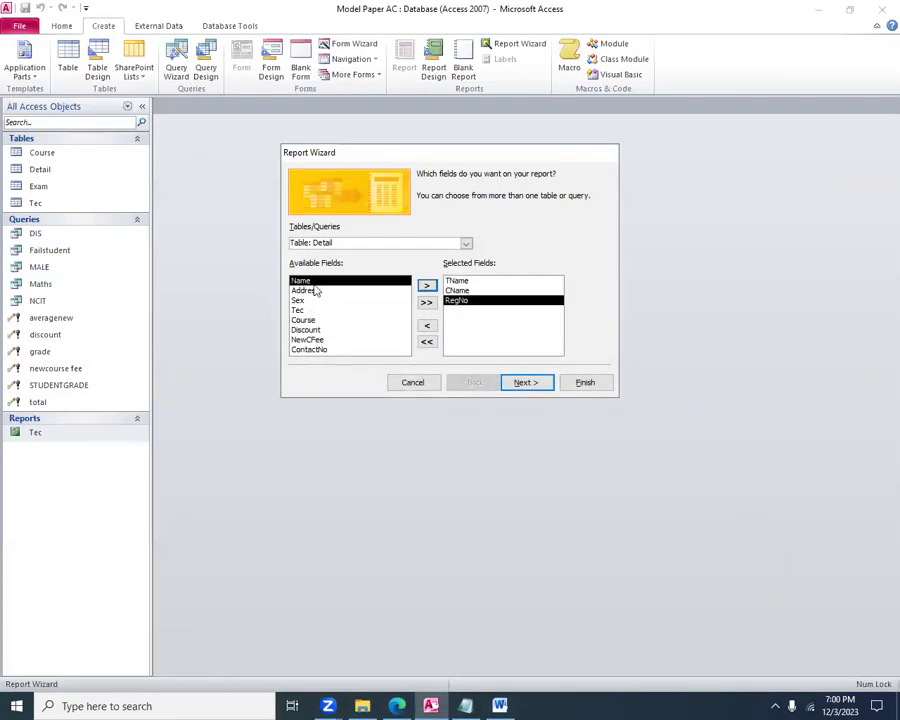
pyautogui.click(424, 285)
pyautogui.click(424, 287)
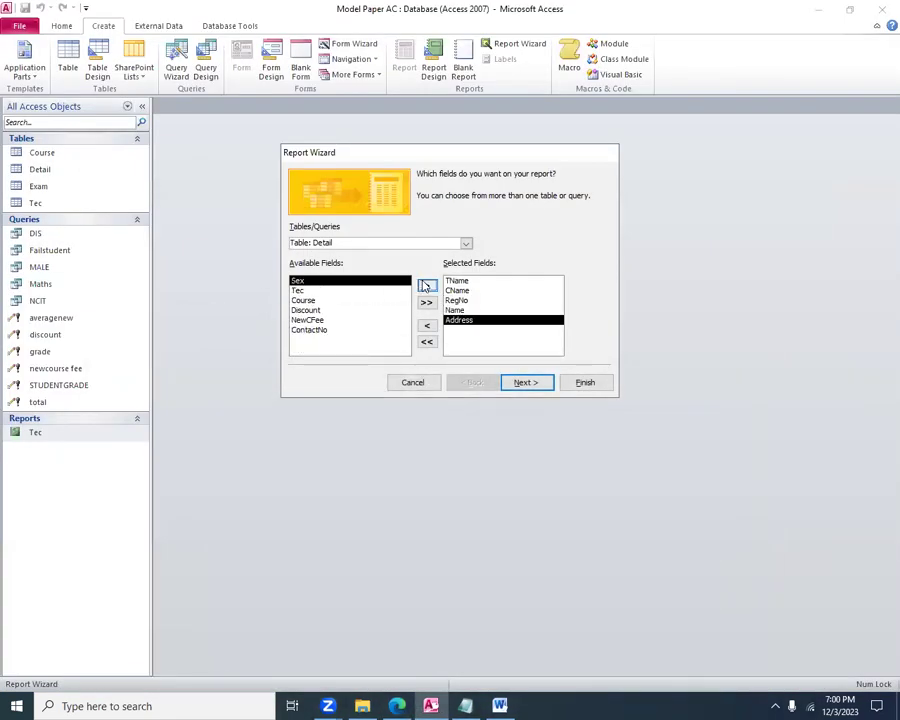
# Add the Course field from the Course table as the last report field and finish the field selection
pyautogui.click(465, 243)
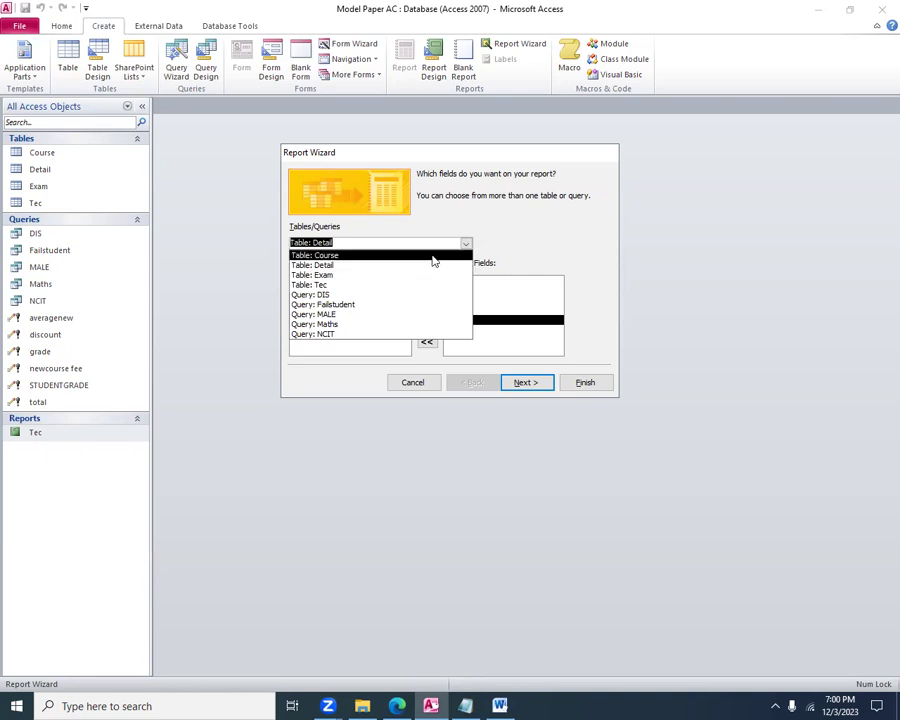
pyautogui.click(430, 255)
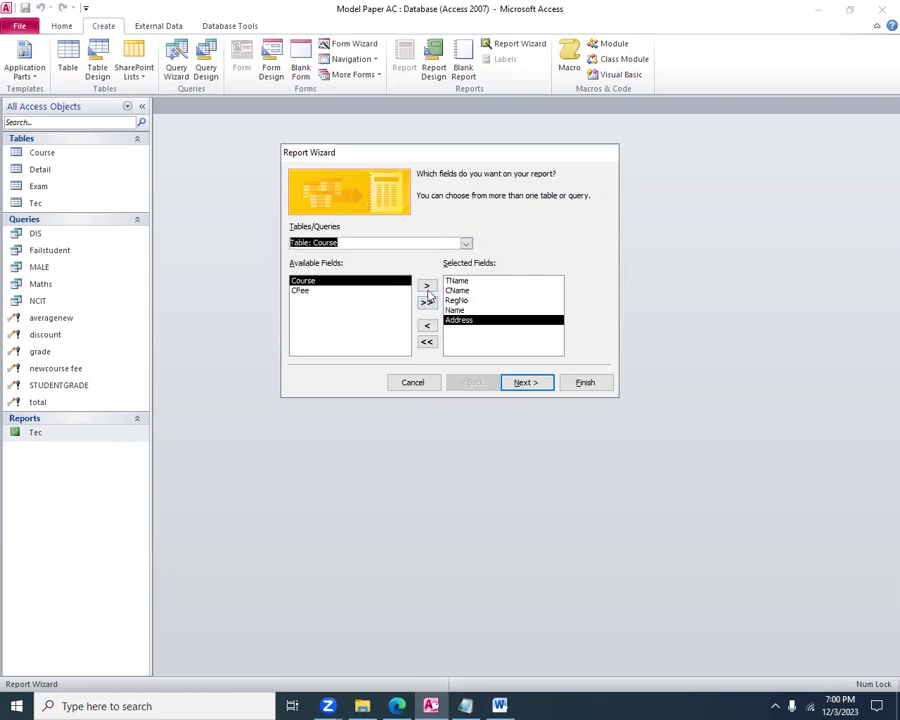
pyautogui.click(426, 286)
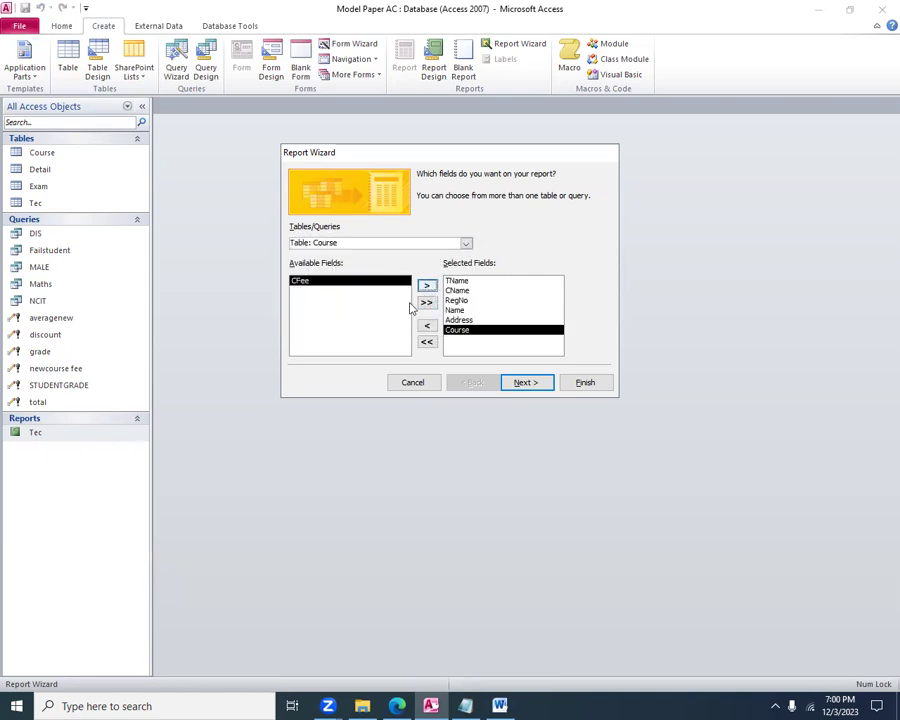
pyautogui.click(506, 382)
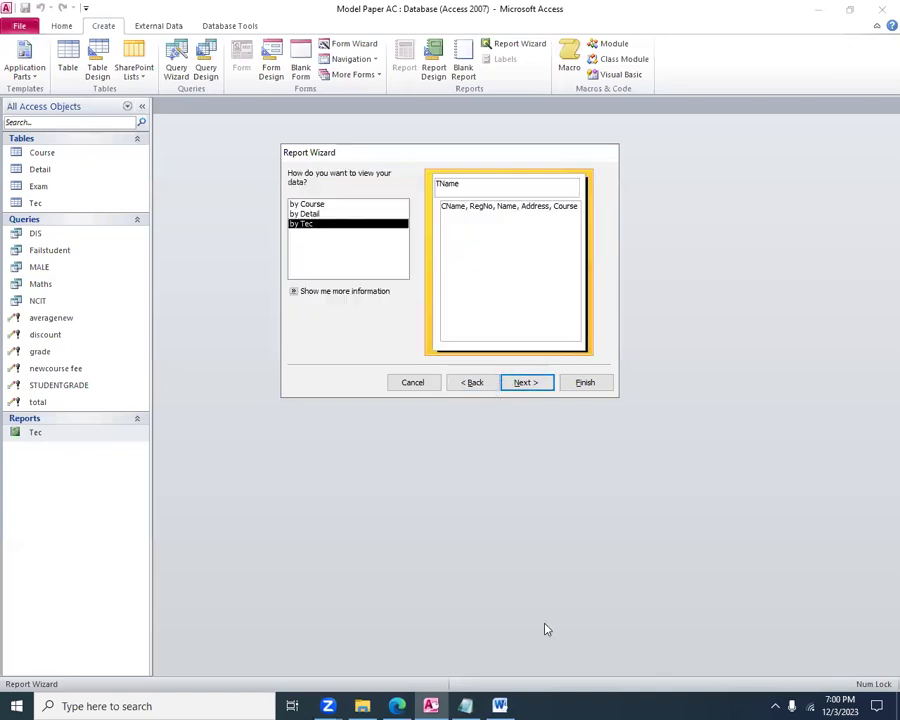
# Check the paper's course grouping in Edge, keep the Access report viewed by Tec, and add CName as a grouping level
pyautogui.click(397, 706)
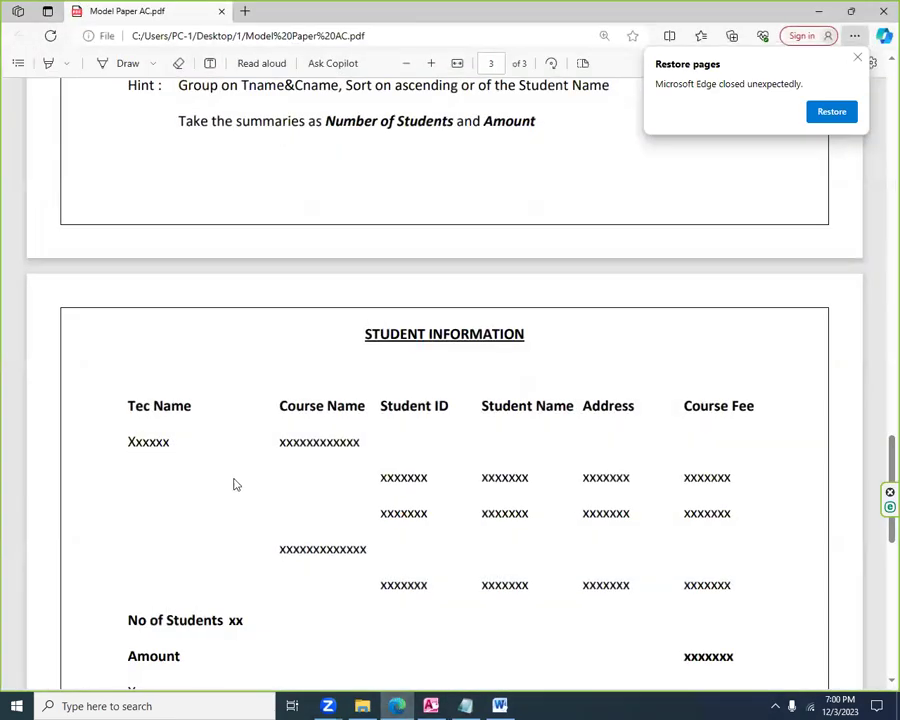
pyautogui.moveTo(280, 406); pyautogui.dragTo(366, 408)
pyautogui.hotkey('ctrl', 'c')
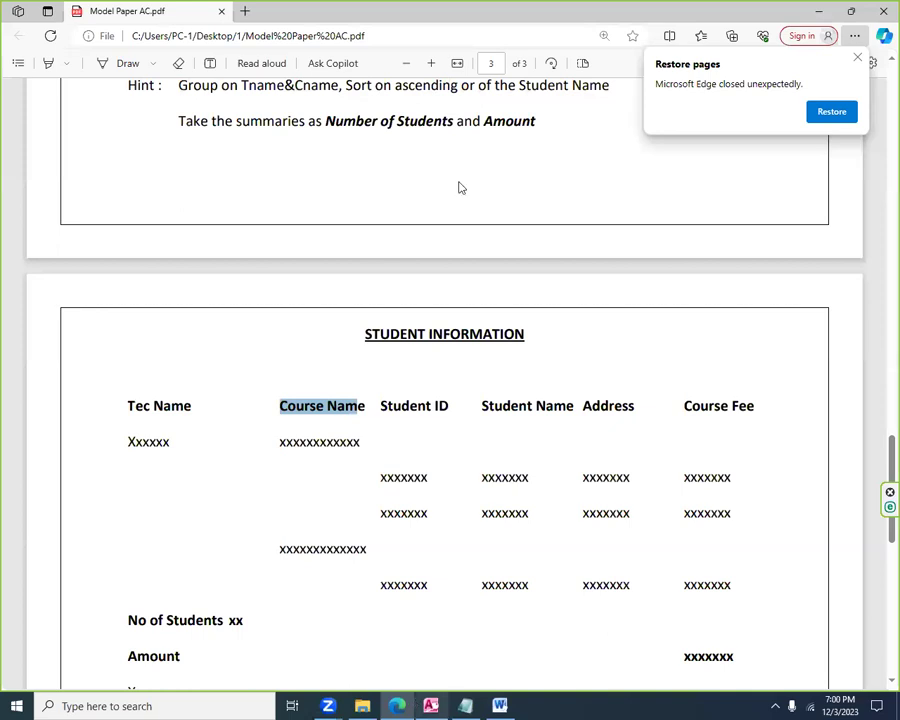
pyautogui.hotkey('alt', 'Tab')
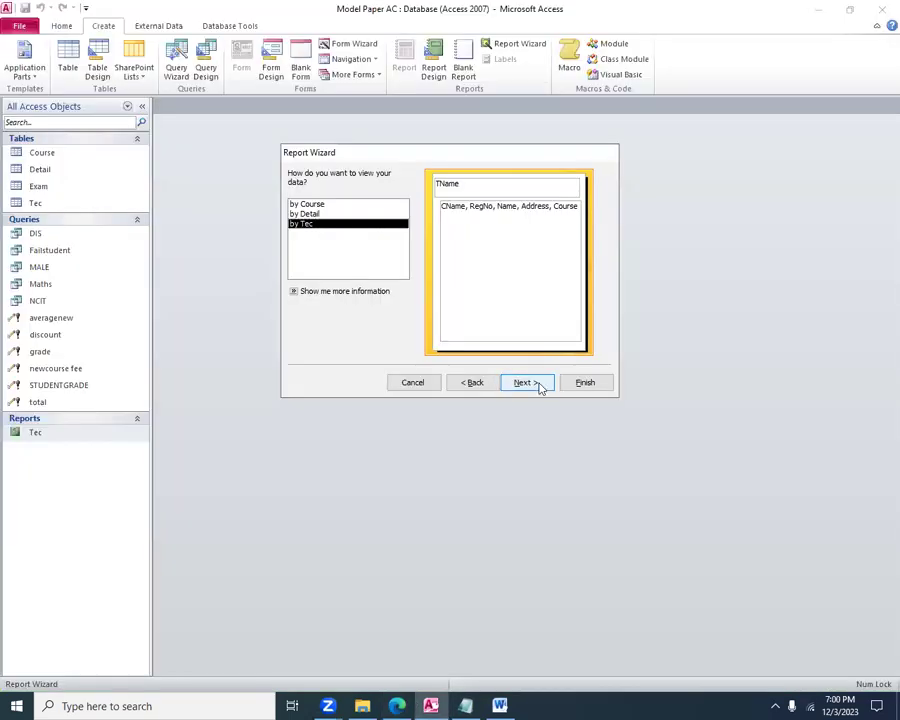
pyautogui.click(538, 386)
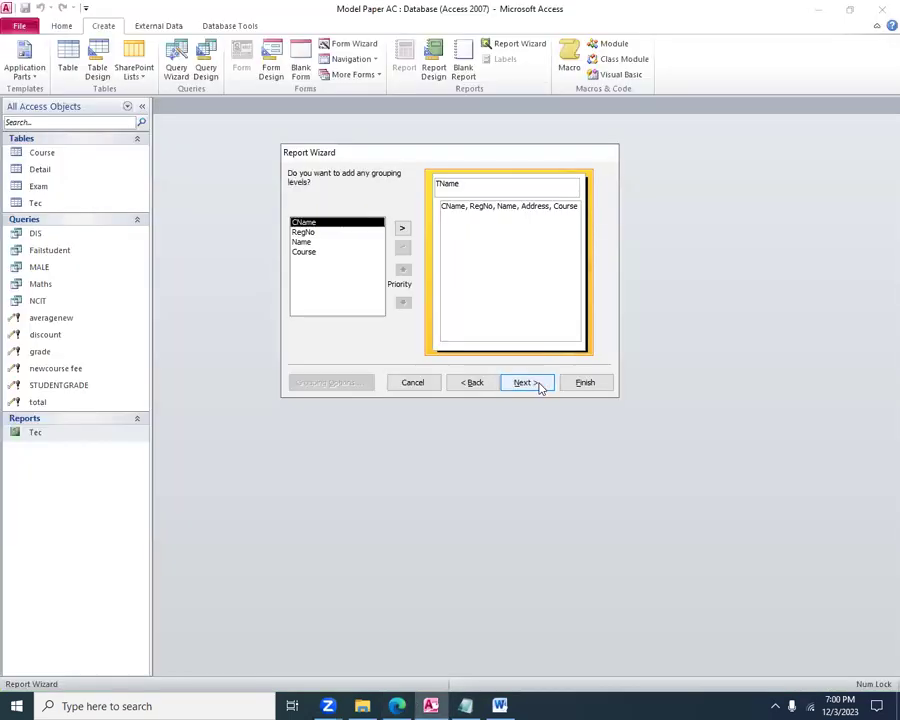
pyautogui.click(402, 230)
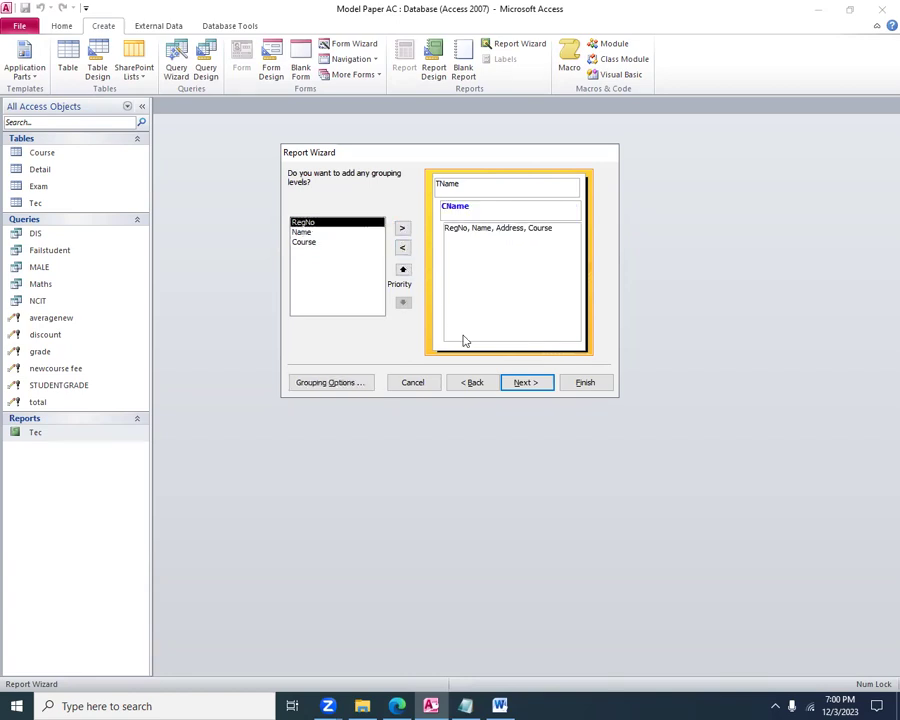
pyautogui.click(530, 388)
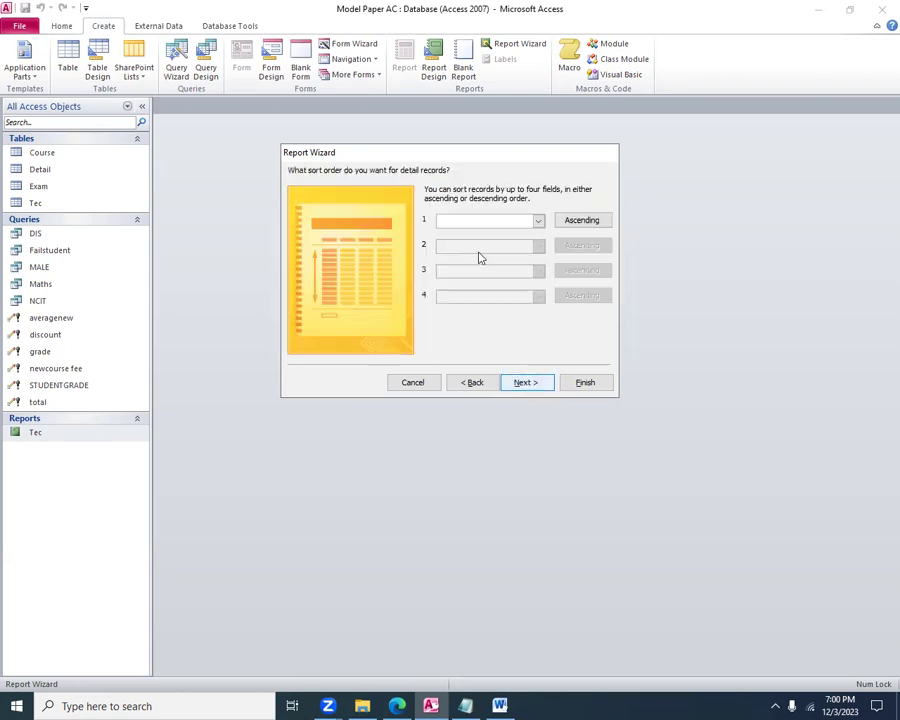
# Keep the stepped portrait layout without sorting, title the report STUDENT INFORMATION using the paper's heading, and generate its preview
pyautogui.click(522, 384)
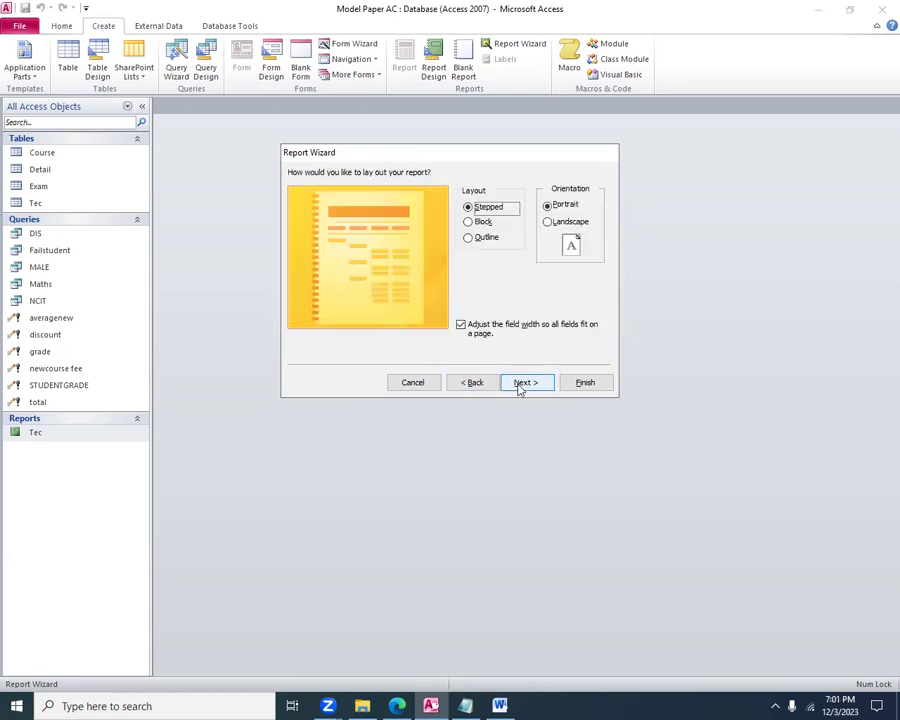
pyautogui.click(536, 386)
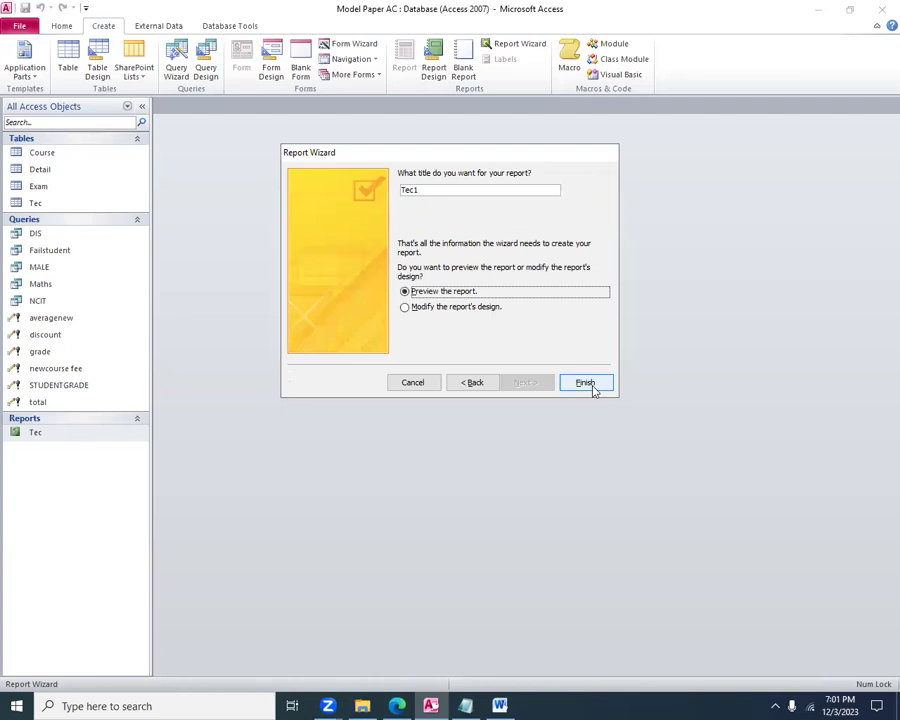
pyautogui.hotkey('alt', 'Tab')
pyautogui.moveTo(429, 334); pyautogui.dragTo(522, 333)
pyautogui.click(368, 333)
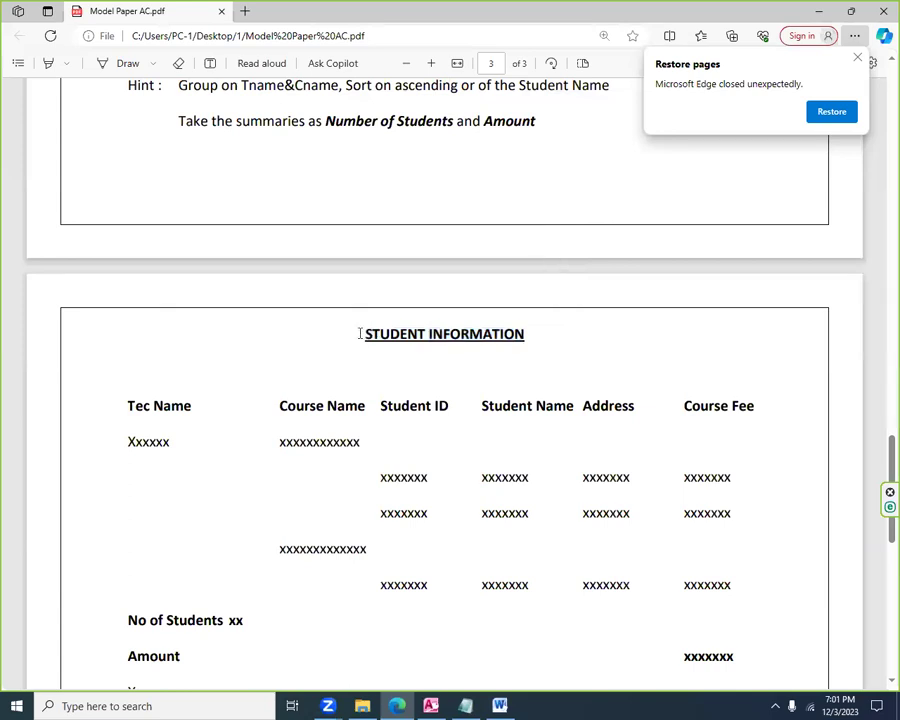
pyautogui.moveTo(364, 333); pyautogui.dragTo(510, 340)
pyautogui.click(529, 334)
pyautogui.click(366, 334)
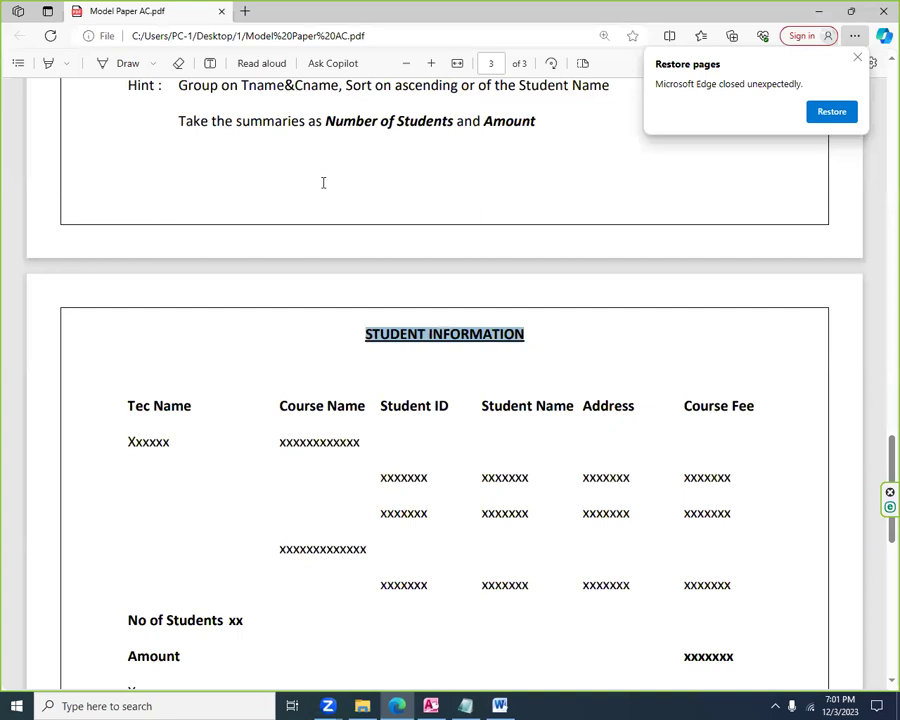
pyautogui.hotkey('alt', 'Tab')
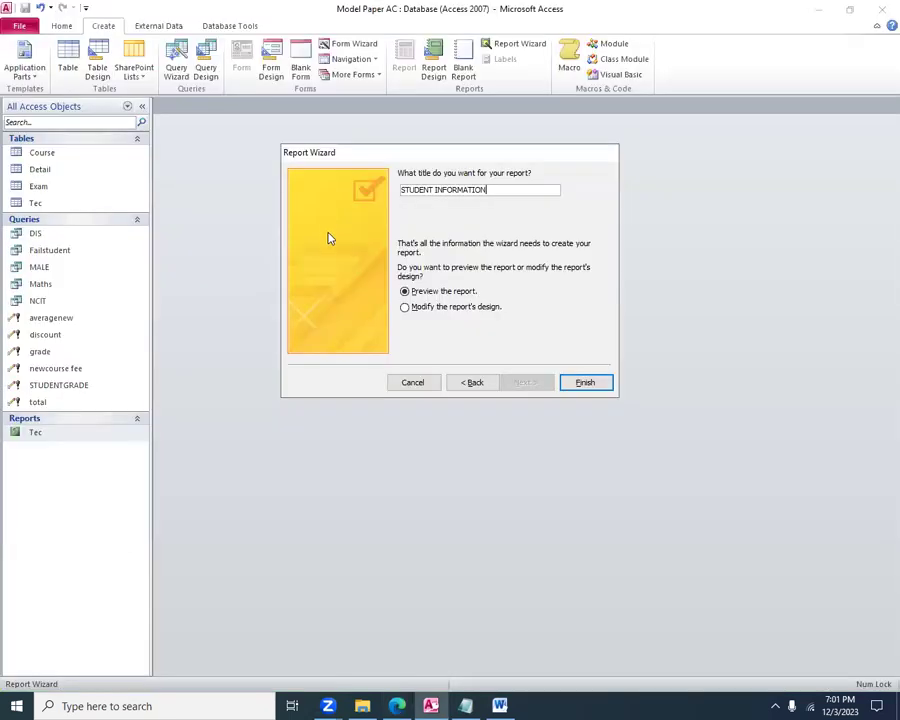
pyautogui.click(585, 383)
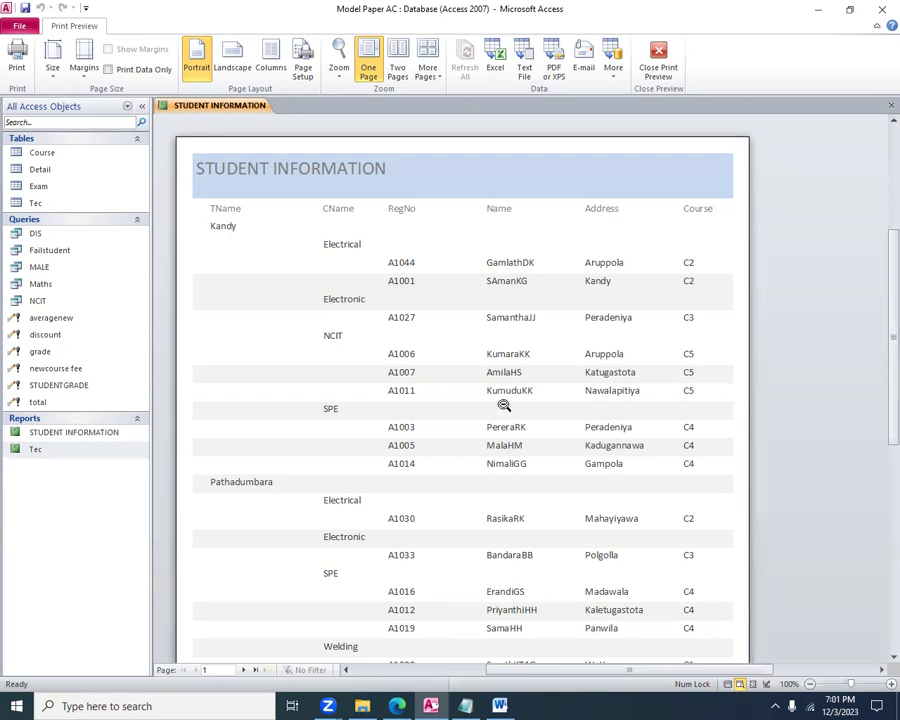
# Review the Tec and course groups on the report's first page and return to the paper in Edge
pyautogui.scroll(-1, 252, 466)
pyautogui.scroll(-4, 252, 466)
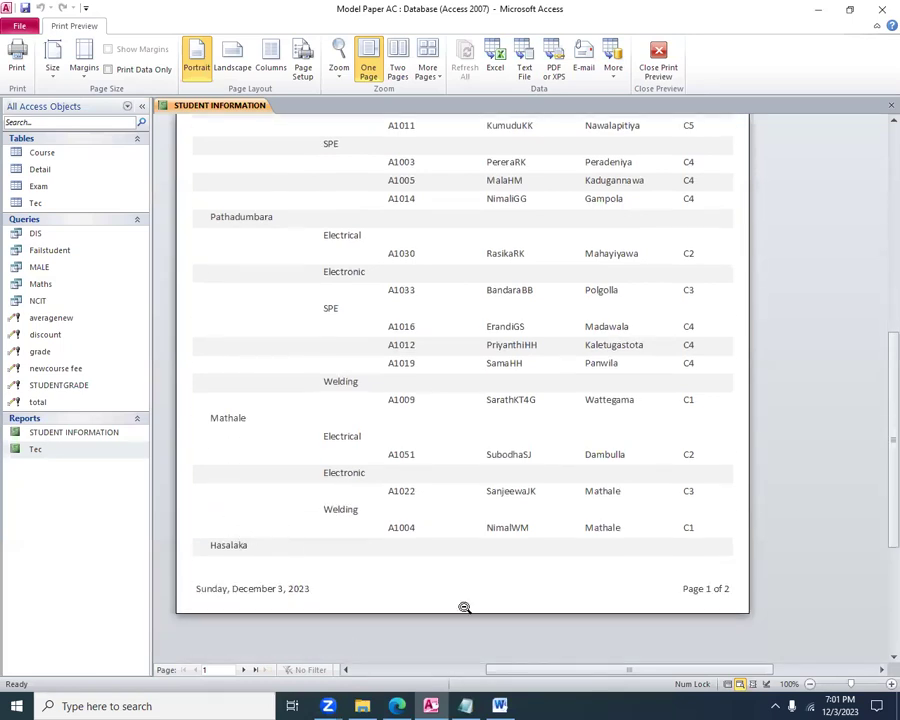
pyautogui.scroll(1, 429, 585)
pyautogui.scroll(4, 420, 582)
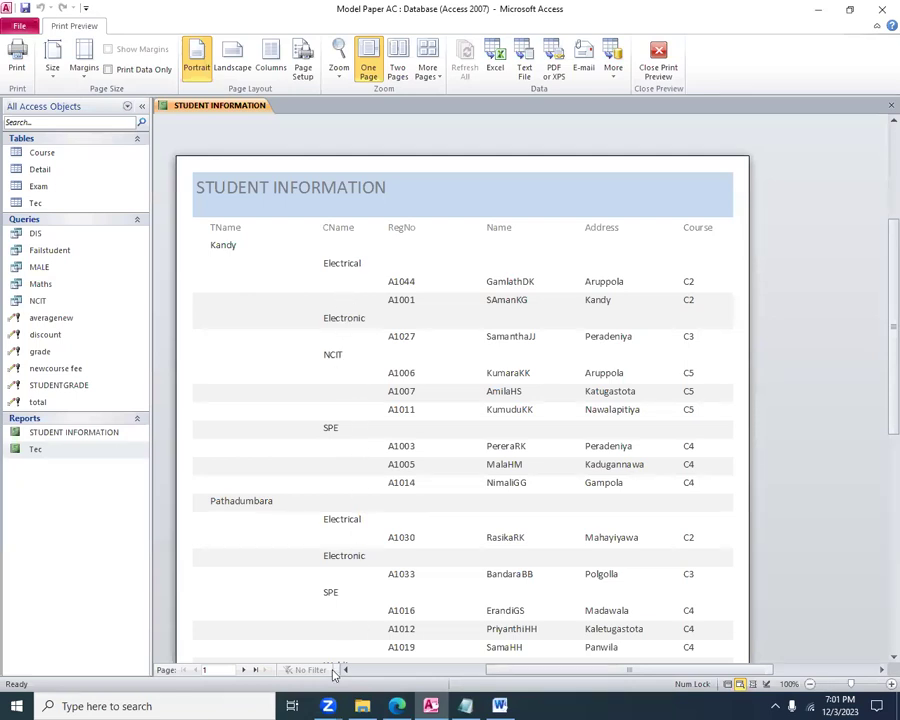
pyautogui.click(398, 706)
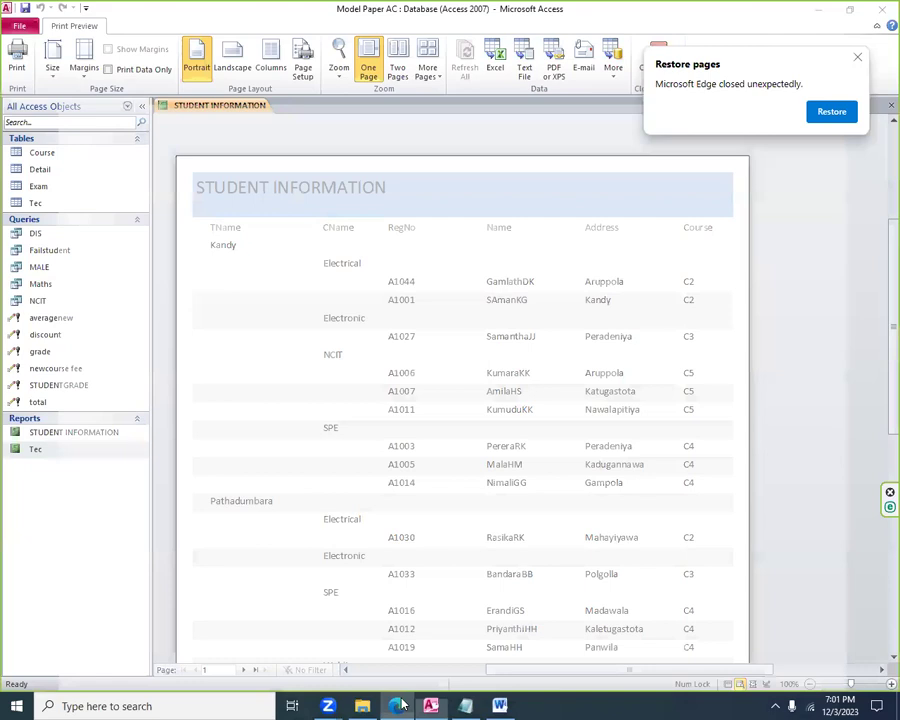
# Examine the student count, amount and grand total rows in the paper's STUDENT INFORMATION layout and return to Access
pyautogui.scroll(-3, 381, 516)
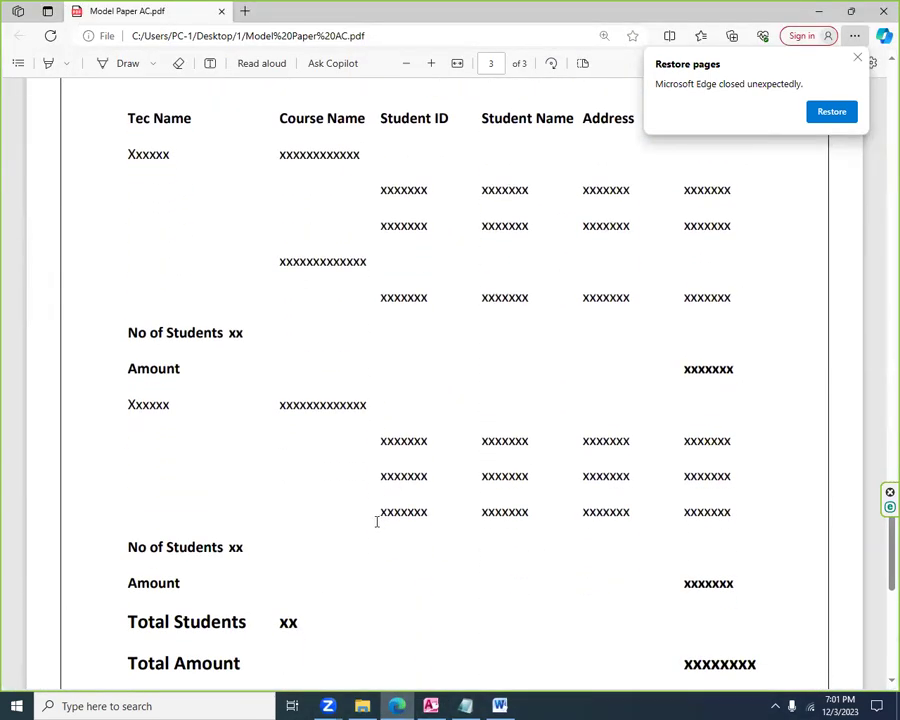
pyautogui.scroll(3, 311, 497)
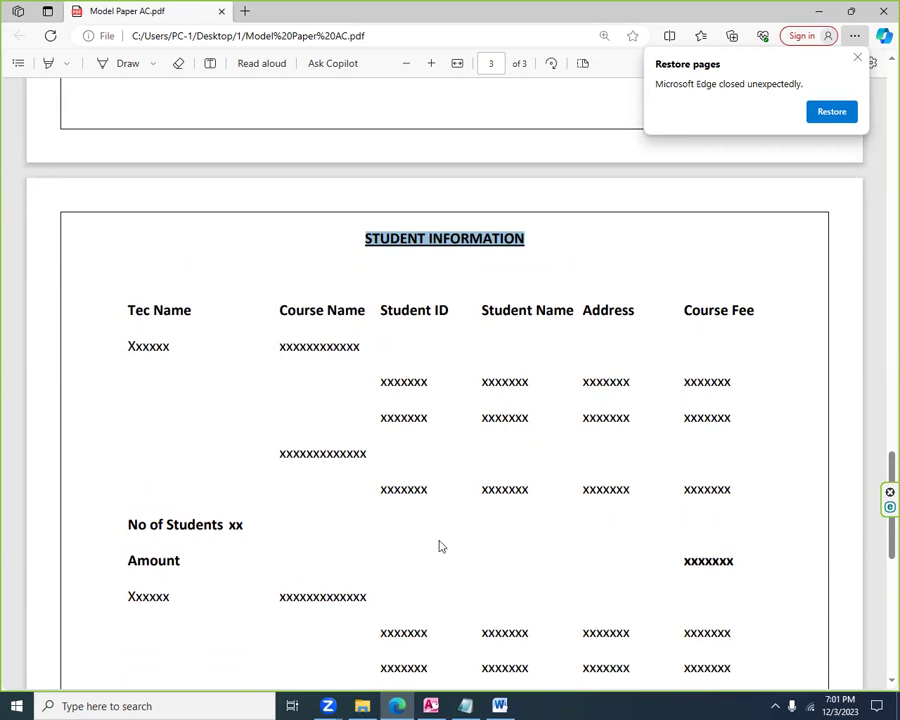
pyautogui.scroll(-2, 371, 543)
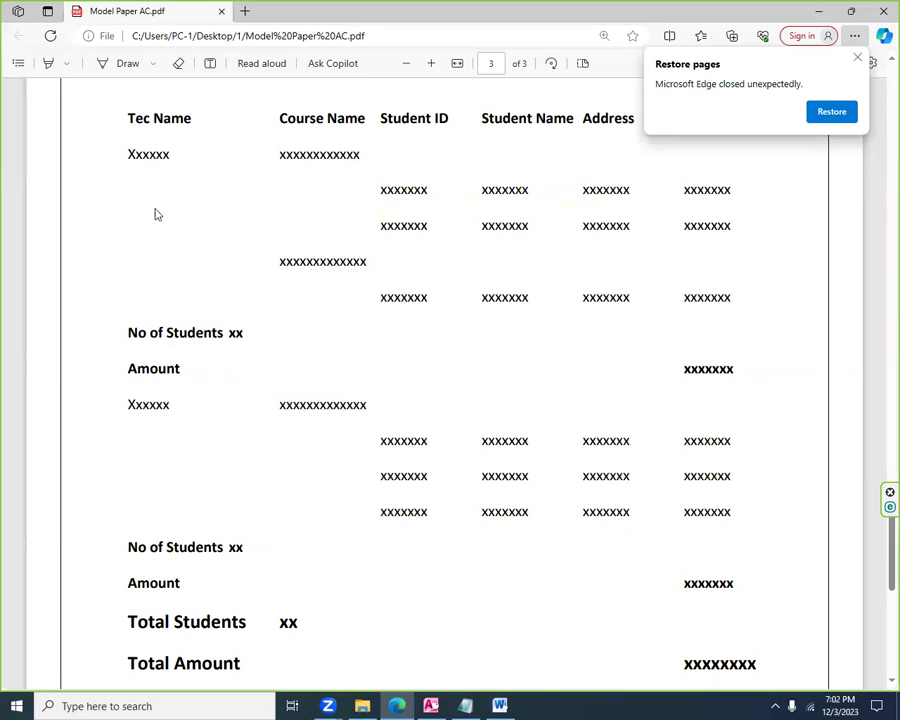
pyautogui.click(327, 706)
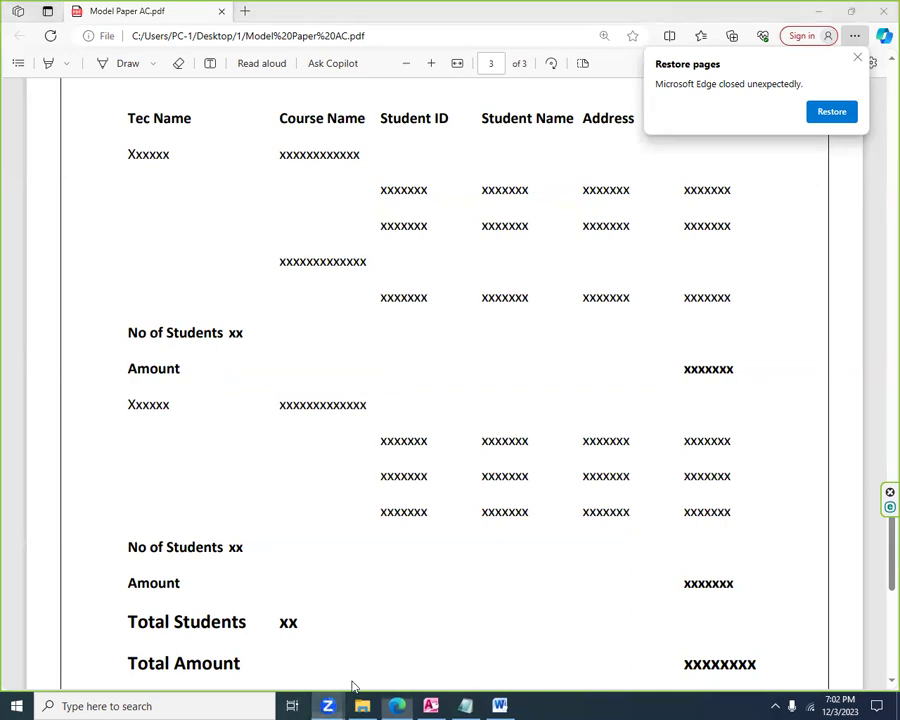
pyautogui.click(429, 705)
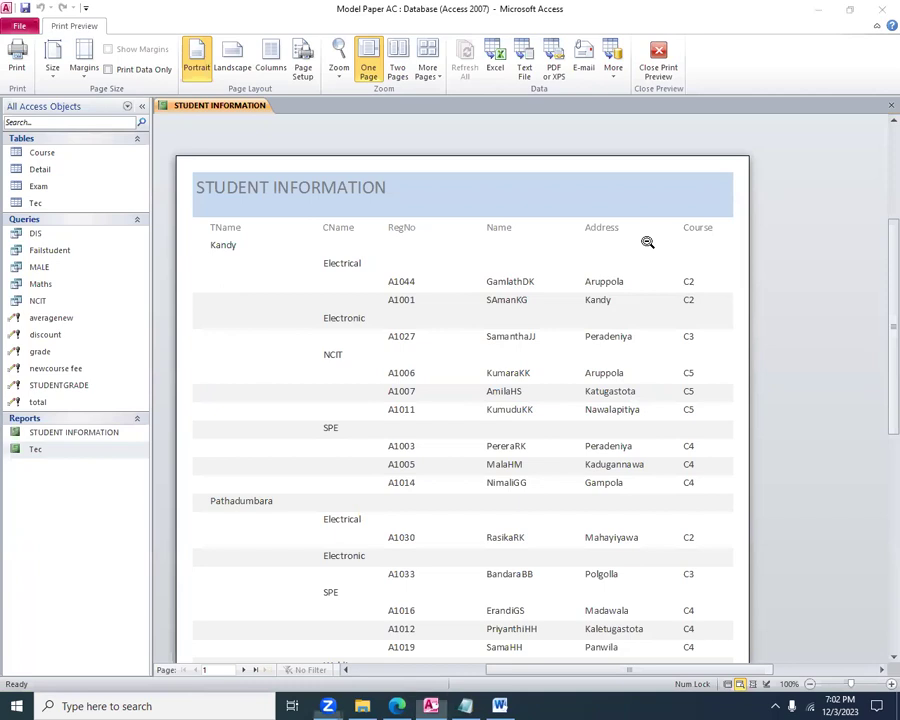
# Close the STUDENT INFORMATION print preview and open the report in Design View
pyautogui.click(881, 104)
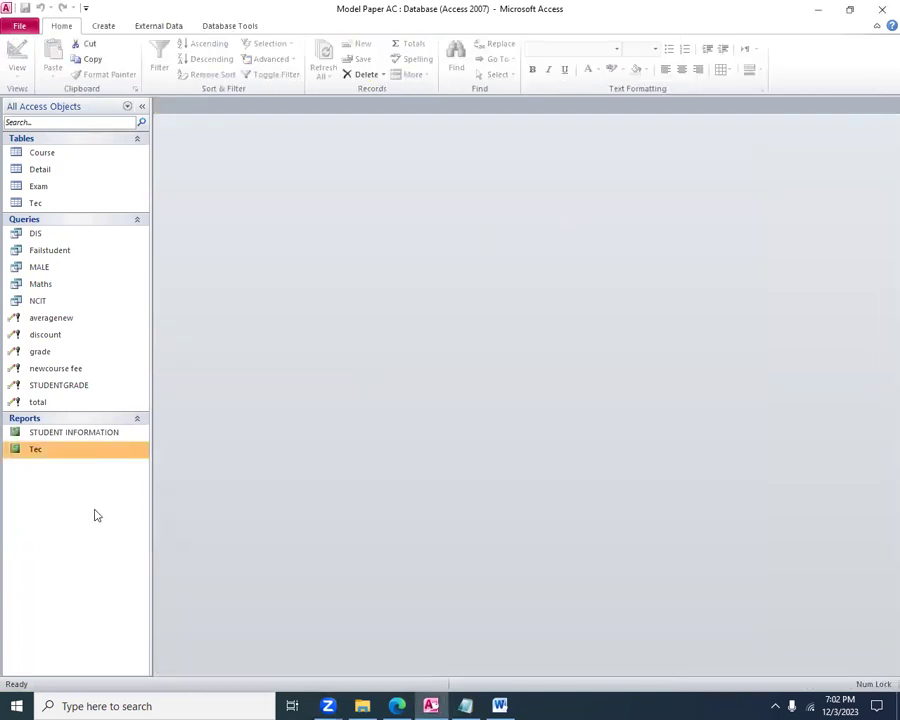
pyautogui.rightClick(50, 438)
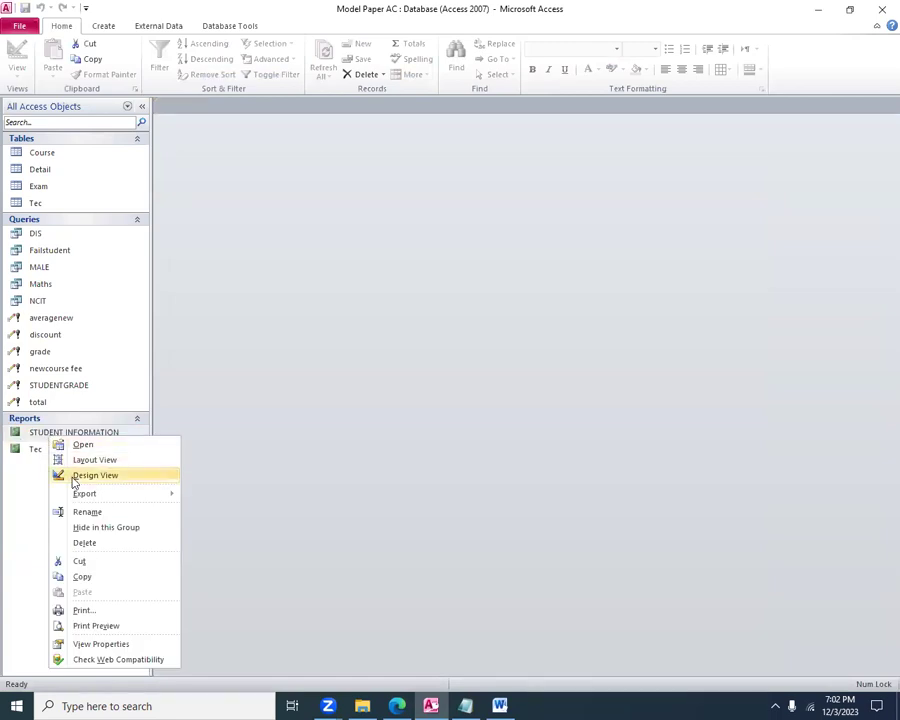
pyautogui.rightClick(46, 432)
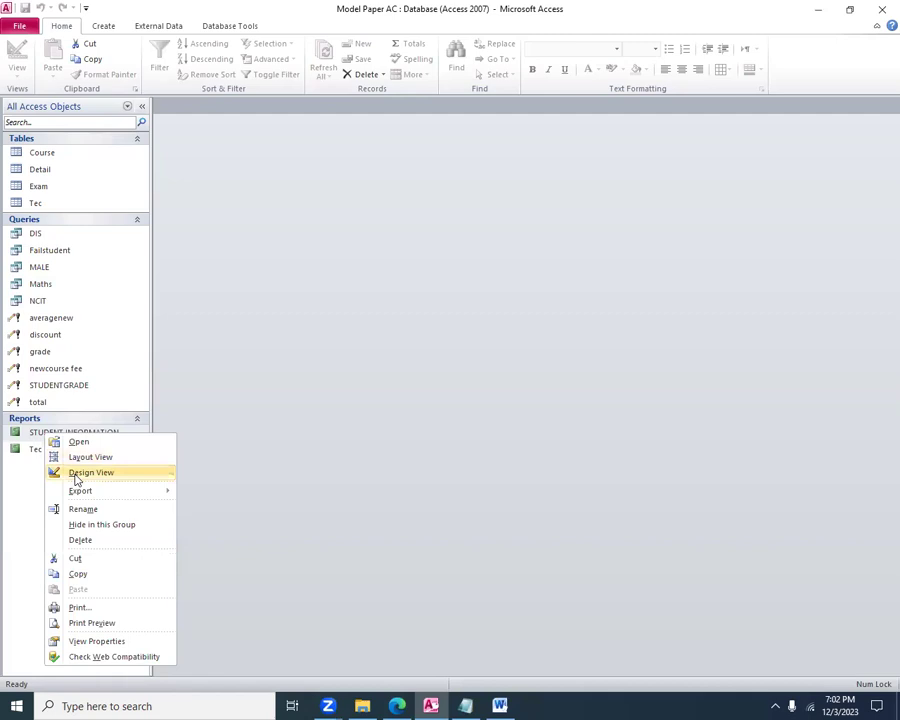
pyautogui.click(90, 472)
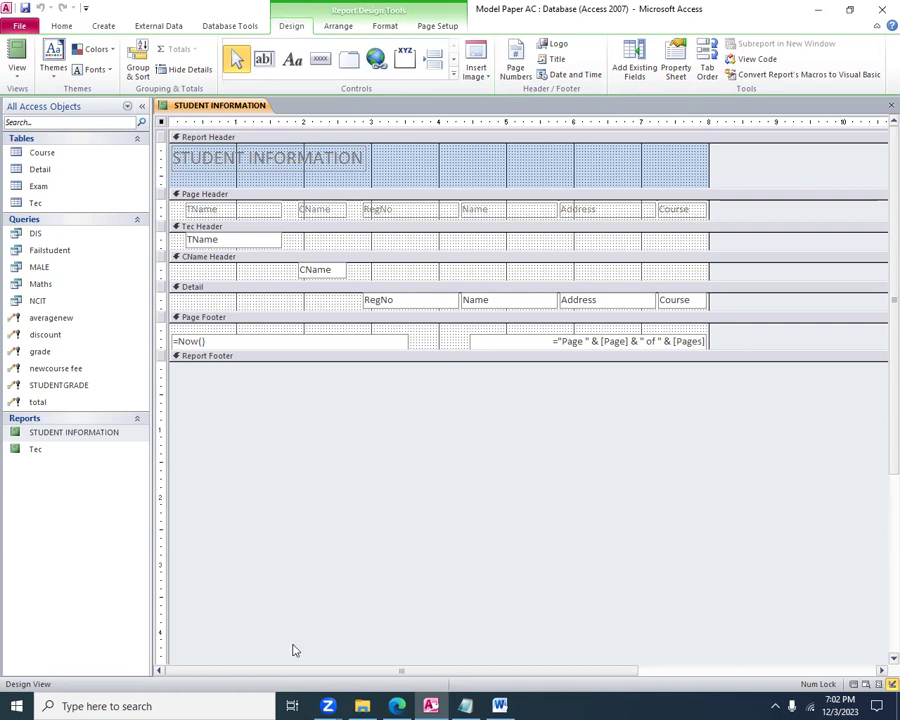
# Check the paper's No of Students row in Edge and add a Count Records total on the RegNo field in Access
pyautogui.click(398, 706)
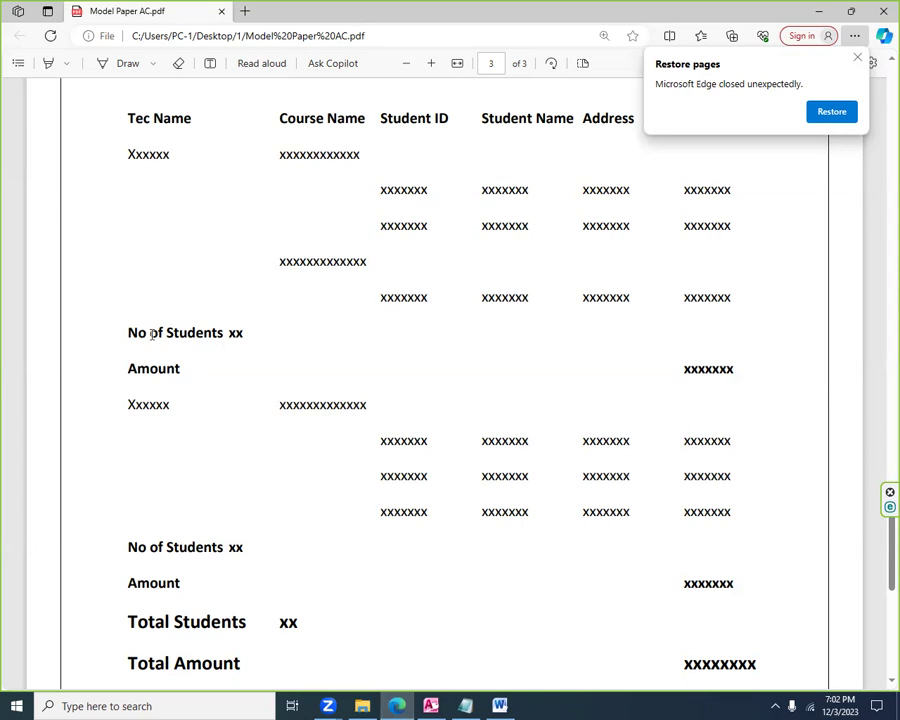
pyautogui.click(398, 706)
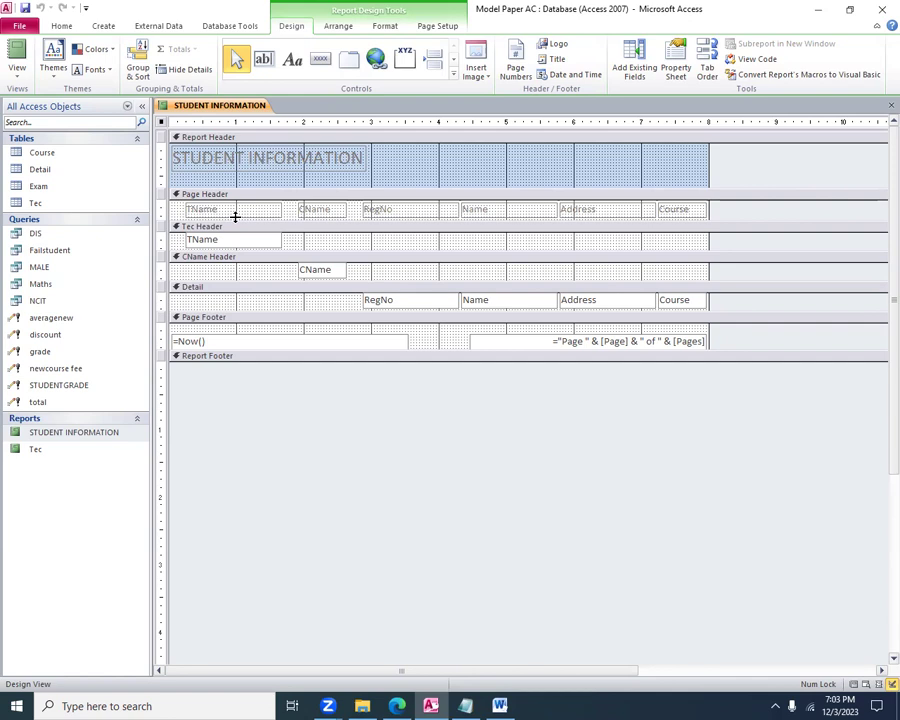
pyautogui.rightClick(390, 303)
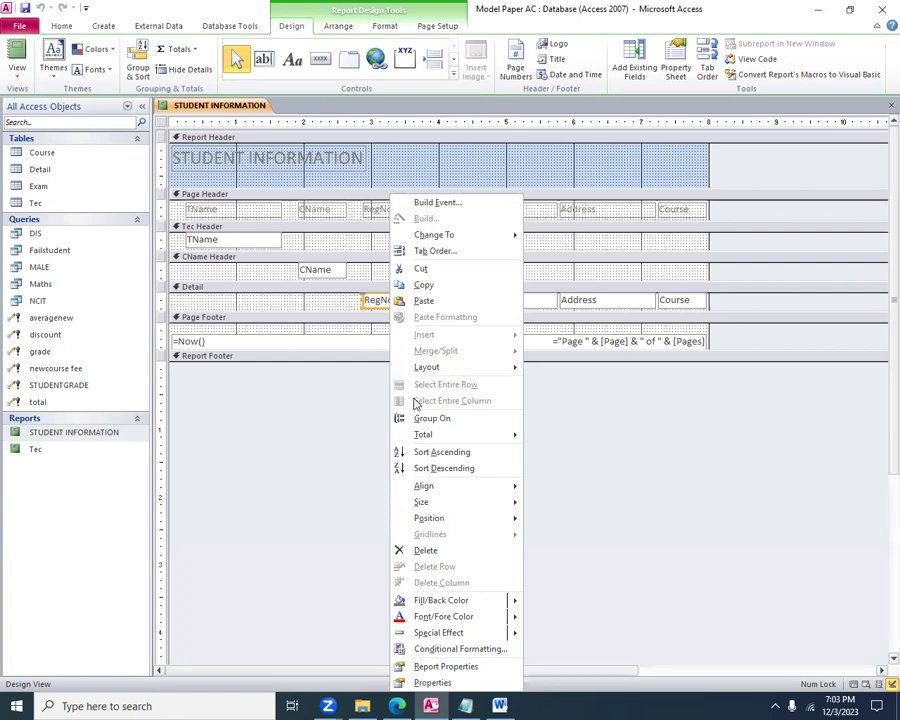
pyautogui.moveTo(424, 437)
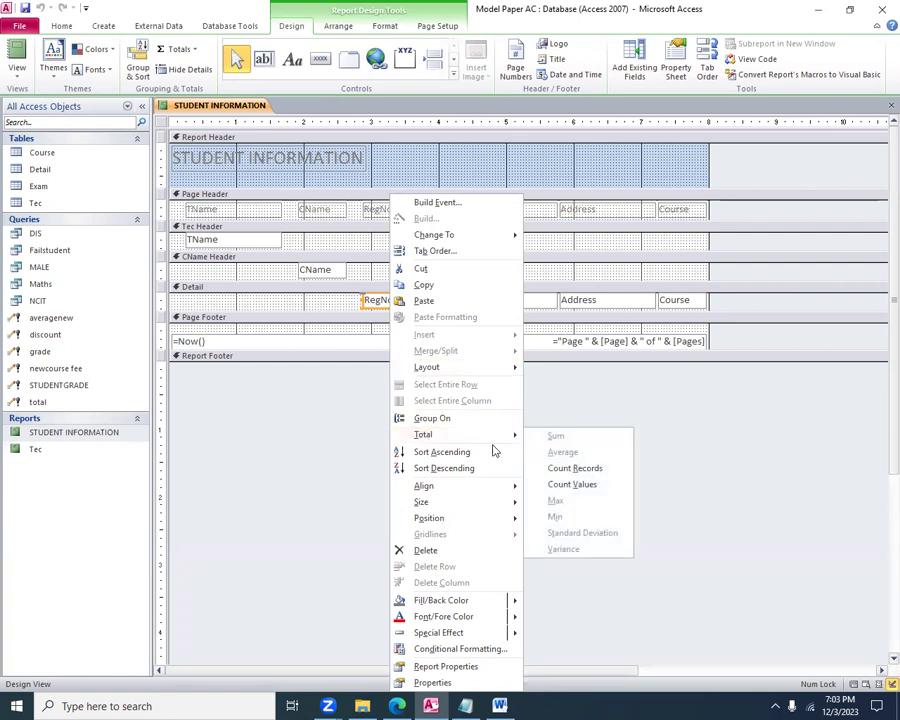
pyautogui.click(575, 469)
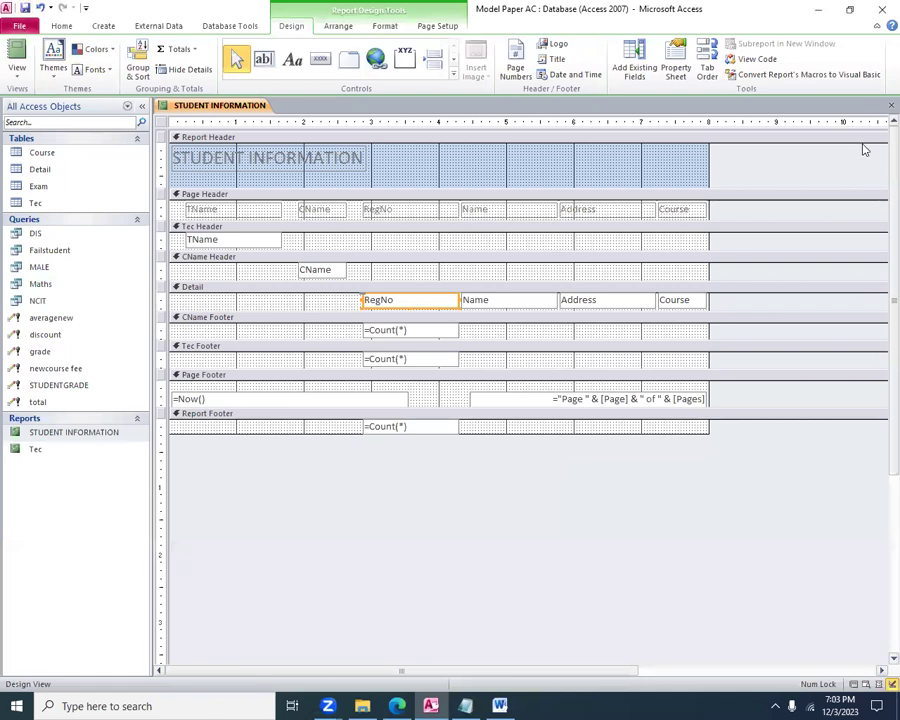
# Close the report design and open STUDENT INFORMATION in Report View to check the record counts per group
pyautogui.click(891, 105)
pyautogui.rightClick(97, 432)
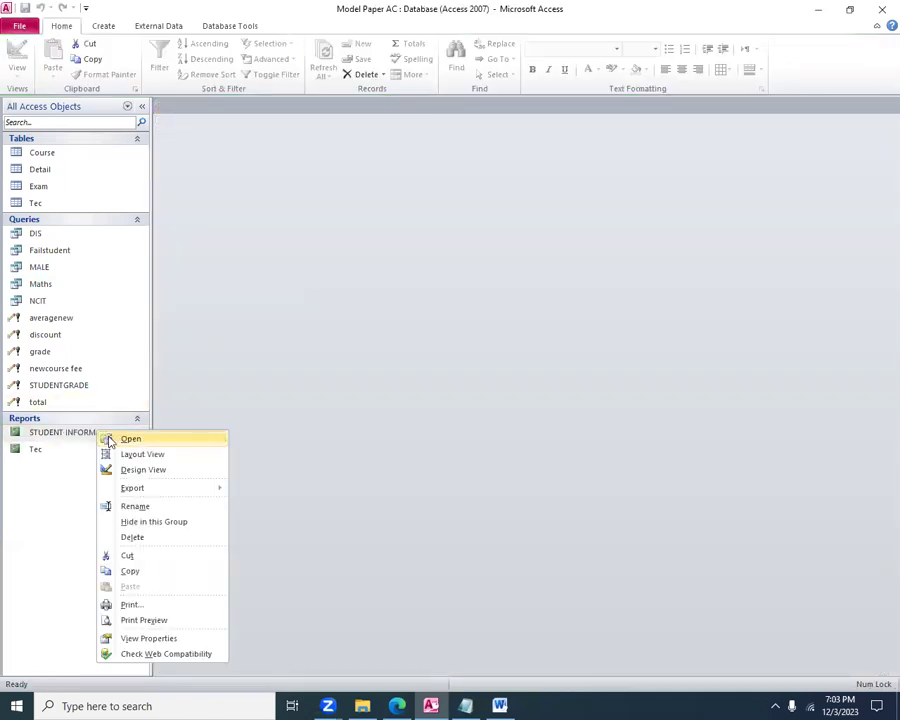
pyautogui.click(110, 440)
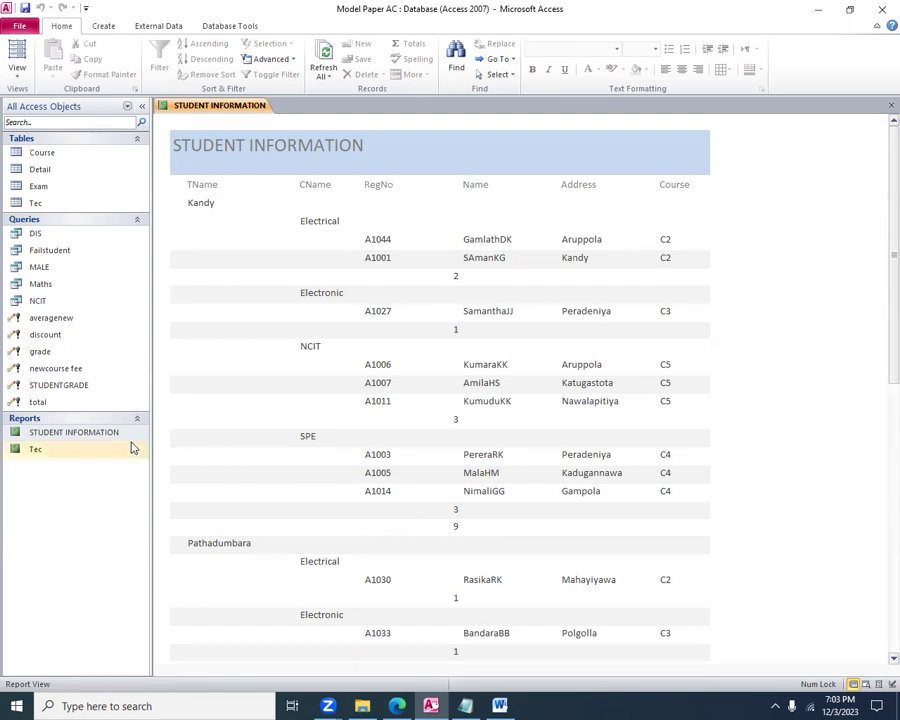
# Return STUDENT INFORMATION to Design View and enlarge the Tec Footer section to about 1 inch tall
pyautogui.rightClick(92, 433)
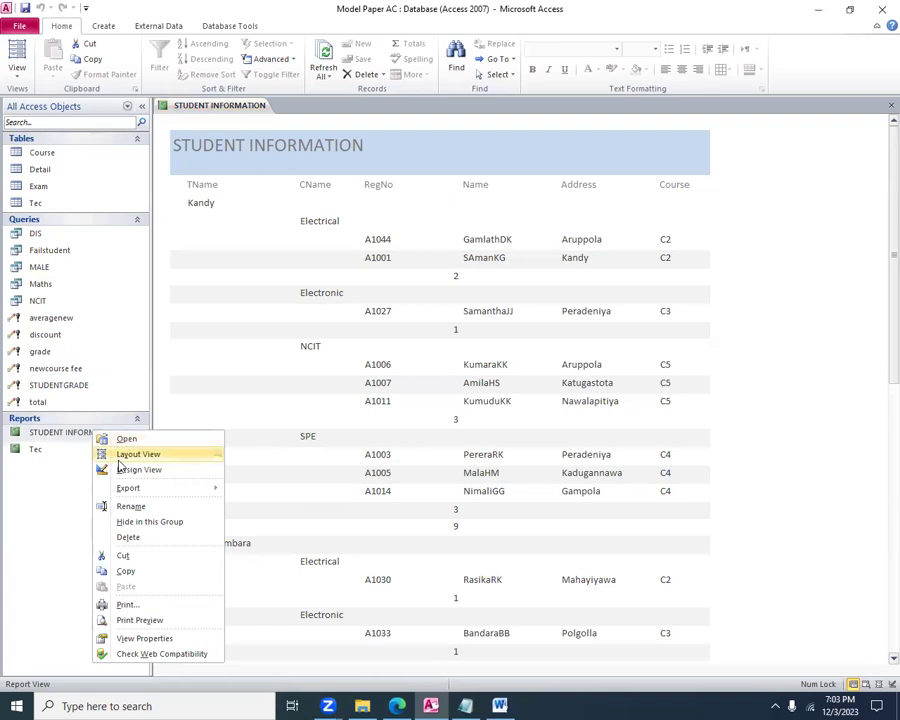
pyautogui.click(118, 469)
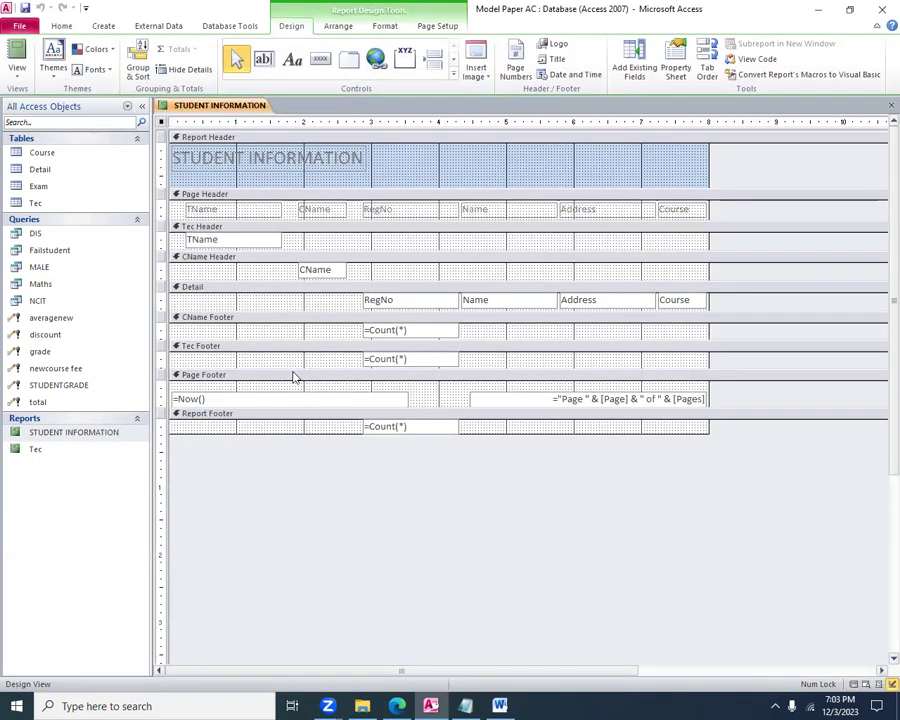
pyautogui.click(182, 370)
pyautogui.moveTo(182, 370); pyautogui.dragTo(191, 420)
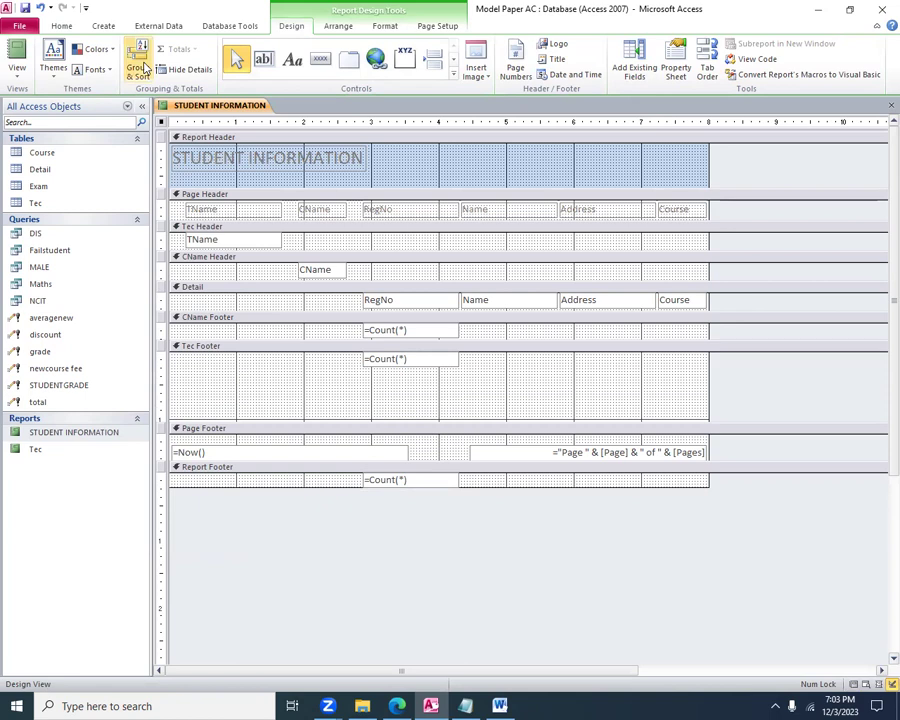
# Add a label reading Amount to the Tec Footer and align it beside the record count
pyautogui.click(292, 62)
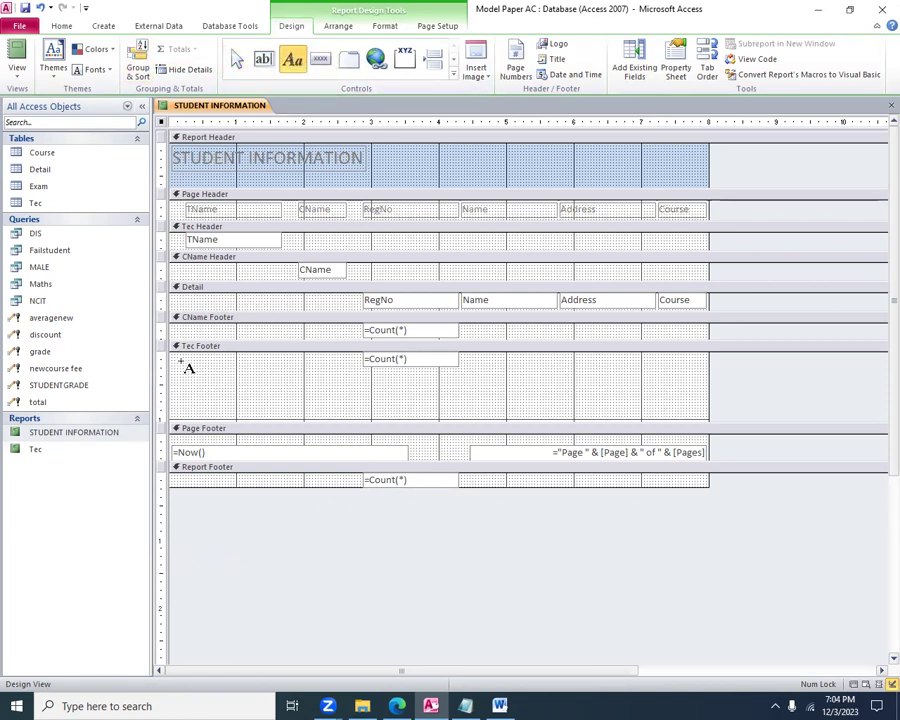
pyautogui.moveTo(182, 363); pyautogui.dragTo(270, 372)
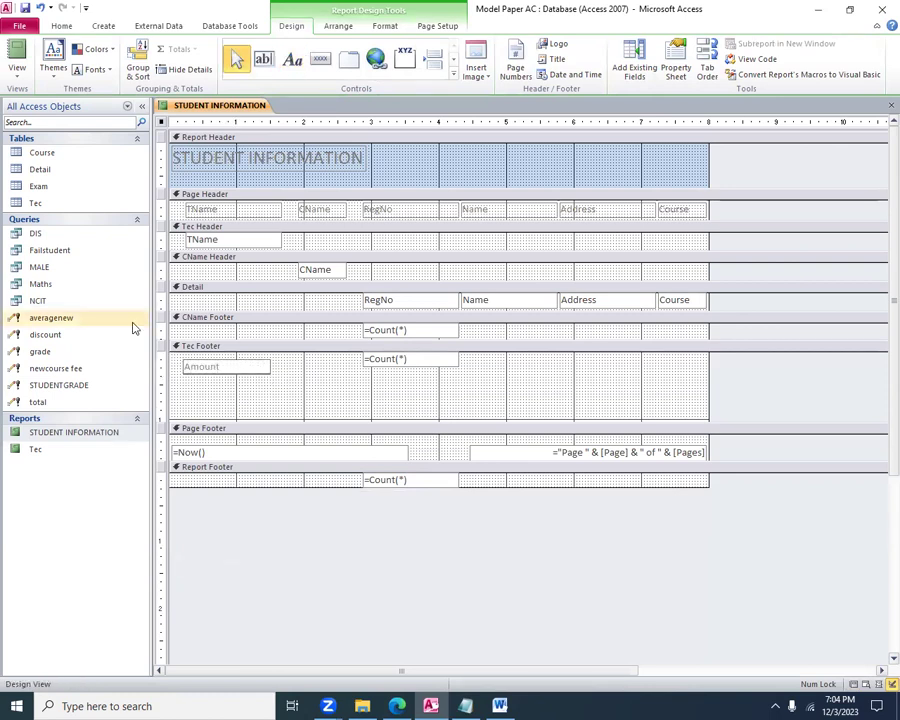
pyautogui.click(288, 403)
pyautogui.moveTo(248, 375); pyautogui.dragTo(245, 371)
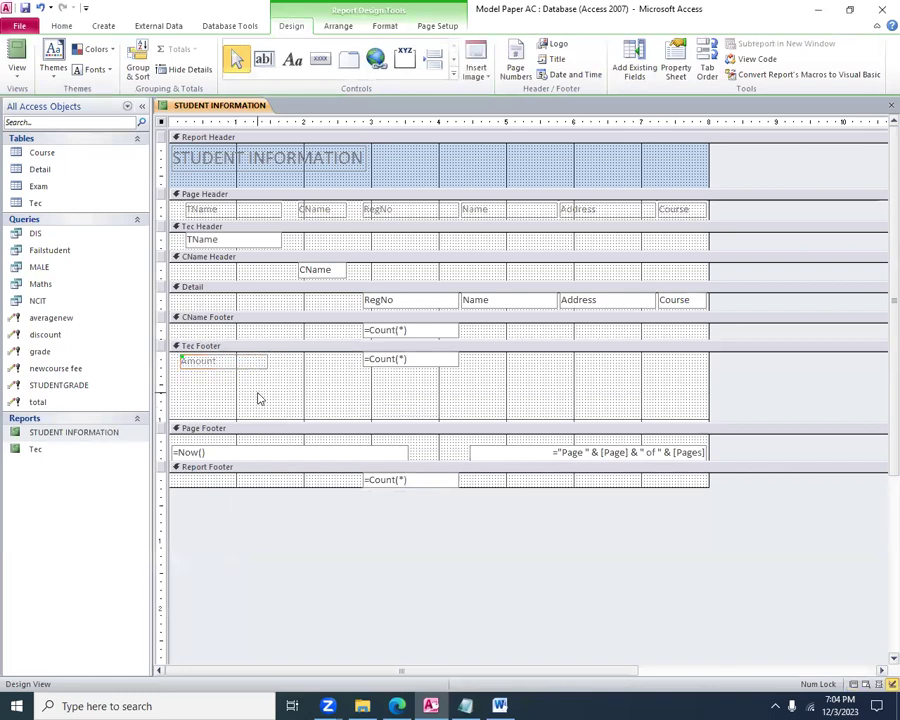
pyautogui.click(257, 396)
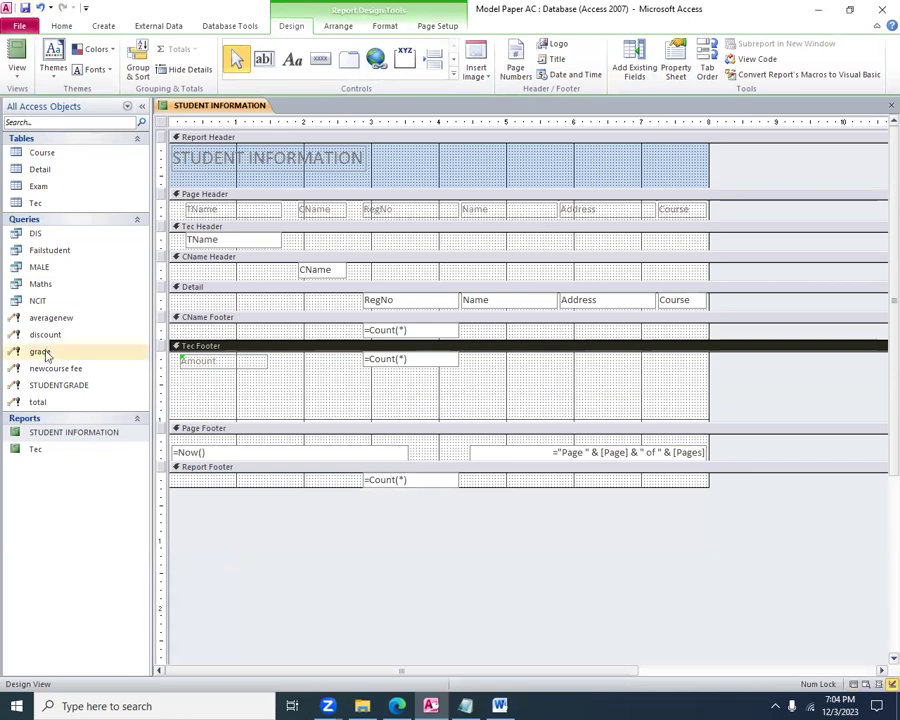
# Open STUDENT INFORMATION in Report View and examine the Amount labels and counts through to the end of the report
pyautogui.rightClick(50, 432)
pyautogui.click(58, 443)
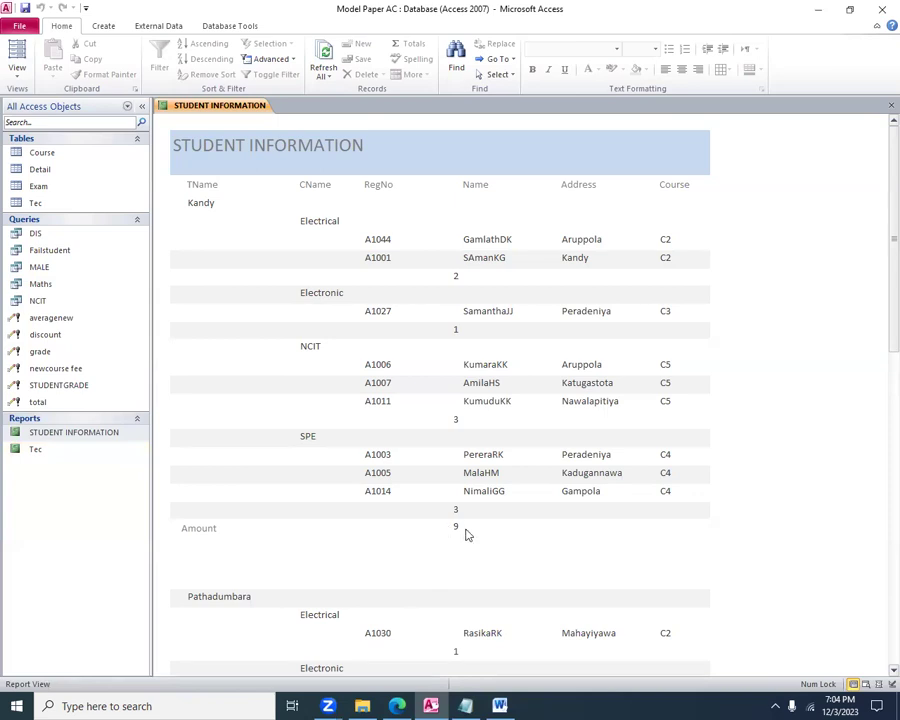
pyautogui.scroll(-8, 465, 535)
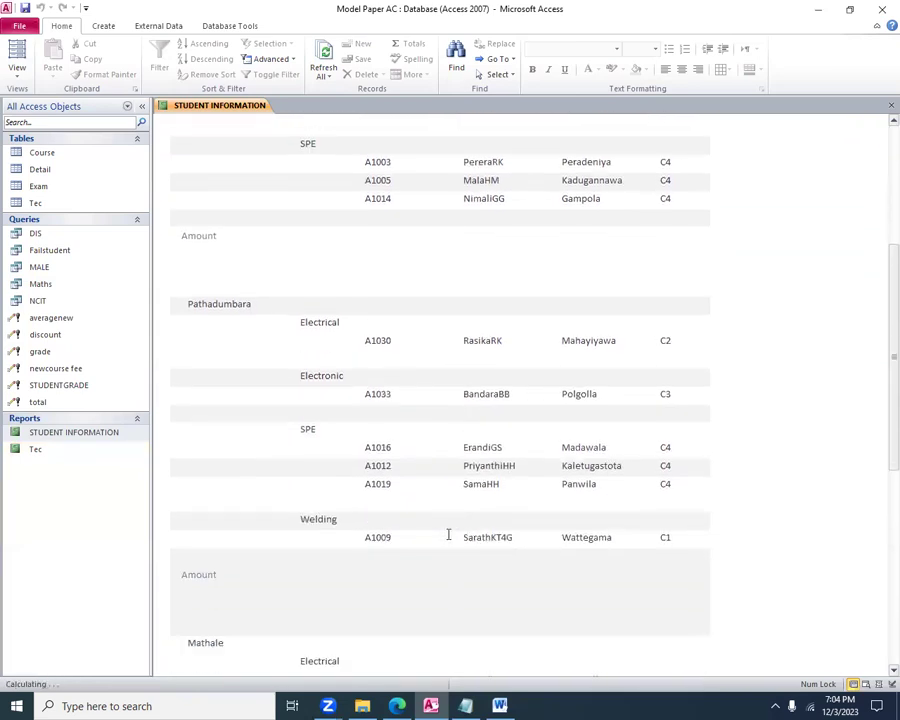
pyautogui.scroll(-5, 462, 578)
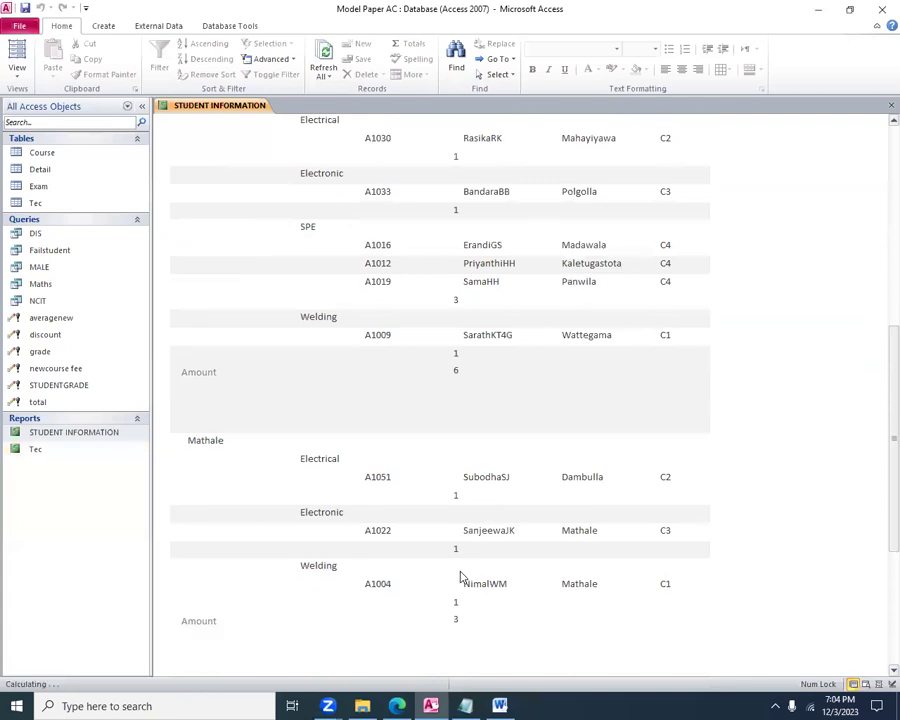
pyautogui.scroll(-5, 462, 590)
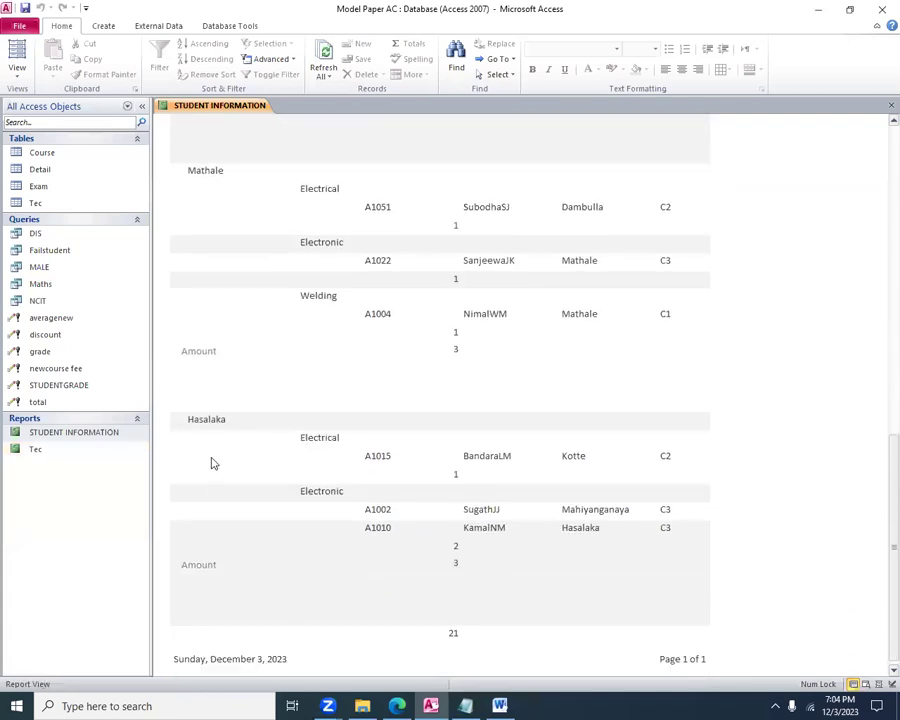
pyautogui.scroll(-1, 477, 576)
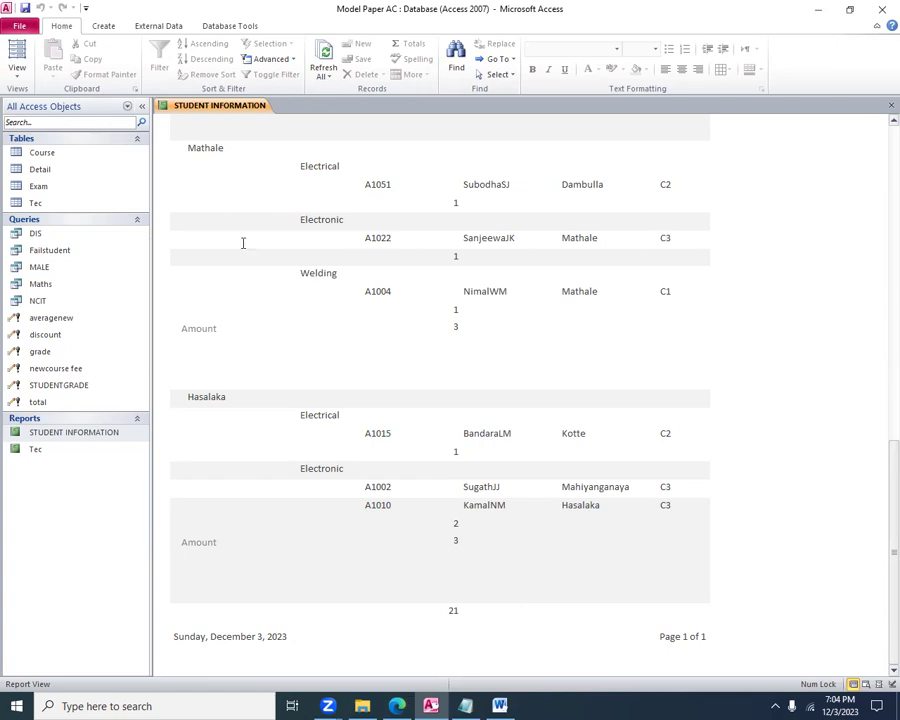
# Copy the Total Students label text from the paper in Edge and return to Access
pyautogui.hotkey('alt', 'Tab')
pyautogui.moveTo(243, 237); pyautogui.dragTo(108, 230)
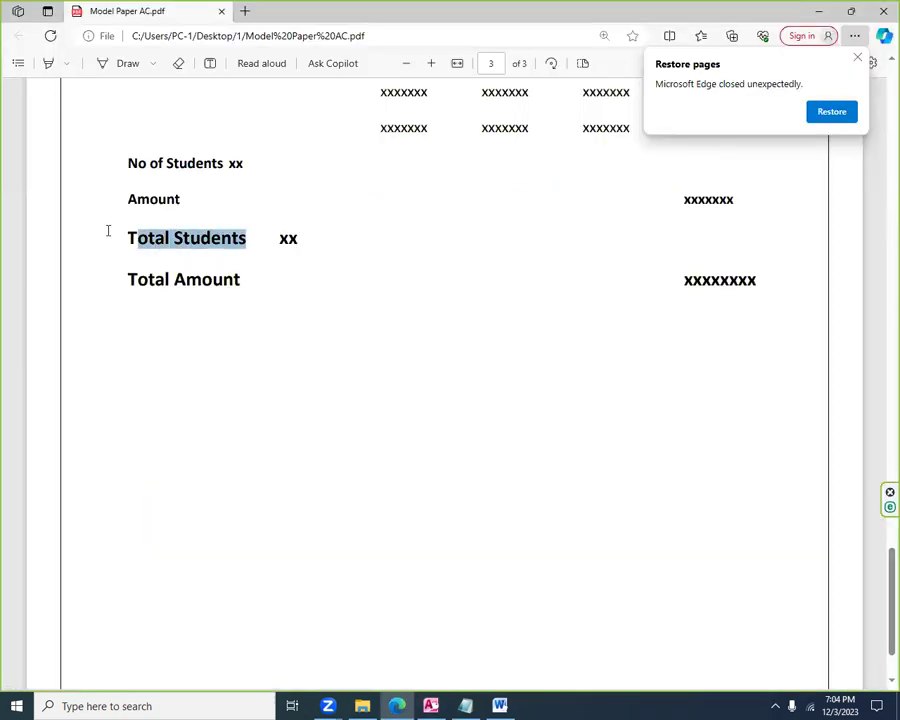
pyautogui.rightClick(160, 237)
pyautogui.click(200, 299)
pyautogui.hotkey('alt', 'Tab')
pyautogui.rightClick(108, 430)
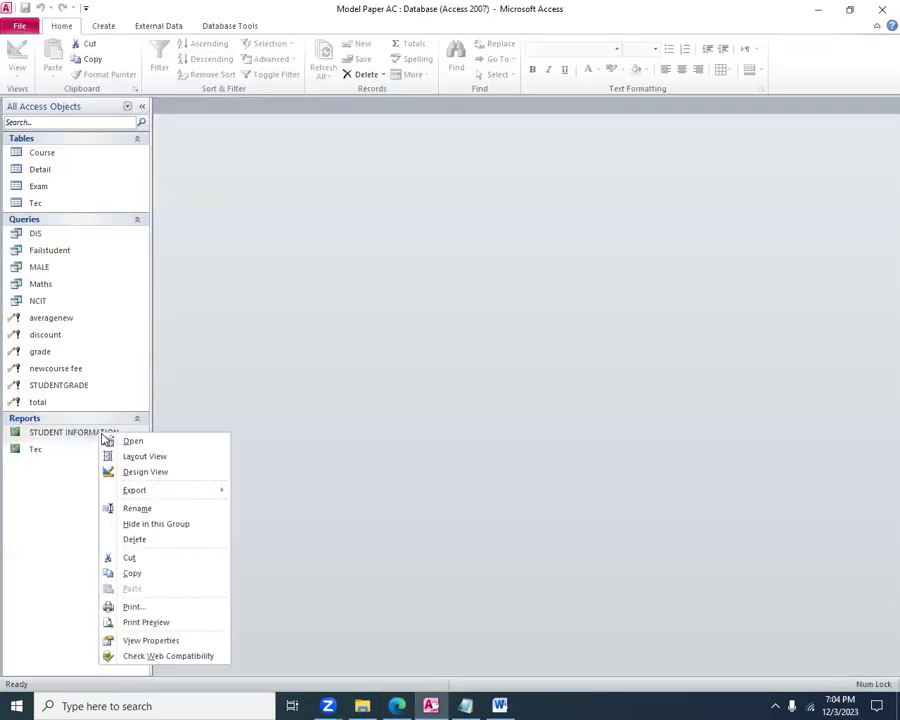
pyautogui.click(118, 456)
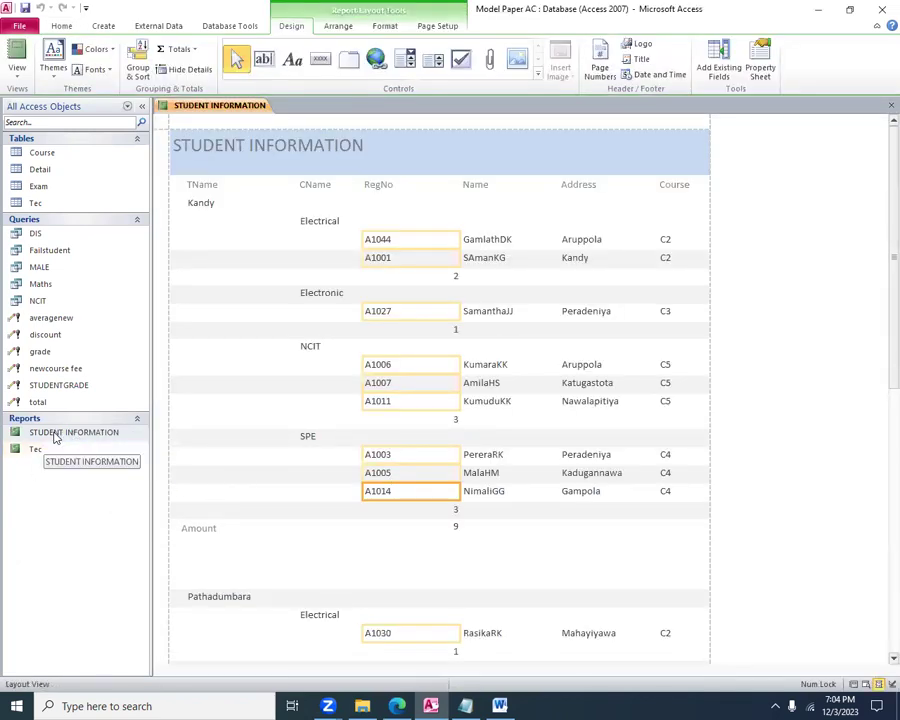
pyautogui.rightClick(57, 433)
pyautogui.click(77, 460)
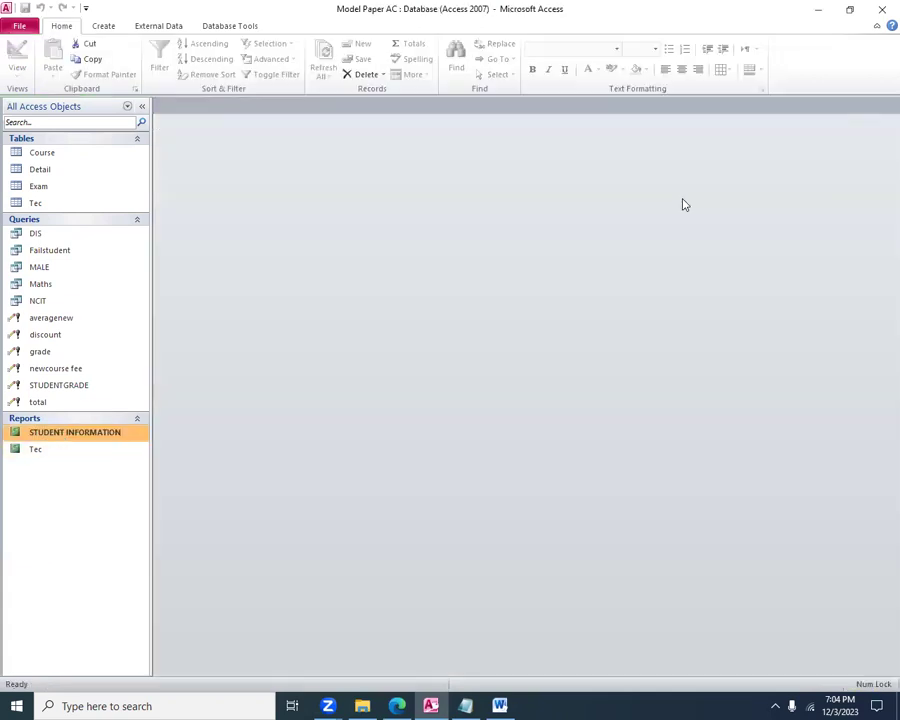
# Open STUDENT INFORMATION in Design View and reduce the Tec Footer section to about 0.65 inch tall
pyautogui.rightClick(42, 436)
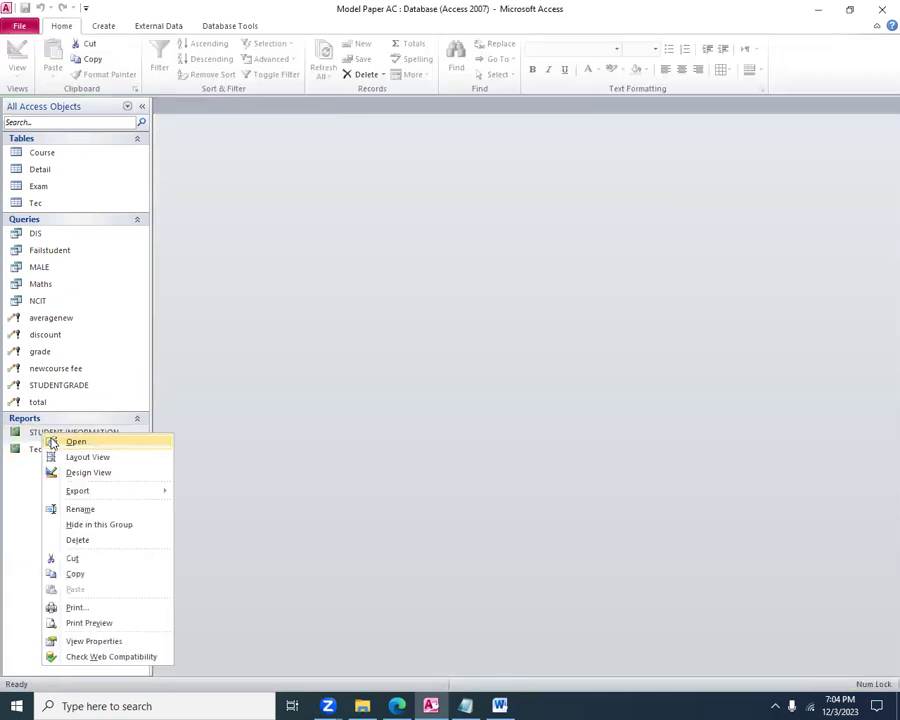
pyautogui.click(67, 473)
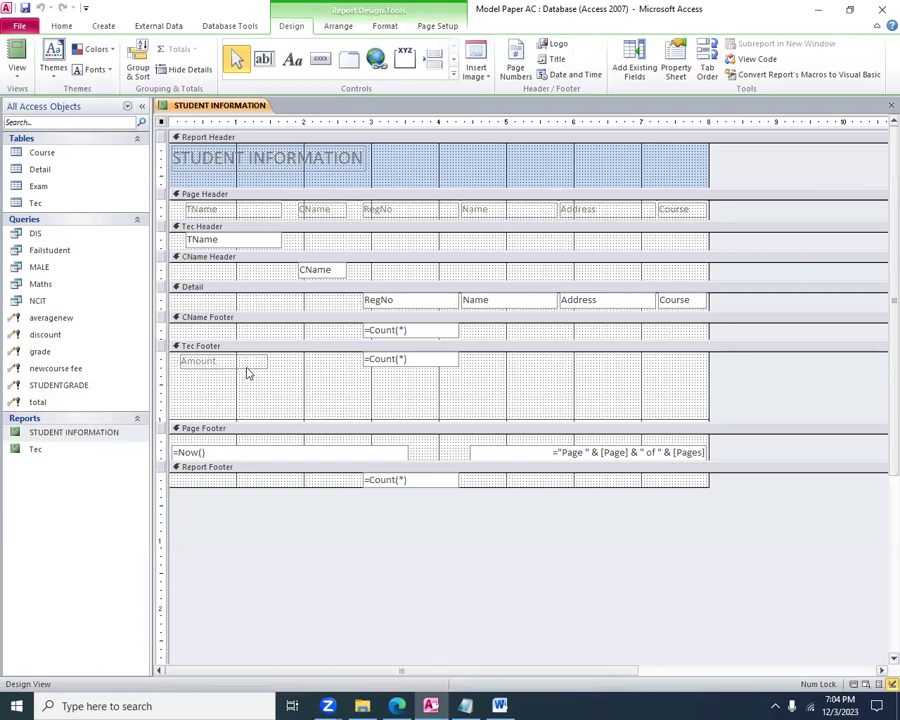
pyautogui.moveTo(243, 422); pyautogui.dragTo(249, 400)
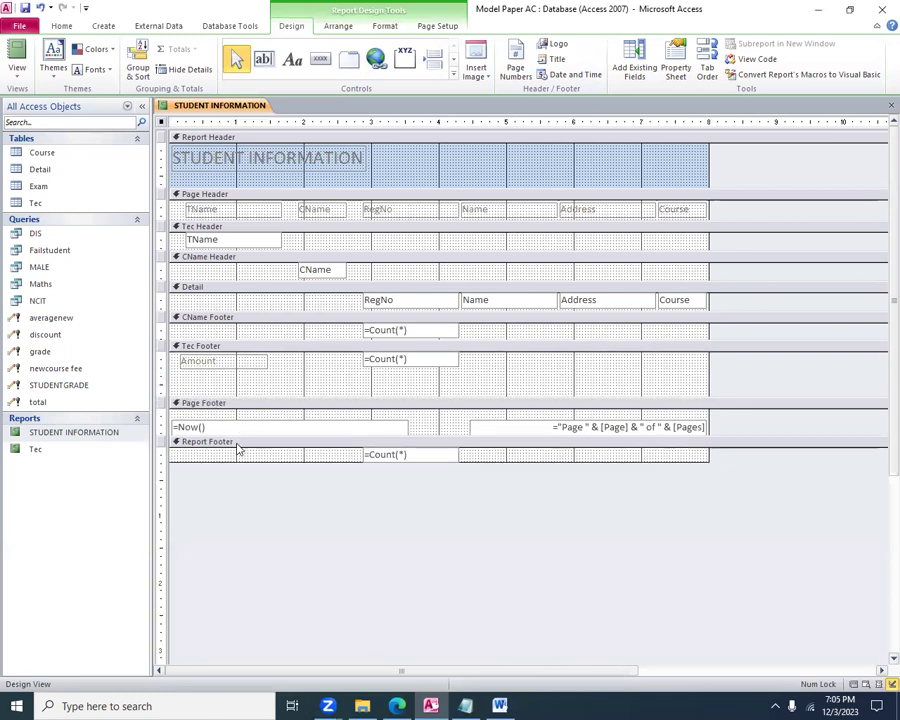
# Enlarge the Report Footer to about 1 inch tall and add a label reading Total Student, aligned level with the record count
pyautogui.moveTo(239, 461); pyautogui.dragTo(239, 518)
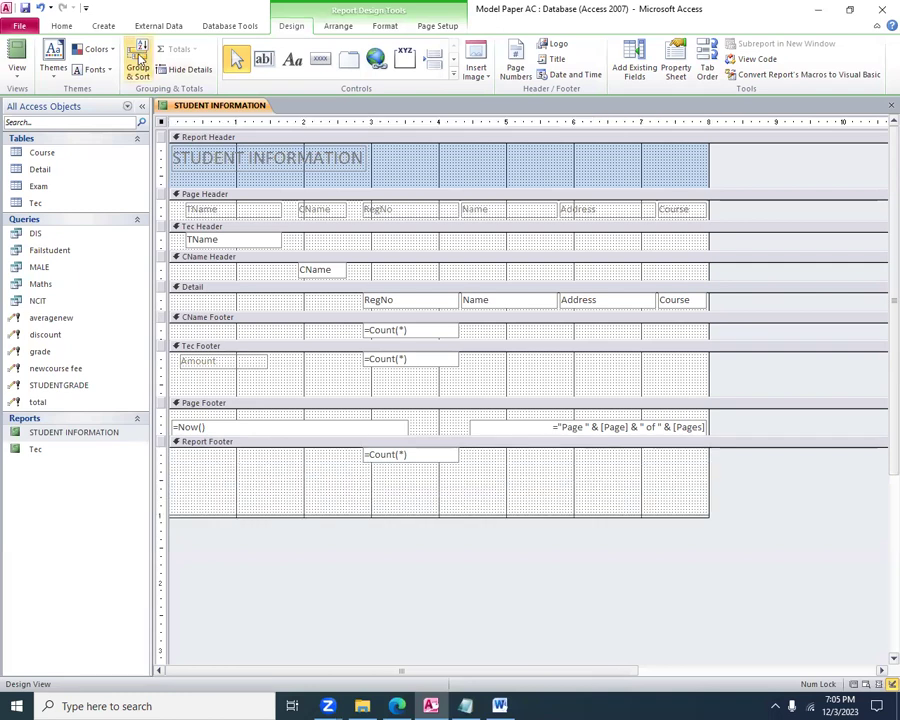
pyautogui.click(293, 61)
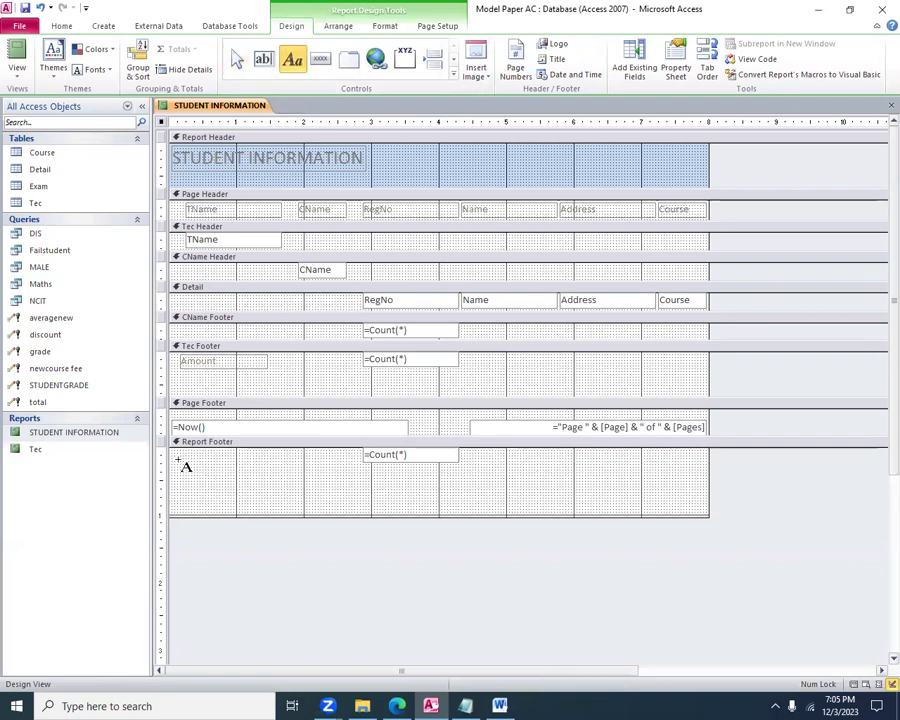
pyautogui.moveTo(183, 461); pyautogui.dragTo(272, 474)
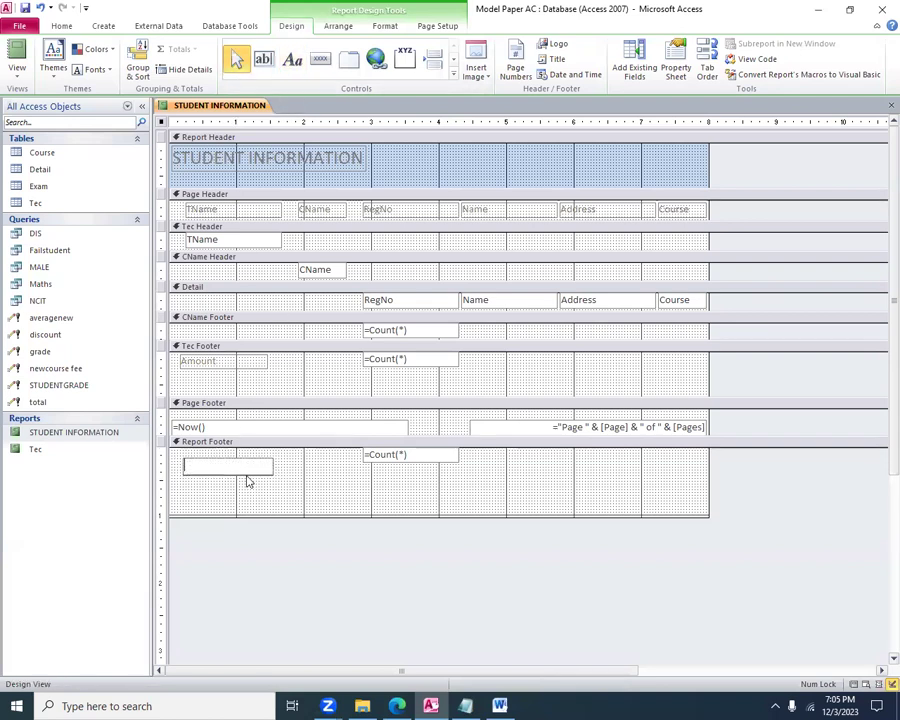
pyautogui.write('Total Student')
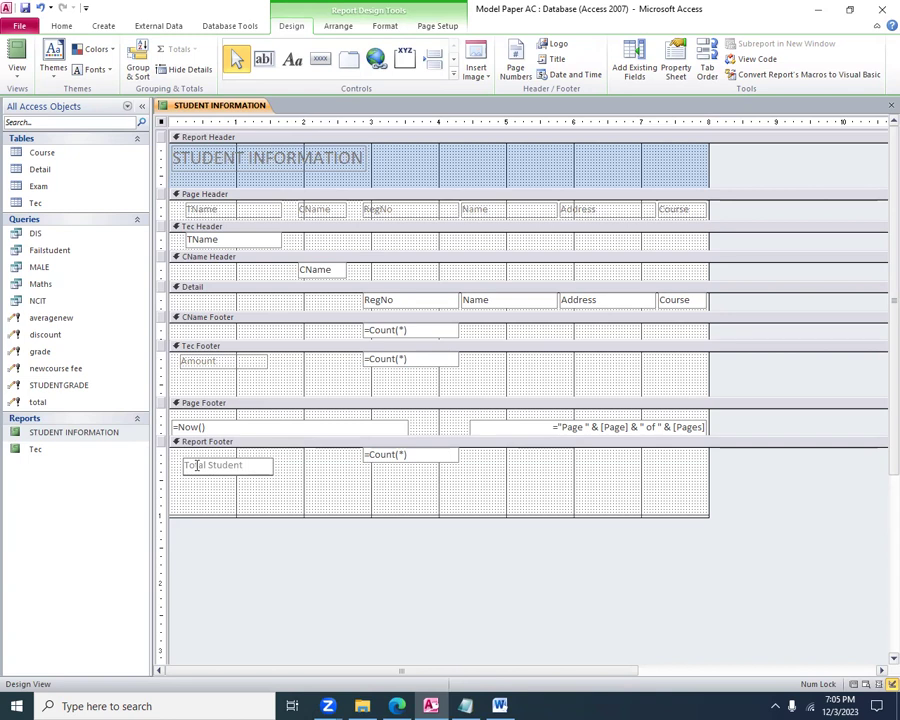
pyautogui.click(270, 490)
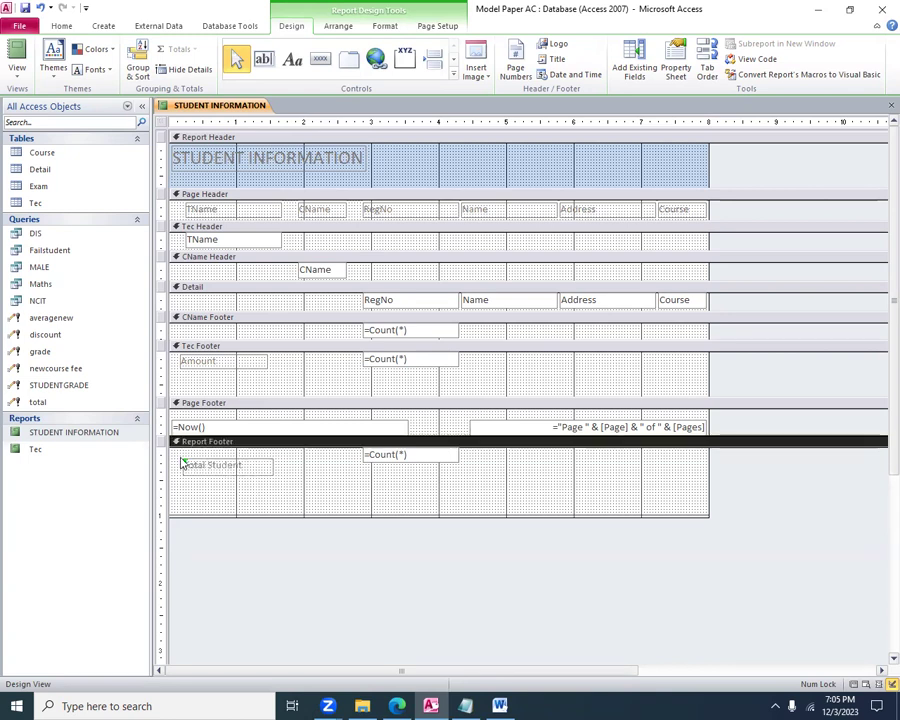
pyautogui.moveTo(188, 465); pyautogui.dragTo(177, 455)
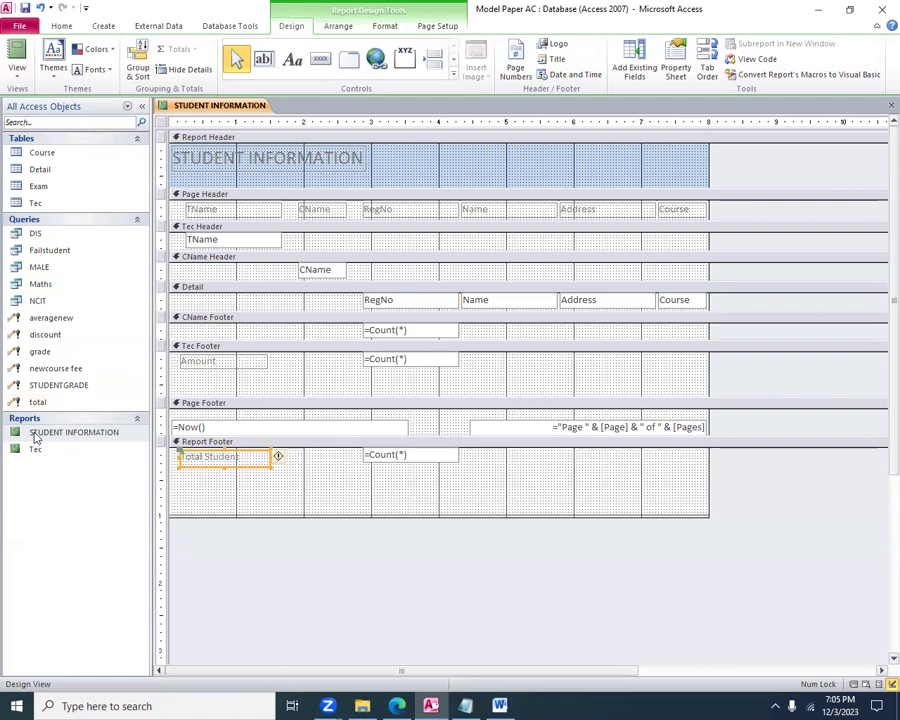
# Open STUDENT INFORMATION in Report View and examine the Total Student label and count at the end of the report
pyautogui.rightClick(37, 436)
pyautogui.click(45, 446)
pyautogui.scroll(-5, 305, 478)
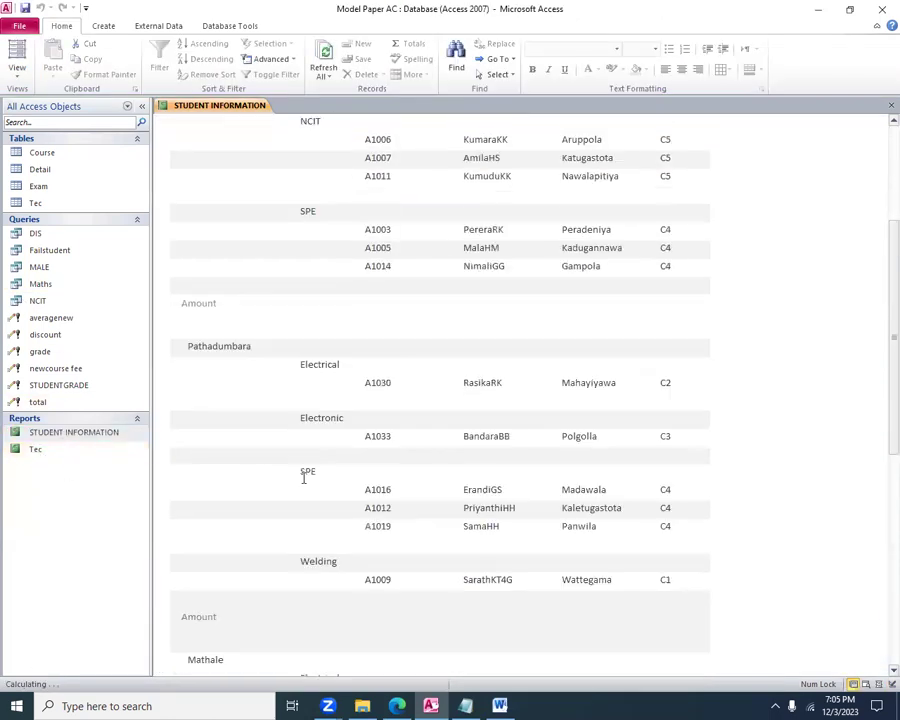
pyautogui.scroll(-6, 304, 483)
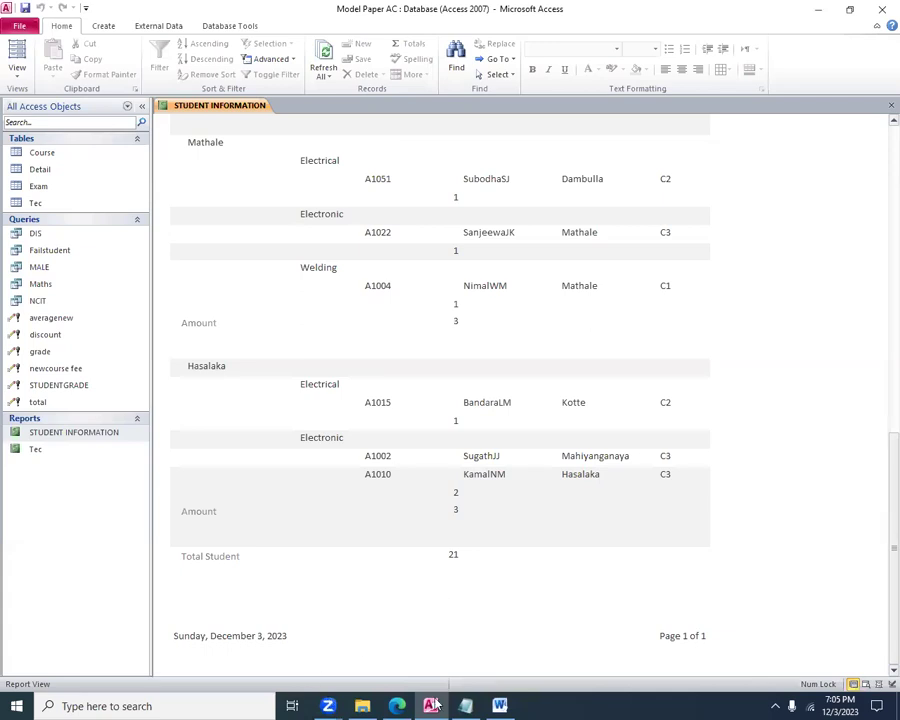
# Switch to the paper in Edge, examine the required Amount and Total Amount rows, and return to Access
pyautogui.click(397, 706)
pyautogui.click(147, 289)
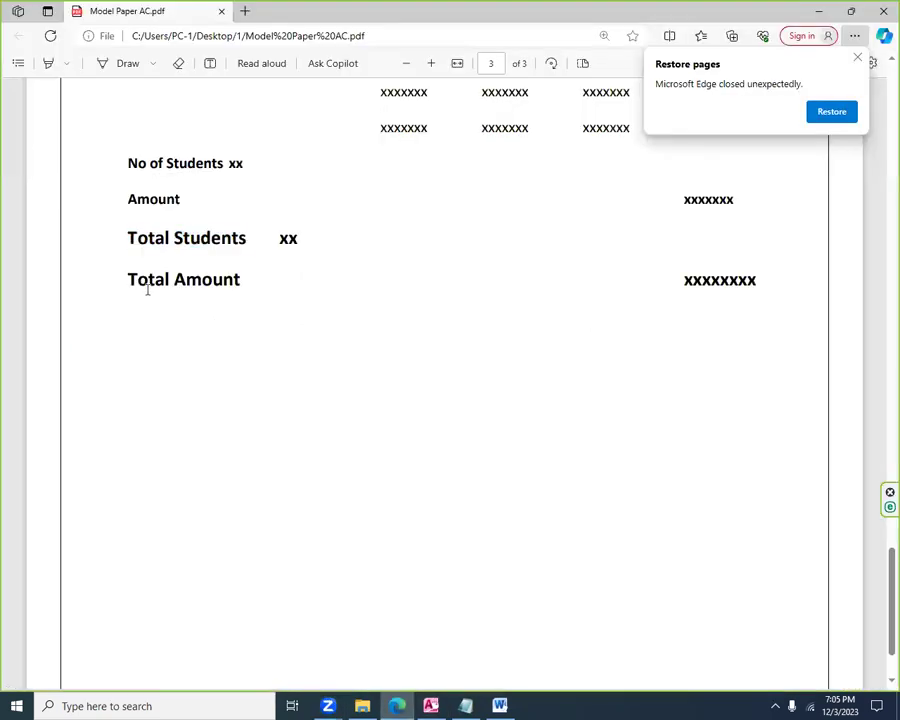
pyautogui.scroll(8, 286, 377)
pyautogui.scroll(-3, 278, 401)
pyautogui.scroll(-5, 278, 401)
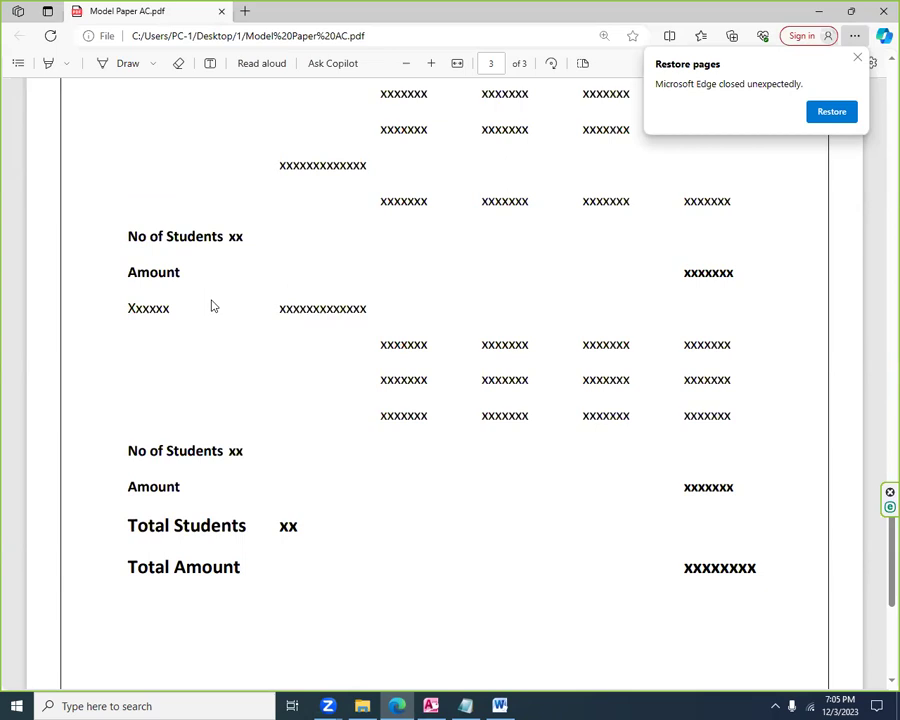
pyautogui.hotkey('alt', 'Tab')
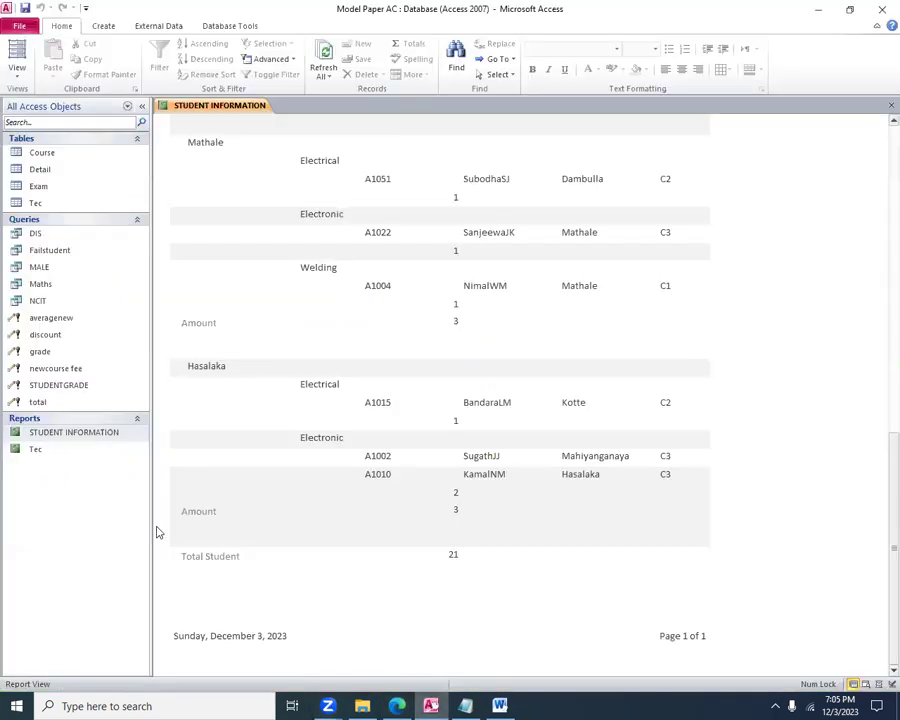
# Close the STUDENT INFORMATION report and reopen it in Design View
pyautogui.hotkey('ctrl', 'w')
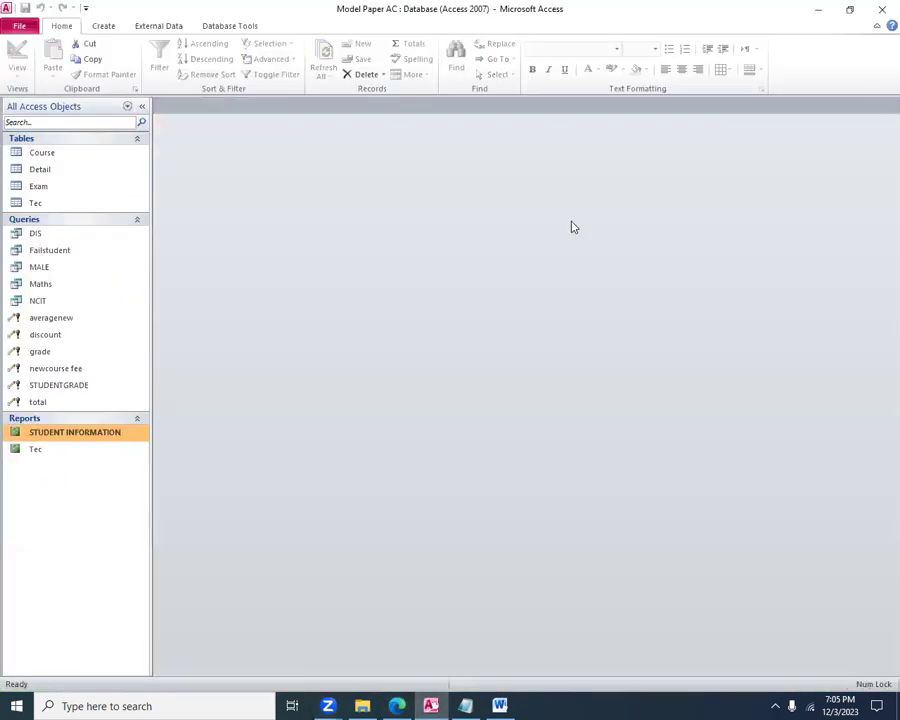
pyautogui.rightClick(62, 436)
pyautogui.click(90, 469)
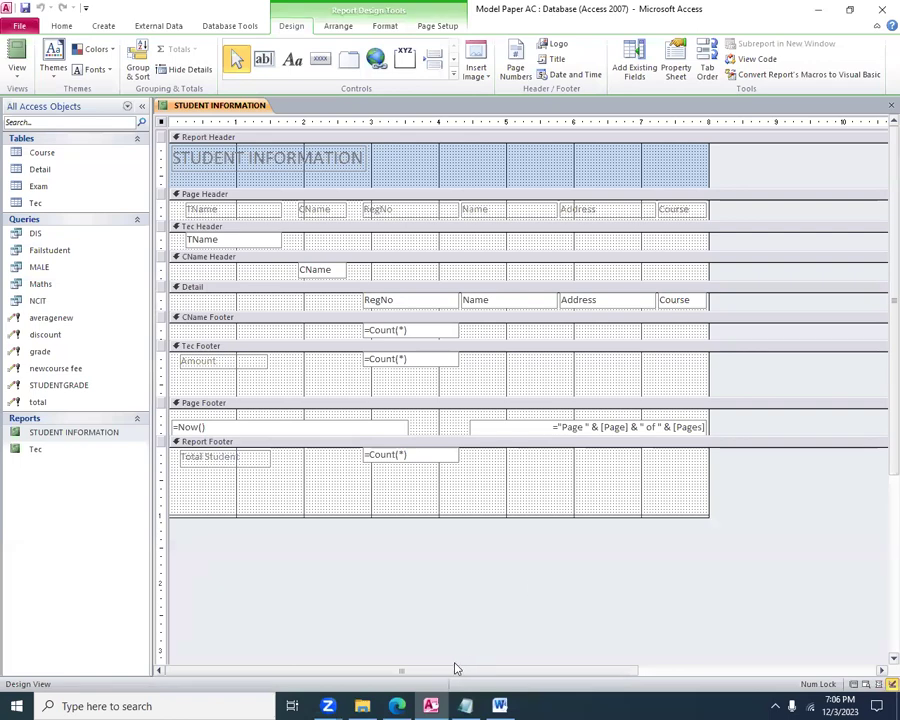
# Compare the paper's STUDENT INFORMATION columns in Edge with the Access report in Report View, and return the report to Design View
pyautogui.click(431, 706)
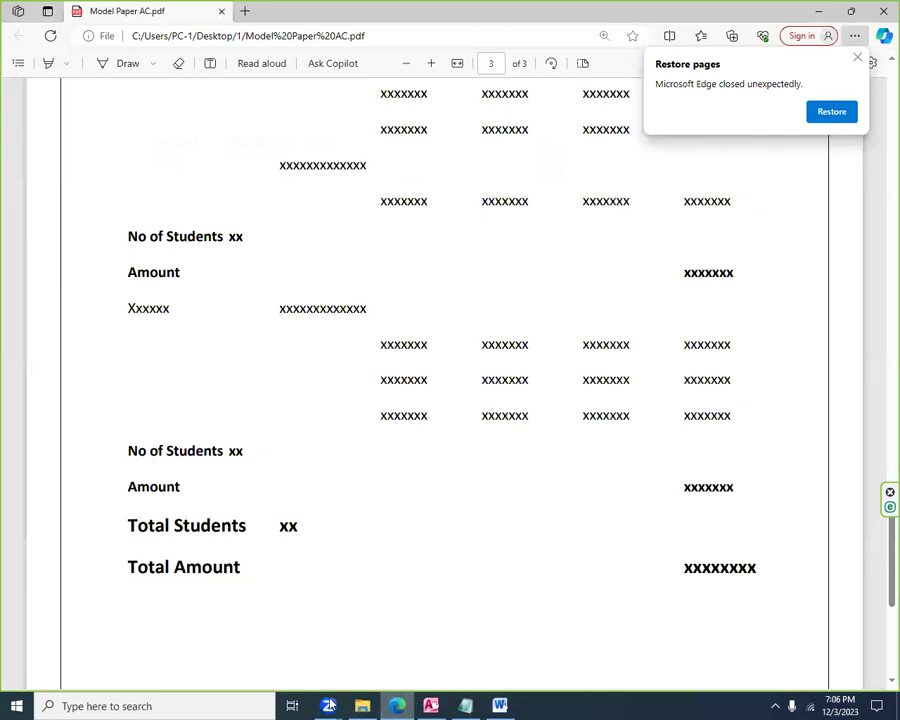
pyautogui.scroll(3, 450, 380)
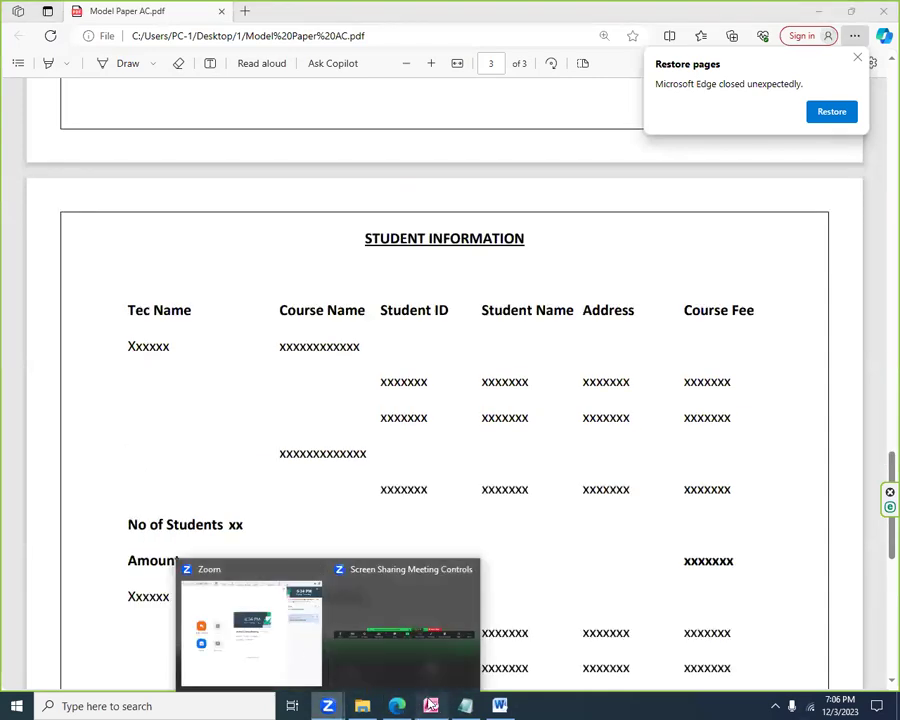
pyautogui.click(431, 706)
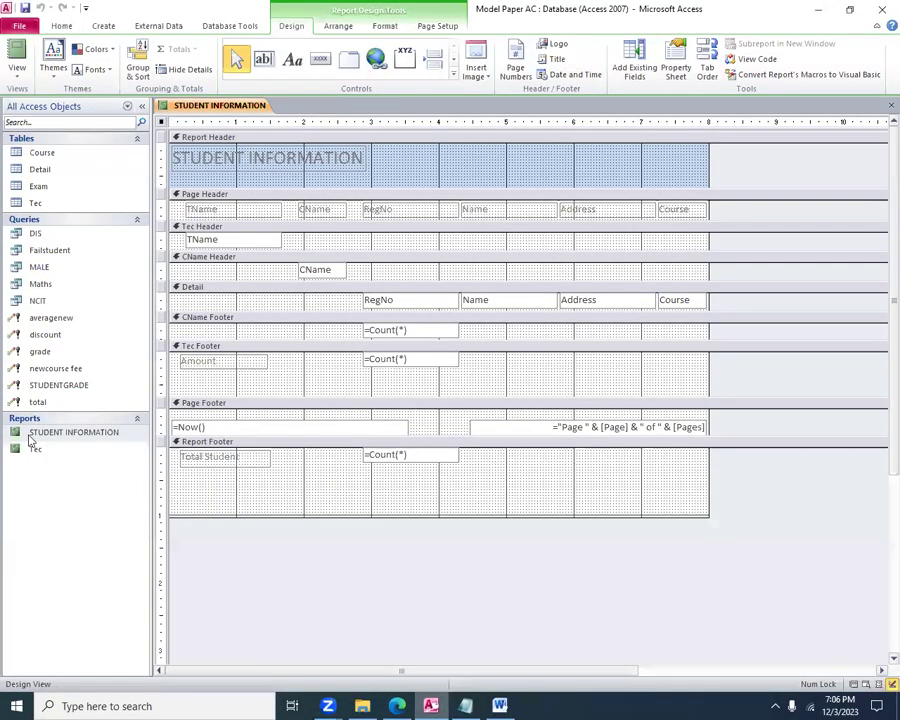
pyautogui.doubleClick(53, 452)
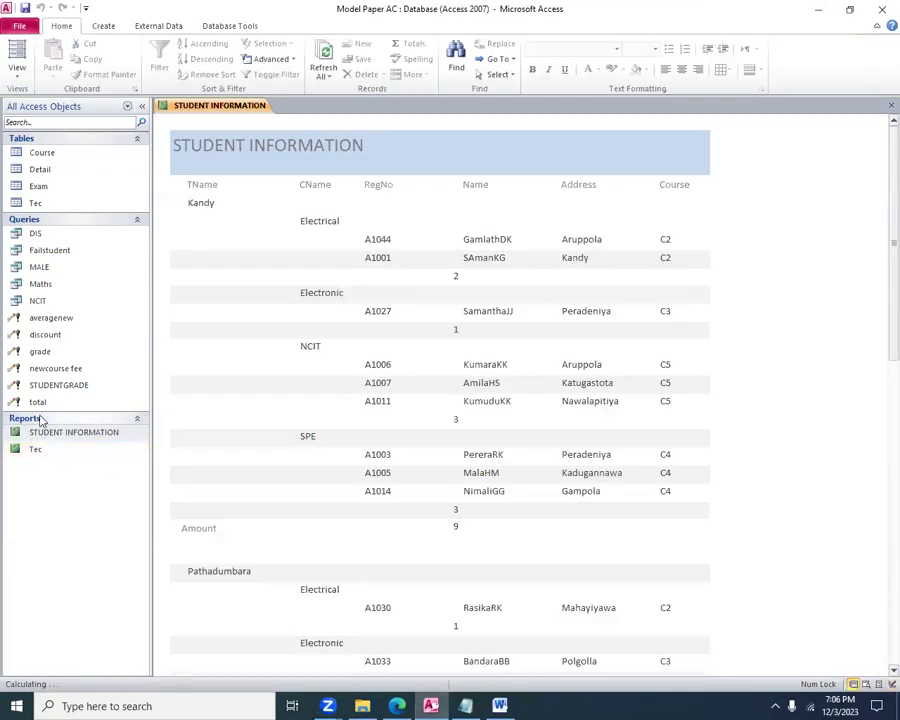
pyautogui.rightClick(42, 434)
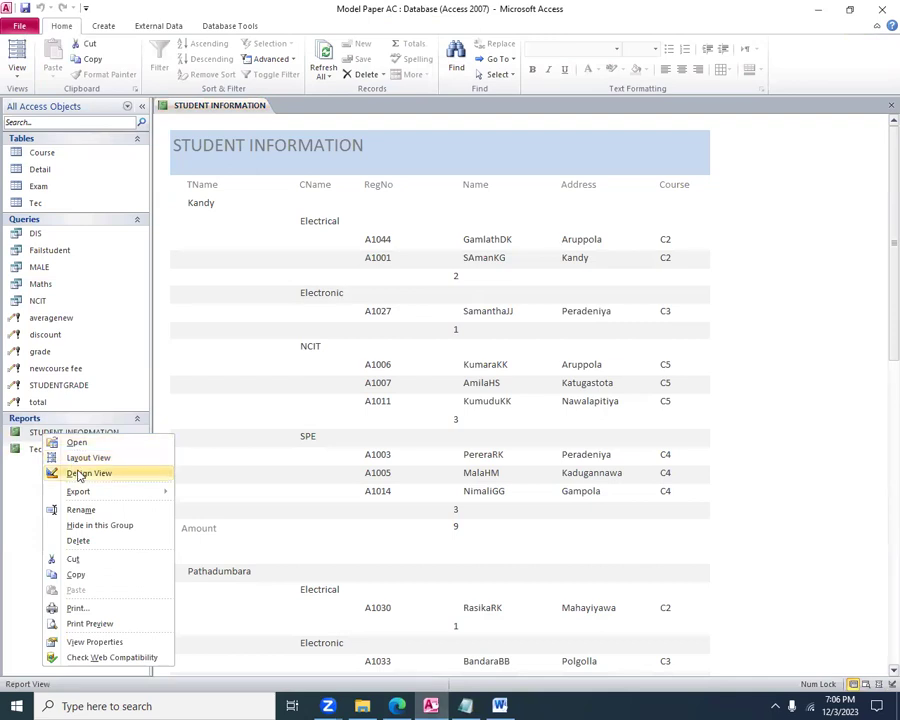
pyautogui.click(79, 474)
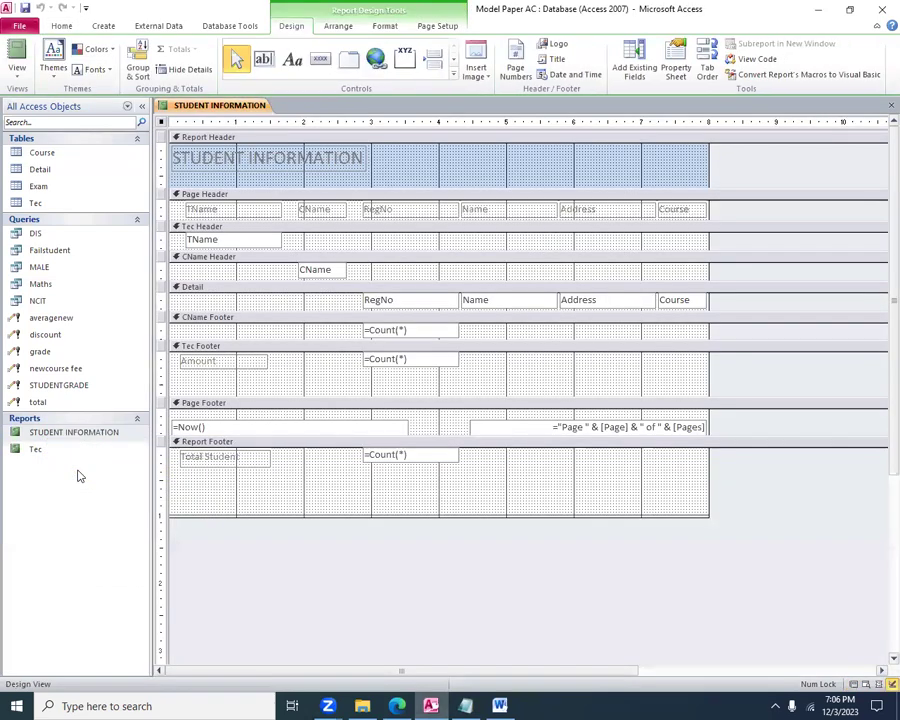
# Widen the STUDENT INFORMATION report to about 9.5 inches, and save and close it
pyautogui.click(688, 216)
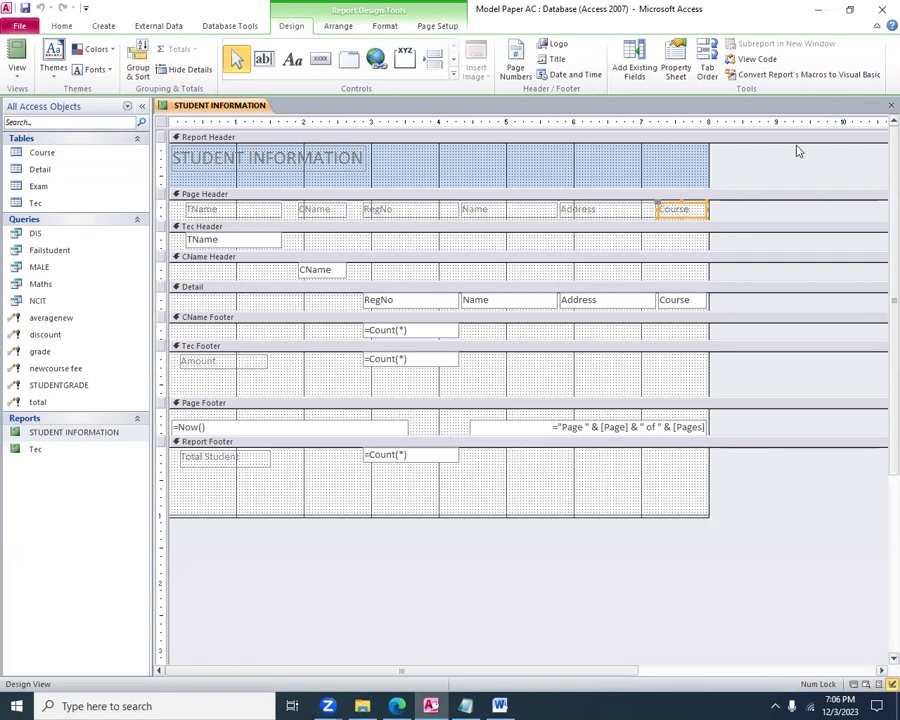
pyautogui.moveTo(708, 145); pyautogui.dragTo(810, 145)
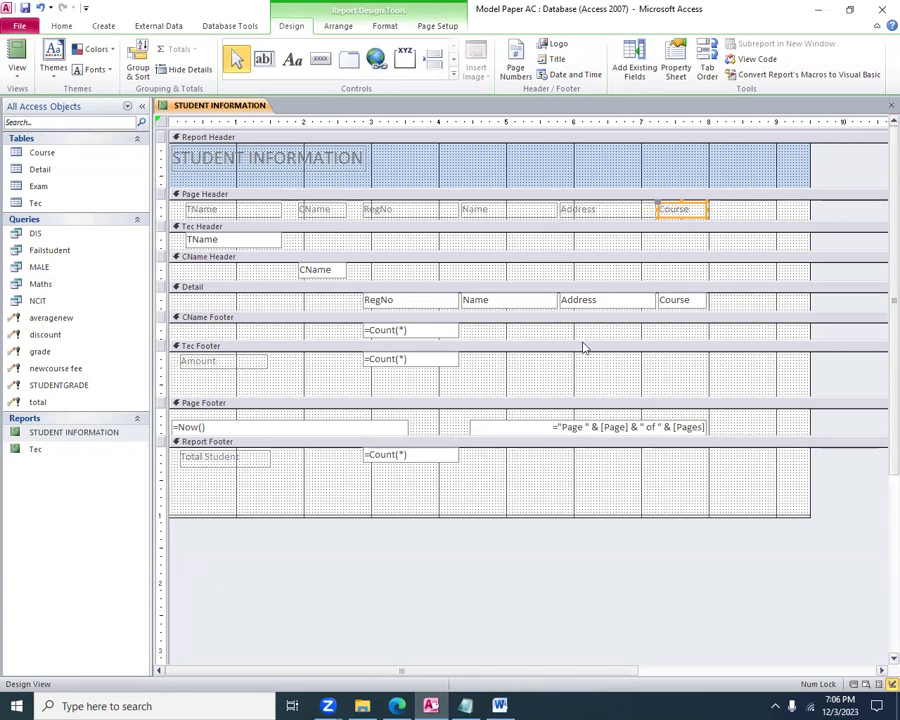
pyautogui.click(691, 302)
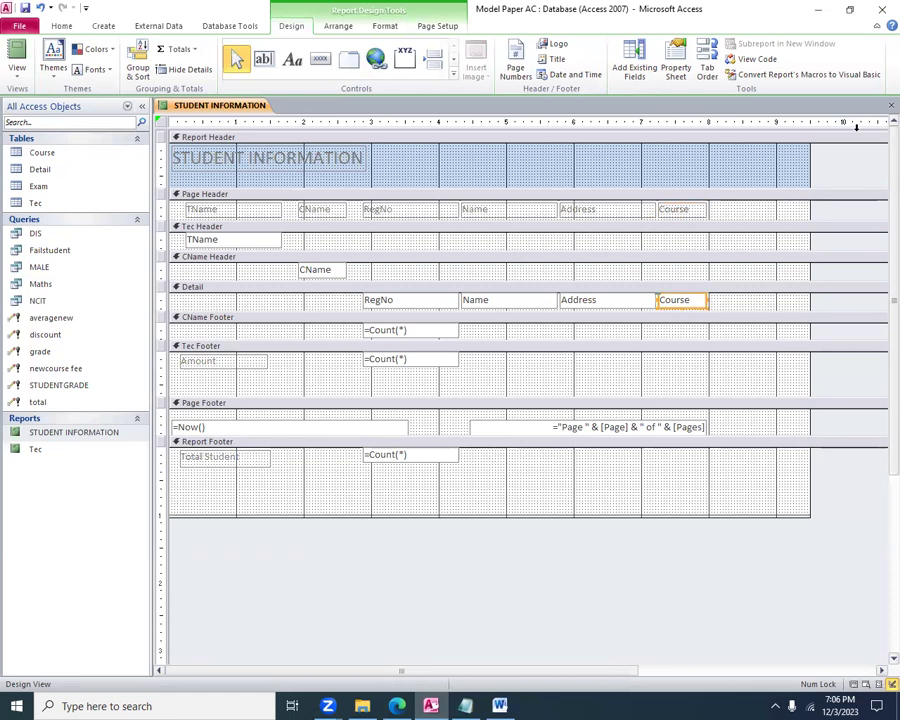
pyautogui.hotkey('ctrl', 'w')
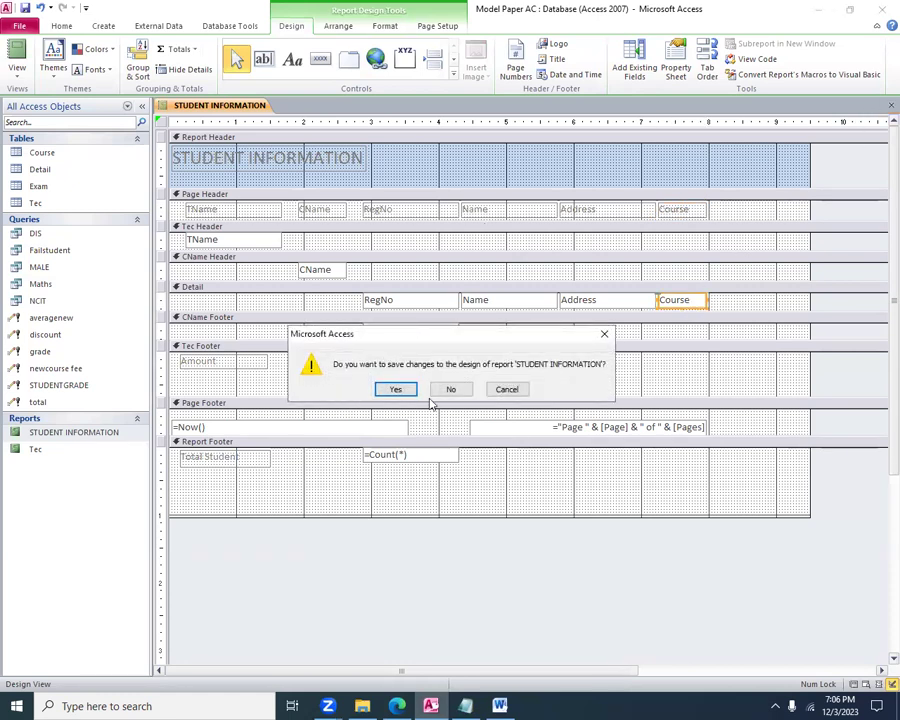
pyautogui.click(392, 392)
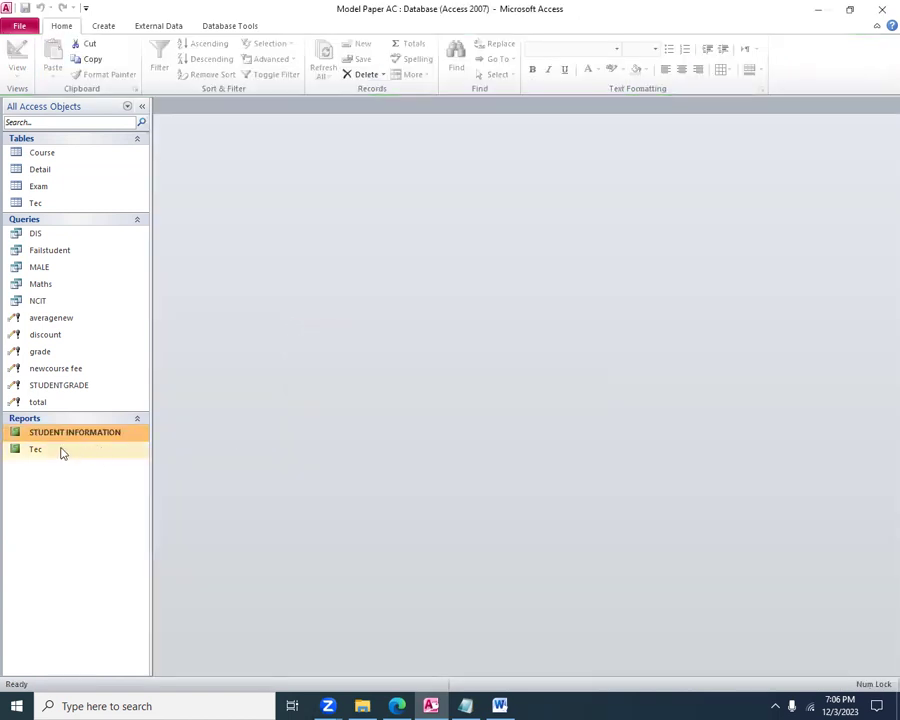
# Open the Tec report in Design View and remove the Sum totals of the NewCFee field
pyautogui.rightClick(35, 449)
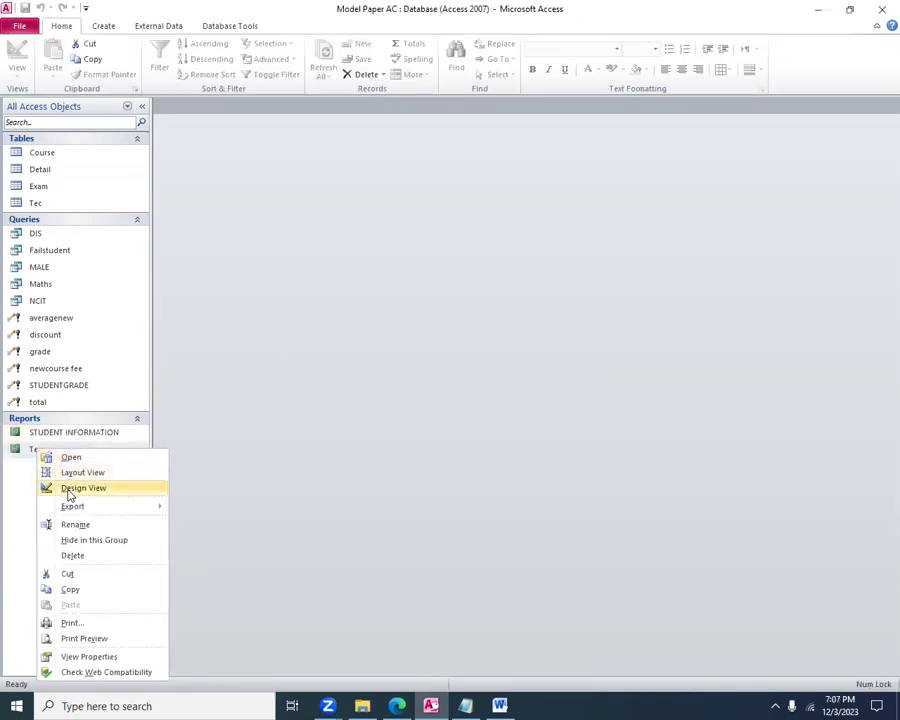
pyautogui.click(83, 488)
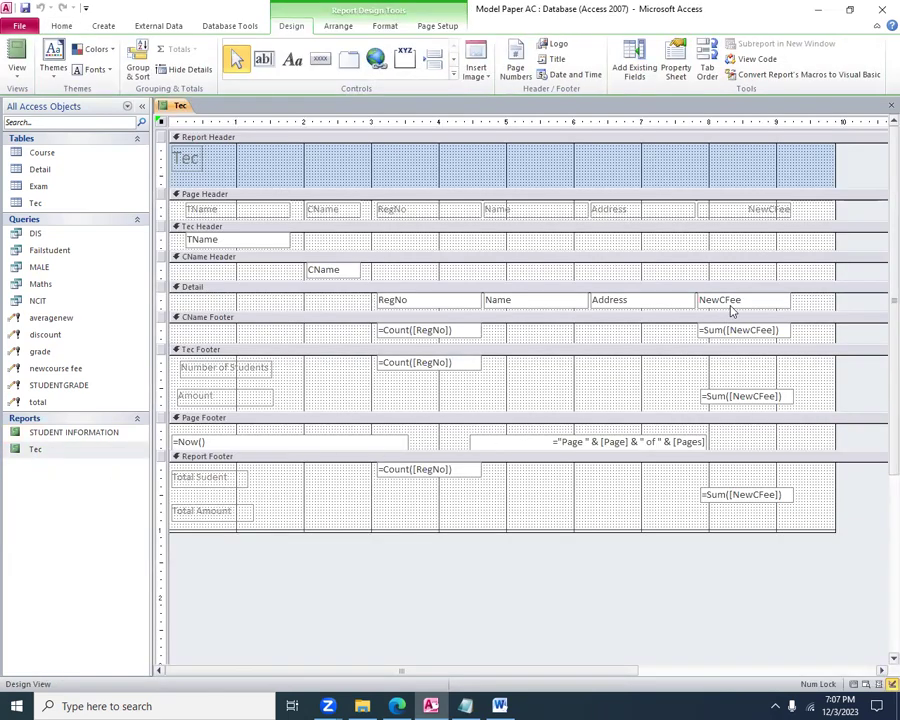
pyautogui.click(731, 309)
pyautogui.rightClick(731, 309)
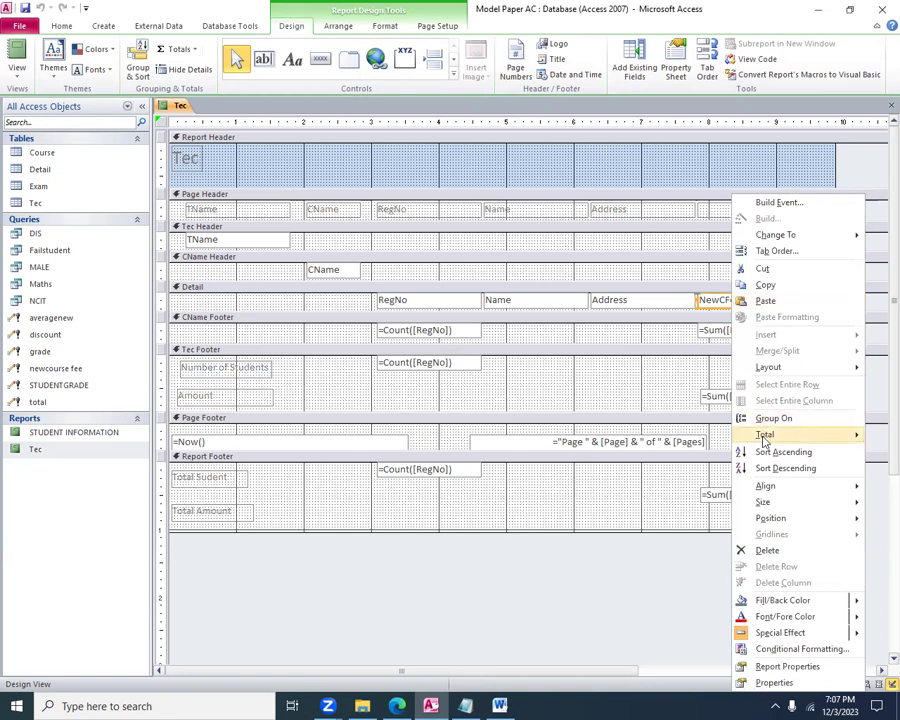
pyautogui.moveTo(765, 440)
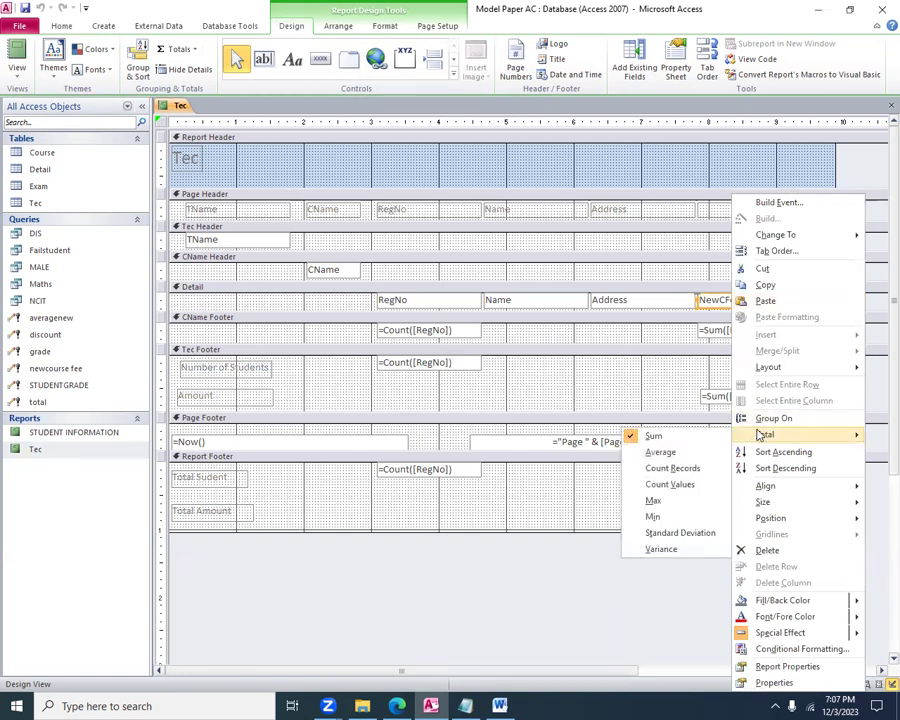
pyautogui.click(689, 437)
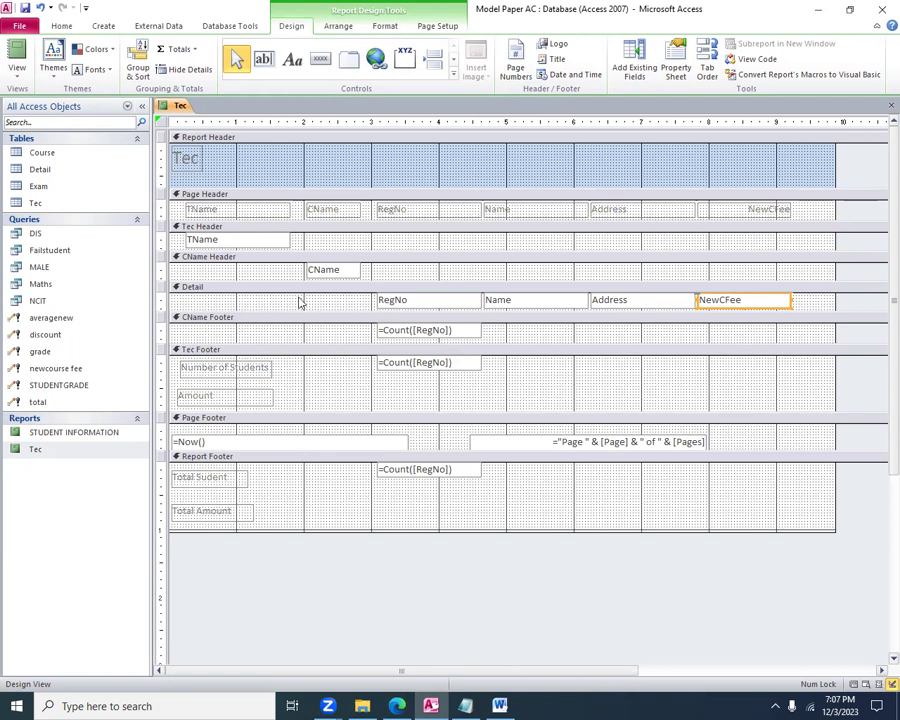
pyautogui.click(739, 298)
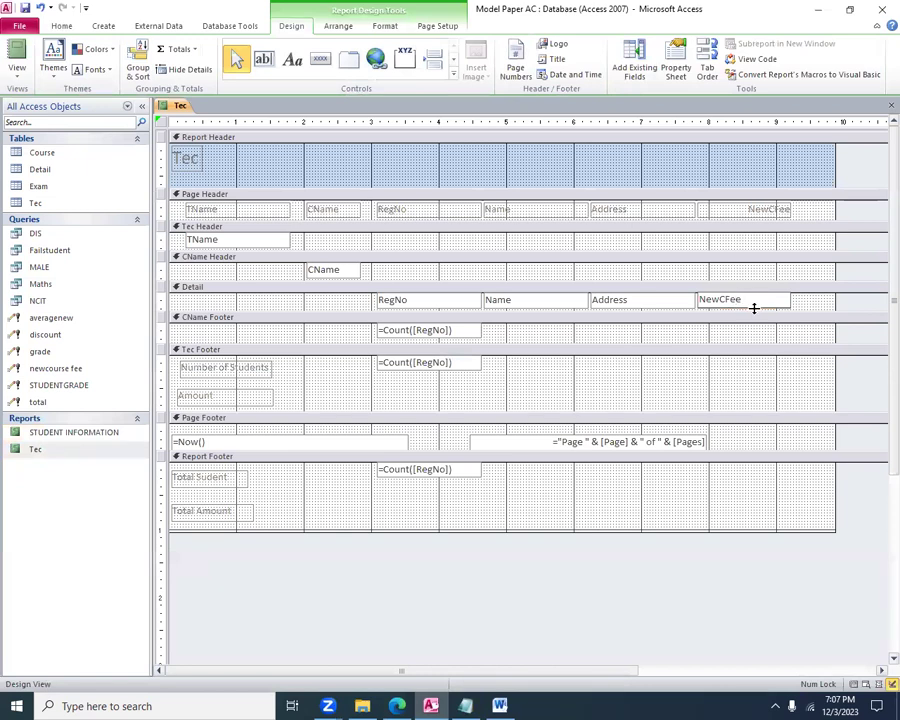
pyautogui.press('Escape')
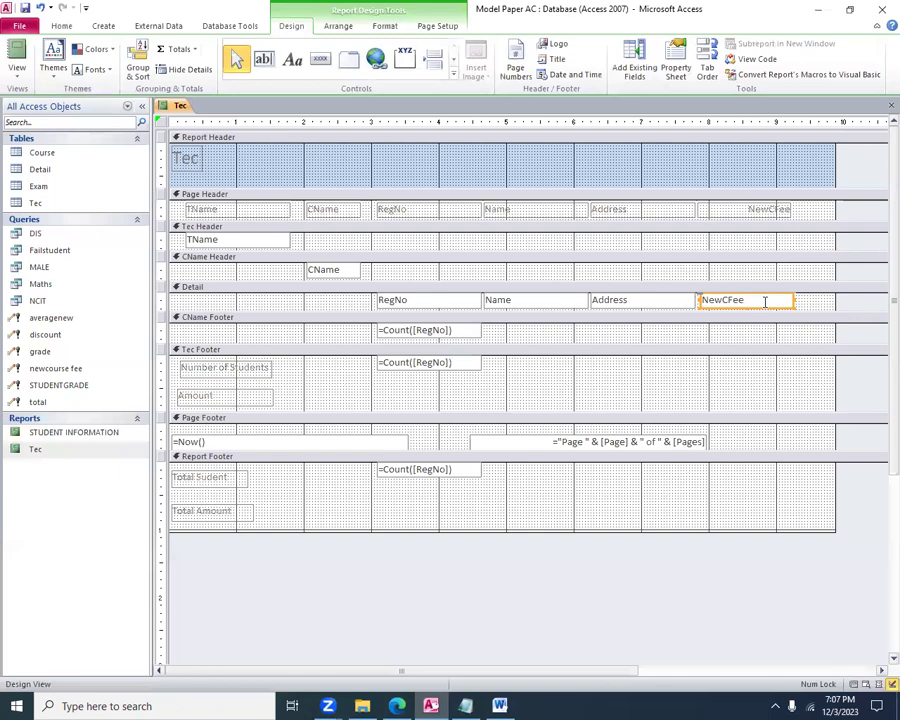
# Add Sum totals for the NewCFee field and move the Tec Footer sum down level with the Amount label
pyautogui.rightClick(765, 301)
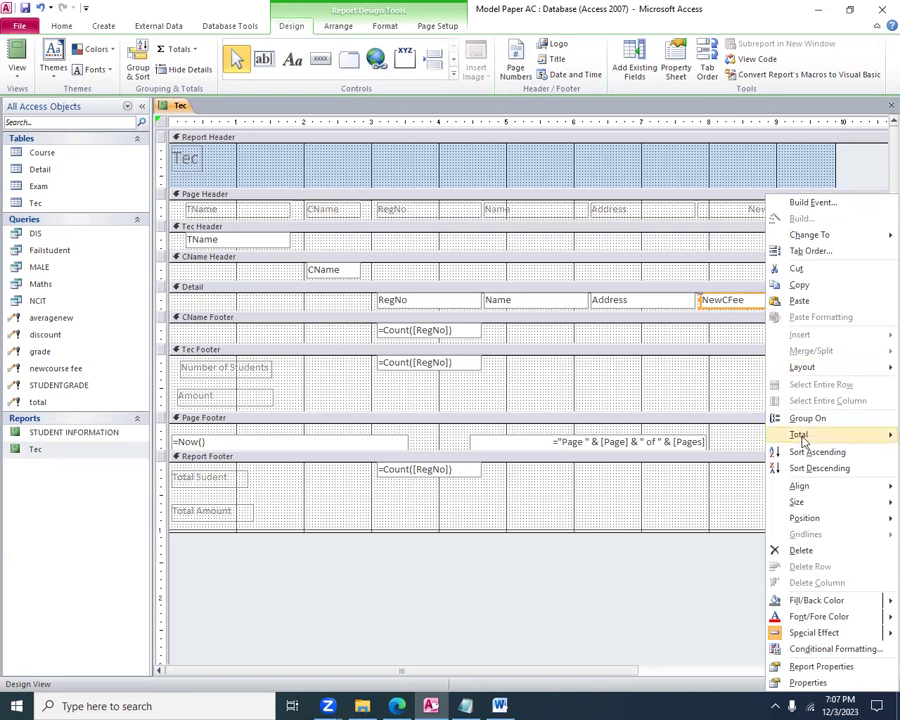
pyautogui.moveTo(773, 443)
pyautogui.click(700, 437)
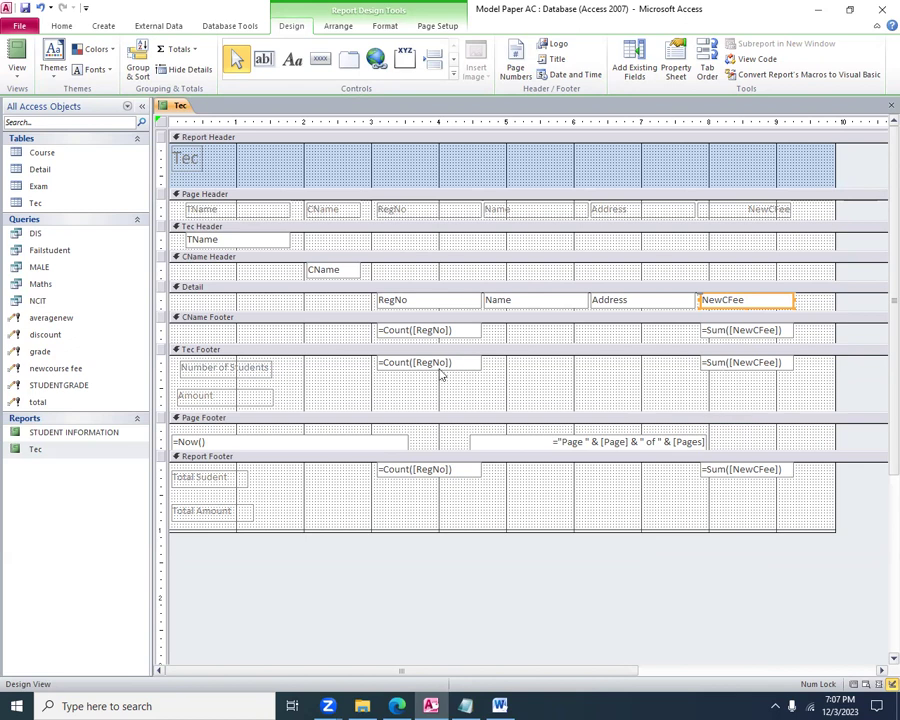
pyautogui.moveTo(736, 367); pyautogui.dragTo(737, 408)
pyautogui.click(254, 400)
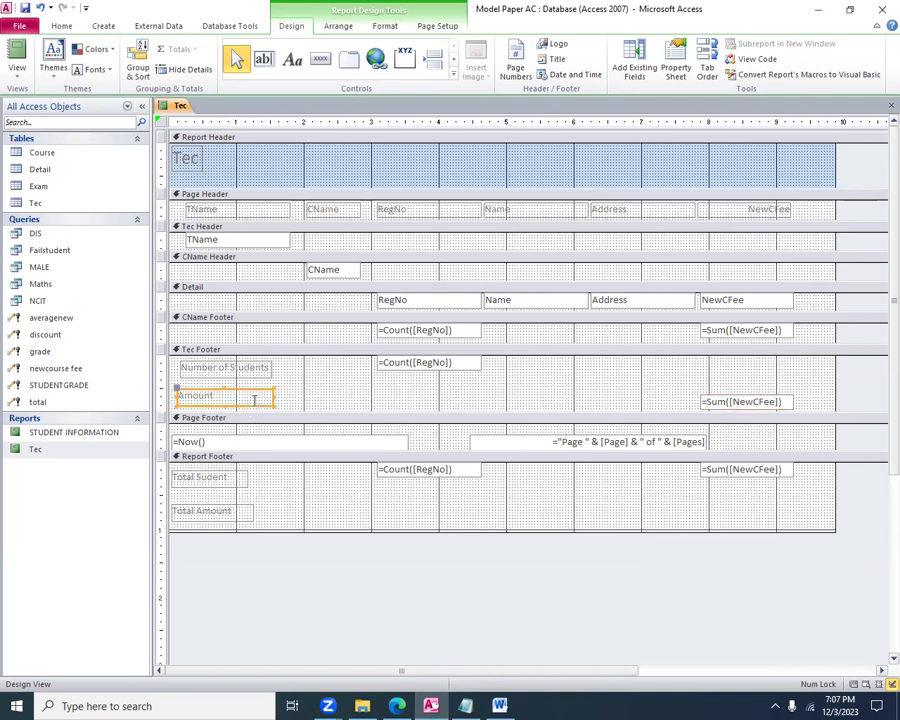
pyautogui.click(235, 510)
pyautogui.click(240, 514)
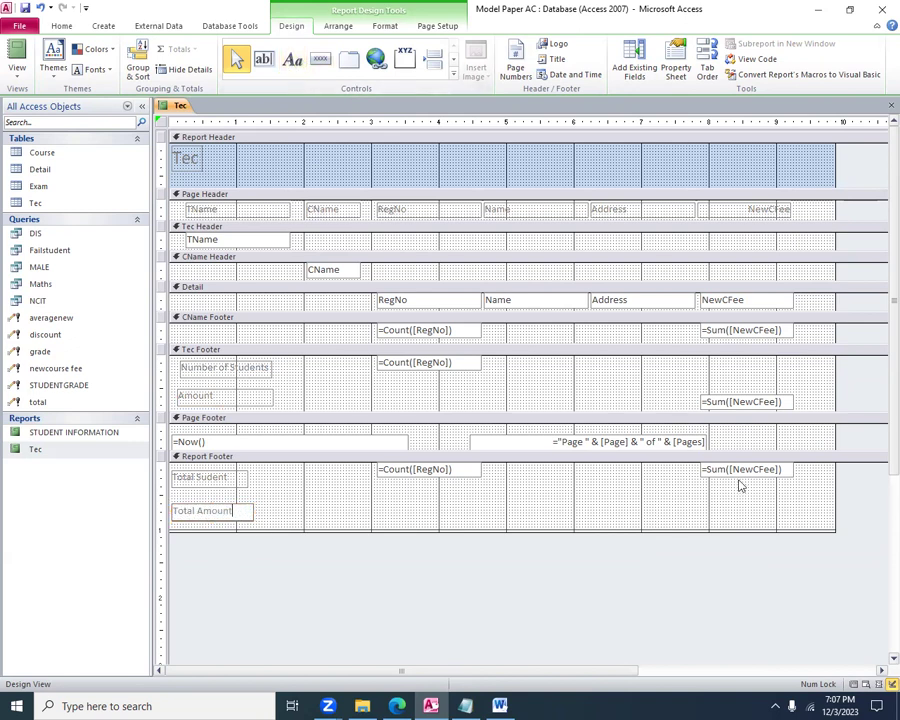
# Move the Report Footer fee sum down level with the Total Amount label, and open the Tec report to check its totals
pyautogui.moveTo(742, 478); pyautogui.dragTo(743, 521)
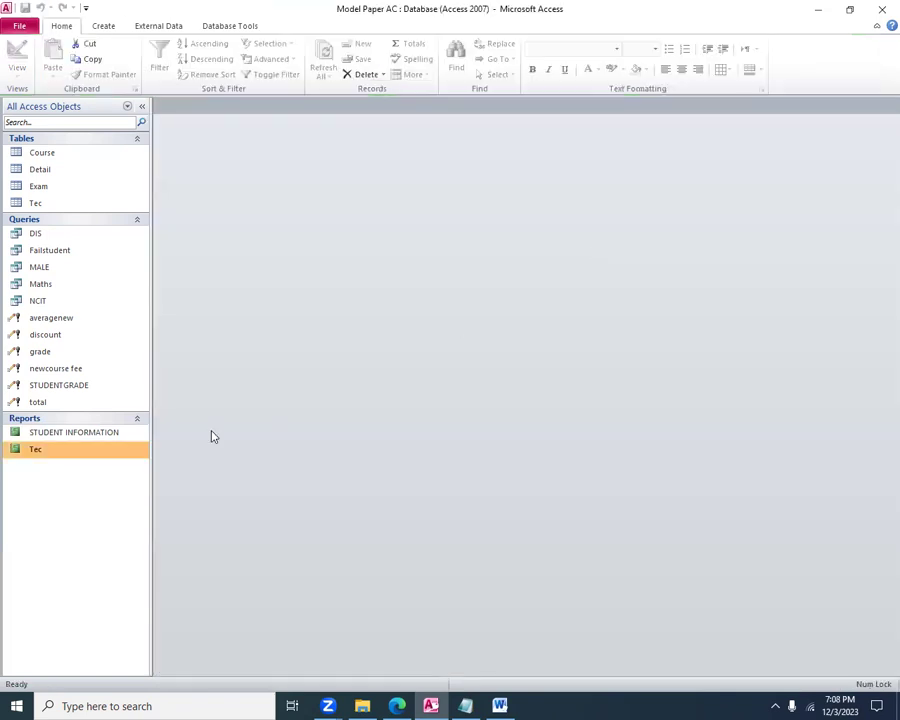
pyautogui.rightClick(33, 454)
pyautogui.click(42, 464)
pyautogui.scroll(-10, 536, 436)
pyautogui.scroll(-8, 541, 438)
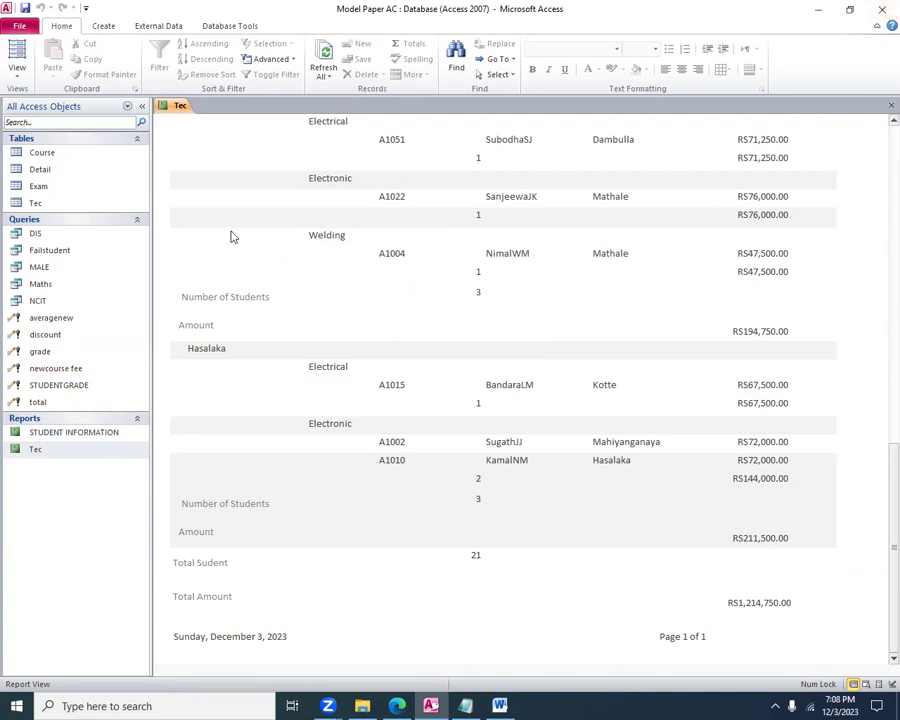
# Close the database, put the paper PDF out of view, and delete the Access file 1 from the folder
pyautogui.click(878, 12)
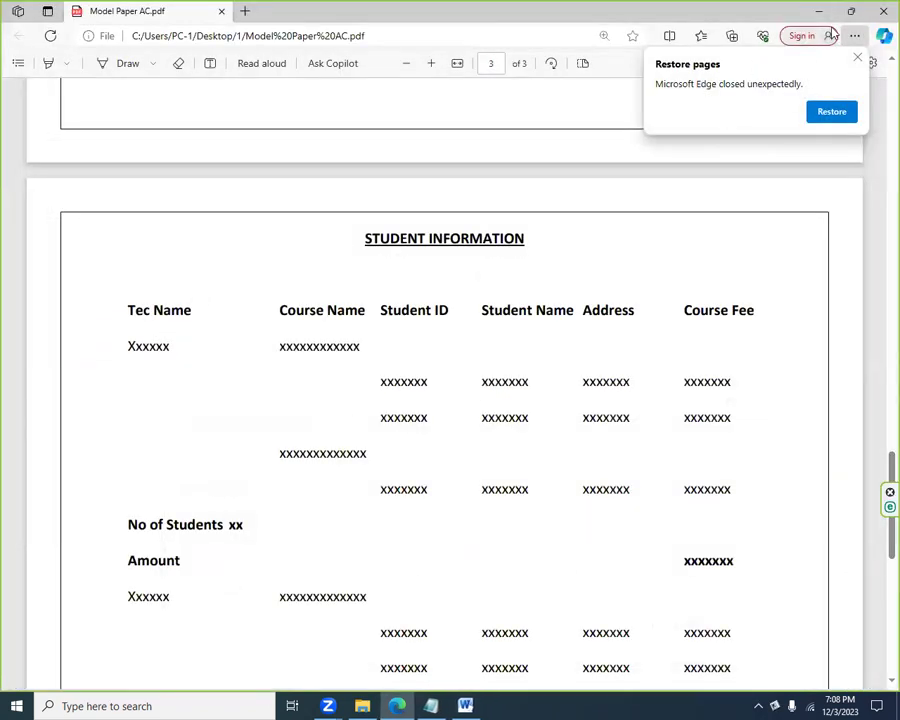
pyautogui.click(818, 11)
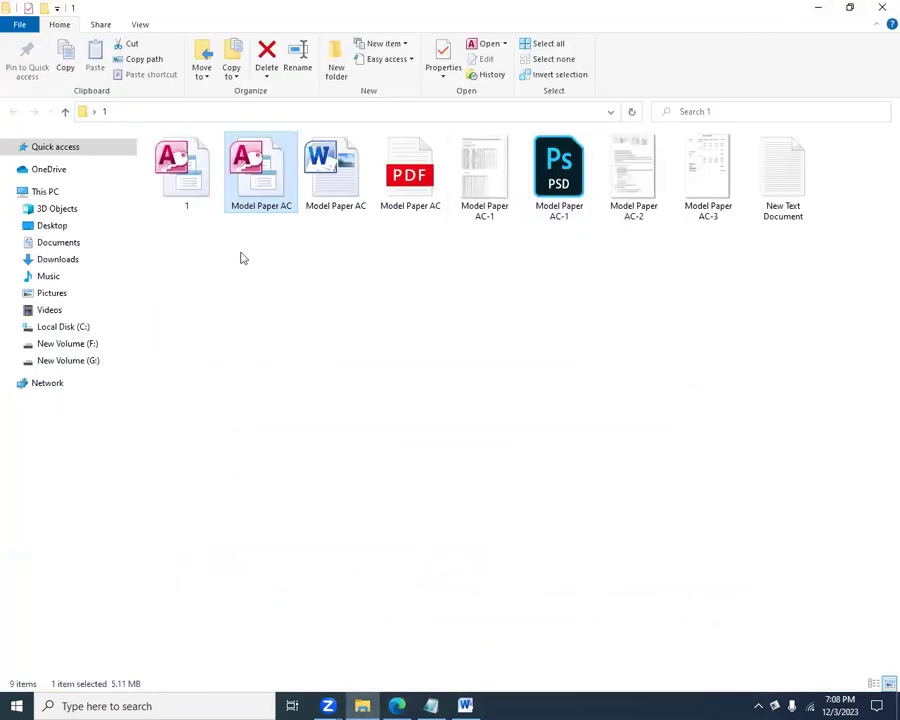
pyautogui.rightClick(183, 181)
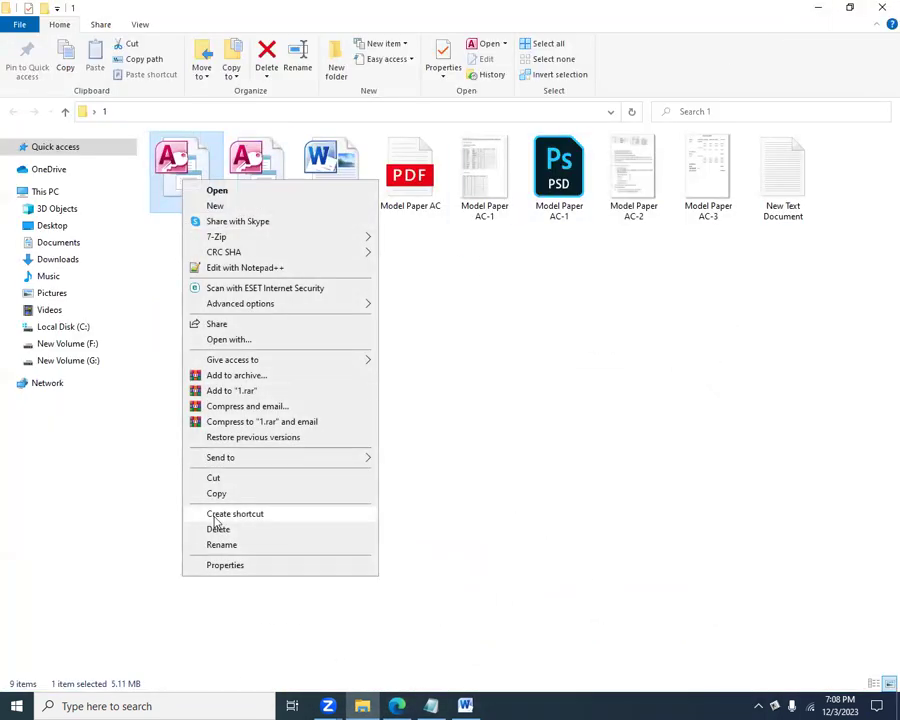
pyautogui.click(217, 529)
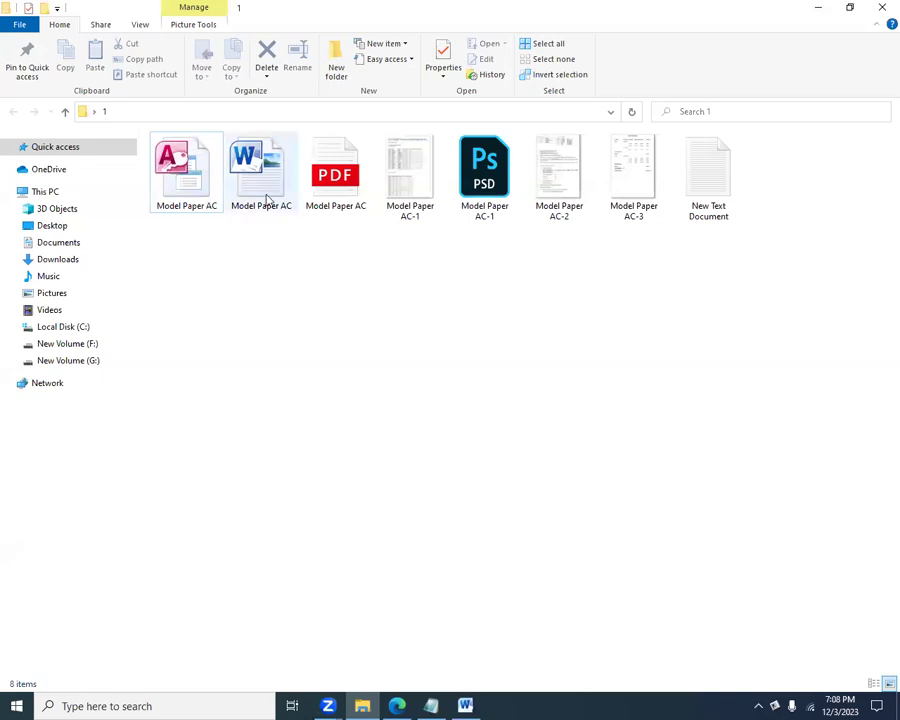
# Delete the three Model Paper AC page images and the Model Paper AC-1 PSD file from the folder
pyautogui.click(320, 193)
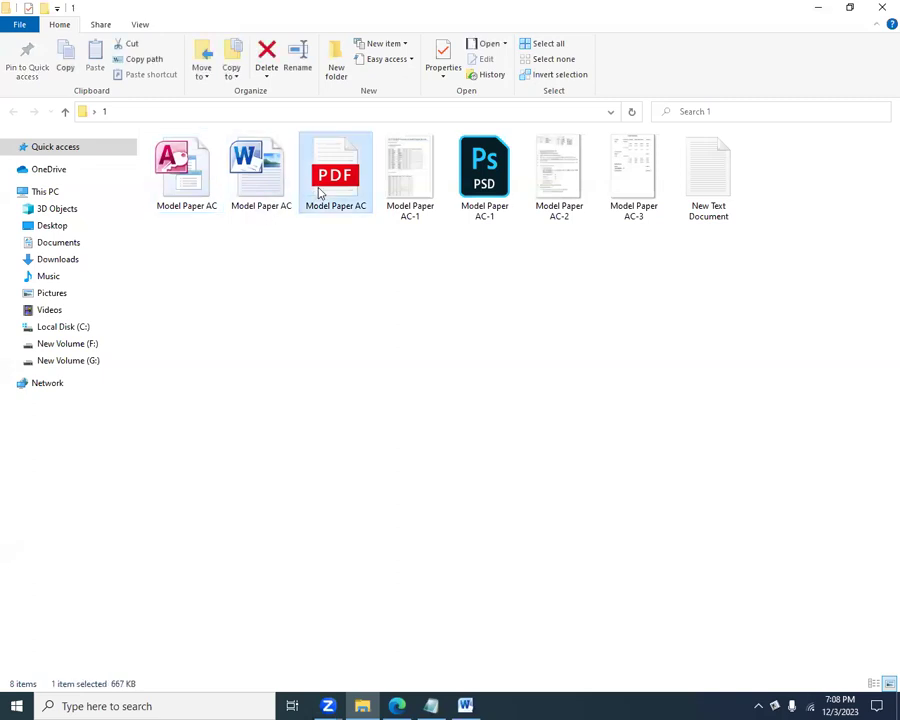
pyautogui.click(264, 206)
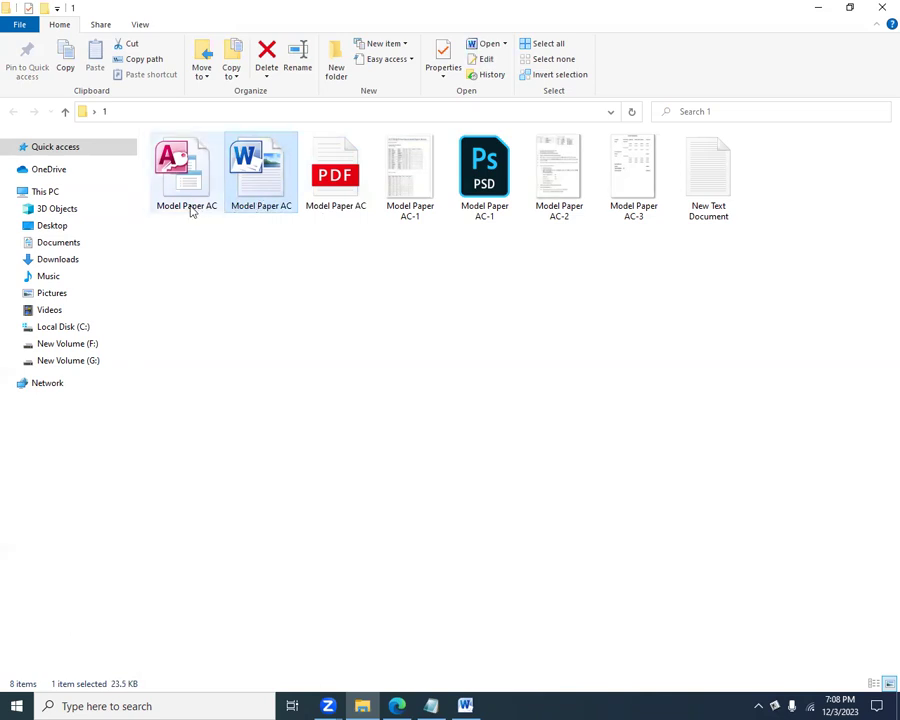
pyautogui.moveTo(652, 243); pyautogui.dragTo(418, 157)
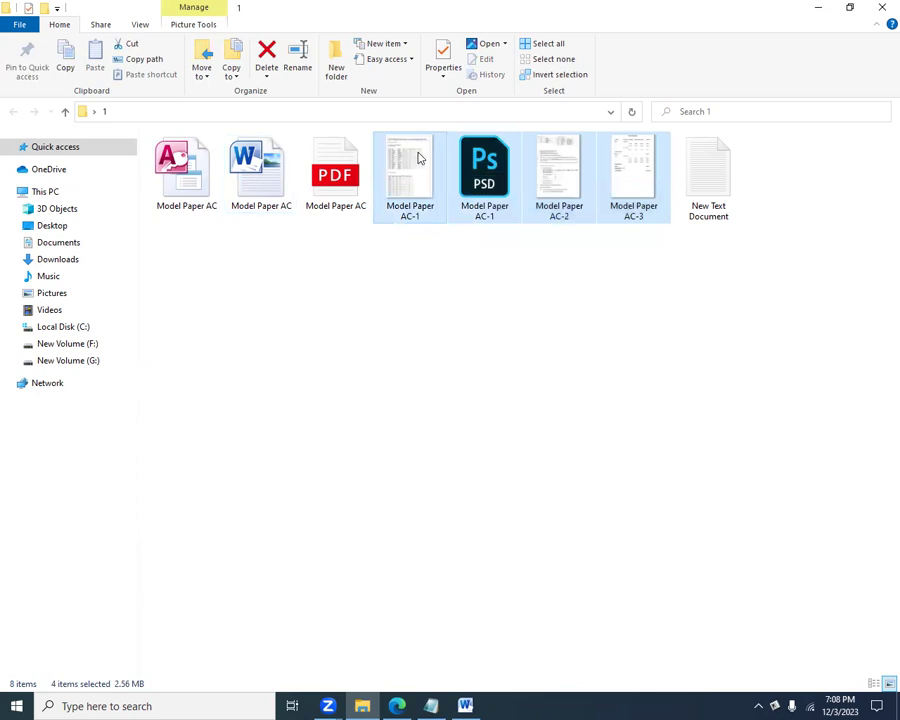
pyautogui.rightClick(418, 157)
pyautogui.click(456, 525)
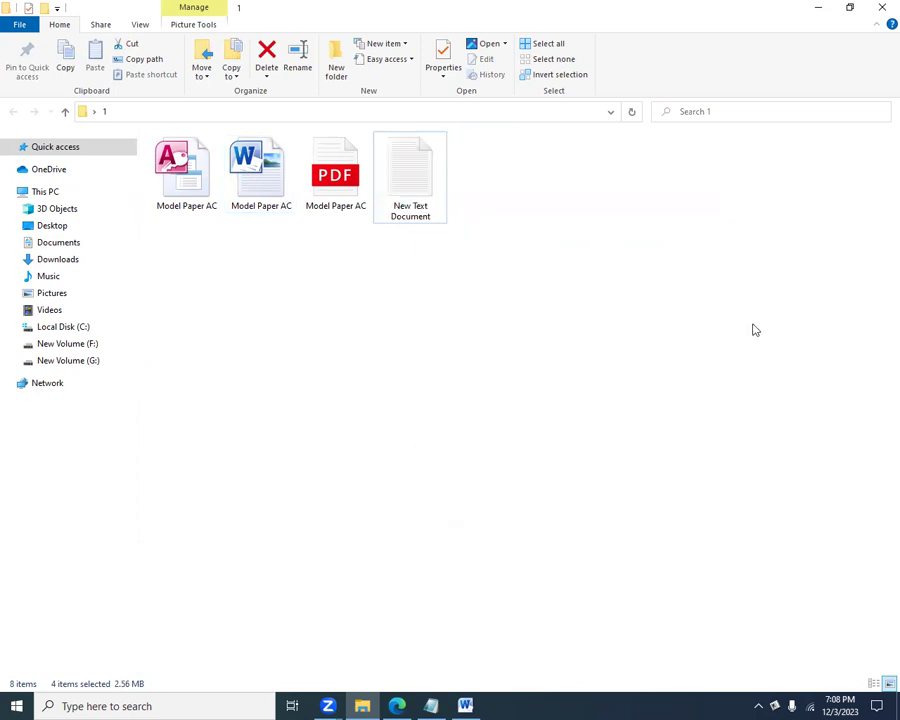
# Open New Text Document maximized, review its first line with the Green and Red format string, and close it
pyautogui.doubleClick(426, 193)
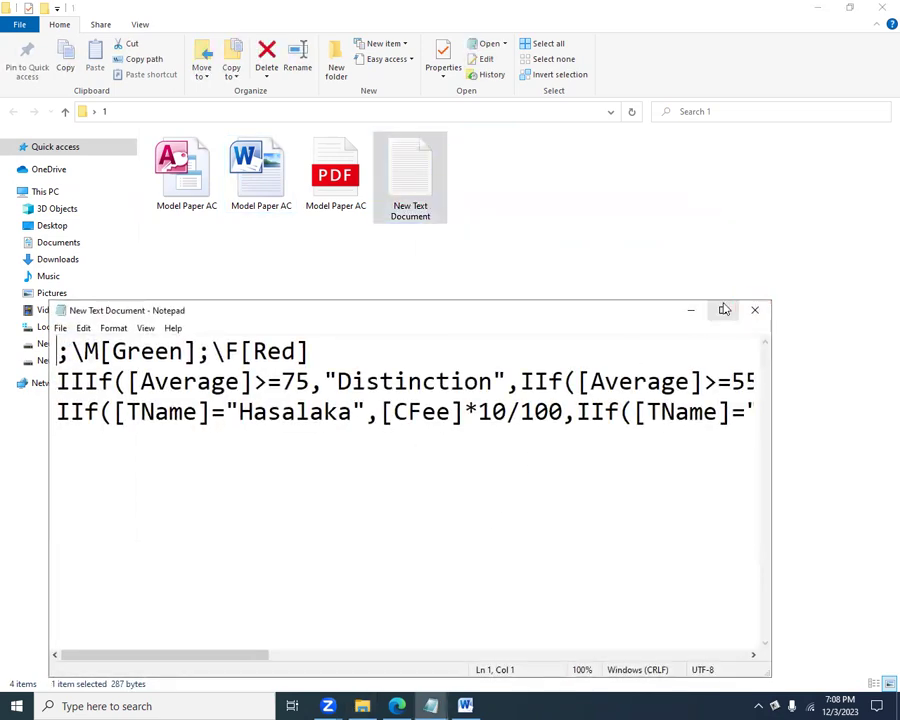
pyautogui.click(722, 310)
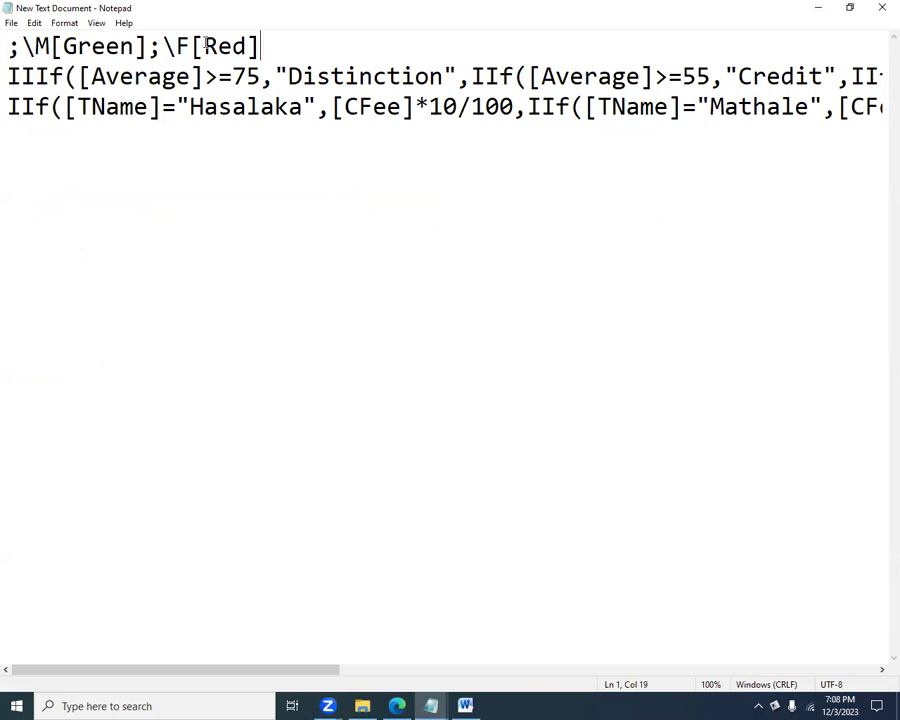
pyautogui.moveTo(259, 46); pyautogui.dragTo(8, 46)
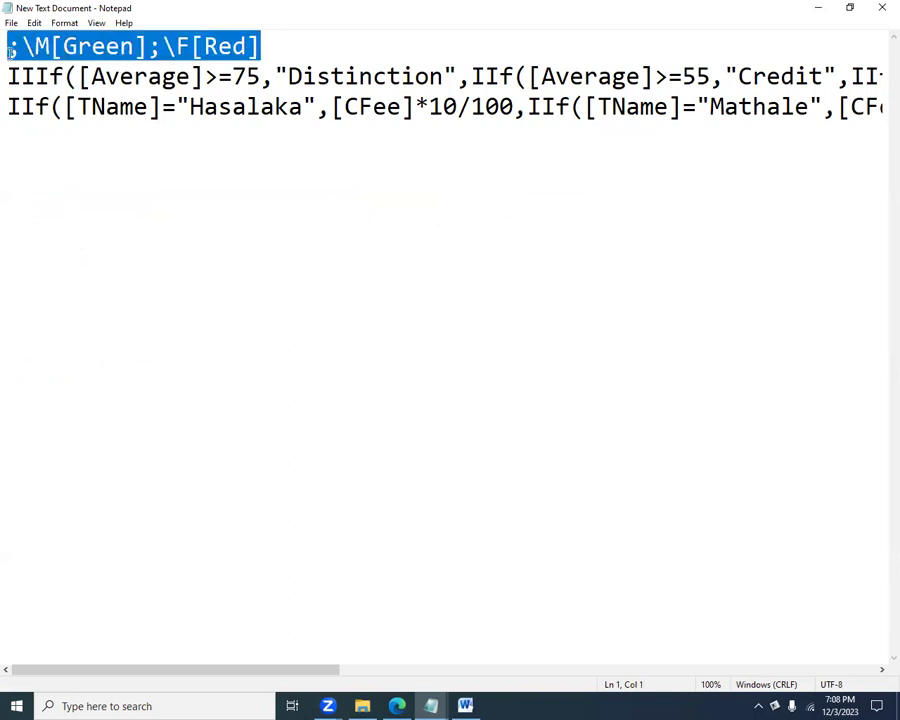
pyautogui.click(881, 9)
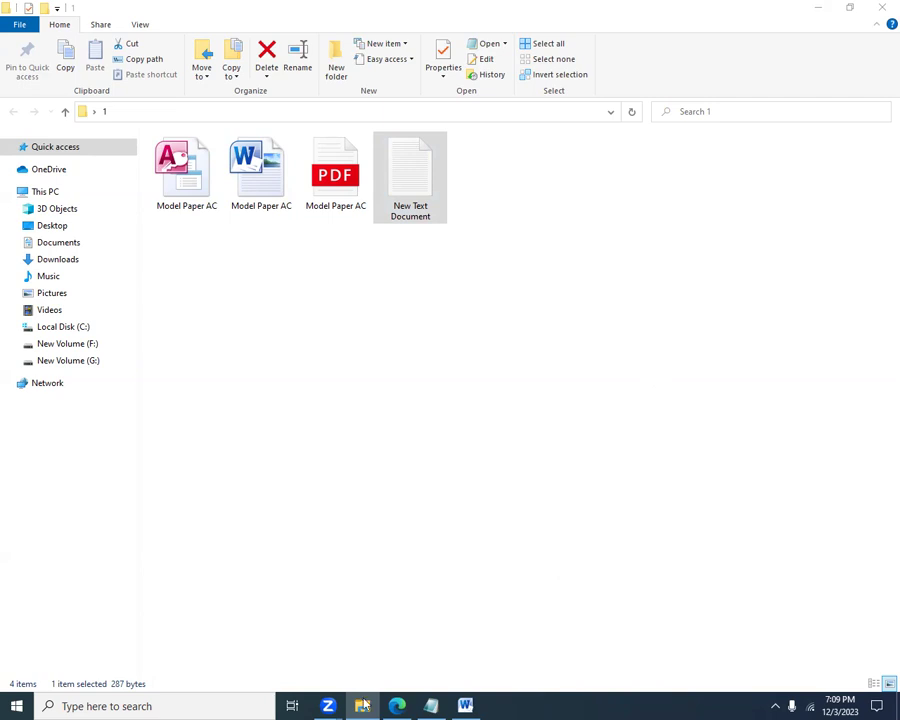
# Reopen the Model Paper AC database in Access
pyautogui.moveTo(397, 706)
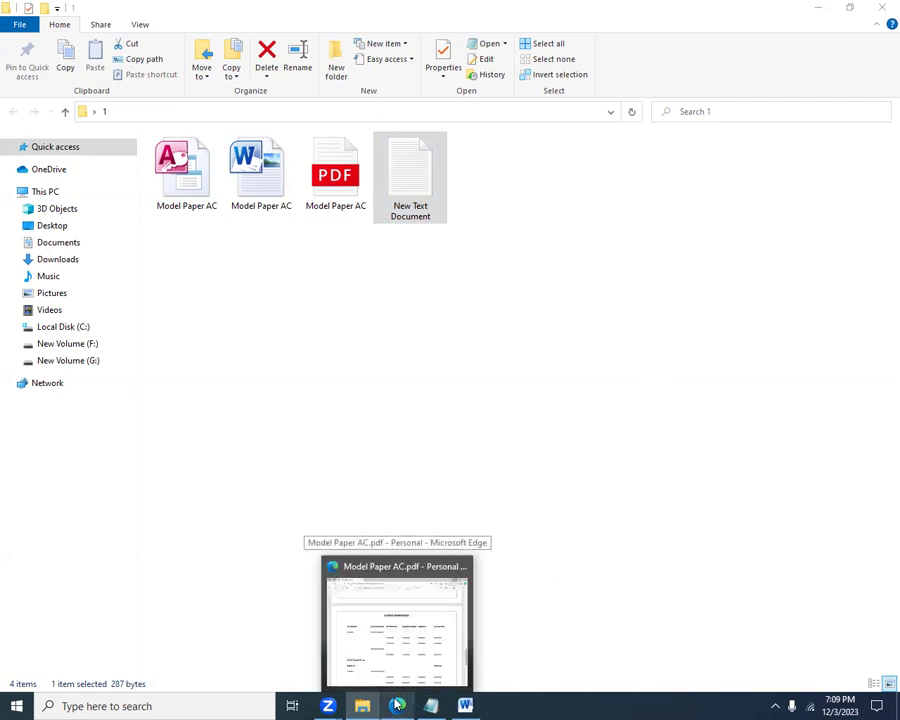
pyautogui.rightClick(178, 196)
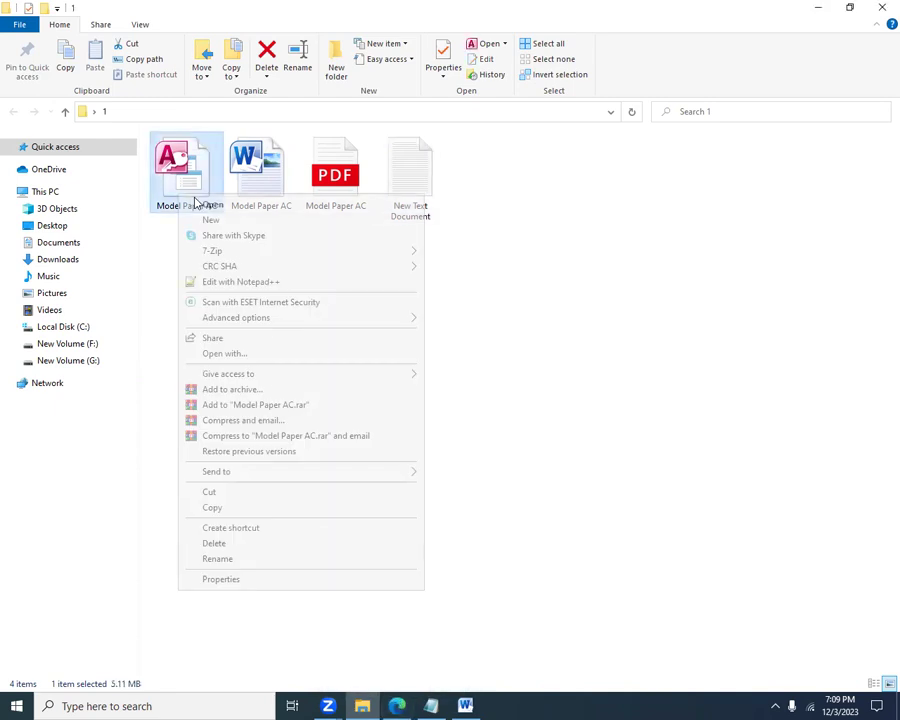
pyautogui.click(200, 204)
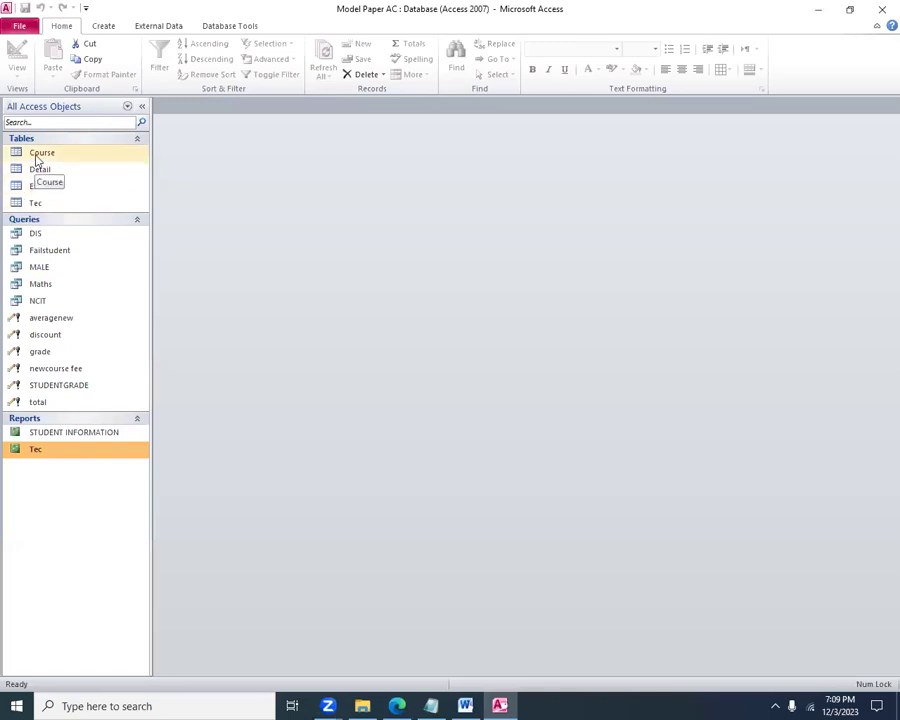
pyautogui.rightClick(37, 160)
pyautogui.click(258, 204)
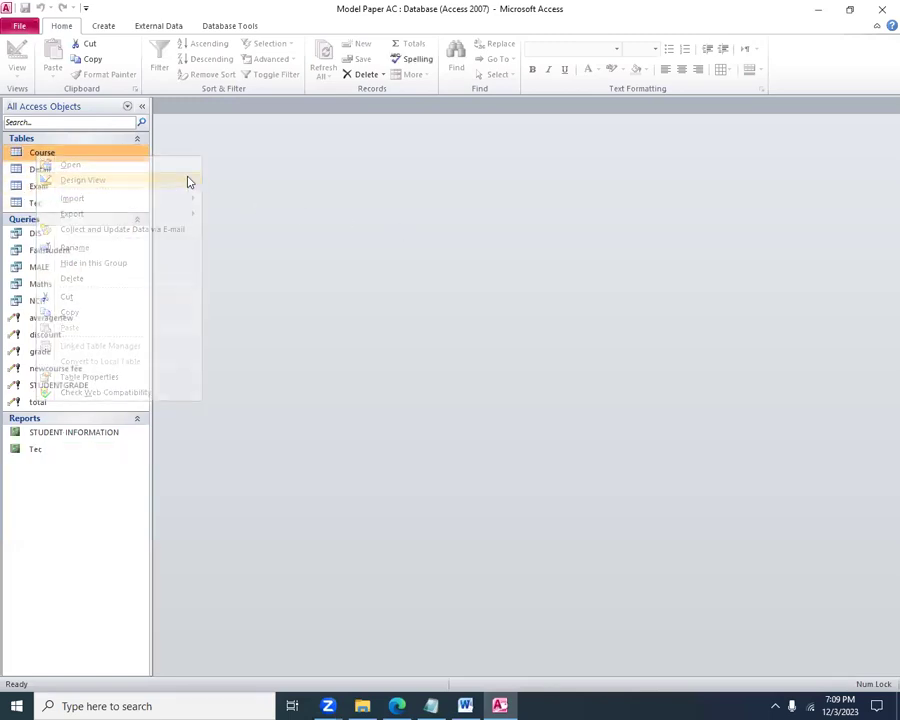
# Create a new table and save it as Table1
pyautogui.click(100, 27)
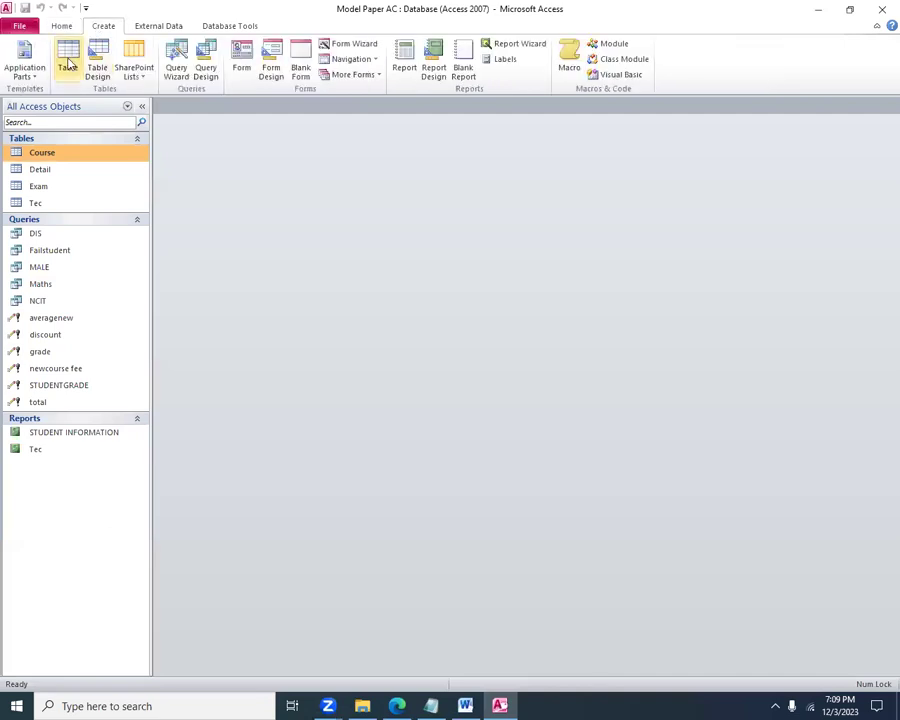
pyautogui.click(68, 54)
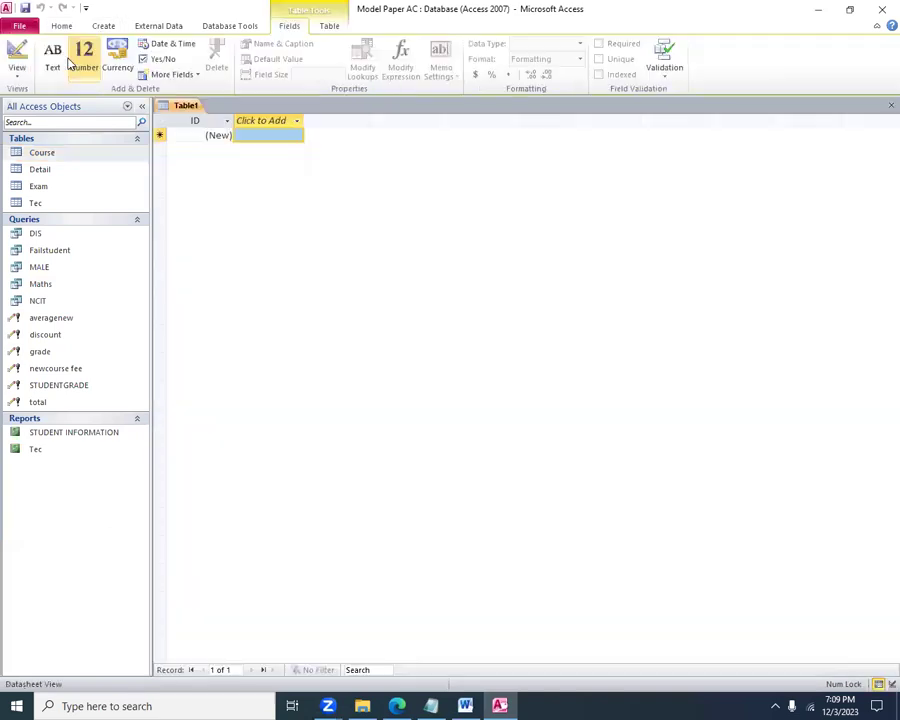
pyautogui.click(25, 8)
pyautogui.click(454, 269)
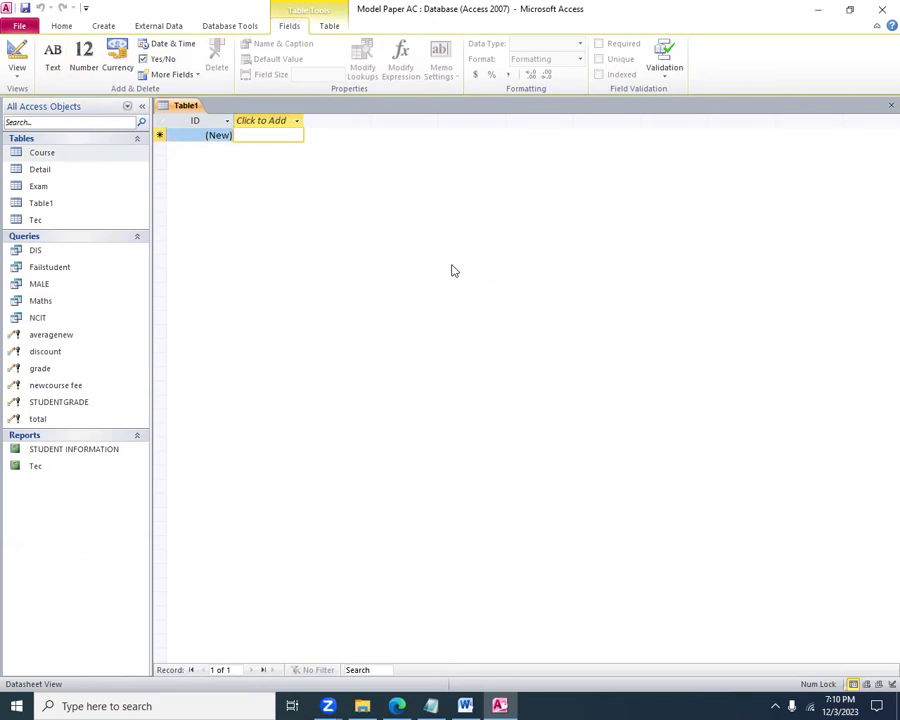
# Open Table1 in Design View, rename its ID field to RegID and set the data type to Text
pyautogui.rightClick(48, 205)
pyautogui.click(85, 229)
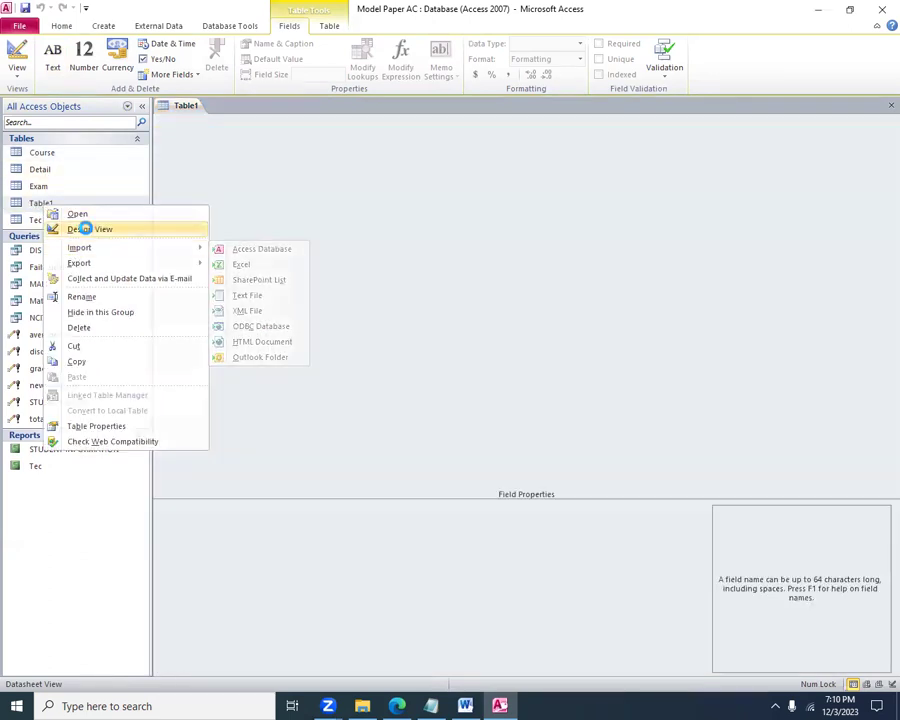
pyautogui.click(171, 133)
pyautogui.write('s')
pyautogui.press('BackSpace')
pyautogui.write('Re')
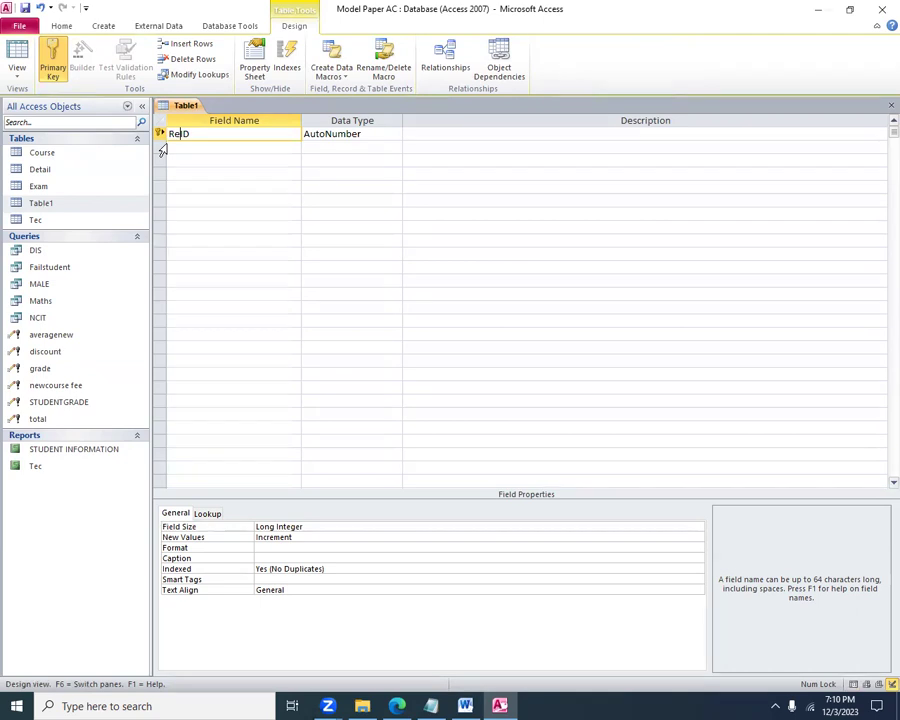
pyautogui.write('g')
pyautogui.click(392, 133)
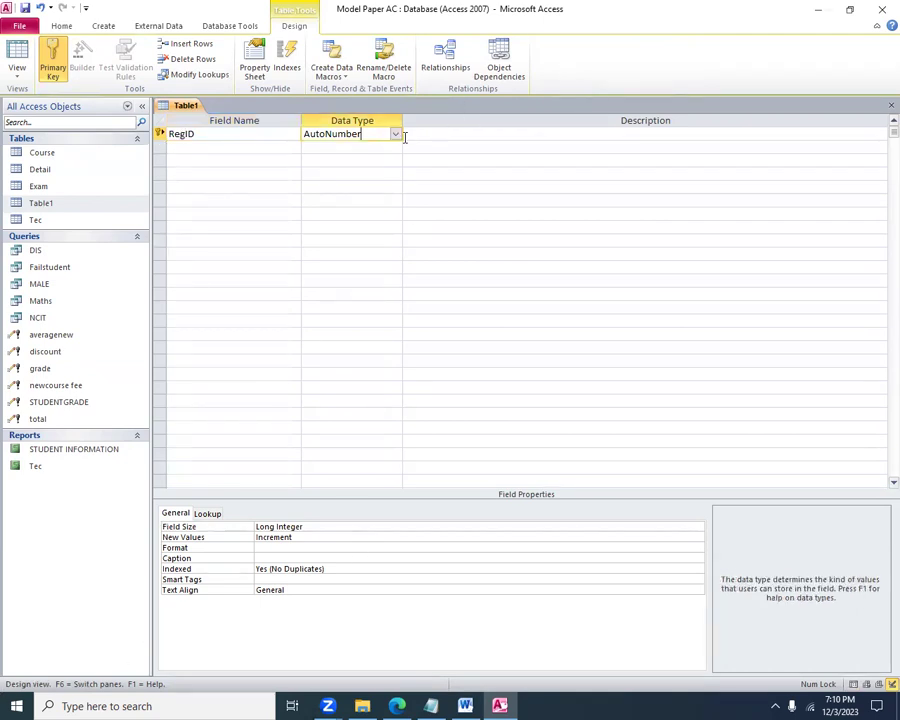
pyautogui.click(396, 134)
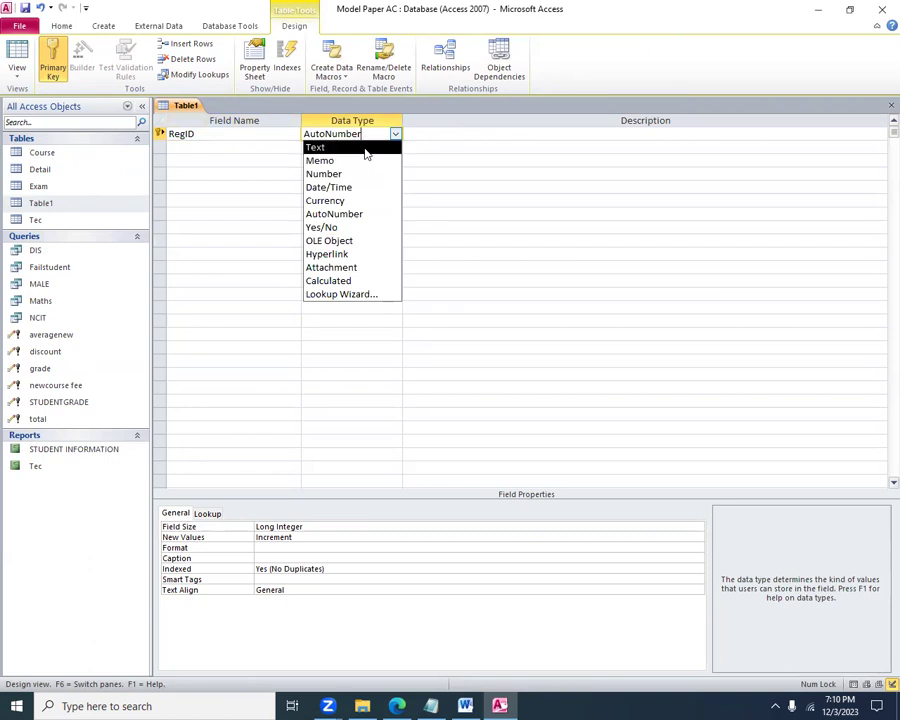
pyautogui.click(366, 148)
# Add a second field called Name with the Text data type, accepting the reserved word
pyautogui.click(267, 146)
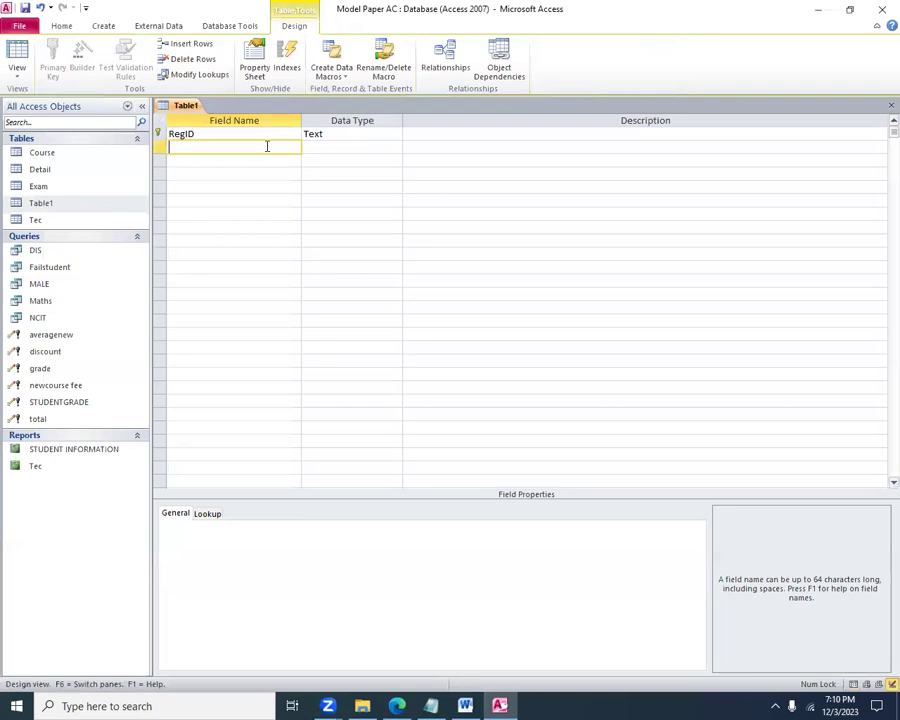
pyautogui.write('Name')
pyautogui.click(366, 152)
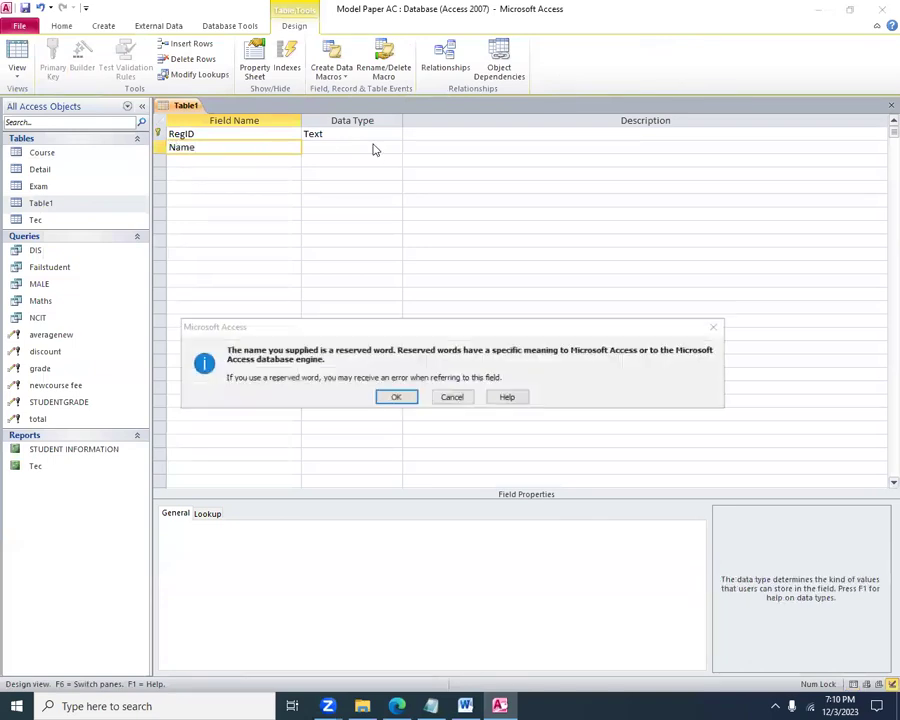
pyautogui.click(396, 397)
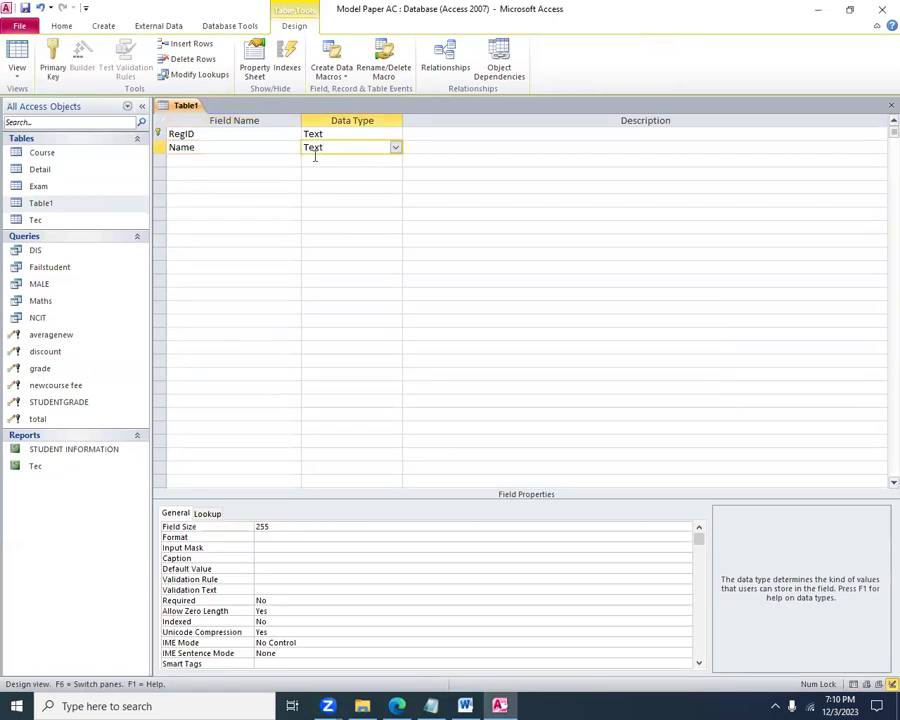
# Open Table1 in Datasheet View, saving its design changes
pyautogui.rightClick(48, 203)
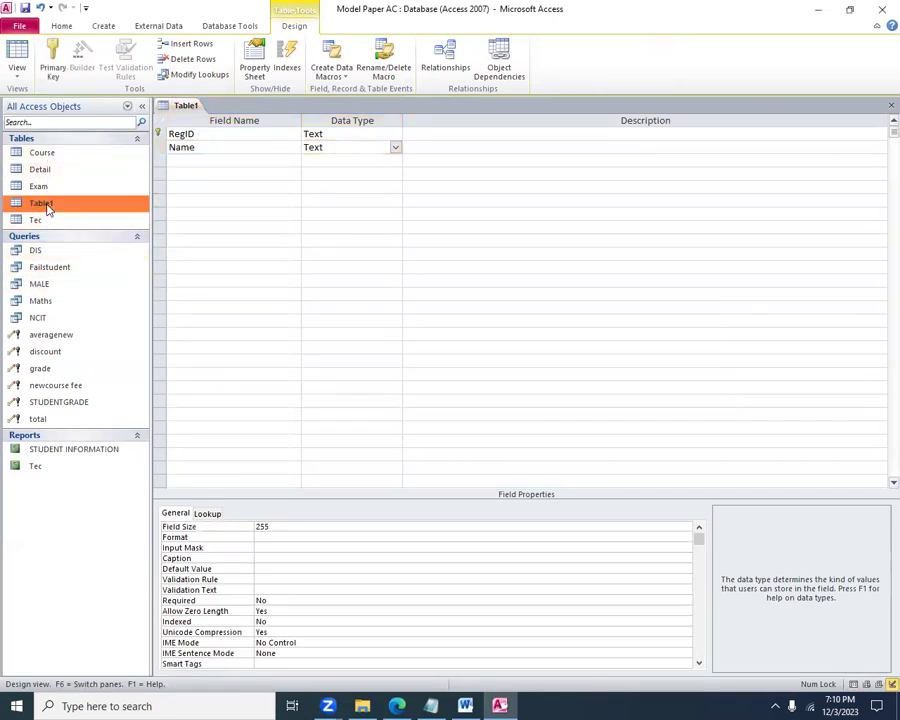
pyautogui.click(65, 214)
pyautogui.click(424, 391)
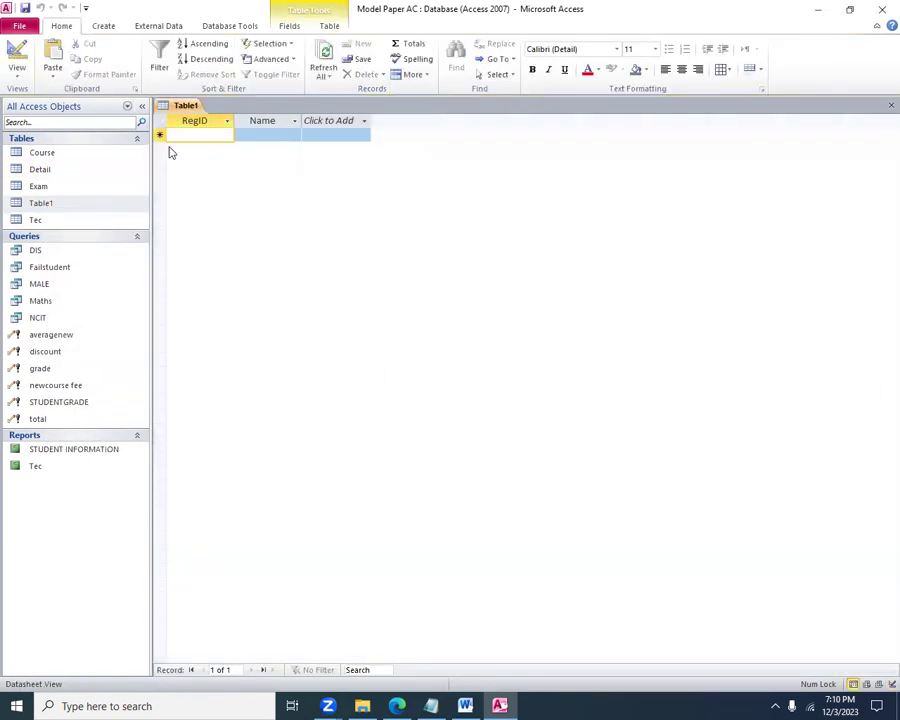
# Return Table1 to Design View and give the RegID field the input mask ICT##
pyautogui.rightClick(40, 203)
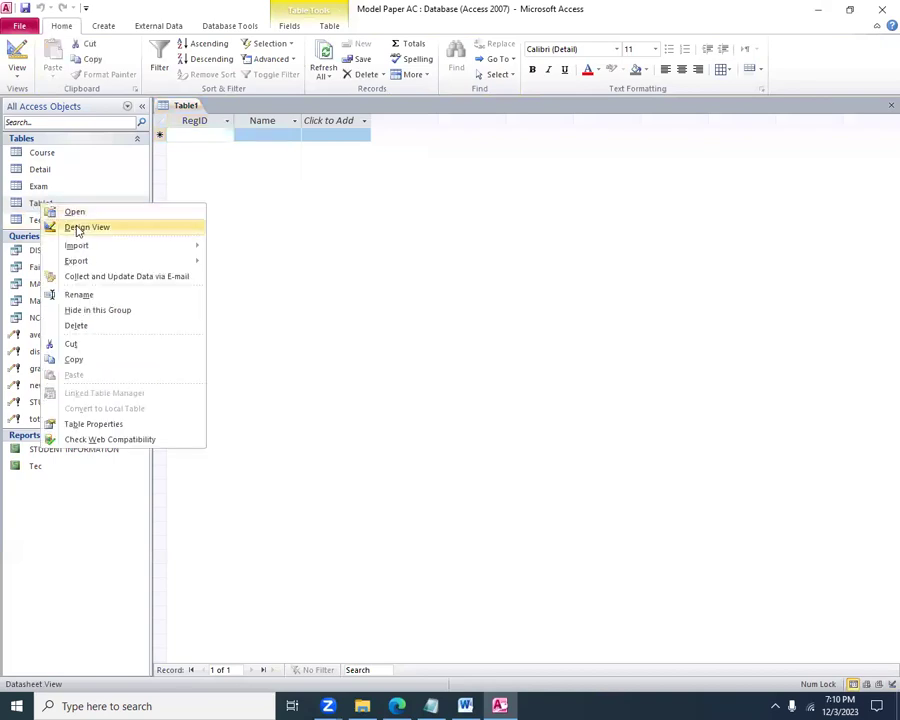
pyautogui.click(78, 228)
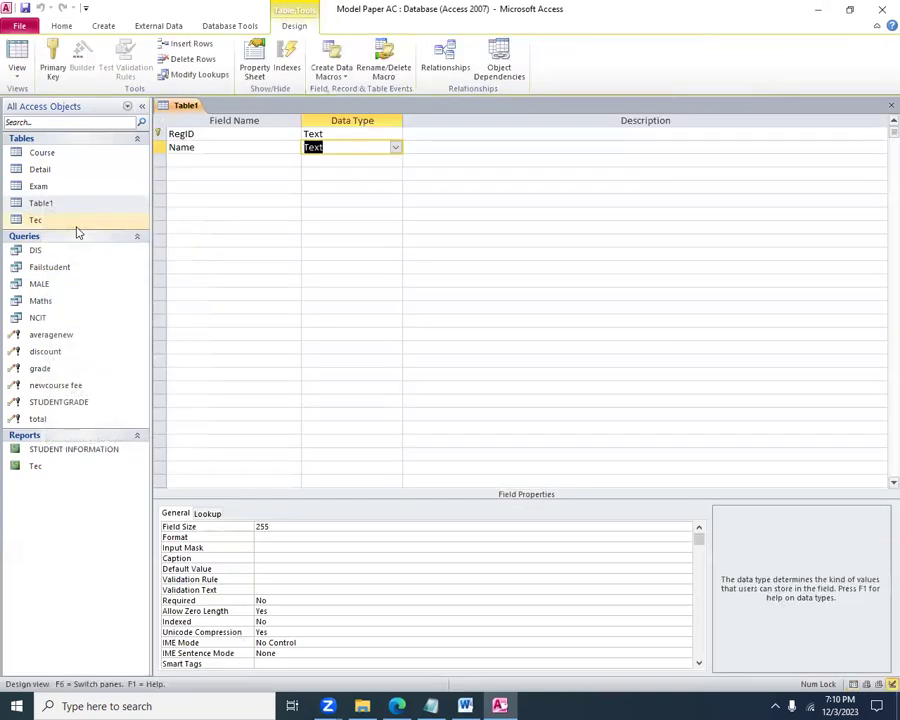
pyautogui.click(340, 133)
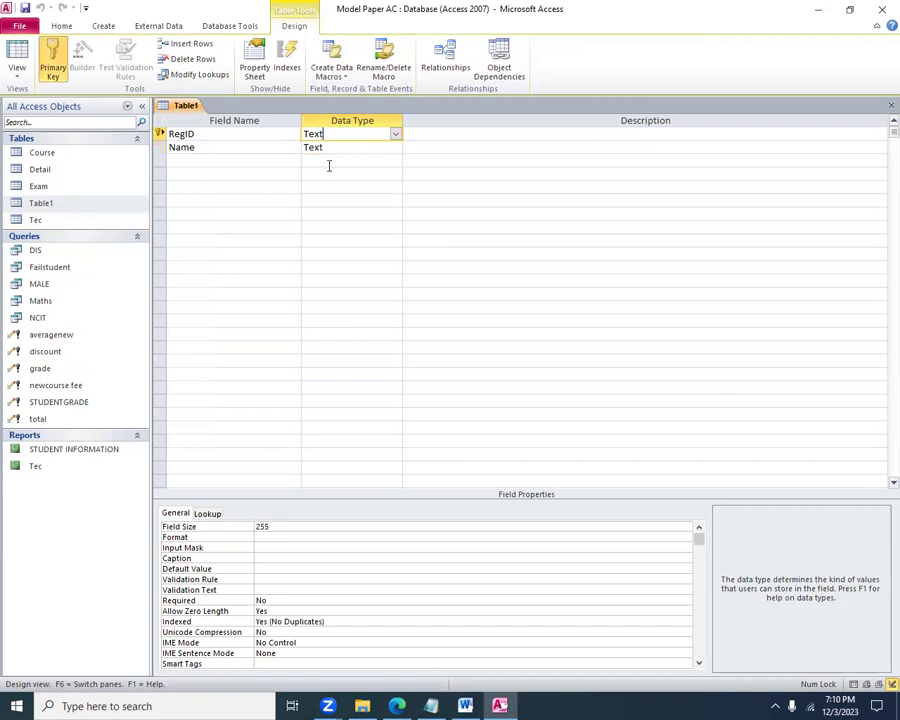
pyautogui.click(273, 548)
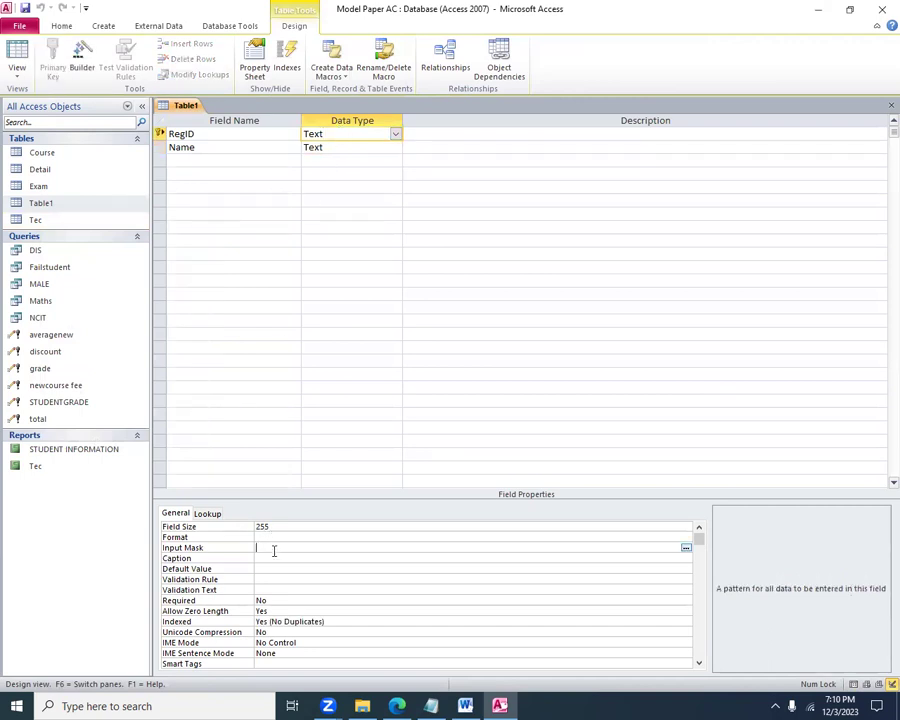
pyautogui.write('#')
pyautogui.press('BackSpace')
pyautogui.press('BackSpace')
pyautogui.write('ICT')
pyautogui.write('##')
pyautogui.click(402, 599)
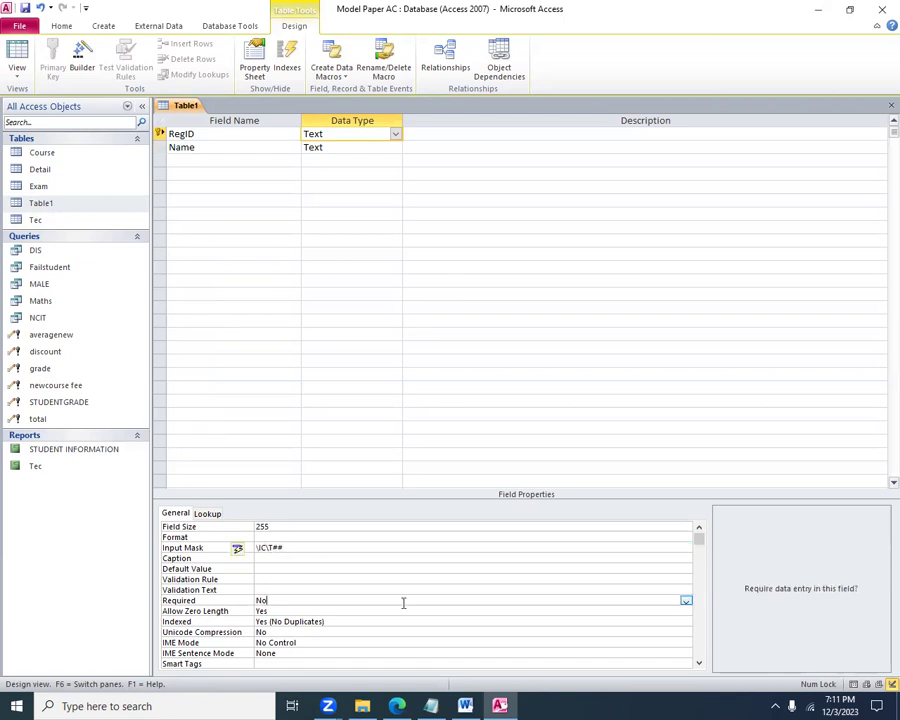
# Replace the RegID field's input mask with #########\V and save the table design
pyautogui.click(278, 547)
pyautogui.moveTo(288, 548); pyautogui.dragTo(241, 548)
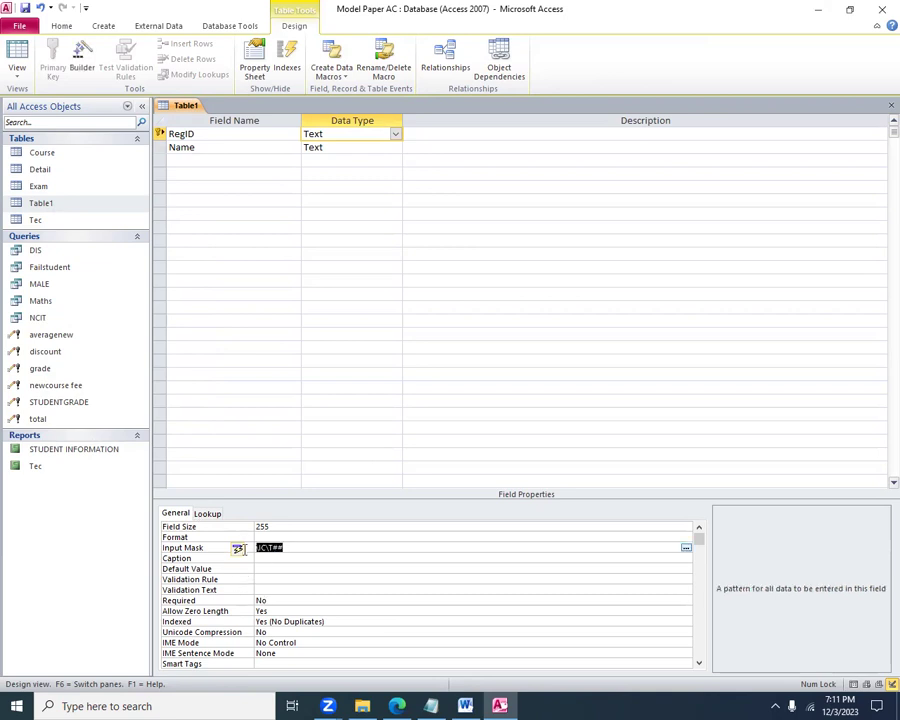
pyautogui.click(289, 548)
pyautogui.moveTo(289, 548); pyautogui.dragTo(248, 551)
pyautogui.write('####')
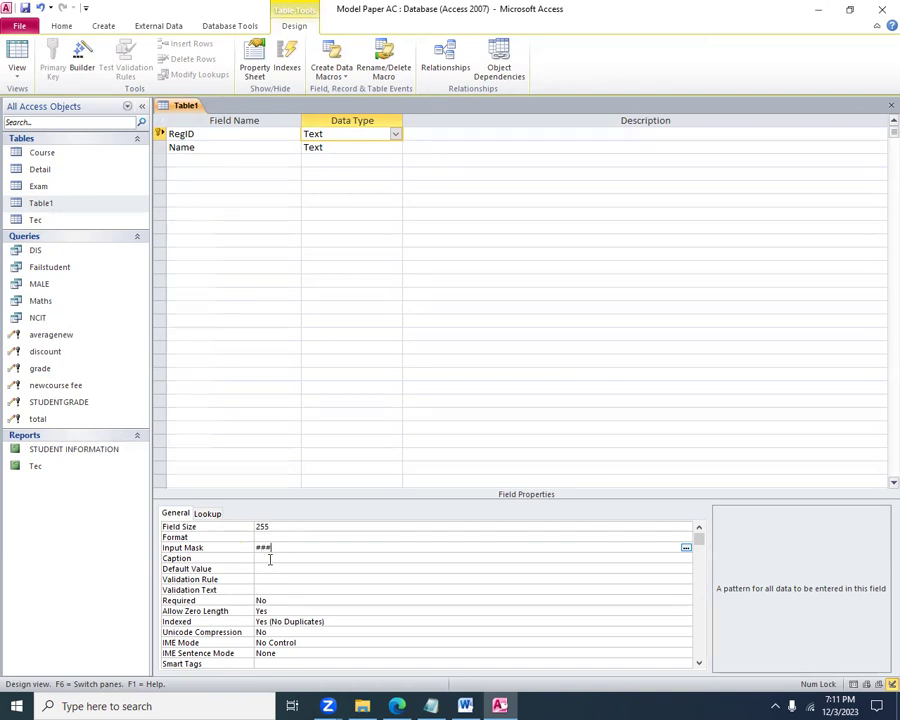
pyautogui.write('#####')
pyautogui.write('/')
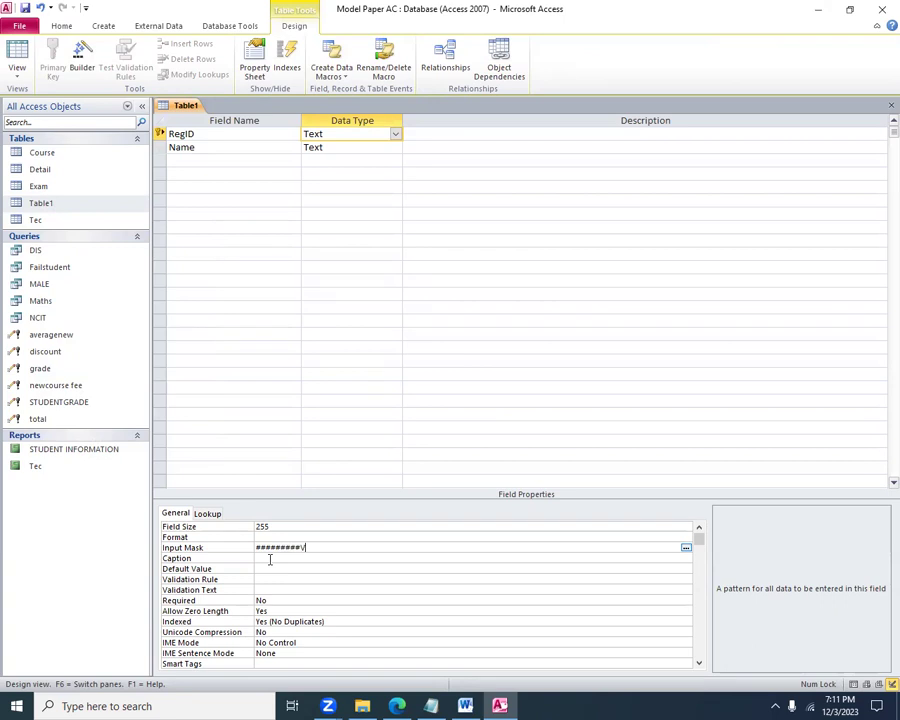
pyautogui.click(27, 7)
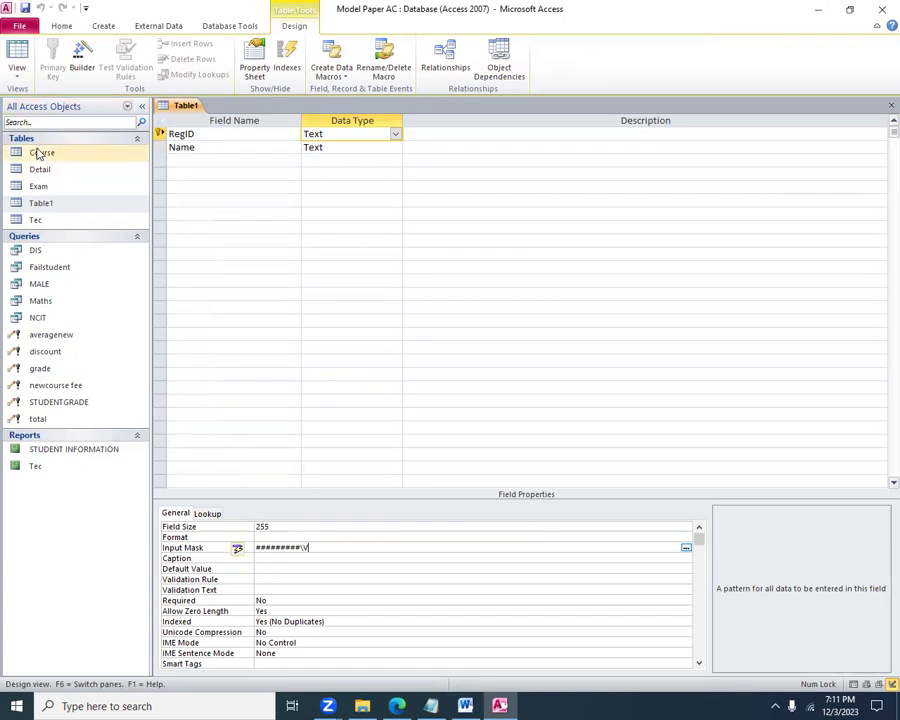
# Open Table1 in Datasheet View with its empty RegID entry ready for input
pyautogui.rightClick(31, 221)
pyautogui.click(64, 231)
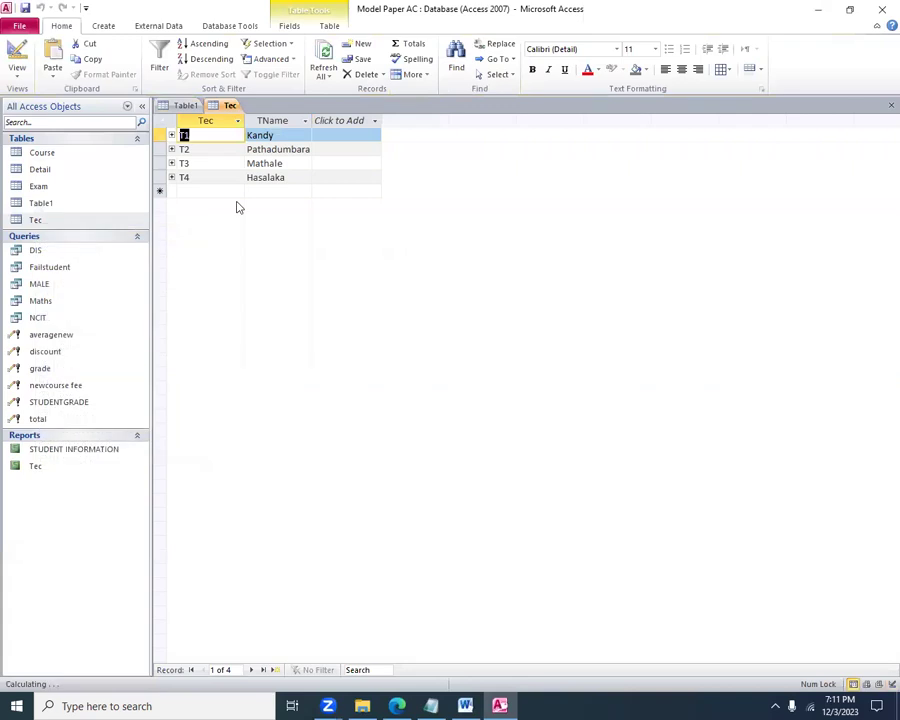
pyautogui.rightClick(45, 207)
pyautogui.click(52, 214)
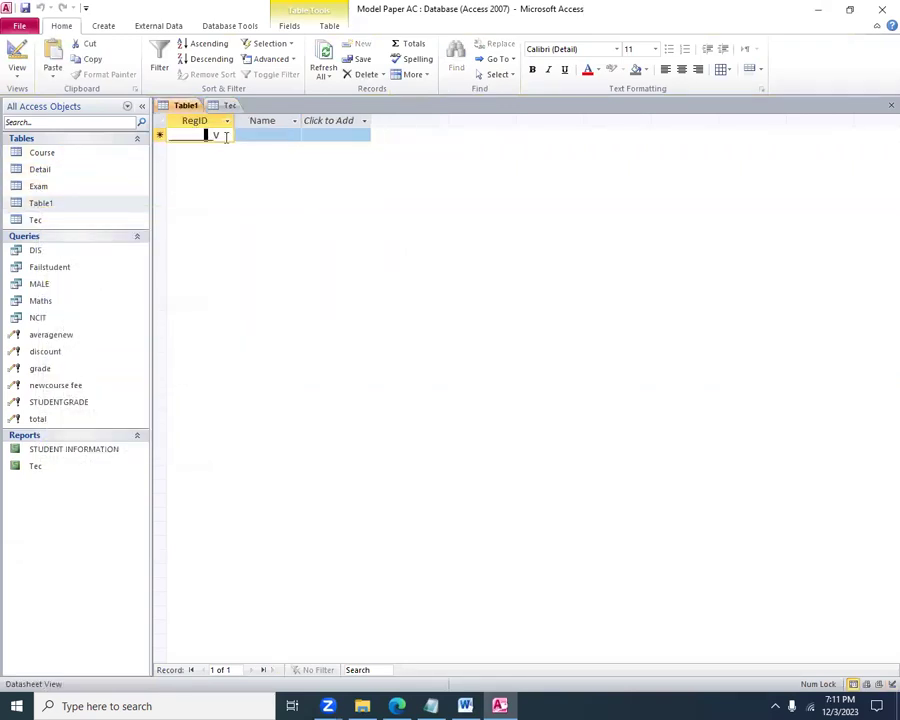